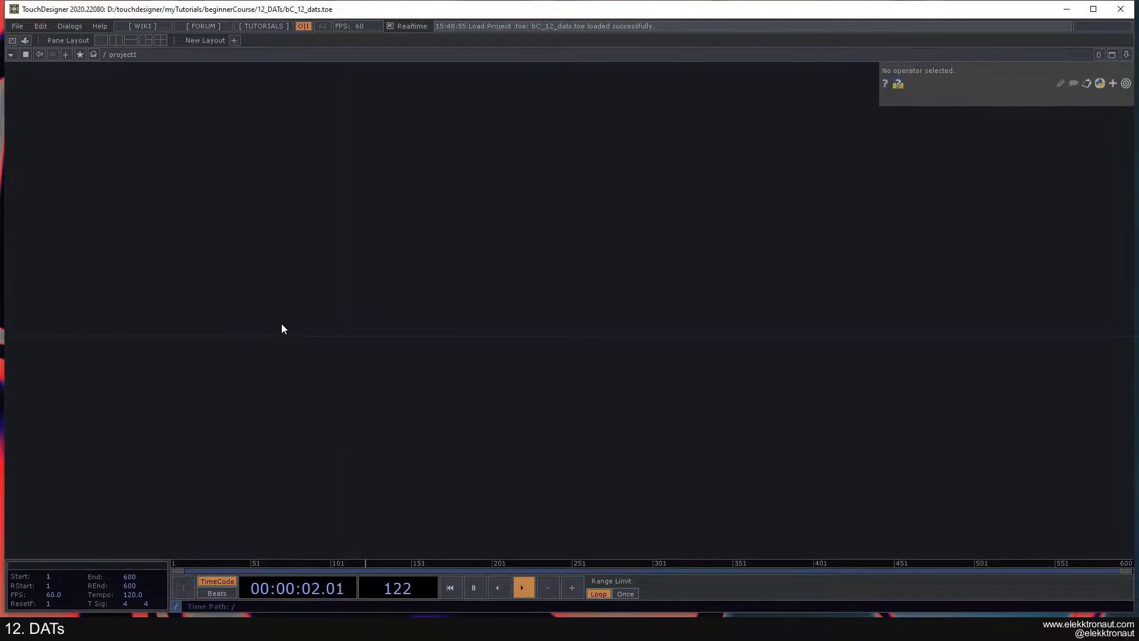
# - Create a Text DAT and place it in the empty project1 network
pyautogui.doubleClick(290, 311)
pyautogui.moveTo(306, 149); pyautogui.dragTo(331, 139)
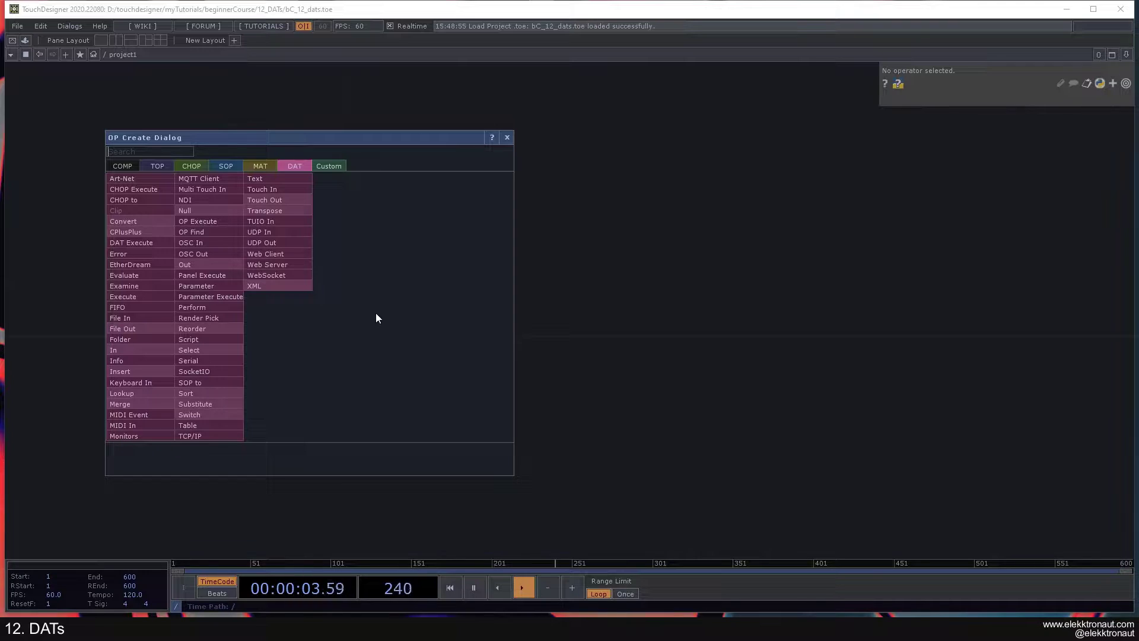
pyautogui.click(254, 179)
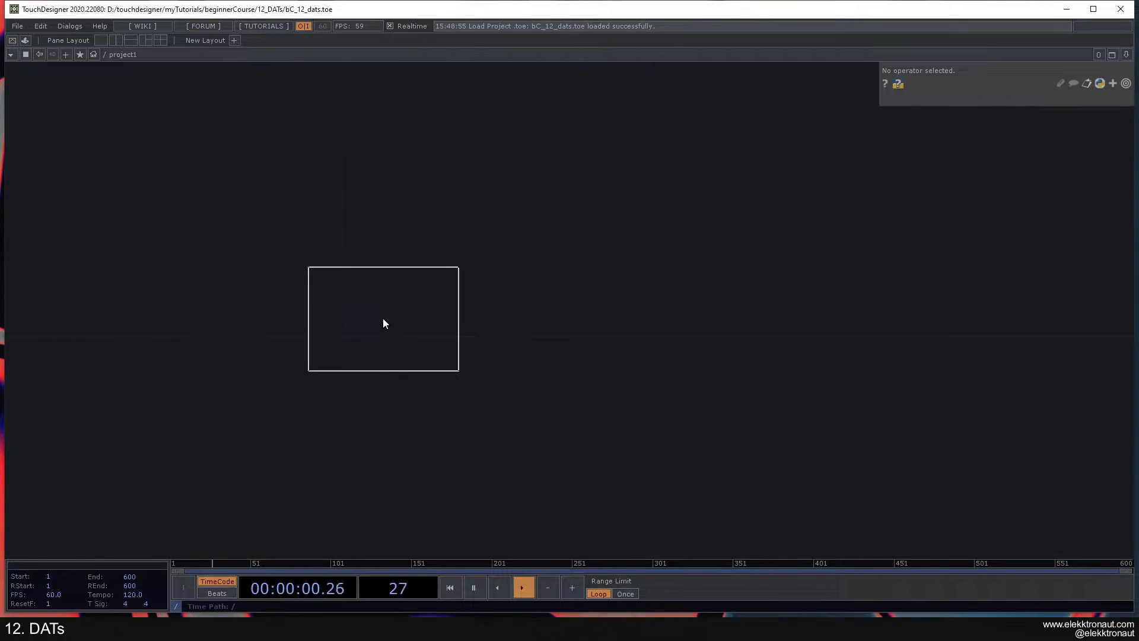
pyautogui.click(319, 302)
pyautogui.scroll(2, 314, 295)
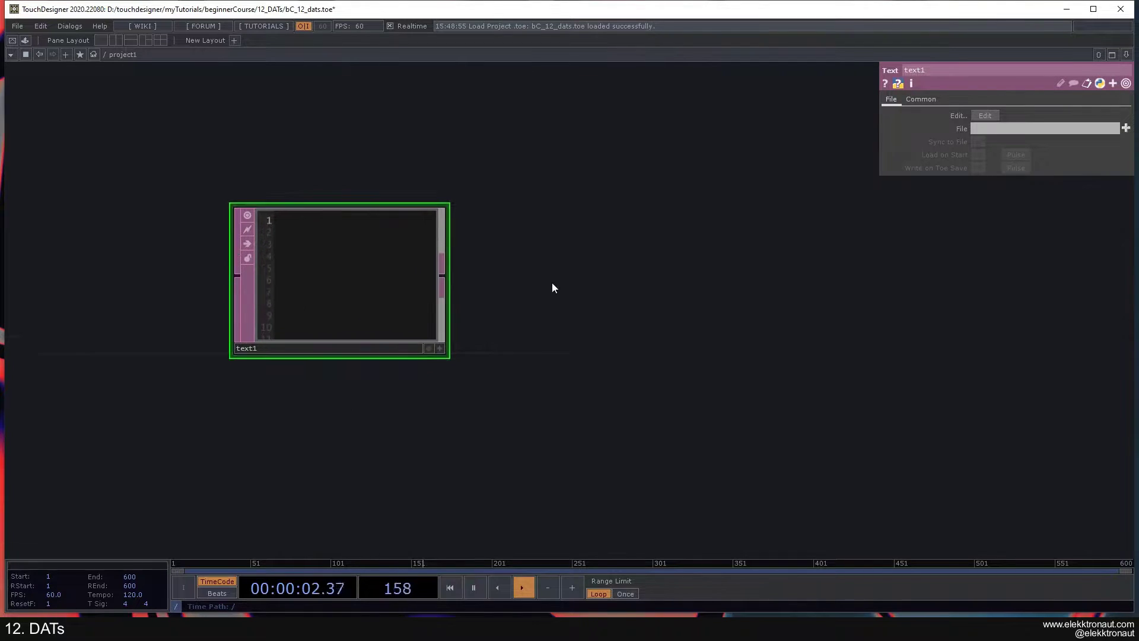
pyautogui.moveTo(552, 287); pyautogui.dragTo(583, 273)
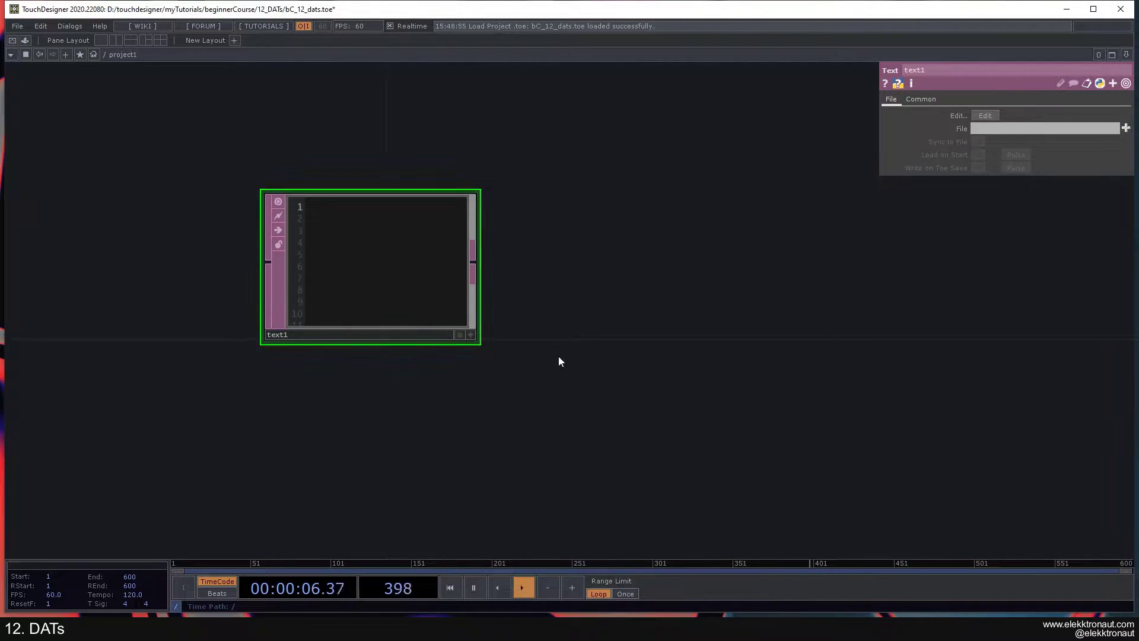
# - Activate the Text DAT's viewer and enter "start typing" on line 1 and "here" on line 2
pyautogui.click(470, 335)
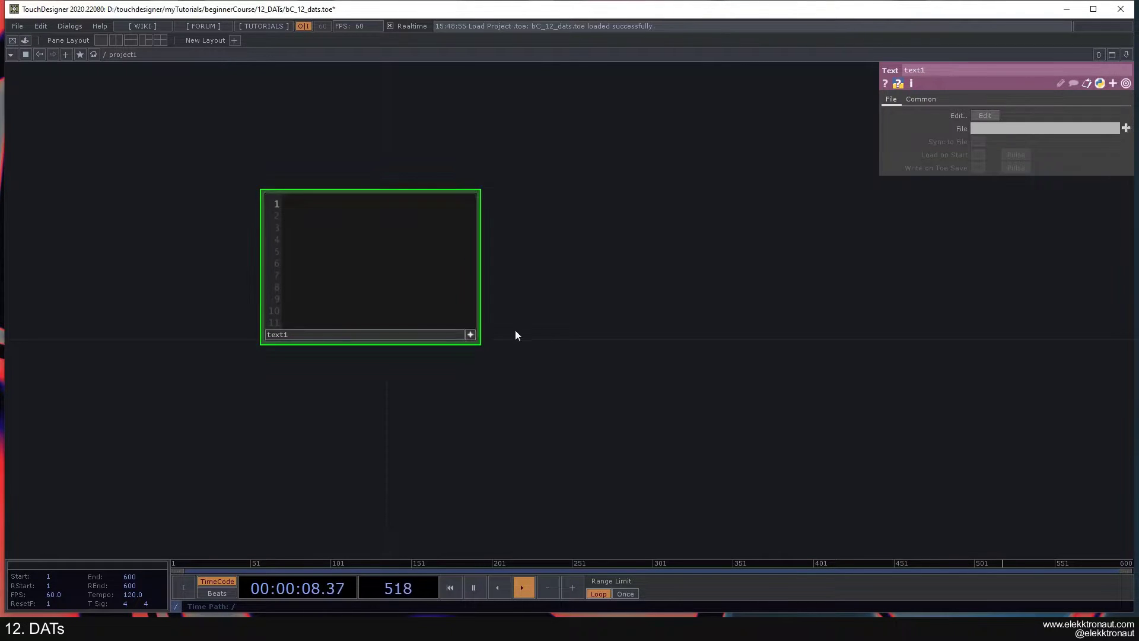
pyautogui.write('sta')
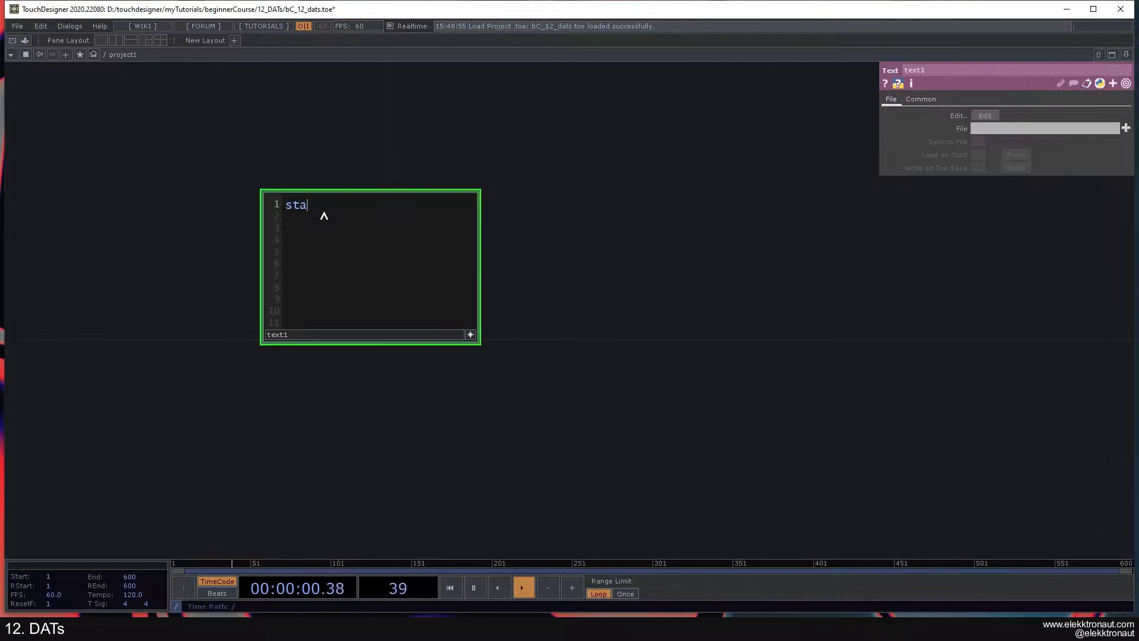
pyautogui.write('rt typing here')
pyautogui.click(516, 233)
pyautogui.moveTo(559, 249); pyautogui.dragTo(347, 243)
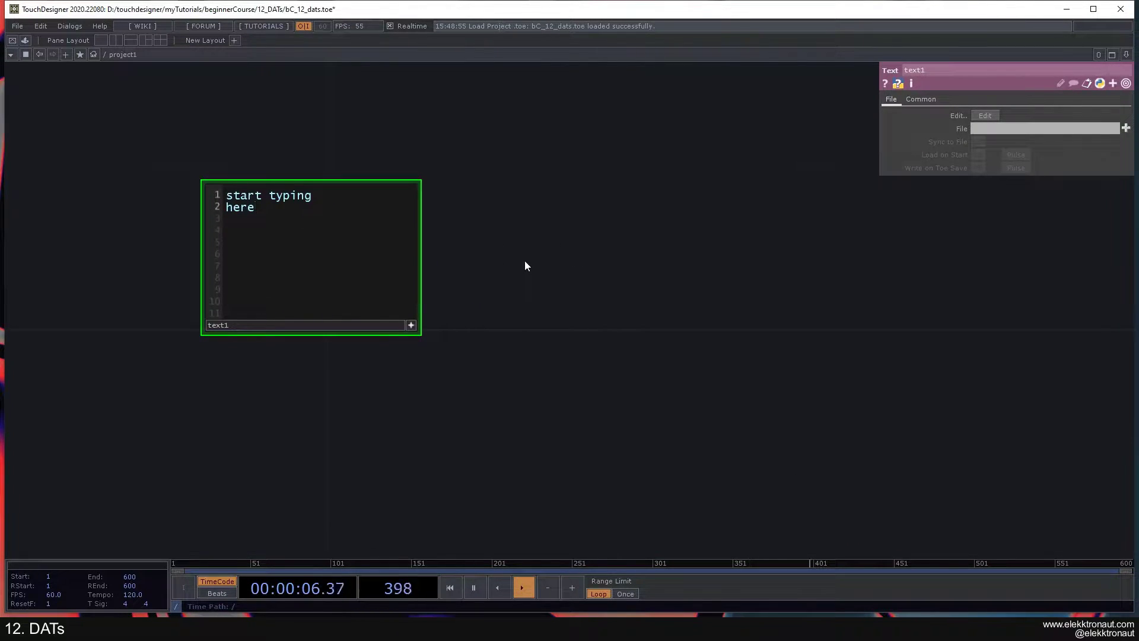
# - Add "gg" on line 3 and "ggfdfef" on line 6 of the Text DAT, then deactivate its viewer
pyautogui.press('Return')
pyautogui.write('gg   ')
pyautogui.write('ggfdfef')
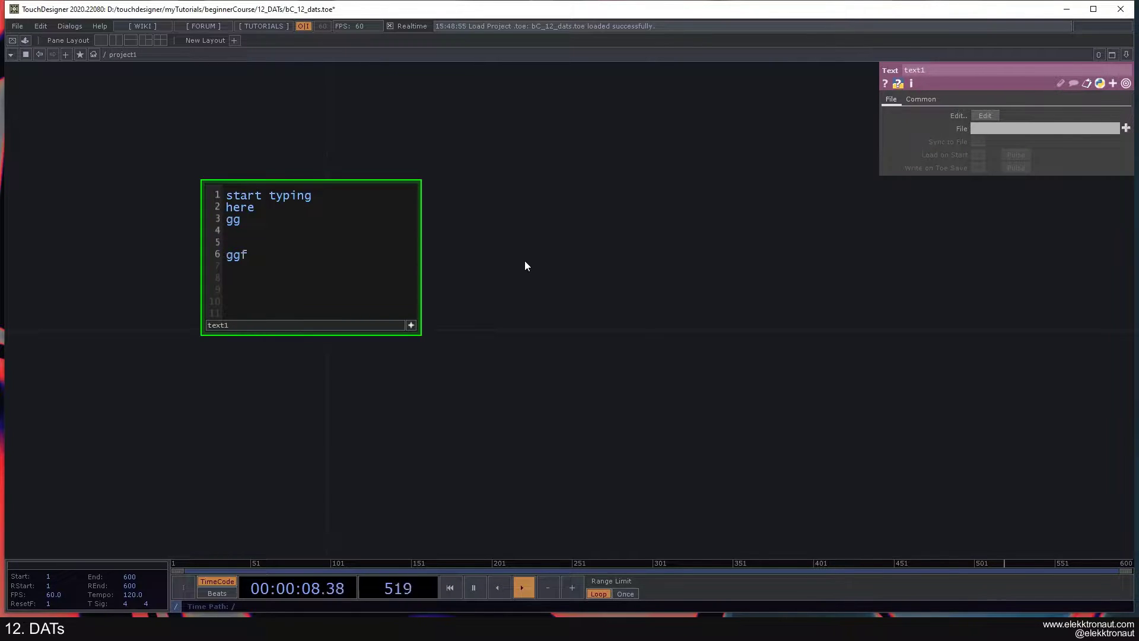
pyautogui.click(412, 325)
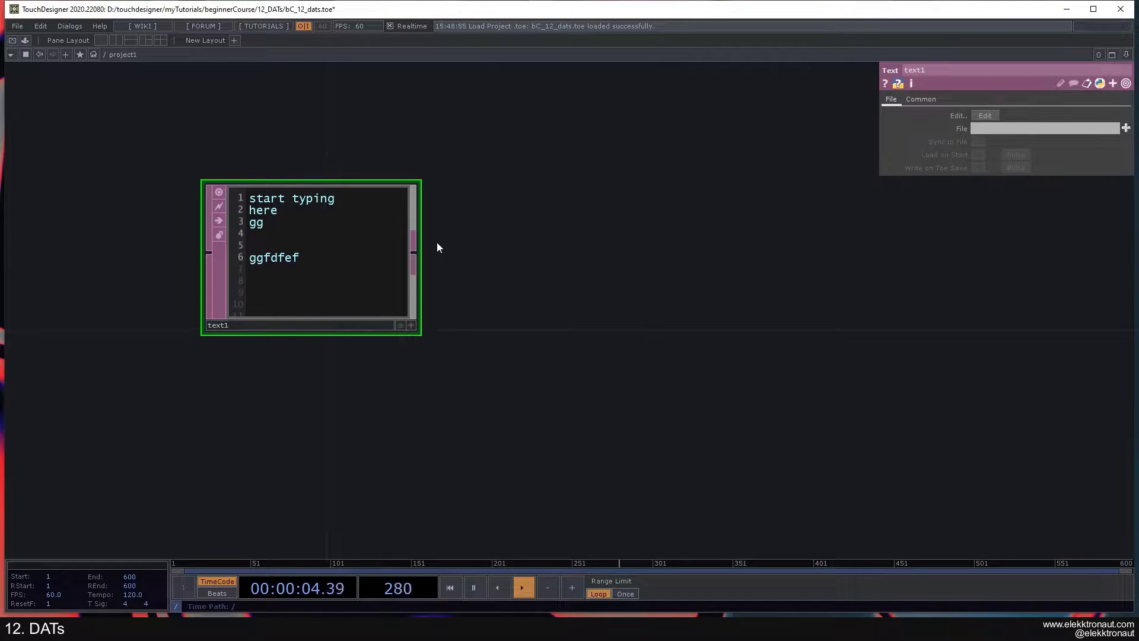
pyautogui.moveTo(328, 244); pyautogui.dragTo(329, 285)
pyautogui.scroll(-3, 221, 401)
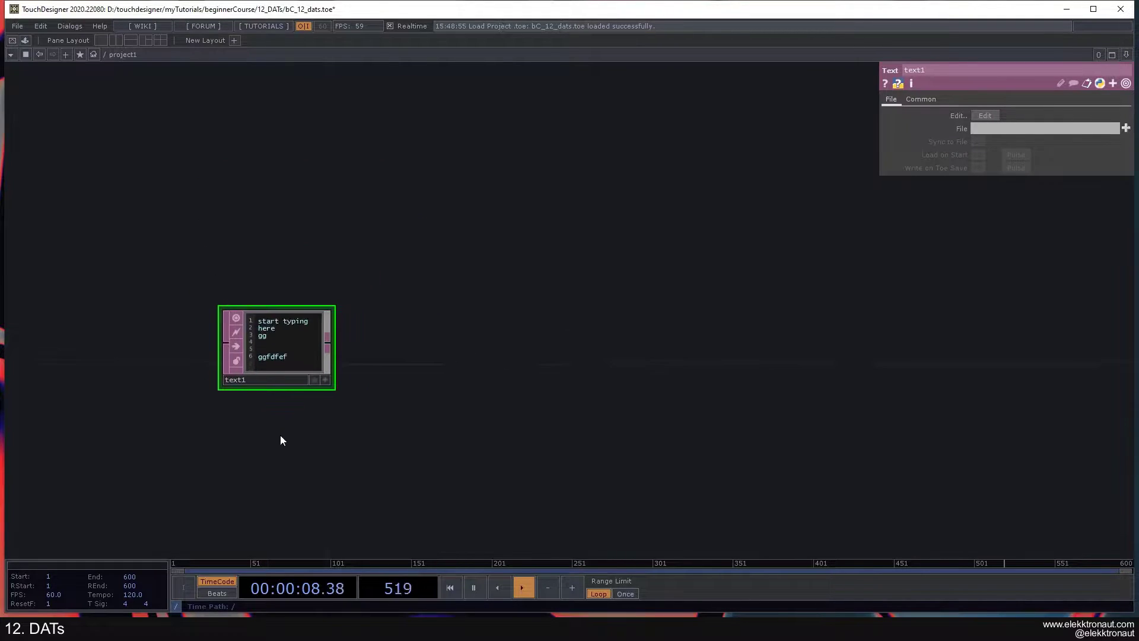
pyautogui.moveTo(280, 435); pyautogui.dragTo(314, 371)
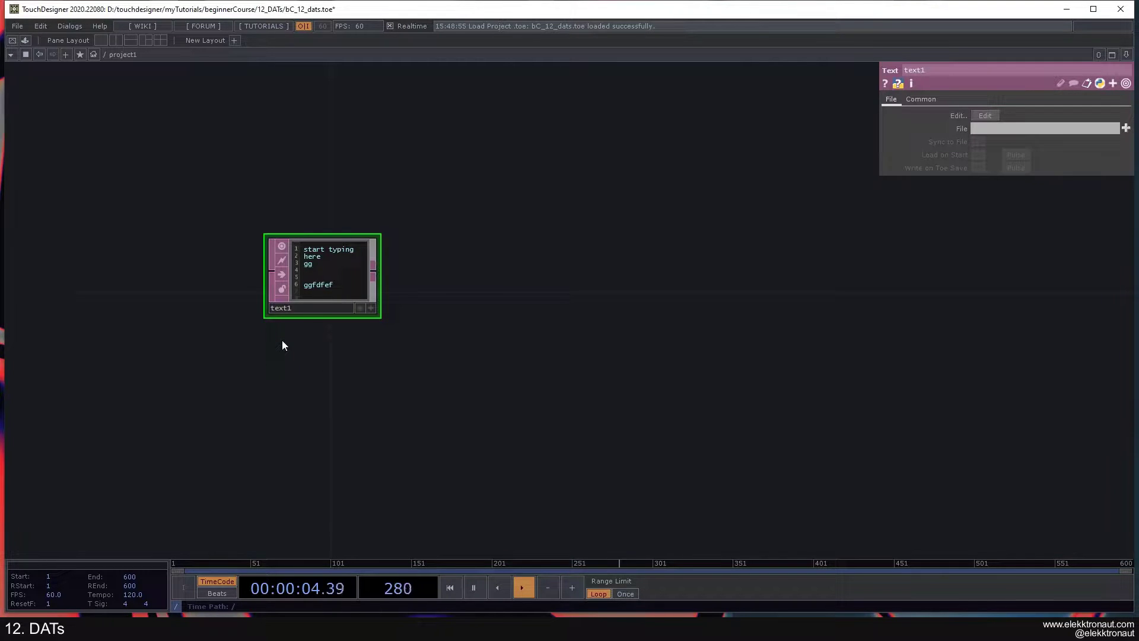
pyautogui.scroll(2, 323, 262)
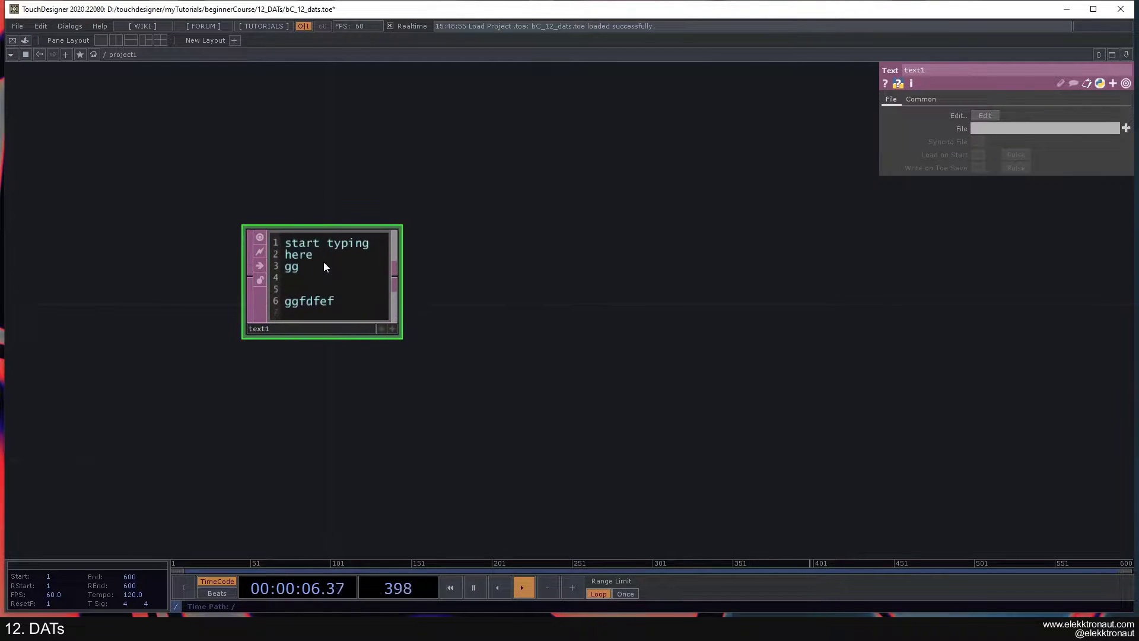
pyautogui.scroll(2, 313, 317)
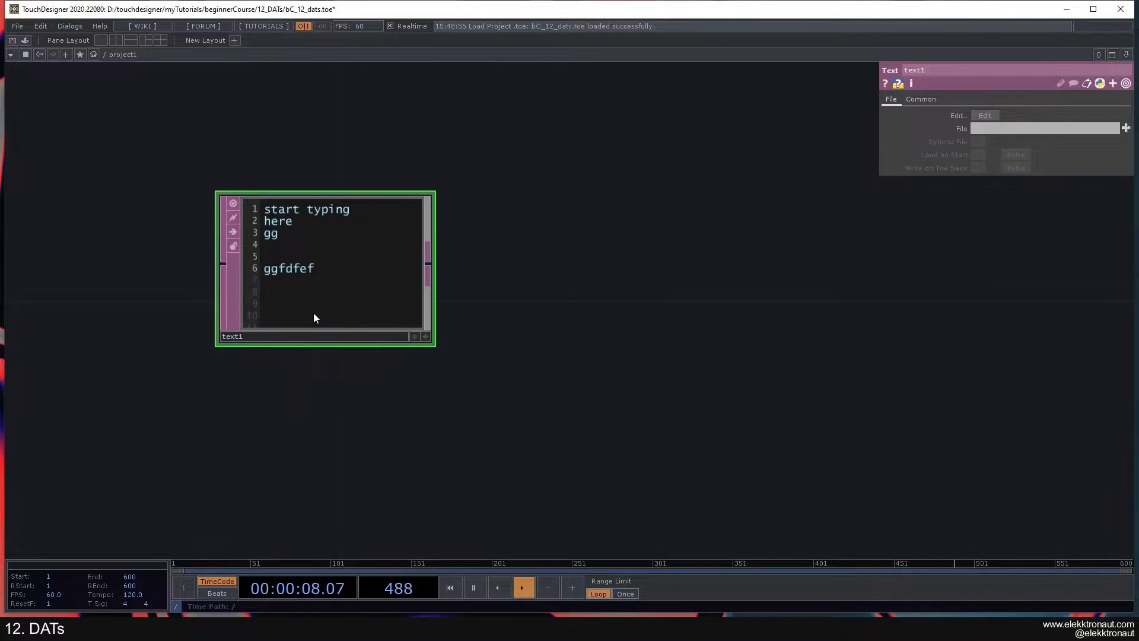
pyautogui.click(425, 336)
pyautogui.click(246, 243)
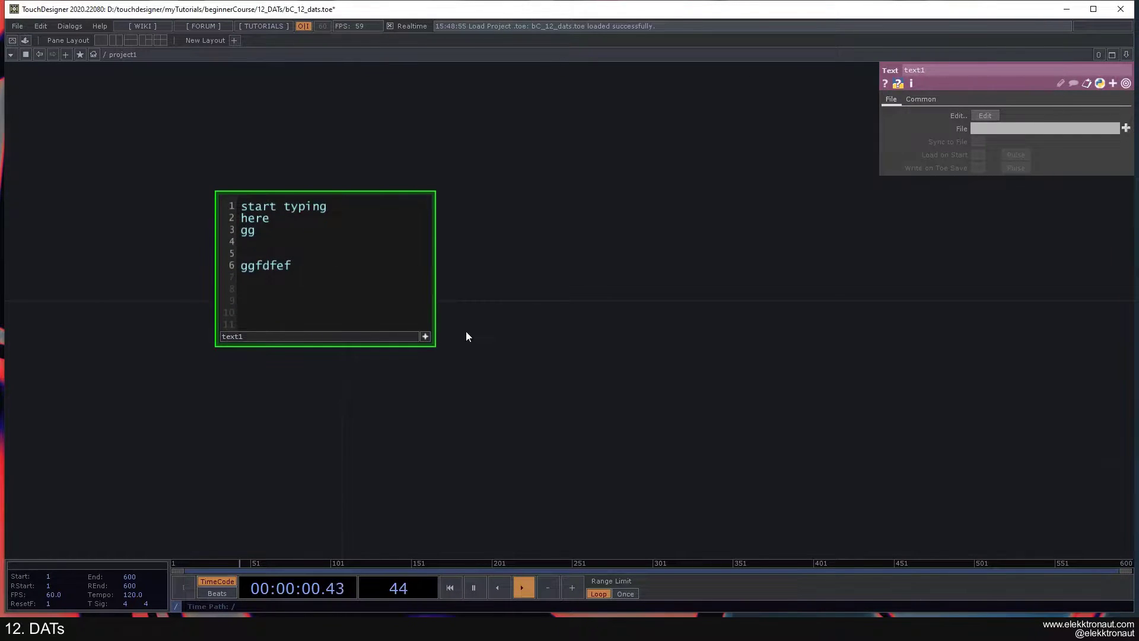
pyautogui.click(425, 336)
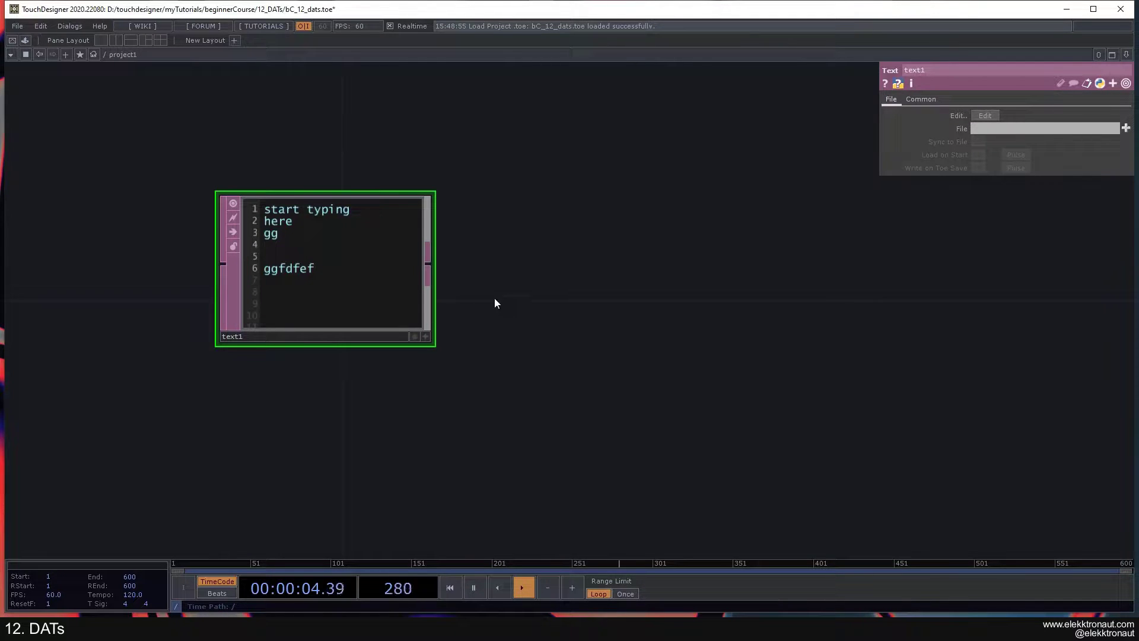
pyautogui.scroll(-1, 318, 272)
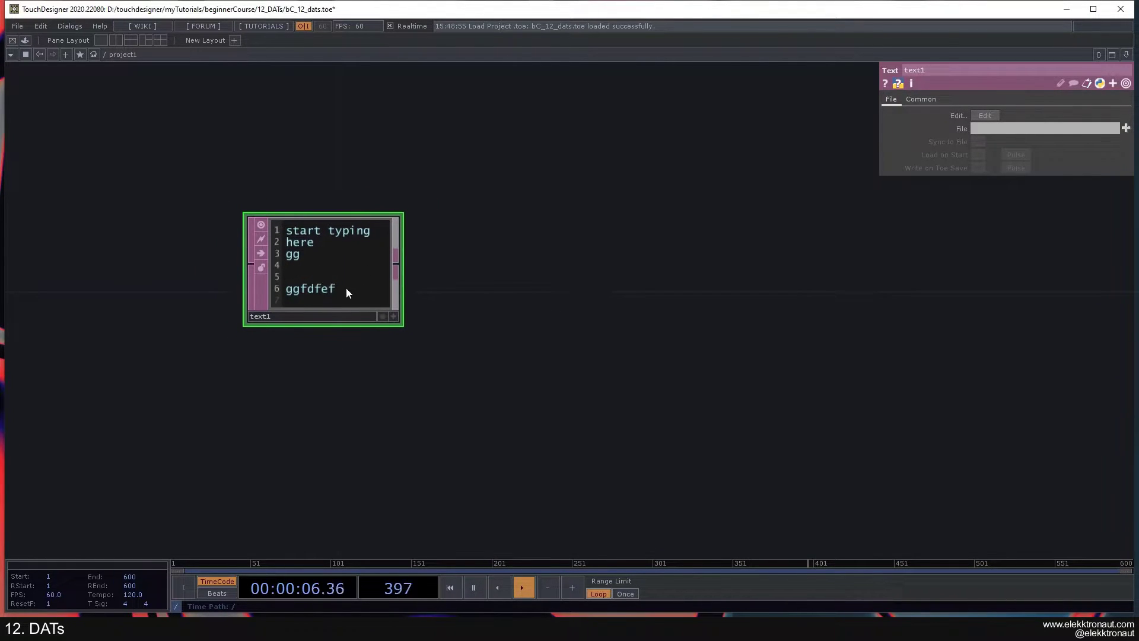
pyautogui.scroll(1, 338, 280)
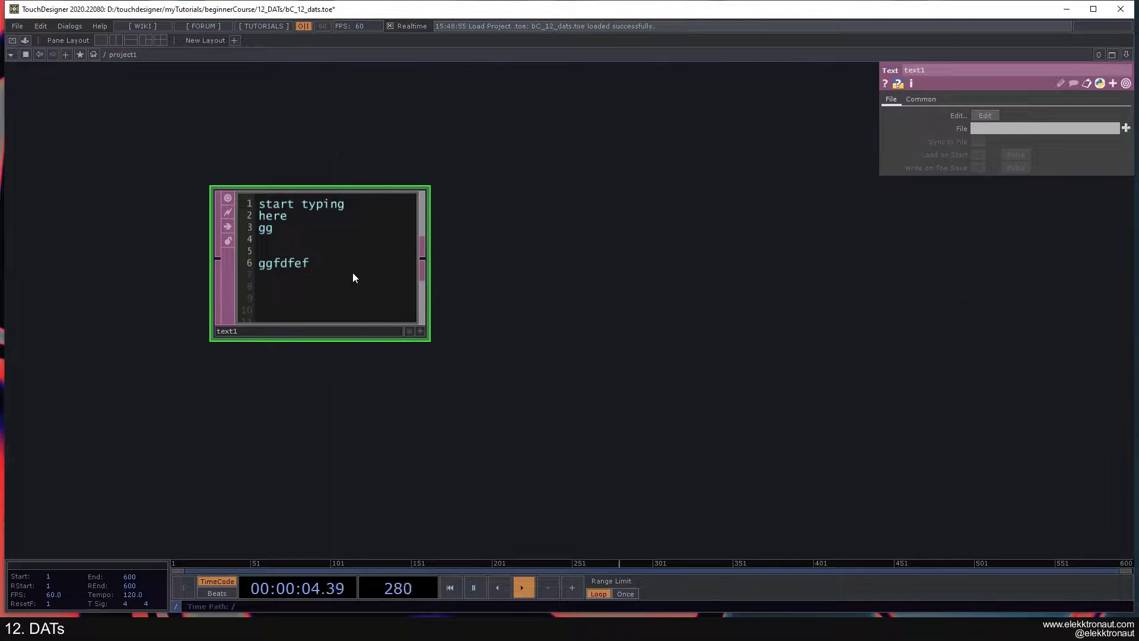
pyautogui.moveTo(554, 300); pyautogui.dragTo(497, 245)
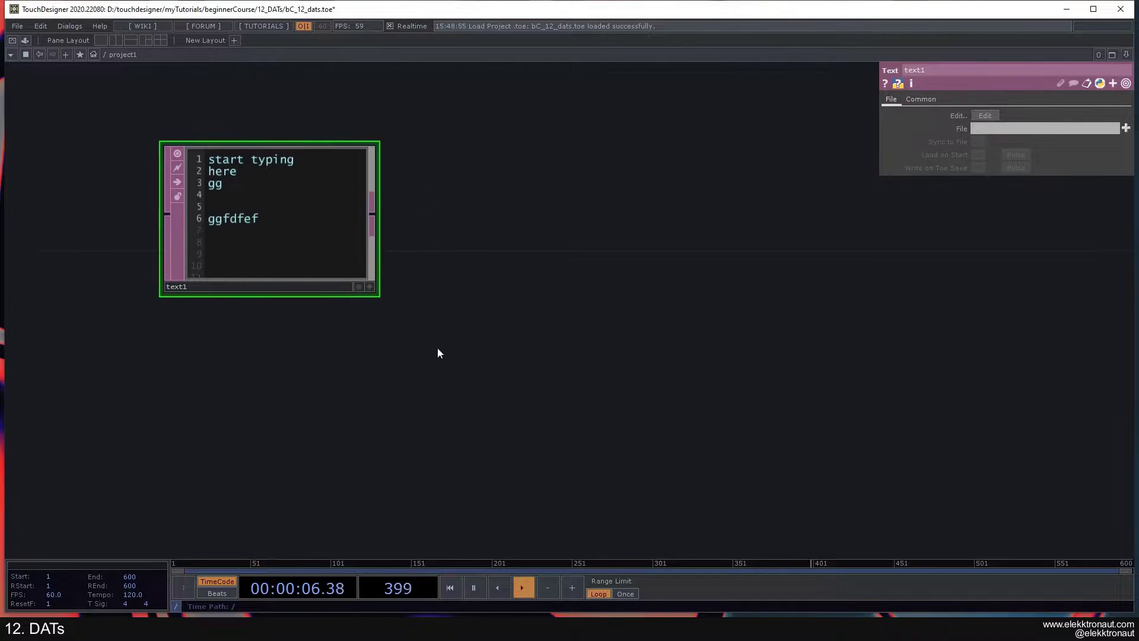
pyautogui.moveTo(437, 351); pyautogui.dragTo(460, 319)
pyautogui.moveTo(531, 270); pyautogui.dragTo(589, 310)
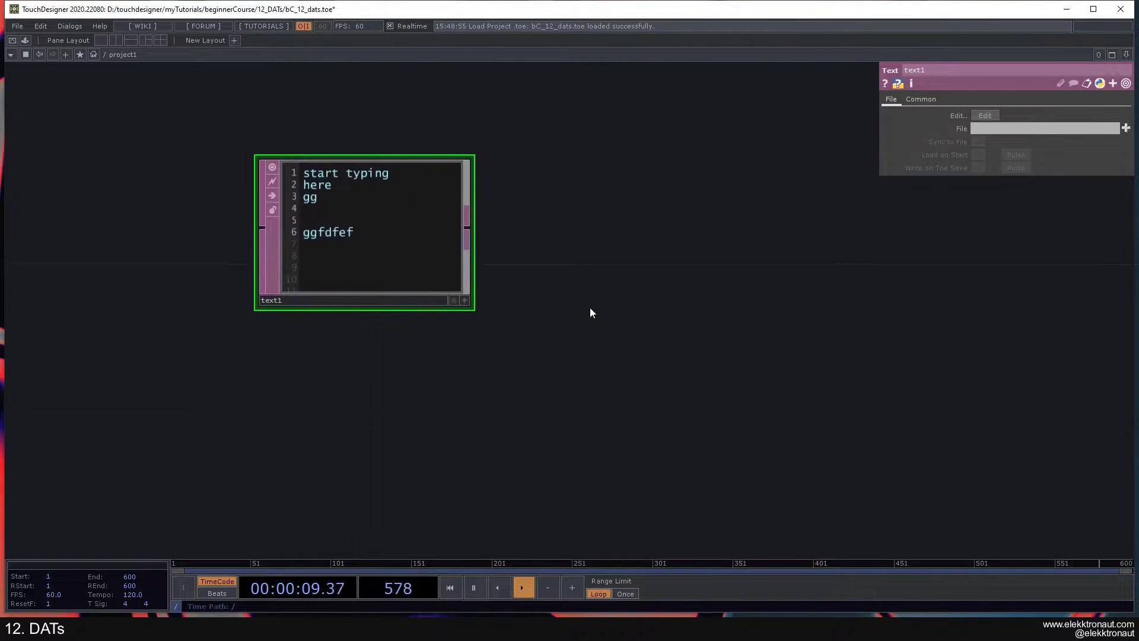
# - Activate the Text DAT's viewer, select all of its text and deactivate the viewer again
pyautogui.click(464, 300)
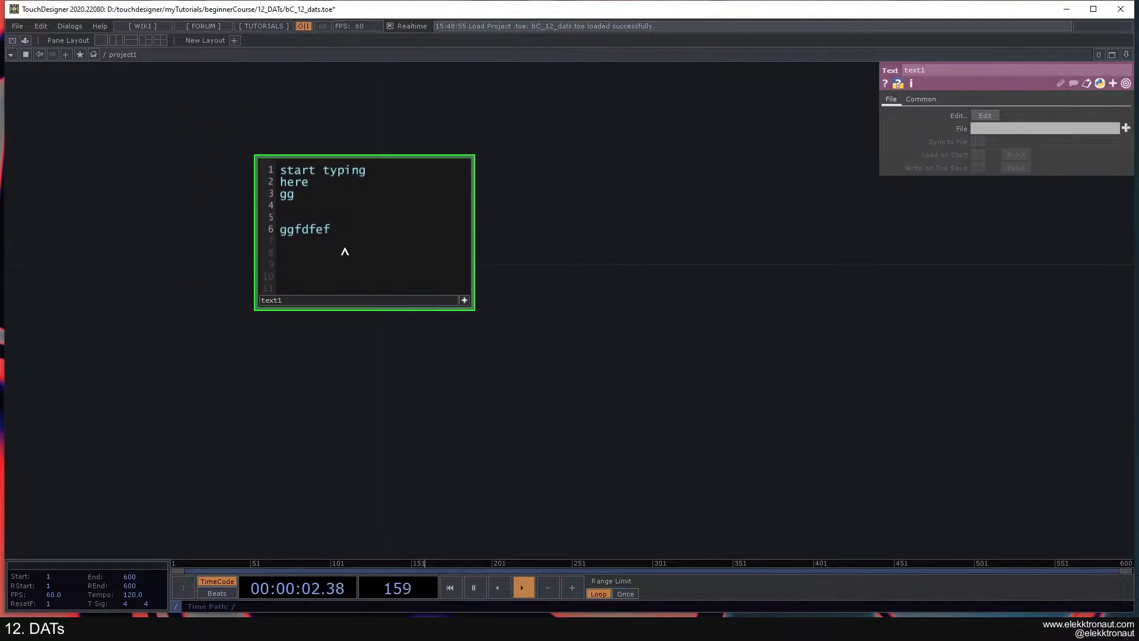
pyautogui.moveTo(344, 234); pyautogui.dragTo(248, 163)
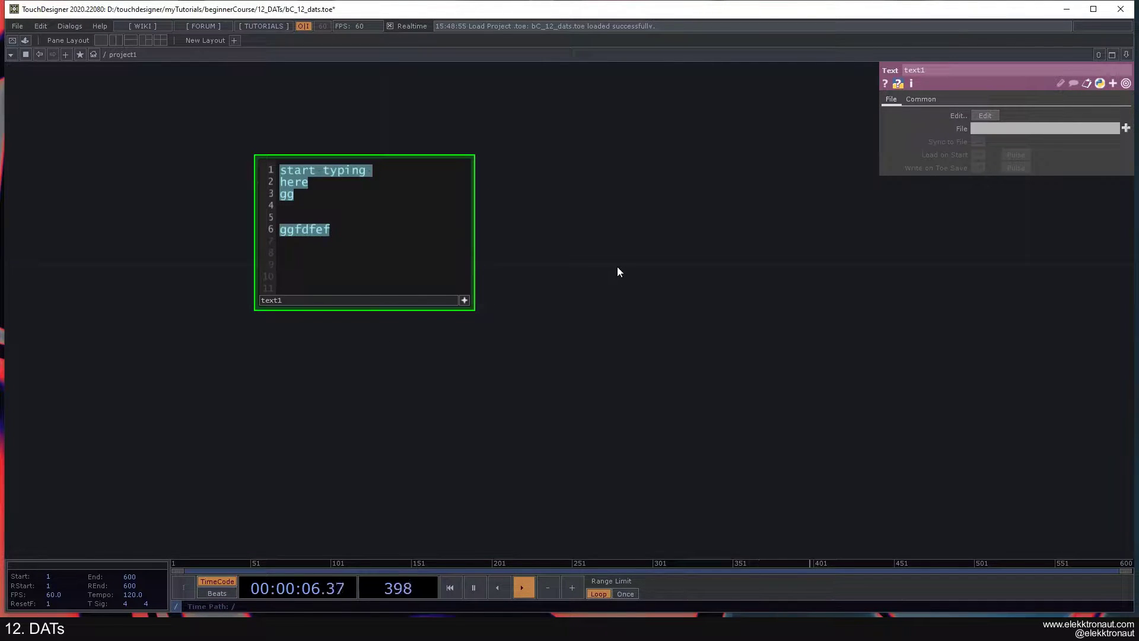
pyautogui.click(462, 302)
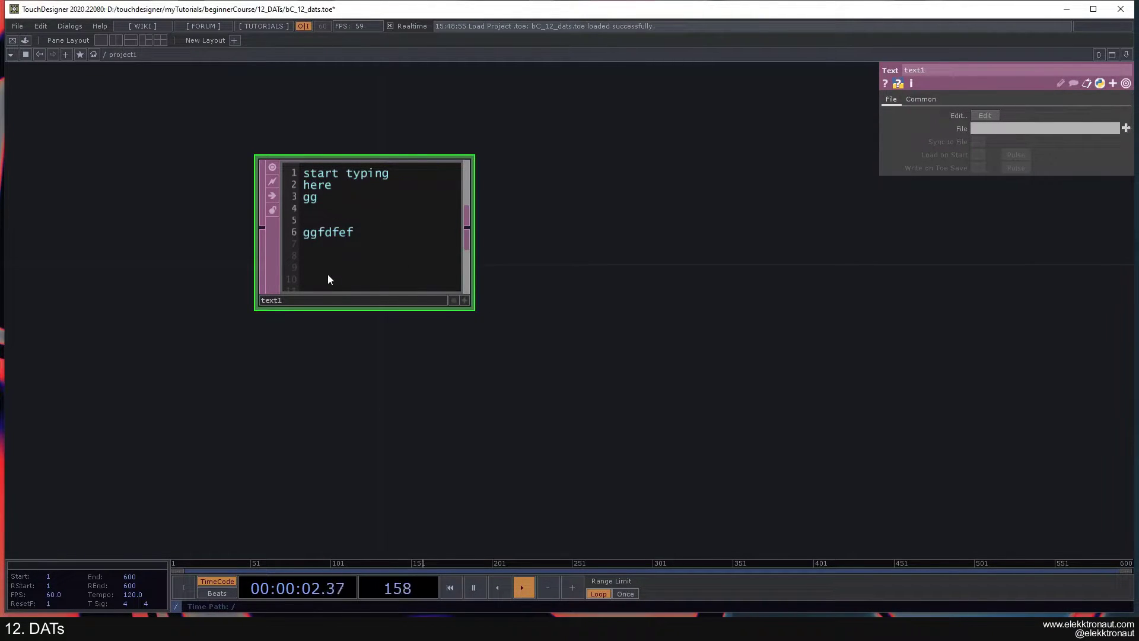
pyautogui.rightClick(376, 226)
pyautogui.click(404, 235)
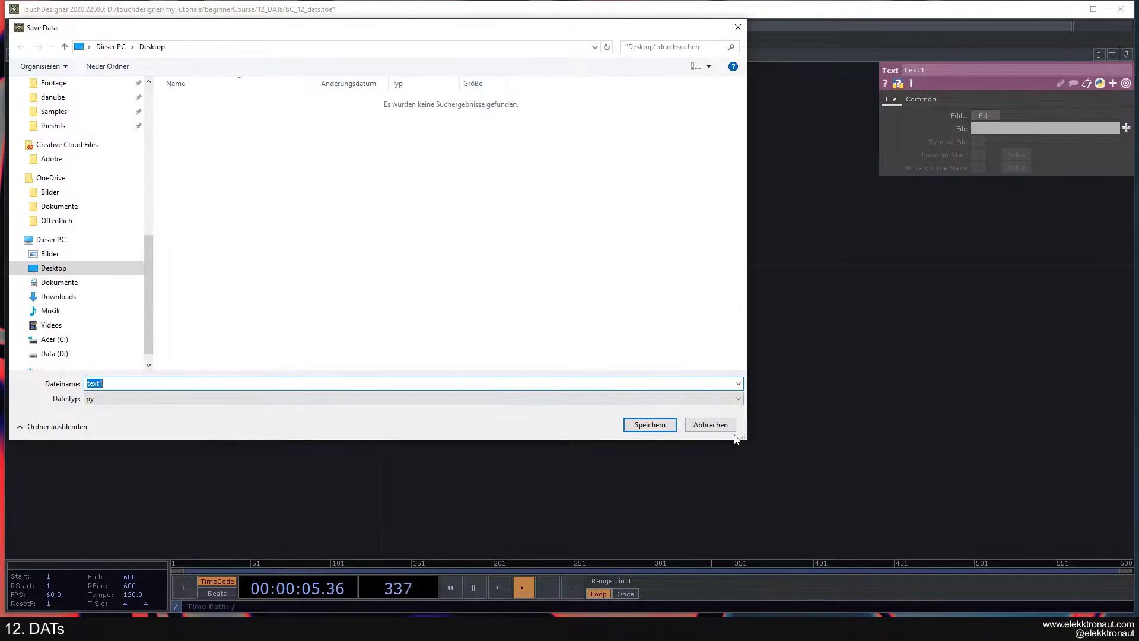
pyautogui.click(725, 426)
# - Save the Text DAT's contents to the Desktop as text1 with file type txt, replacing the existing file
pyautogui.rightClick(382, 240)
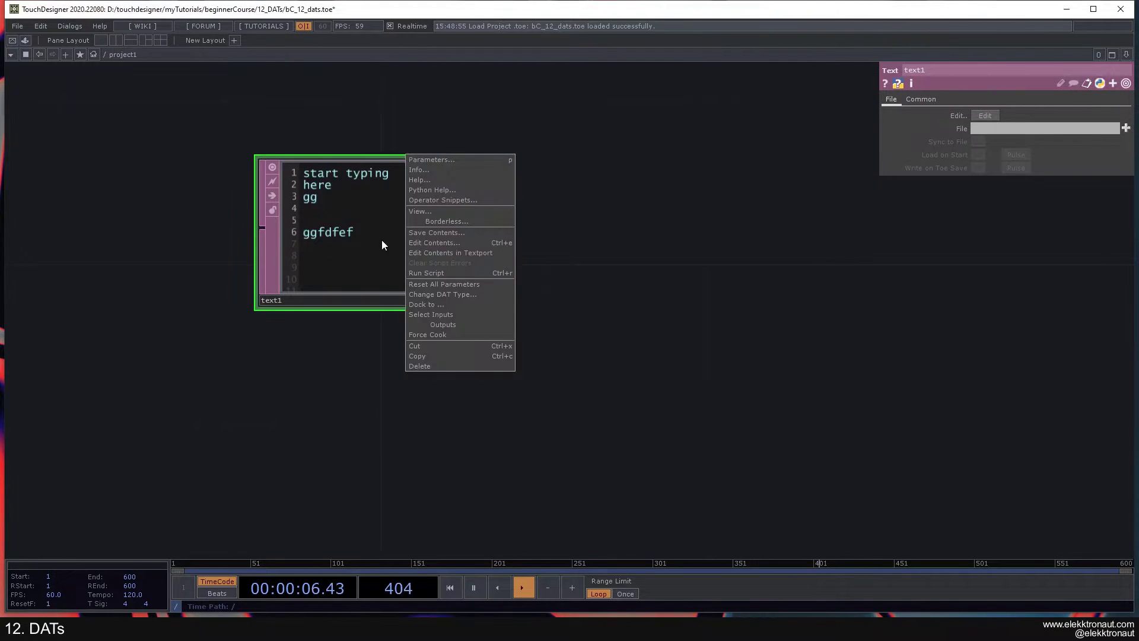
pyautogui.click(436, 233)
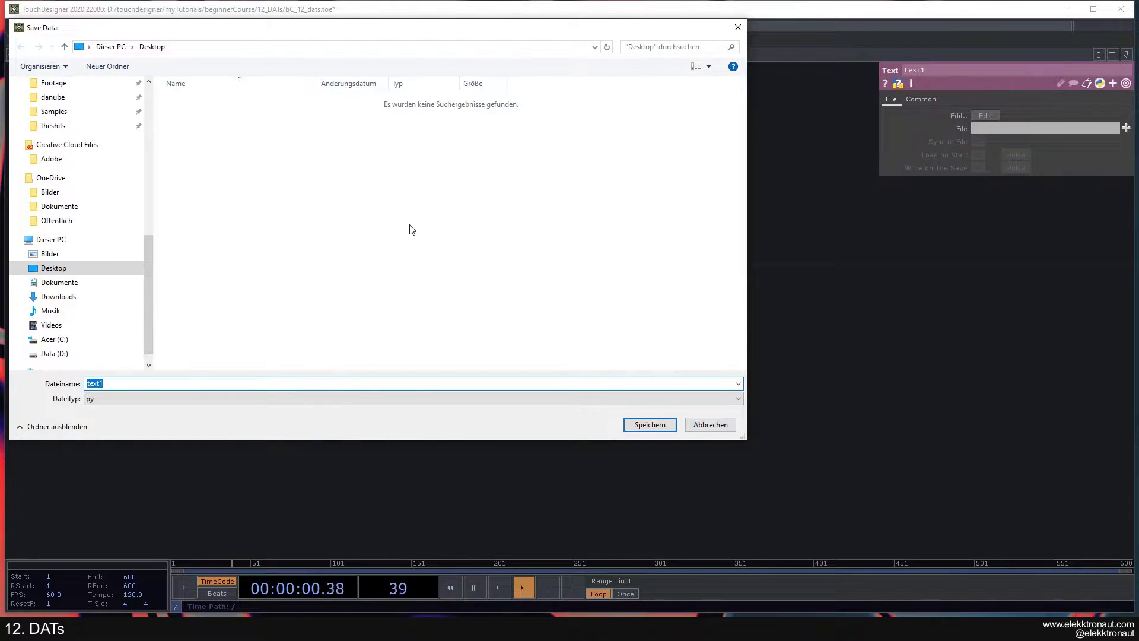
pyautogui.click(185, 394)
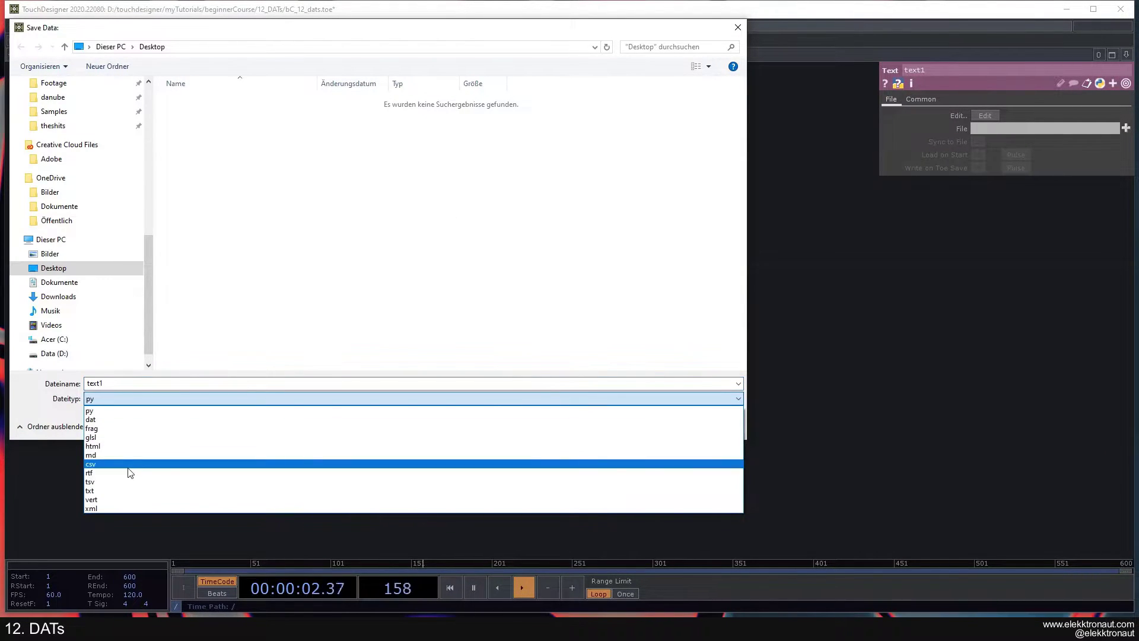
pyautogui.click(118, 492)
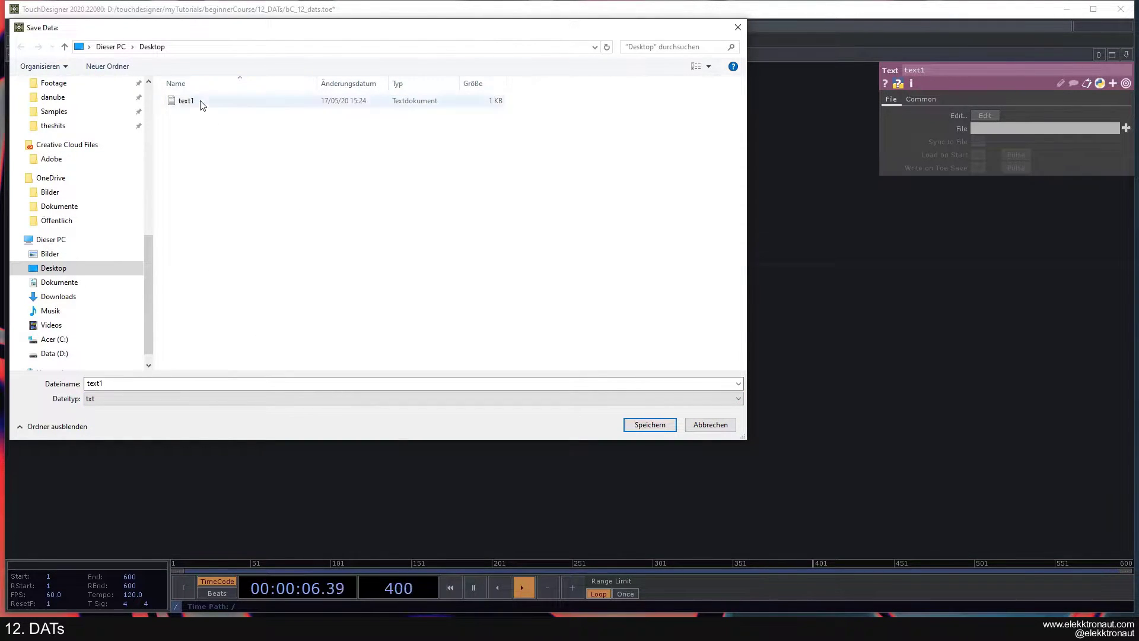
pyautogui.click(639, 425)
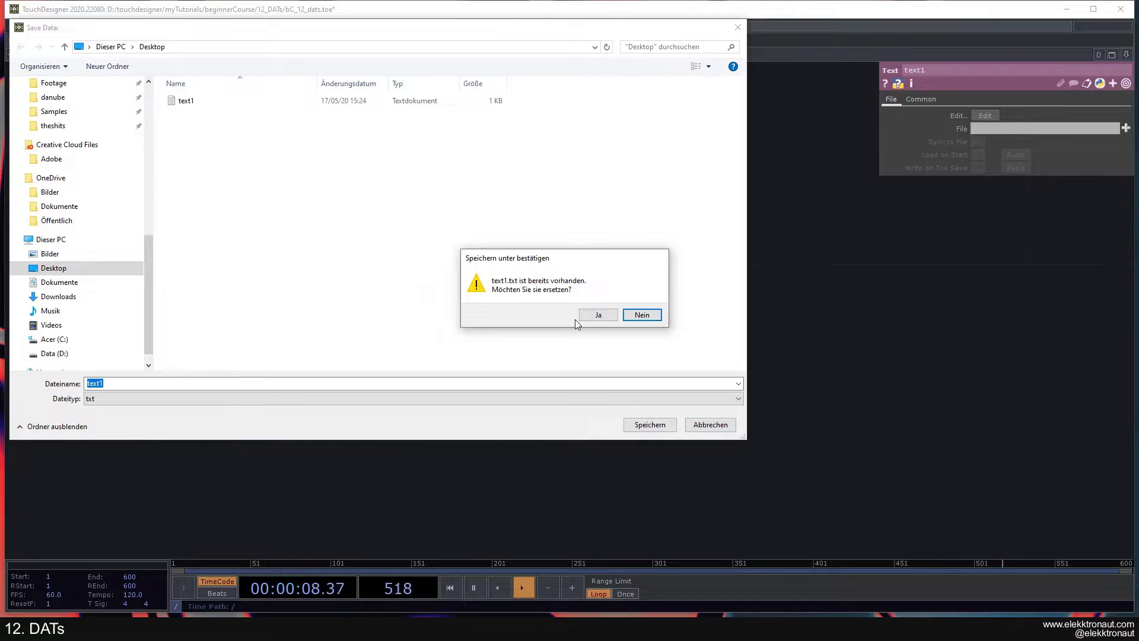
pyautogui.click(598, 314)
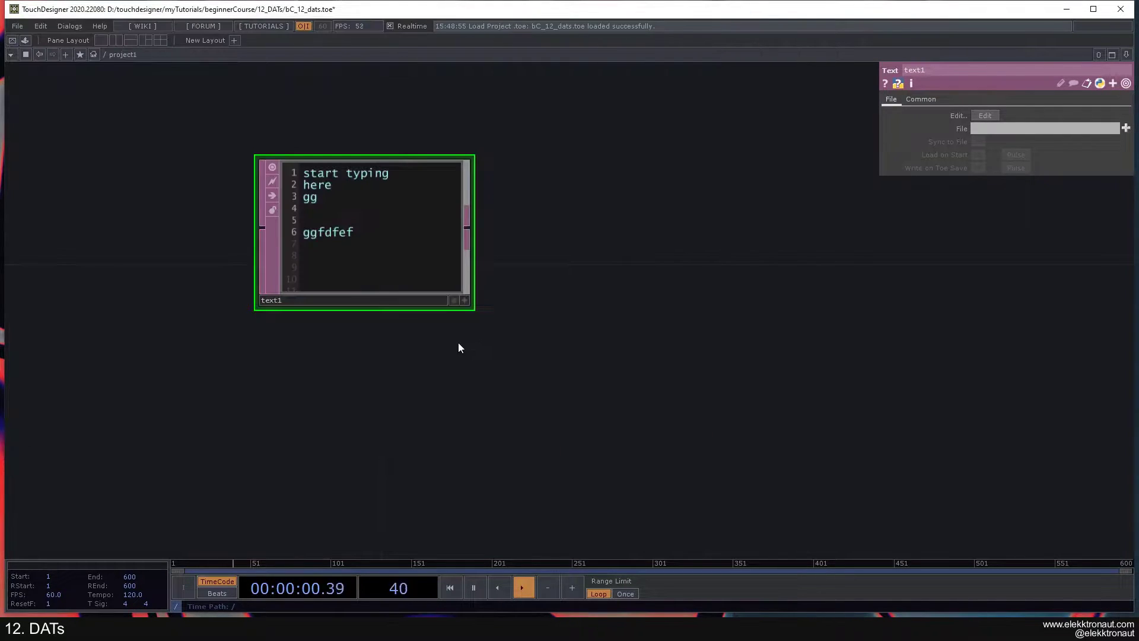
# - Activate the Text DAT's viewer and delete its text from line 3 through line 6
pyautogui.click(465, 301)
pyautogui.moveTo(354, 223); pyautogui.dragTo(277, 194)
pyautogui.press('BackSpace')
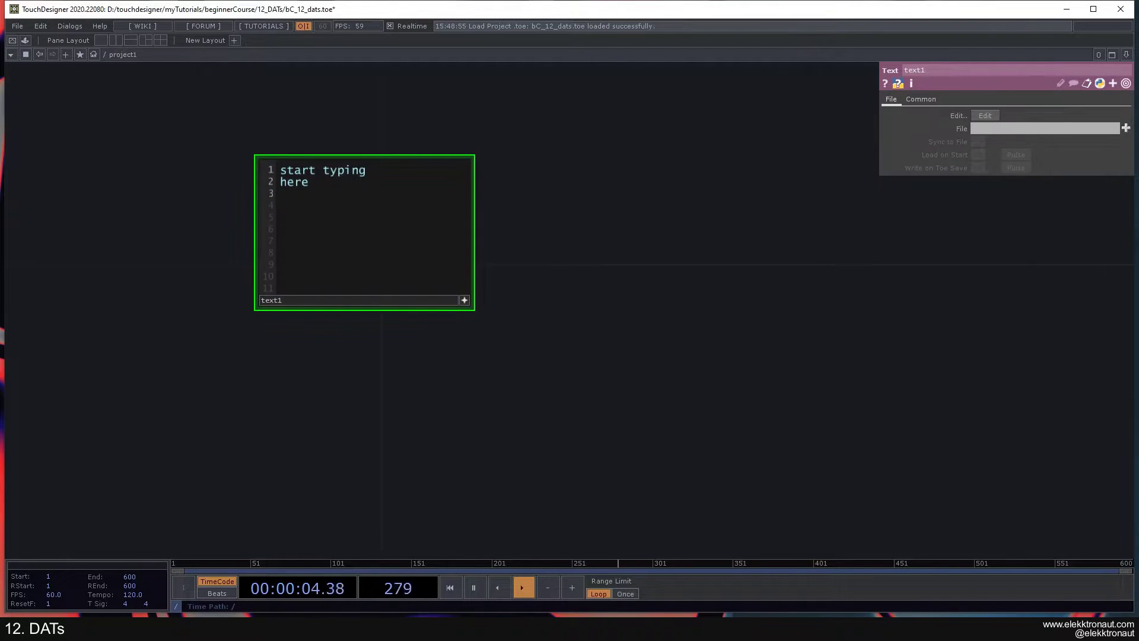
# - Set the Text DAT's File to the text1 document on the Desktop, load its contents and deactivate the viewer
pyautogui.click(1124, 129)
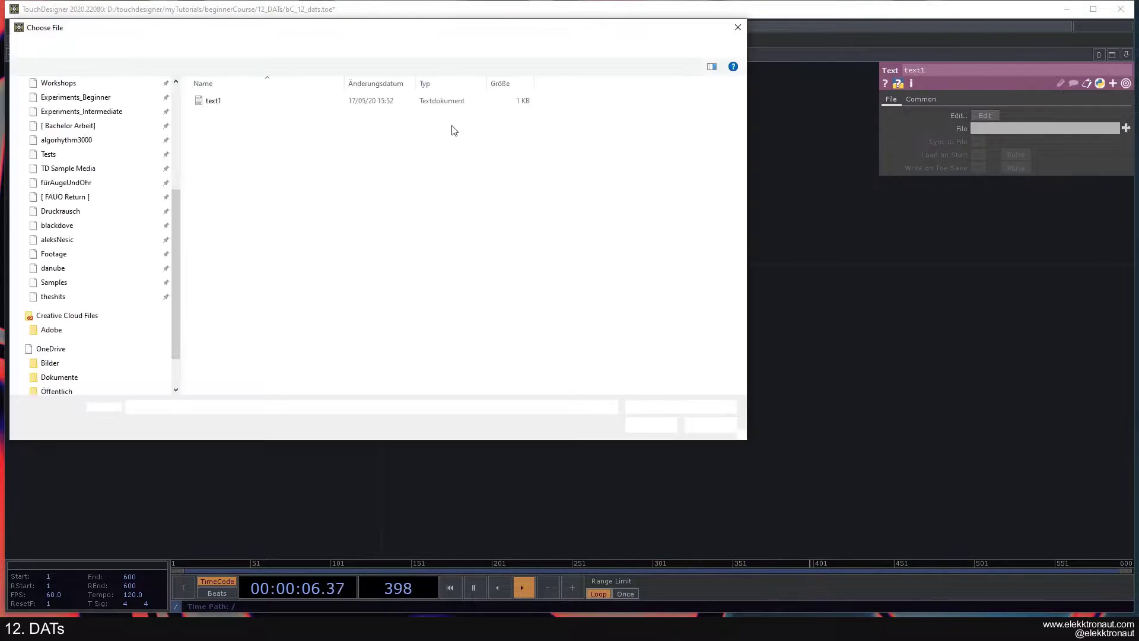
pyautogui.press('Escape')
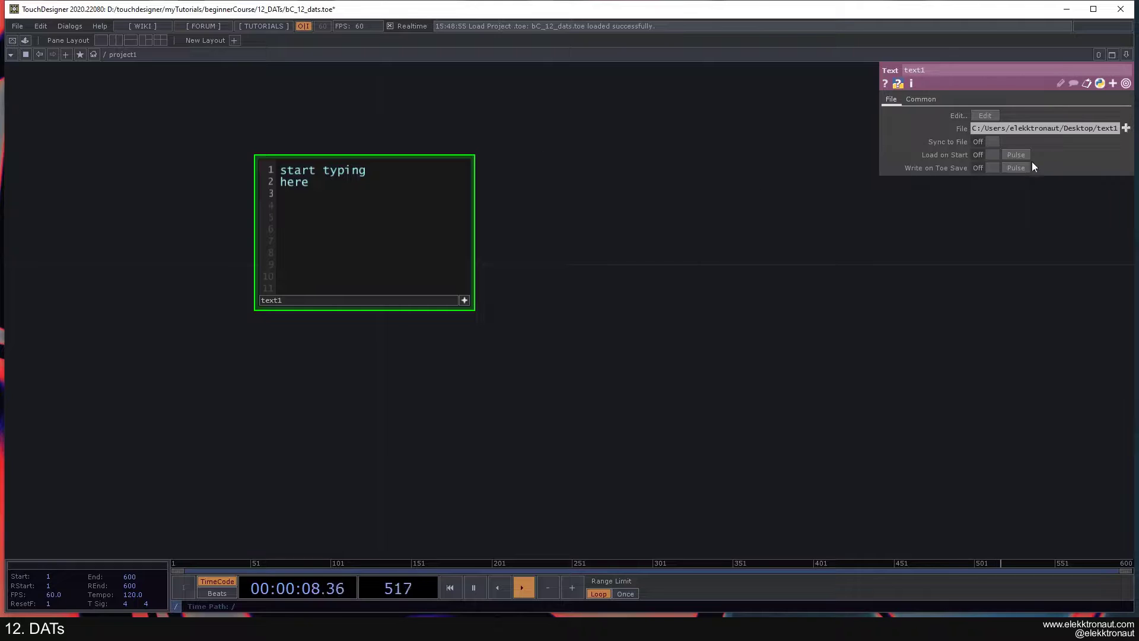
pyautogui.click(1018, 155)
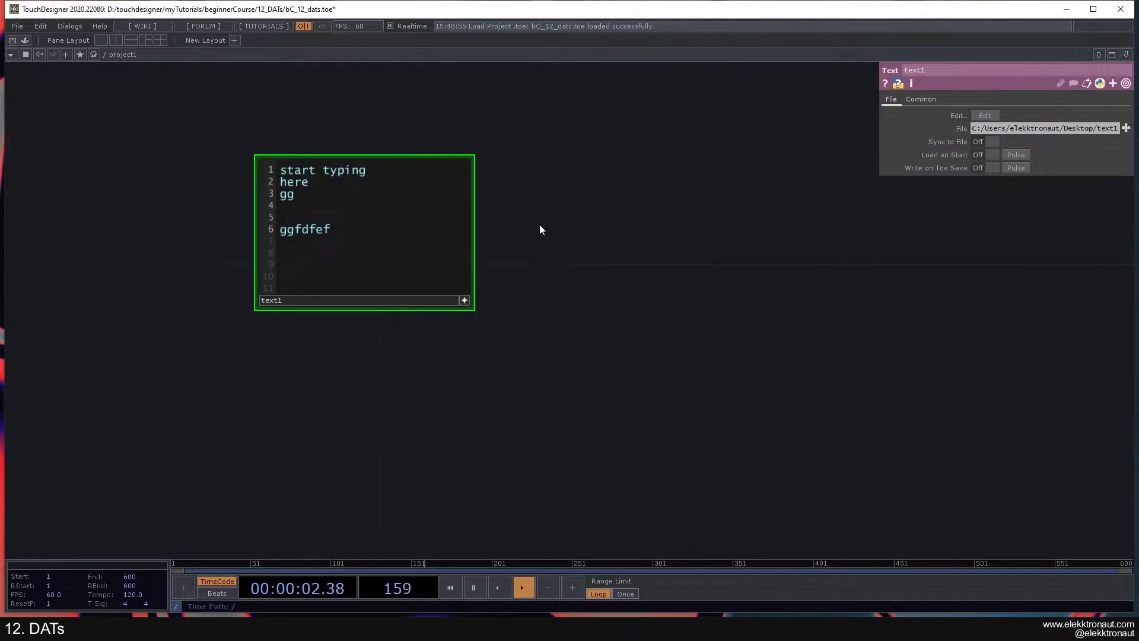
pyautogui.click(464, 300)
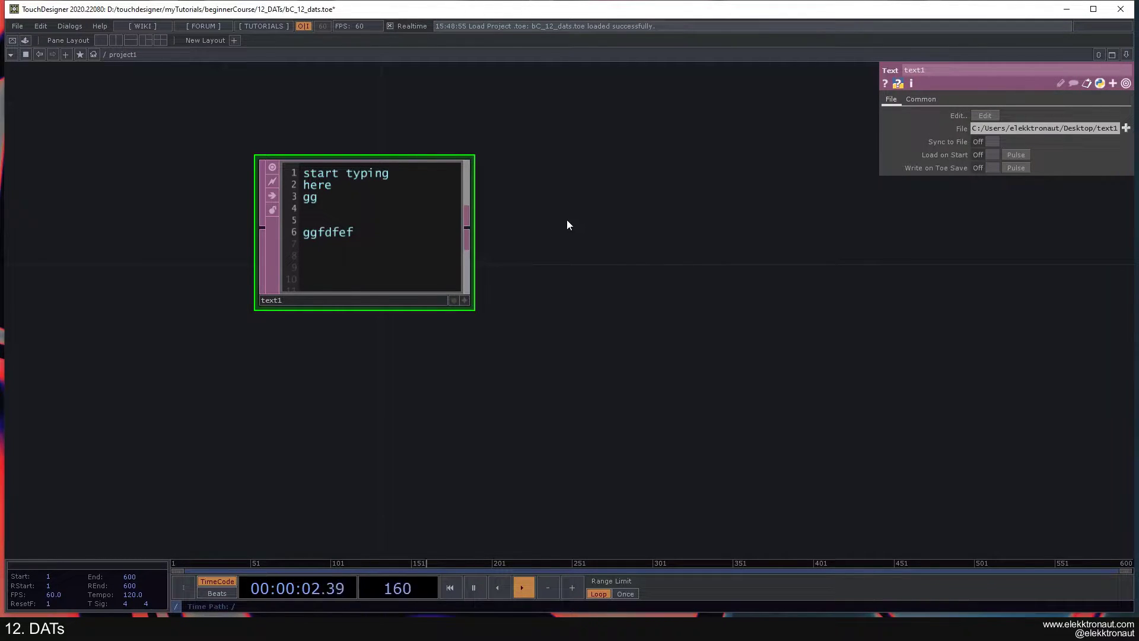
# - Activate the Text DAT's viewer and replace all of its text with "type in here"
pyautogui.click(465, 300)
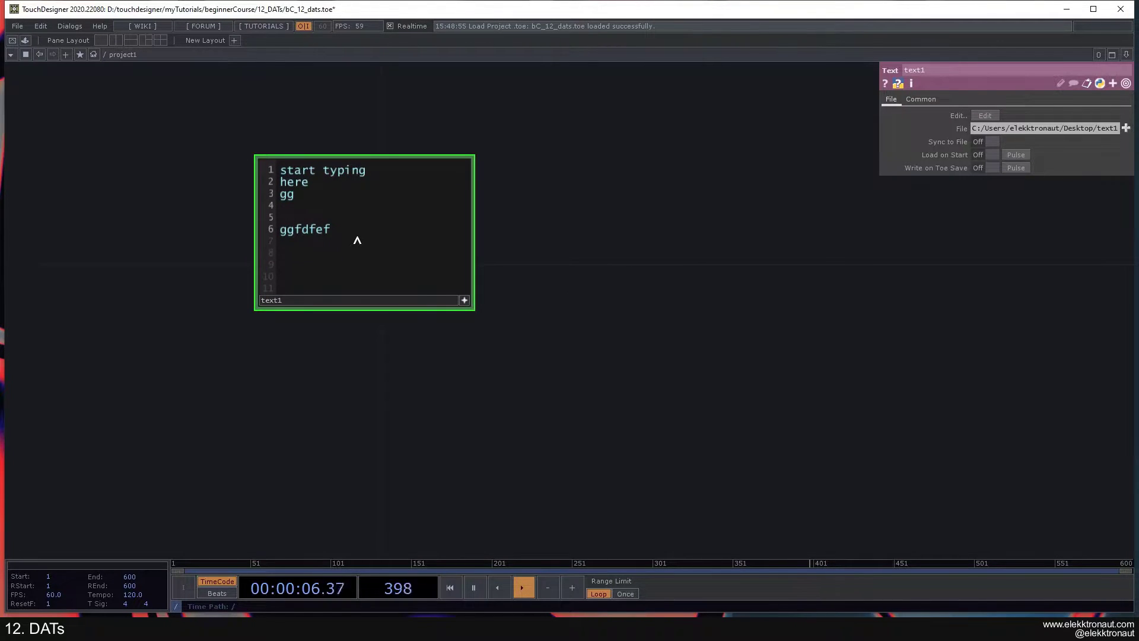
pyautogui.hotkey('ctrl', 'a')
pyautogui.write('type ine')
pyautogui.press('BackSpace')
pyautogui.write('here')
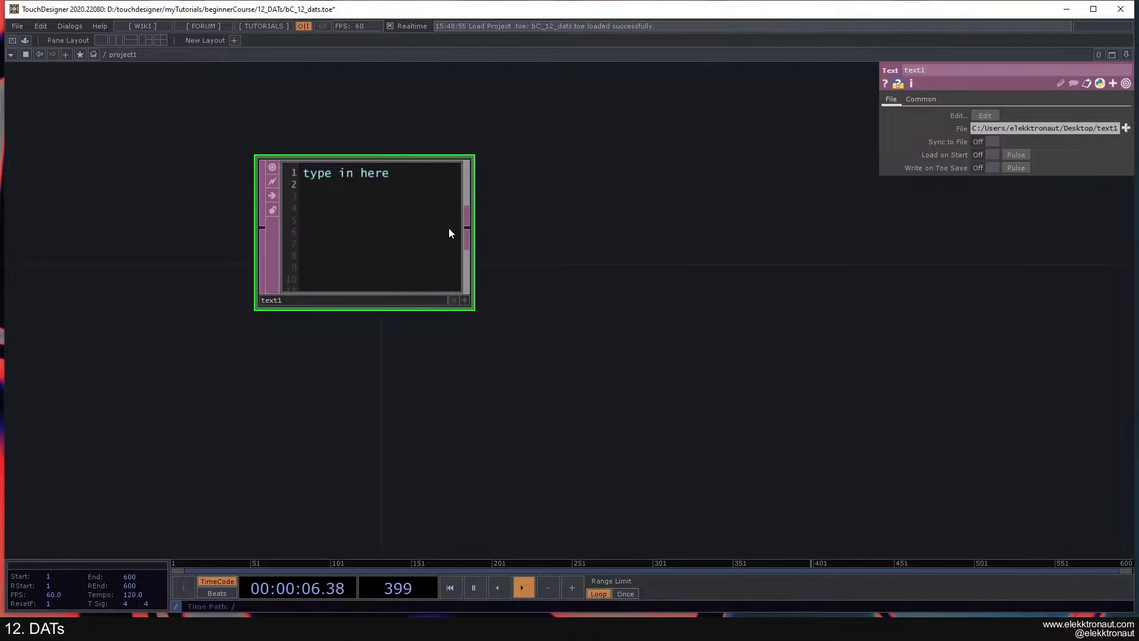
# - Examine the text and table editor settings in the DATs preferences and close the preferences without saving
pyautogui.moveTo(504, 275); pyautogui.dragTo(451, 265)
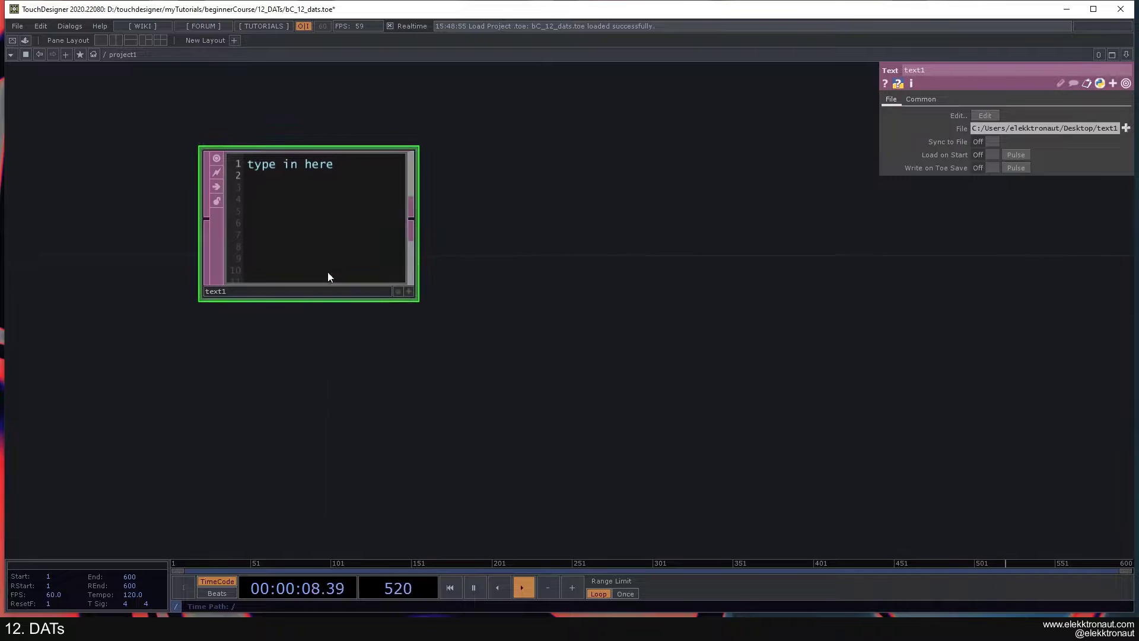
pyautogui.scroll(2, 228, 205)
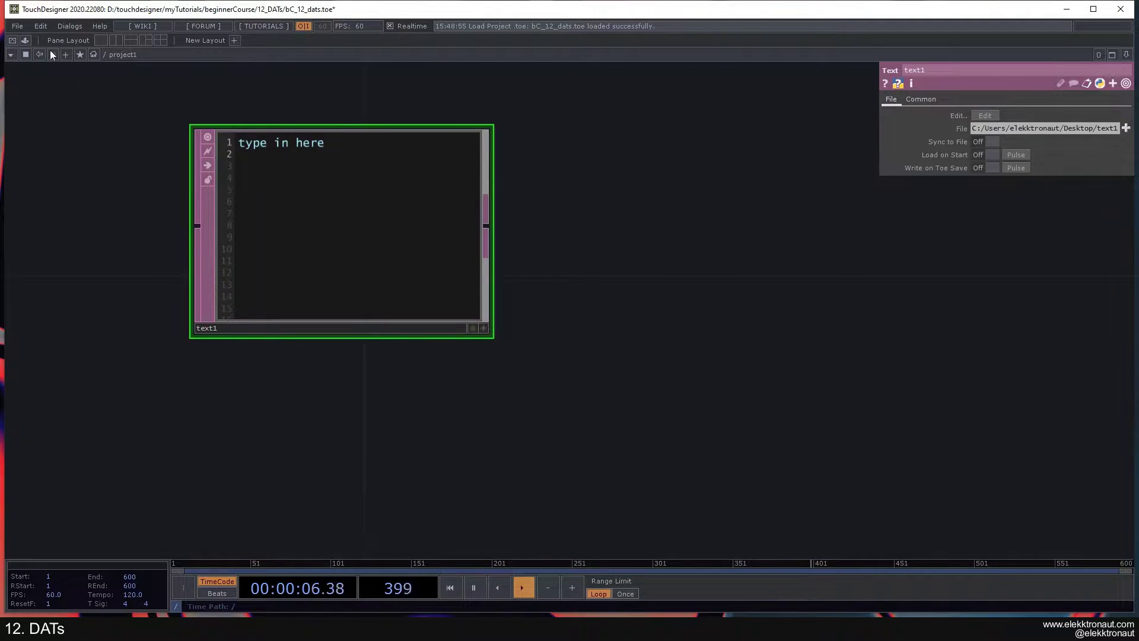
pyautogui.click(45, 25)
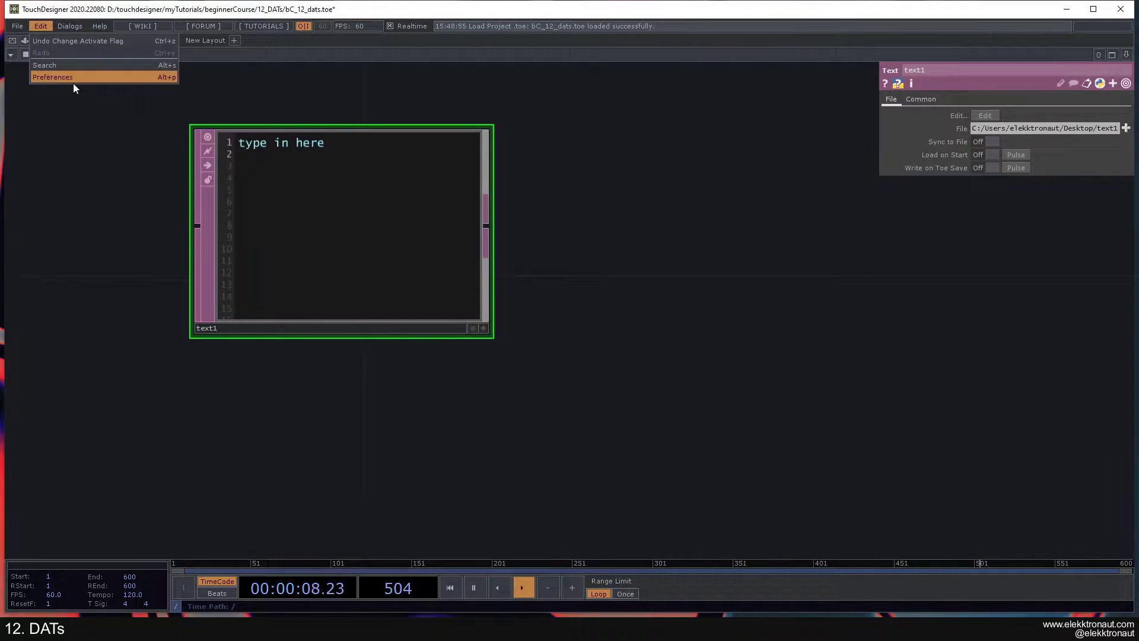
pyautogui.press('Return')
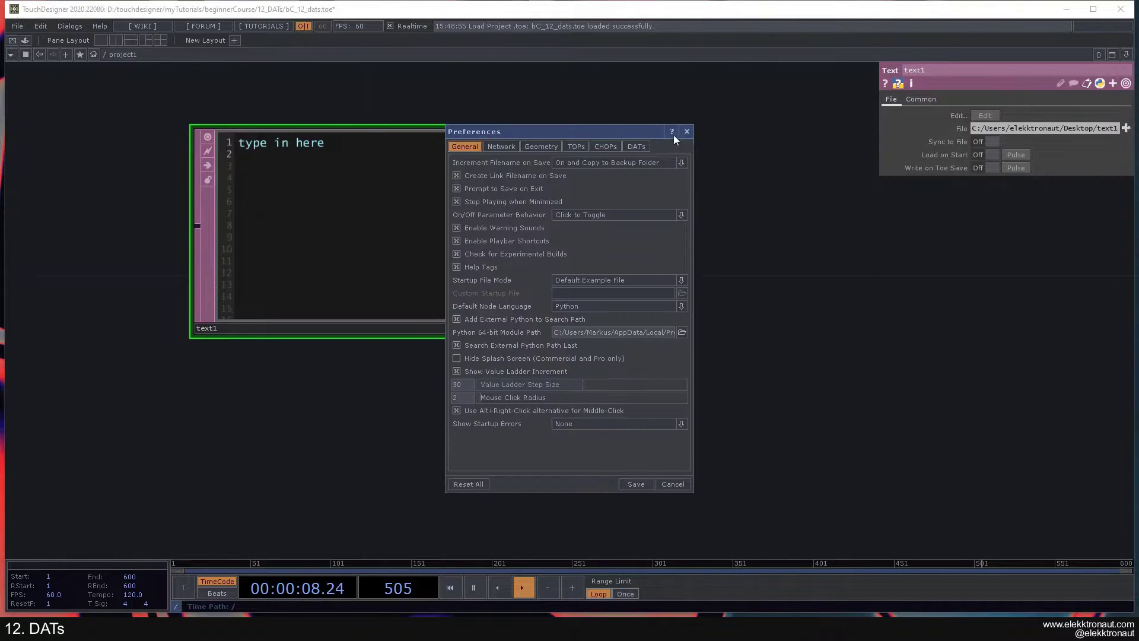
pyautogui.click(636, 146)
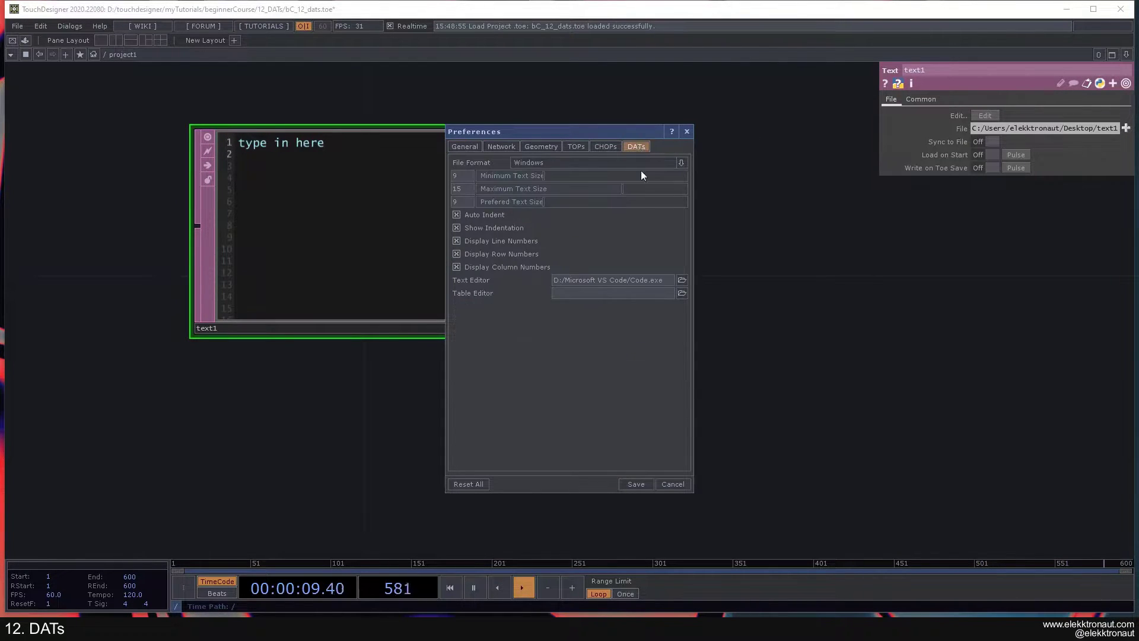
pyautogui.click(663, 283)
pyautogui.click(599, 290)
pyautogui.click(687, 134)
# - Open the Text DAT's contents for editing in the Textport and move the Textport window away from the node
pyautogui.moveTo(697, 146); pyautogui.dragTo(710, 205)
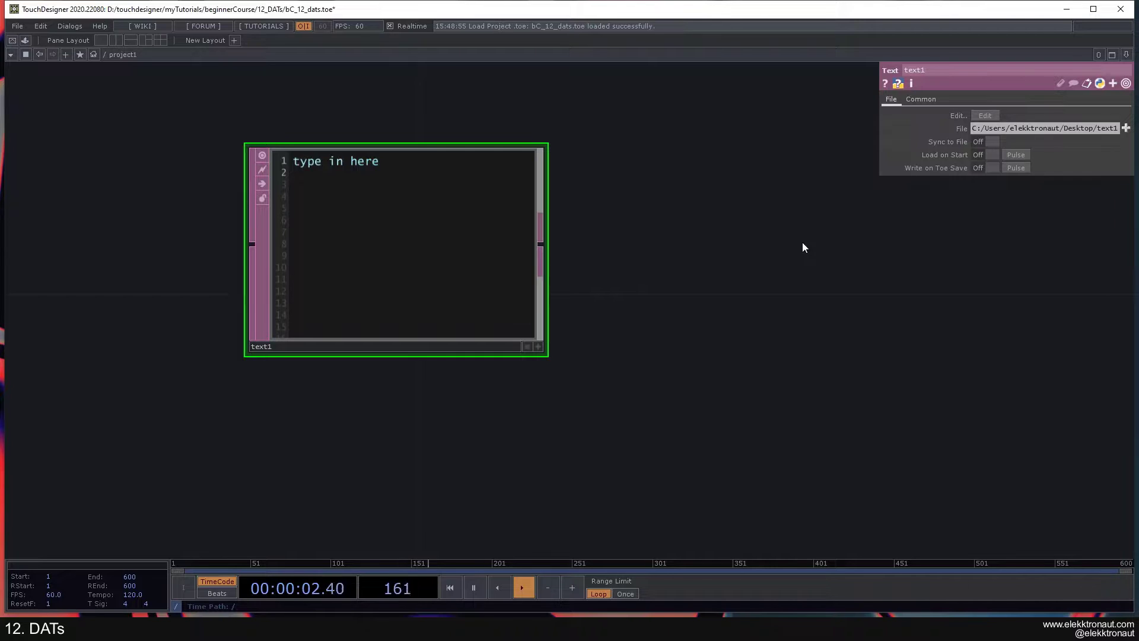
pyautogui.scroll(-4, 475, 272)
pyautogui.moveTo(580, 244); pyautogui.dragTo(509, 244)
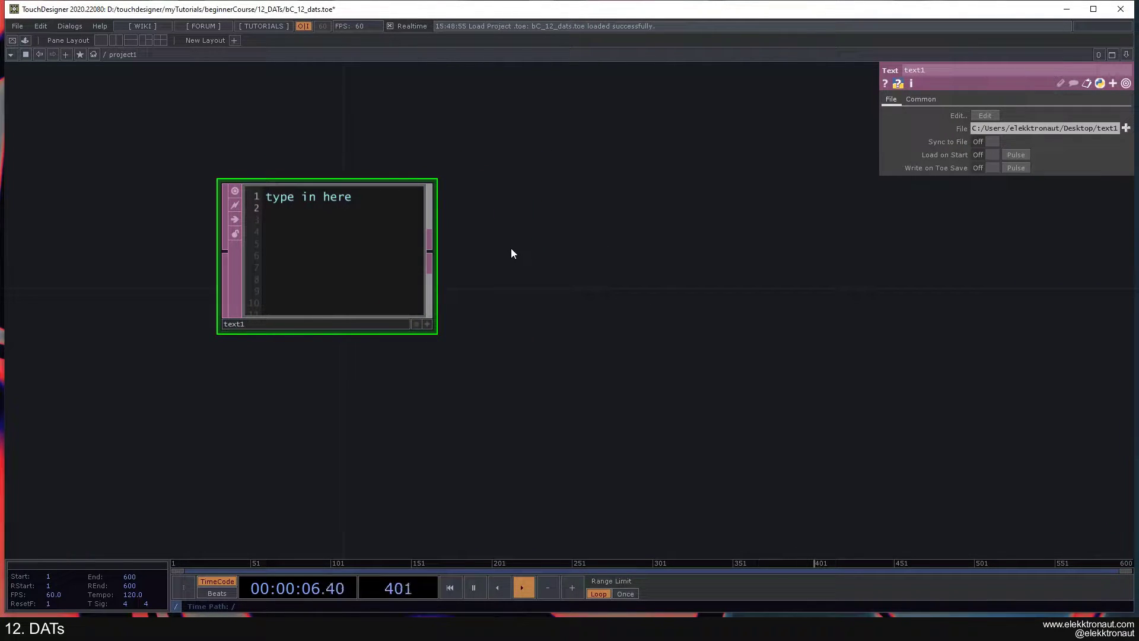
pyautogui.scroll(-2, 522, 243)
pyautogui.moveTo(524, 241); pyautogui.dragTo(493, 236)
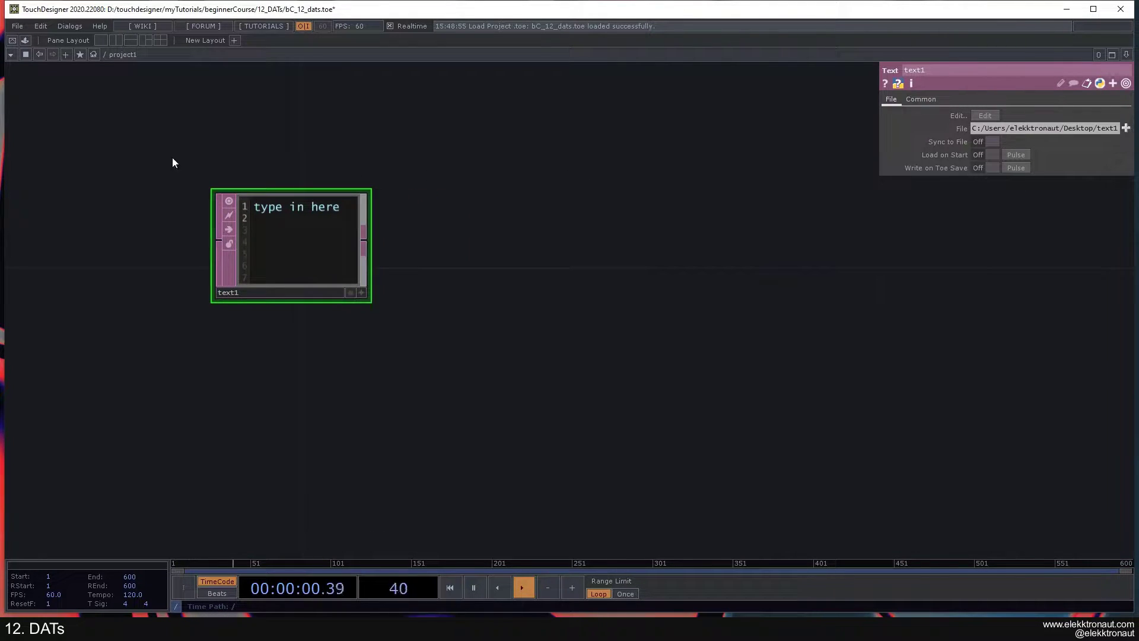
pyautogui.rightClick(313, 222)
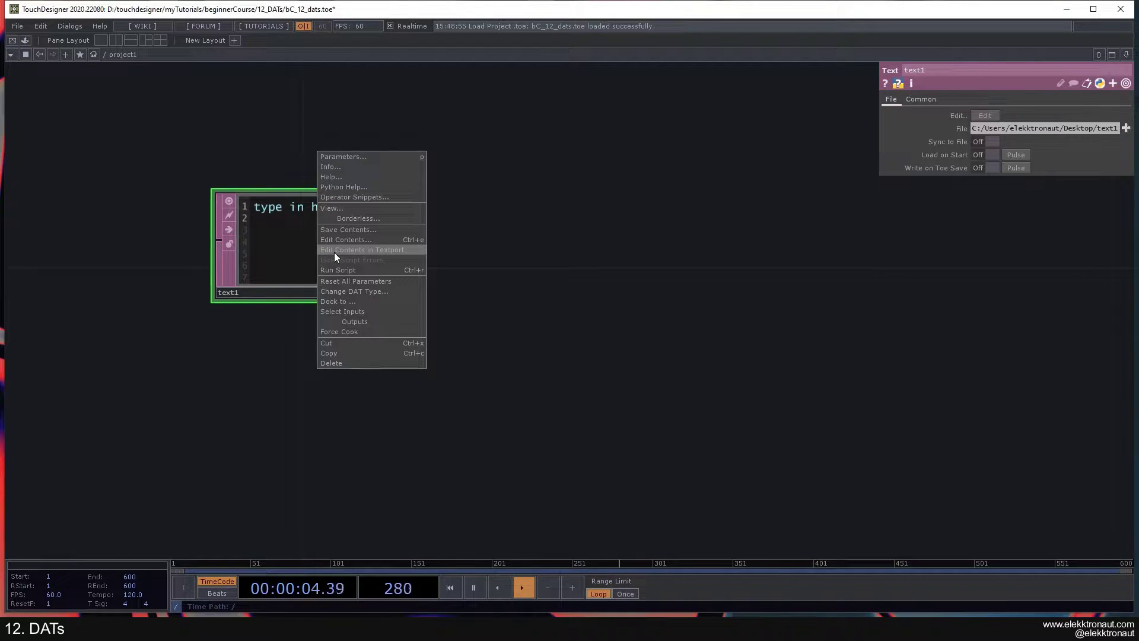
pyautogui.click(355, 251)
pyautogui.moveTo(471, 132); pyautogui.dragTo(592, 129)
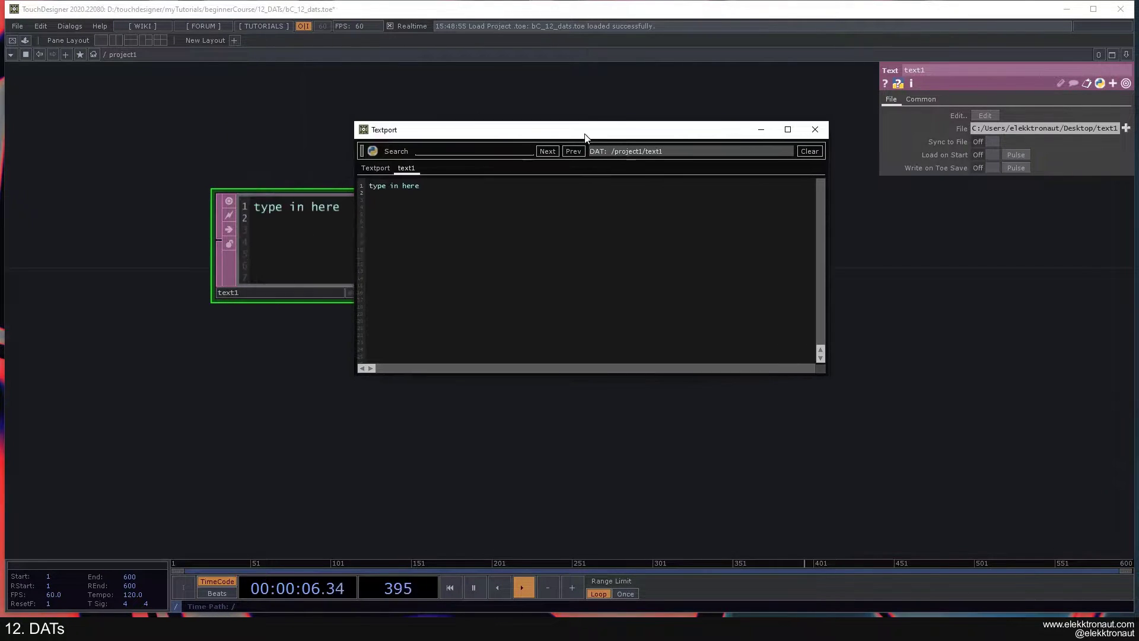
# - Add the lines "dddwdw" and "wfdifud" below the first line in the Textport and close it
pyautogui.write('dddwdw')
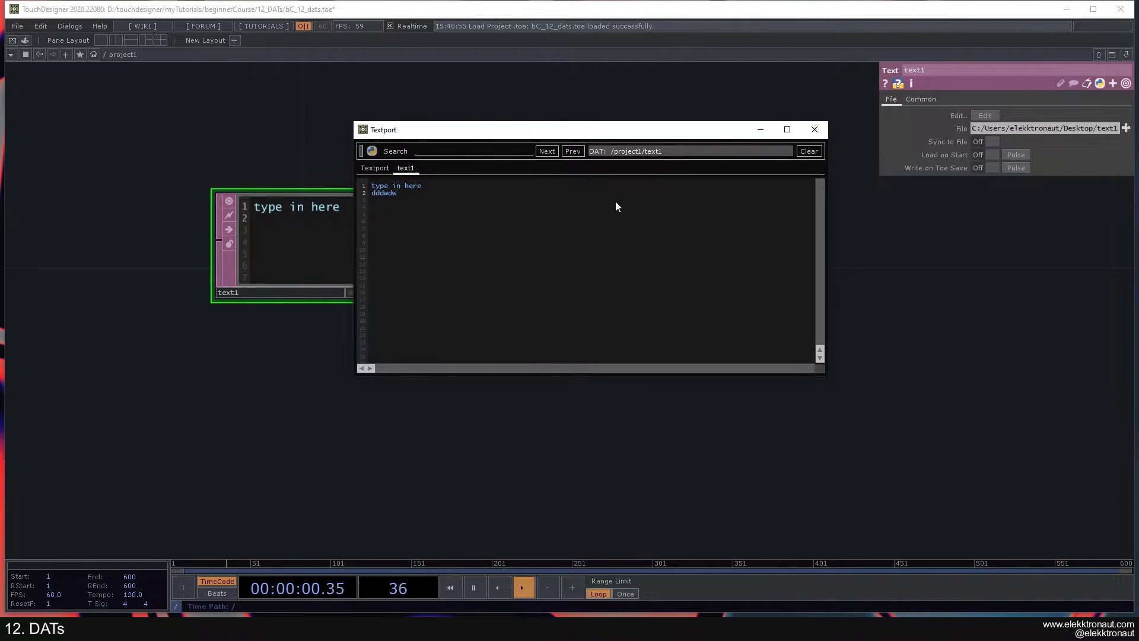
pyautogui.rightClick(489, 186)
pyautogui.click(436, 193)
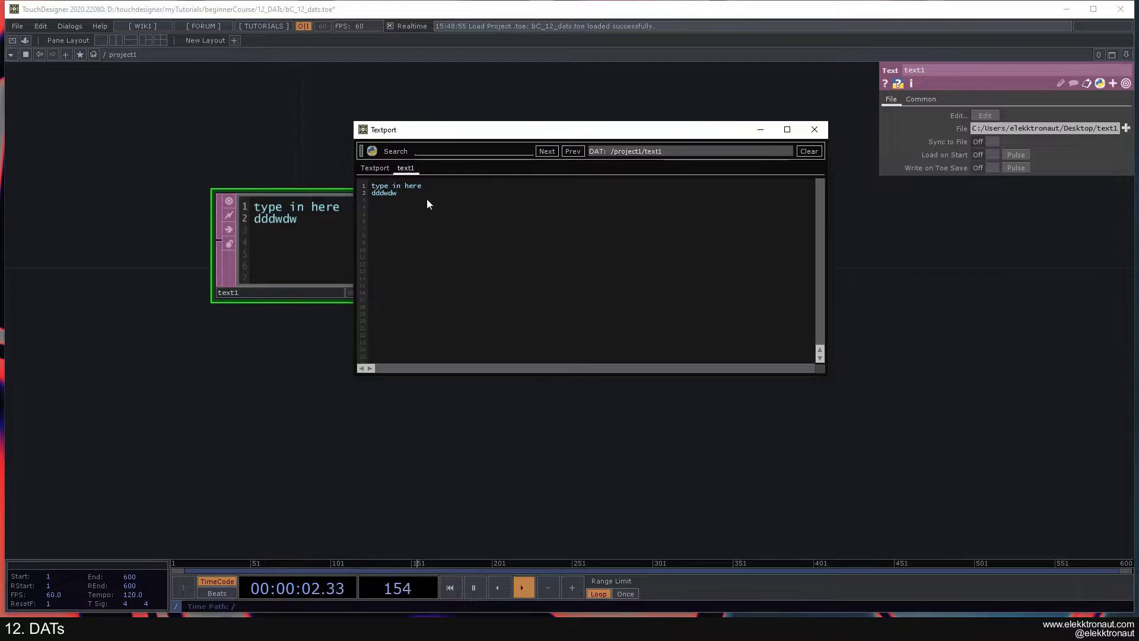
pyautogui.write('w')
pyautogui.press('Return')
pyautogui.write('wfdifud')
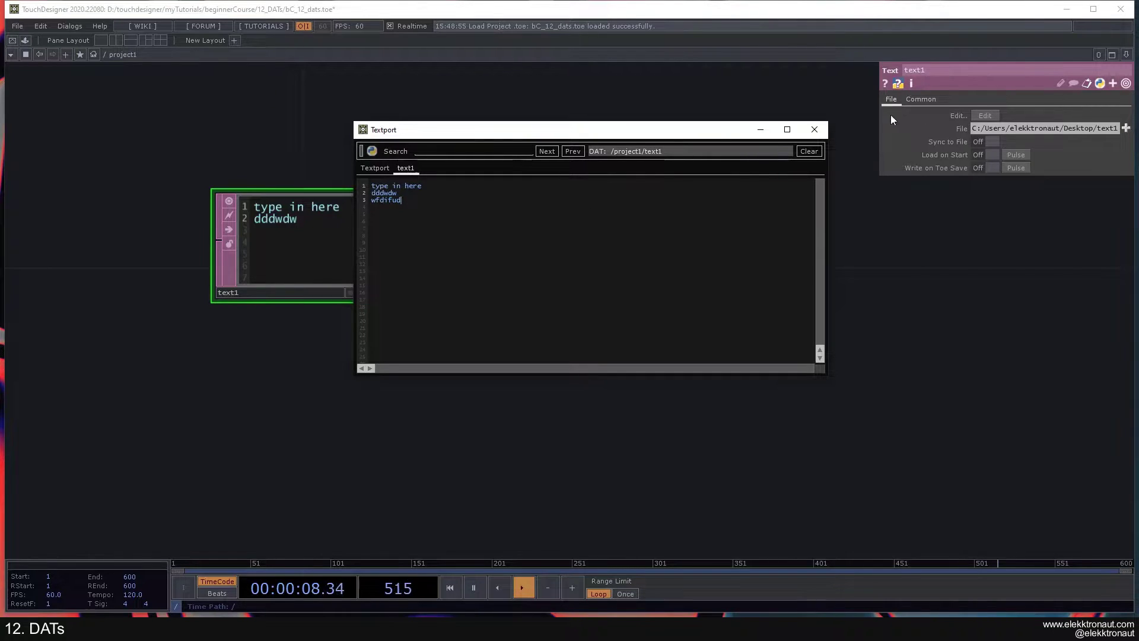
pyautogui.click(815, 129)
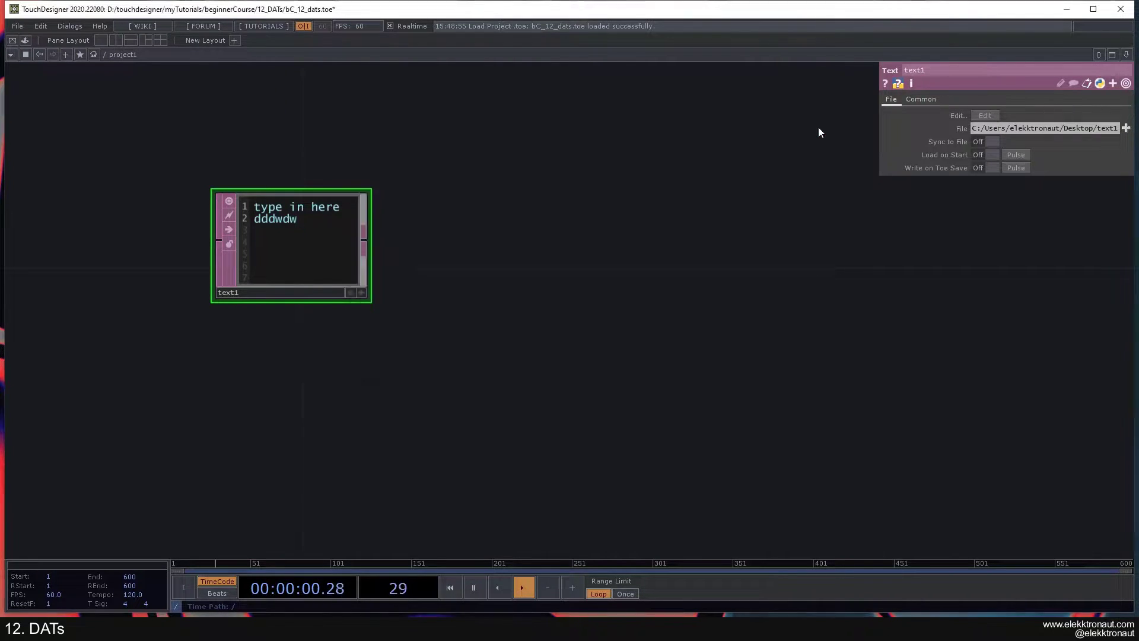
pyautogui.scroll(3, 241, 236)
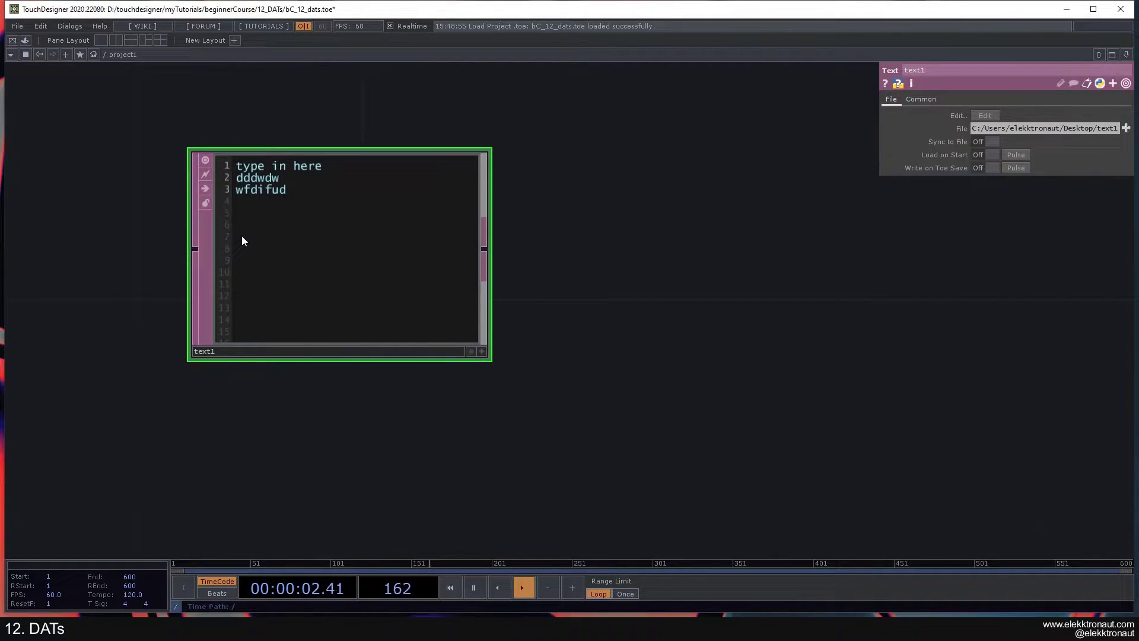
# - Create a Noise TOP and place it to the right of the Text DAT
pyautogui.scroll(-5, 241, 236)
pyautogui.moveTo(145, 185); pyautogui.dragTo(262, 168)
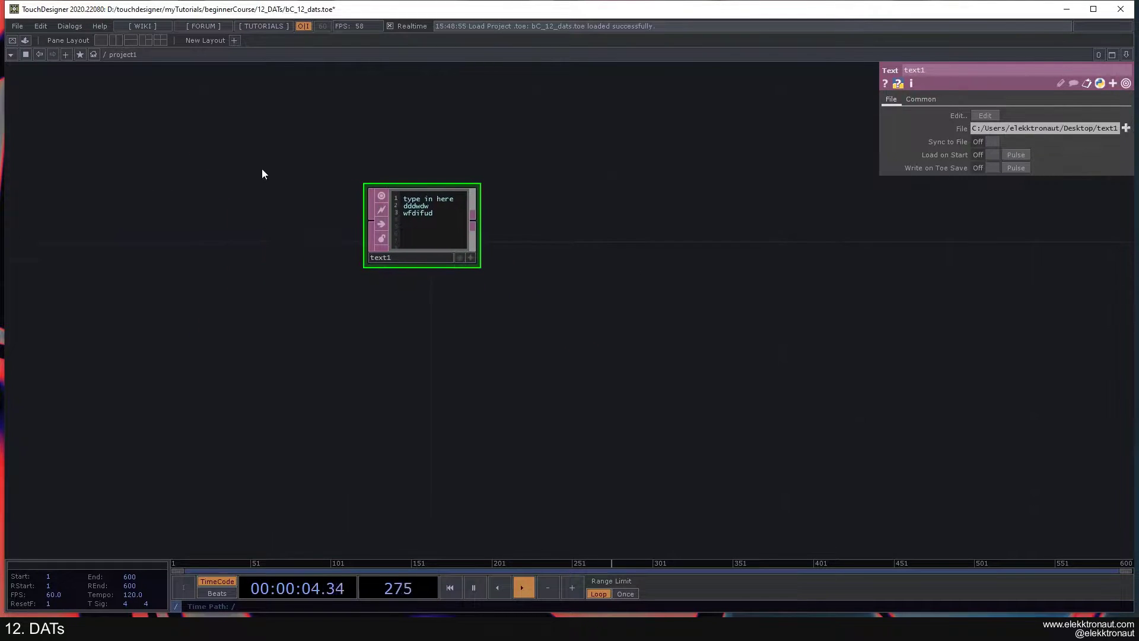
pyautogui.scroll(2, 346, 181)
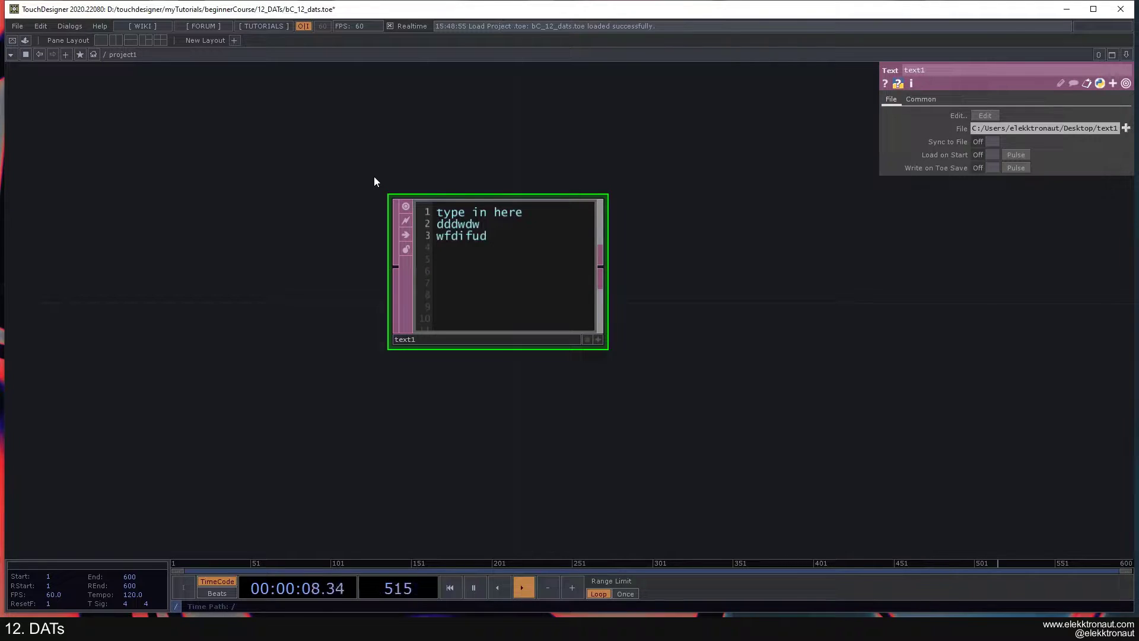
pyautogui.scroll(-3, 371, 185)
pyautogui.moveTo(219, 170); pyautogui.dragTo(13, 190)
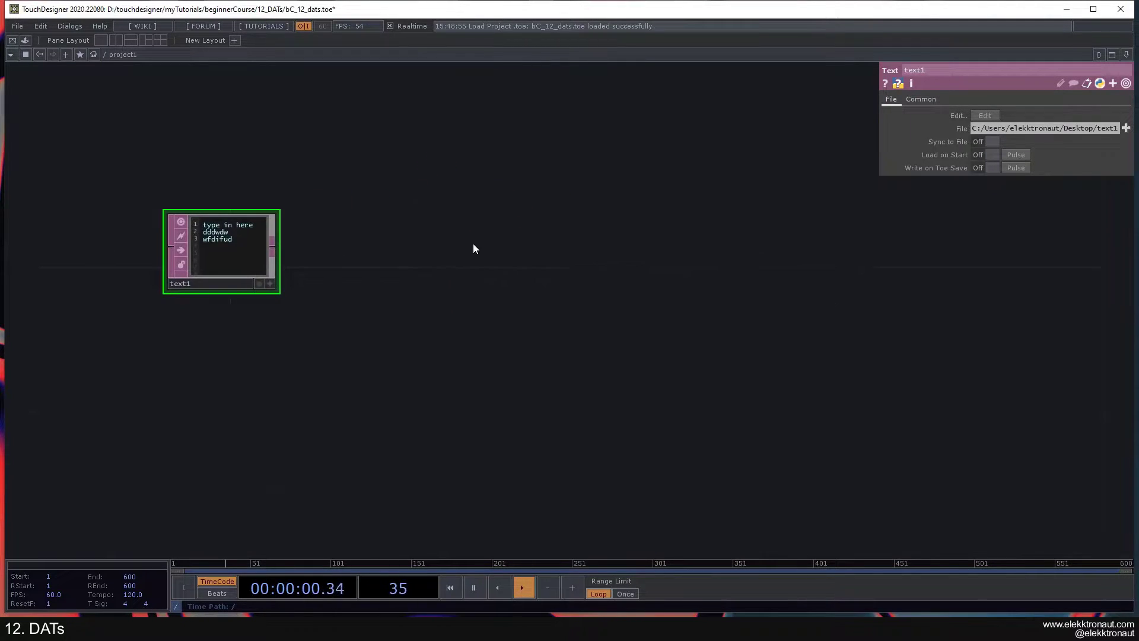
pyautogui.press('Tab')
pyautogui.write('n')
pyautogui.click(321, 107)
pyautogui.click(398, 152)
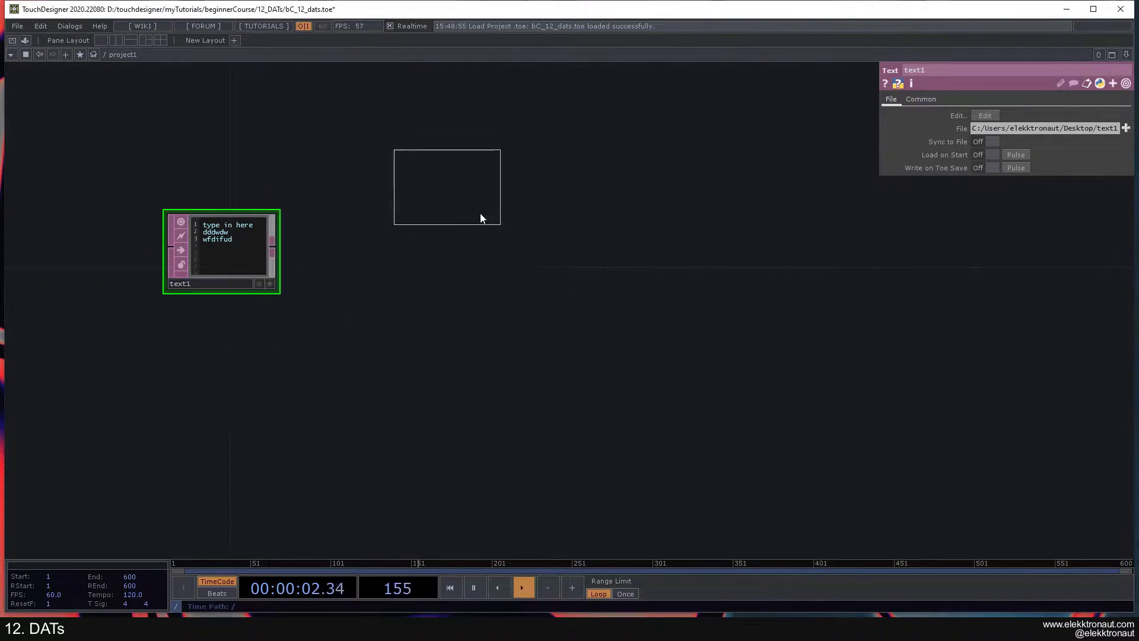
pyautogui.click(604, 240)
pyautogui.moveTo(601, 237); pyautogui.dragTo(601, 259)
# - Create a Null TOP to the right of the Noise TOP and turn on its display flag
pyautogui.moveTo(741, 266); pyautogui.dragTo(645, 264)
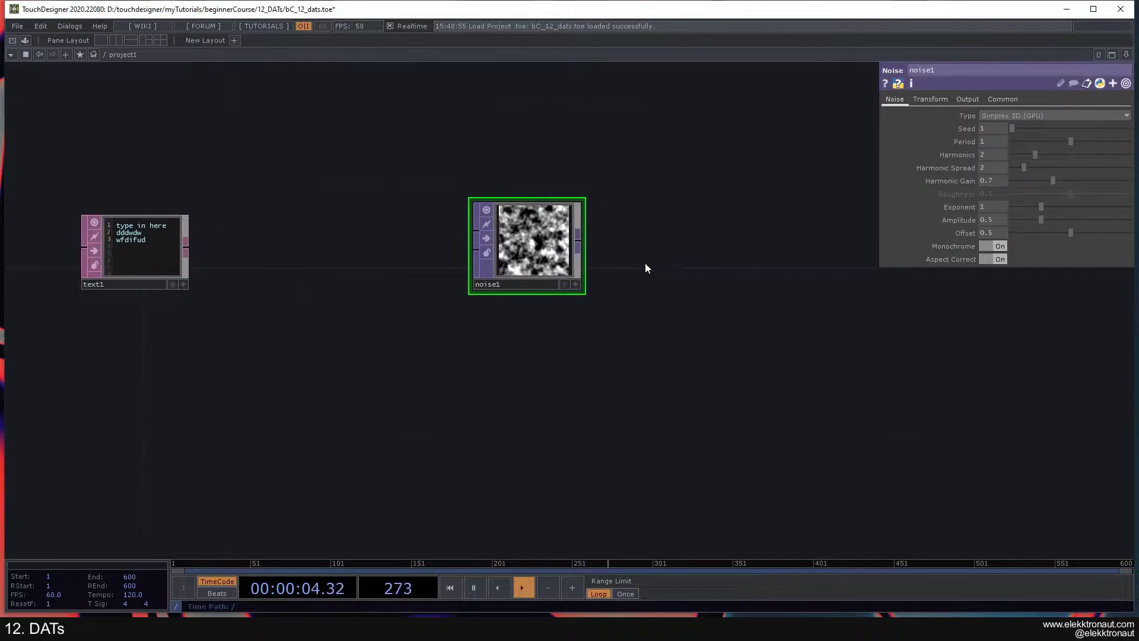
pyautogui.press('Tab')
pyautogui.click(721, 223)
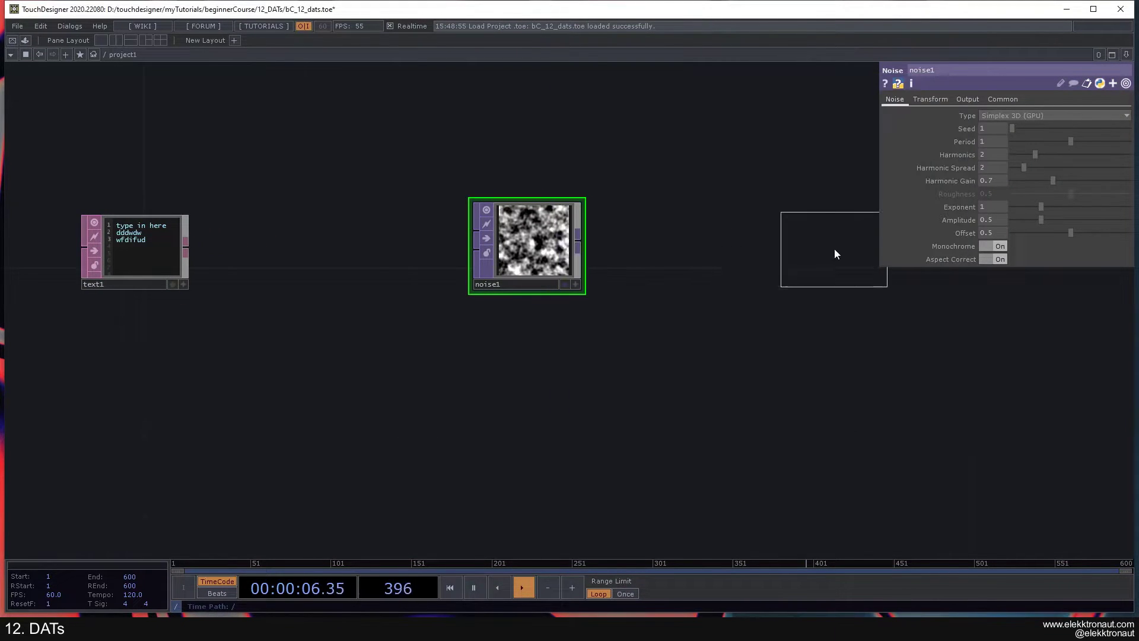
pyautogui.click(840, 261)
pyautogui.click(874, 285)
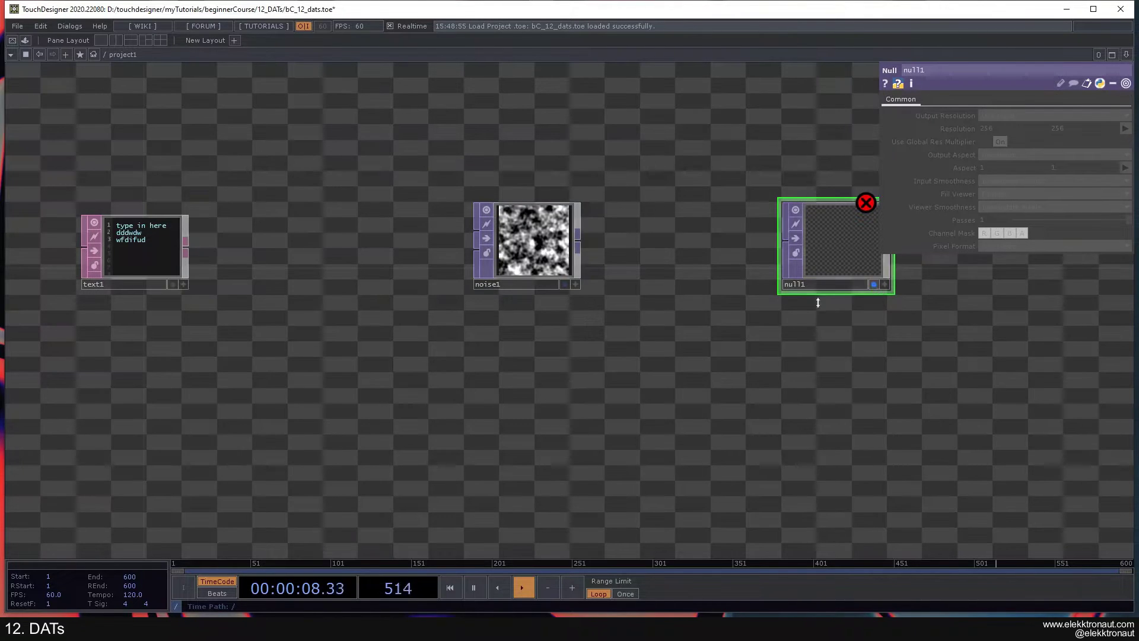
pyautogui.click(873, 284)
pyautogui.click(874, 284)
# - Select the Noise TOP, try a Period of 1.5 and undo the change
pyautogui.moveTo(300, 332); pyautogui.dragTo(518, 309)
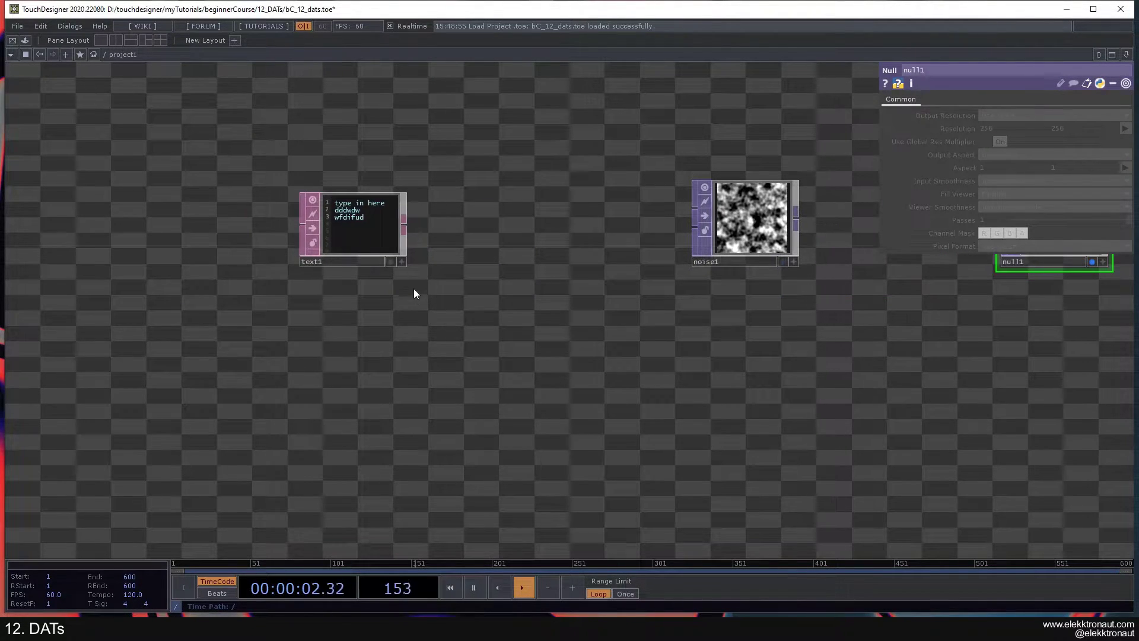
pyautogui.moveTo(449, 280); pyautogui.dragTo(356, 295)
pyautogui.click(625, 237)
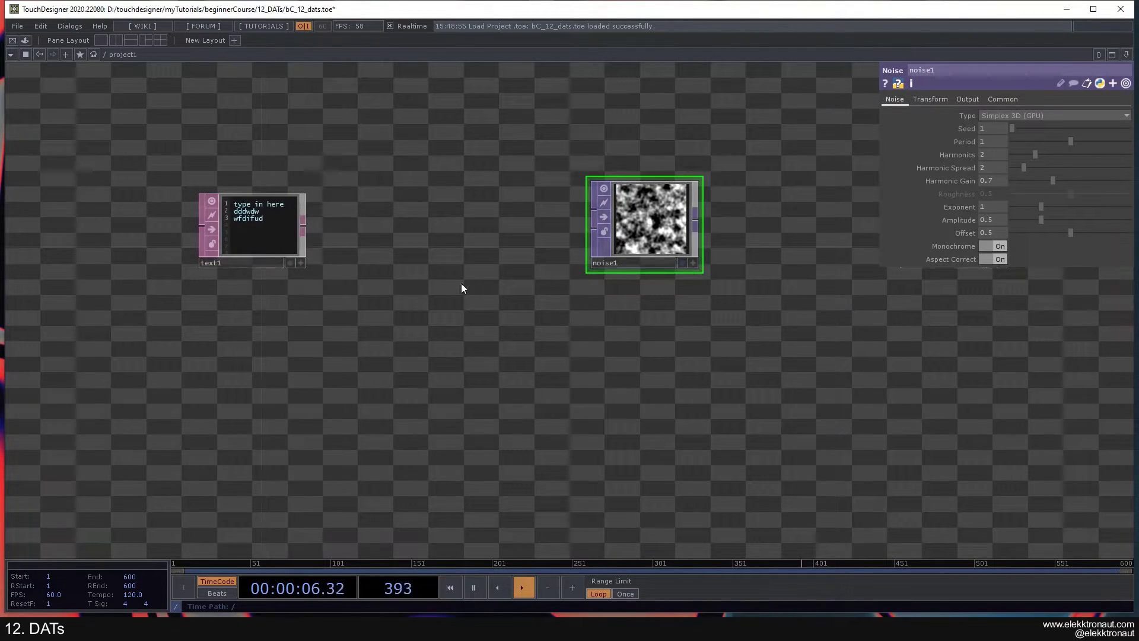
pyautogui.moveTo(465, 287); pyautogui.dragTo(386, 337)
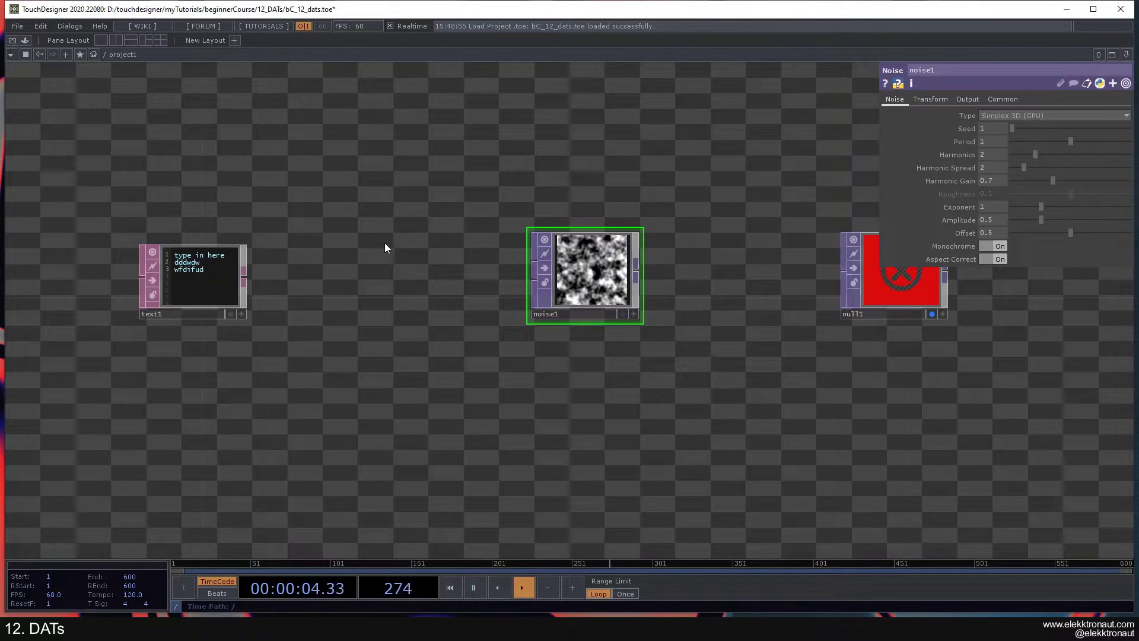
pyautogui.moveTo(265, 229); pyautogui.dragTo(322, 209)
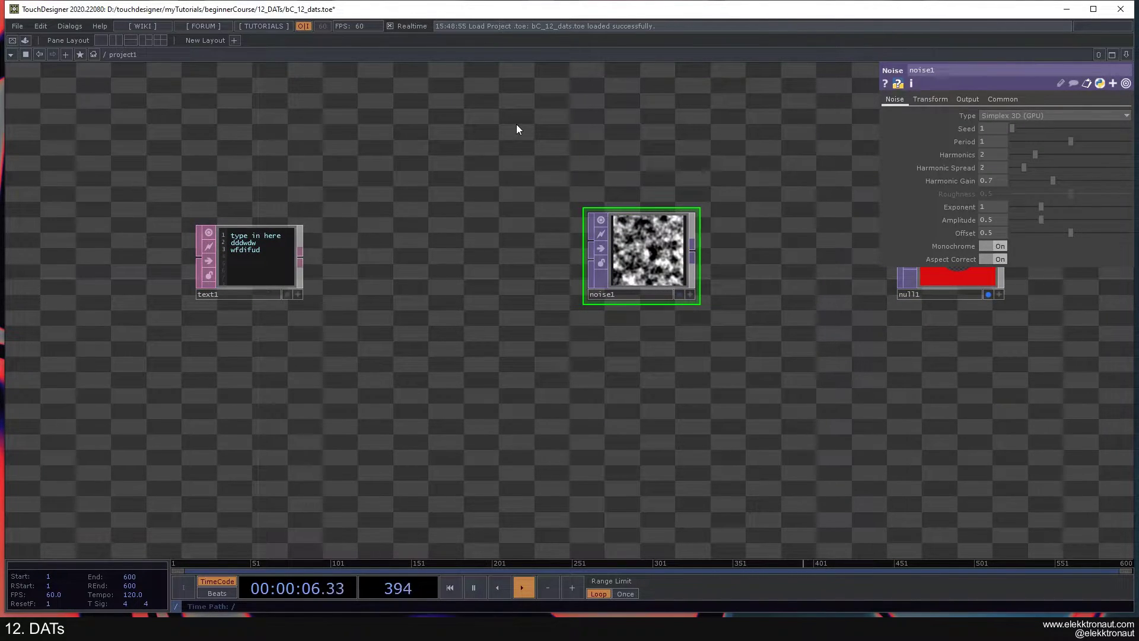
pyautogui.moveTo(1038, 143); pyautogui.dragTo(1046, 155)
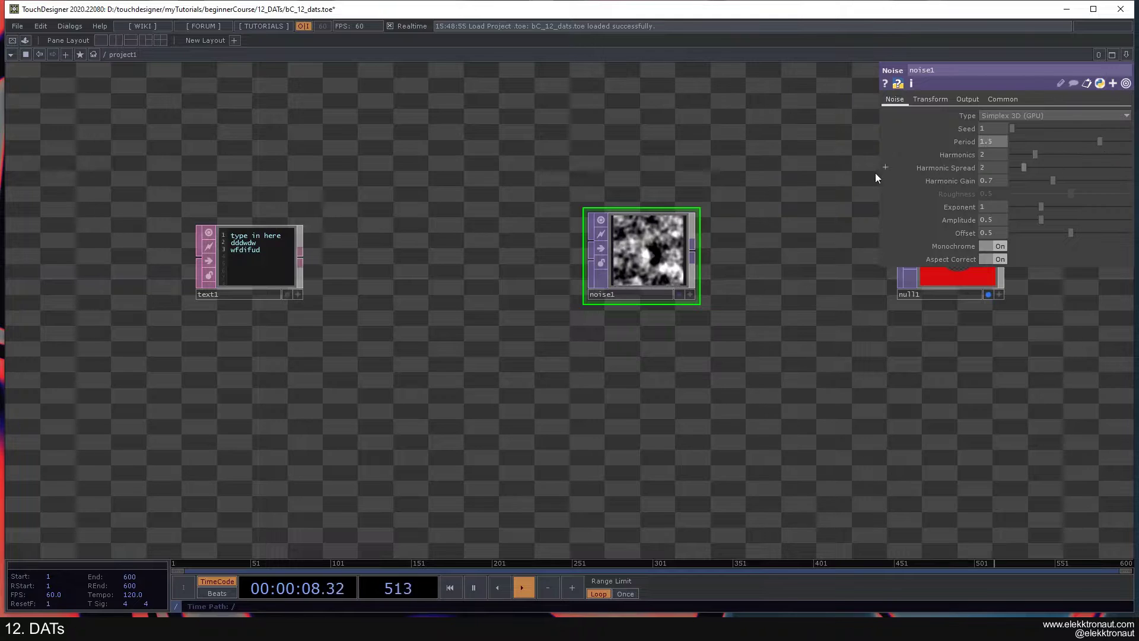
pyautogui.hotkey('ctrl', 'z')
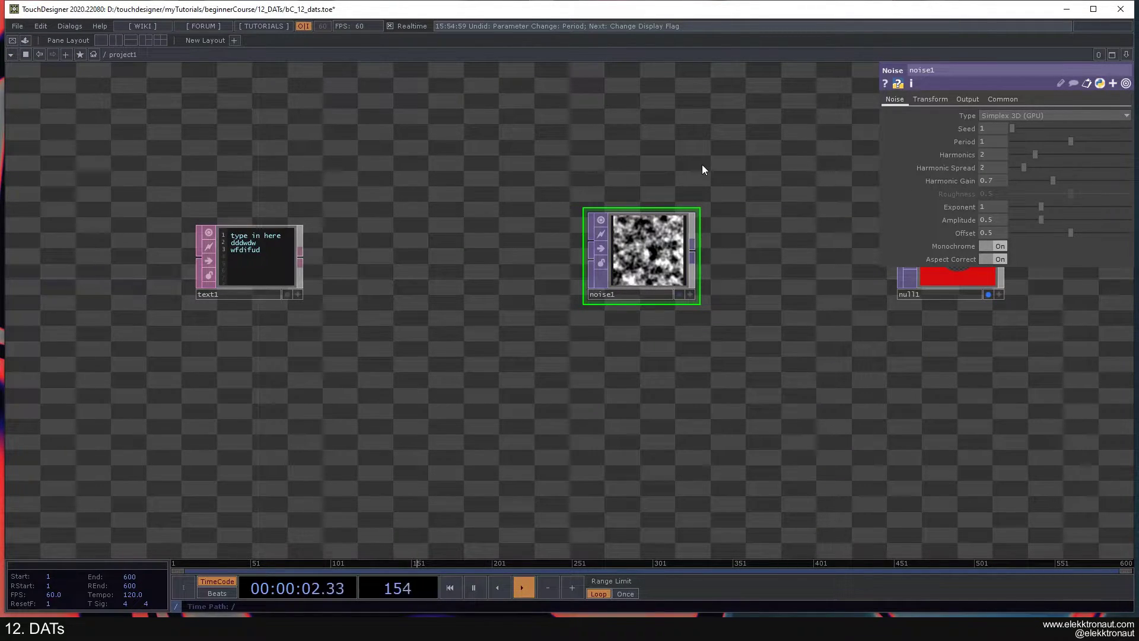
# - Create a Slider COMP and place it above the Text DAT
pyautogui.moveTo(535, 231); pyautogui.dragTo(580, 323)
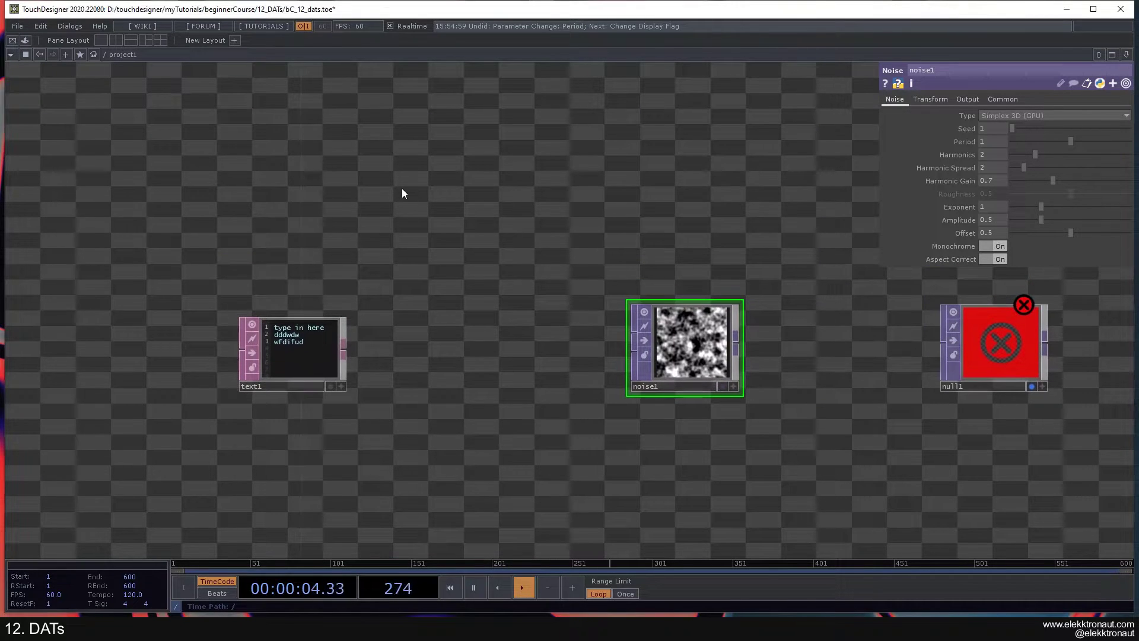
pyautogui.press('Tab')
pyautogui.click(214, 52)
pyautogui.write('sl')
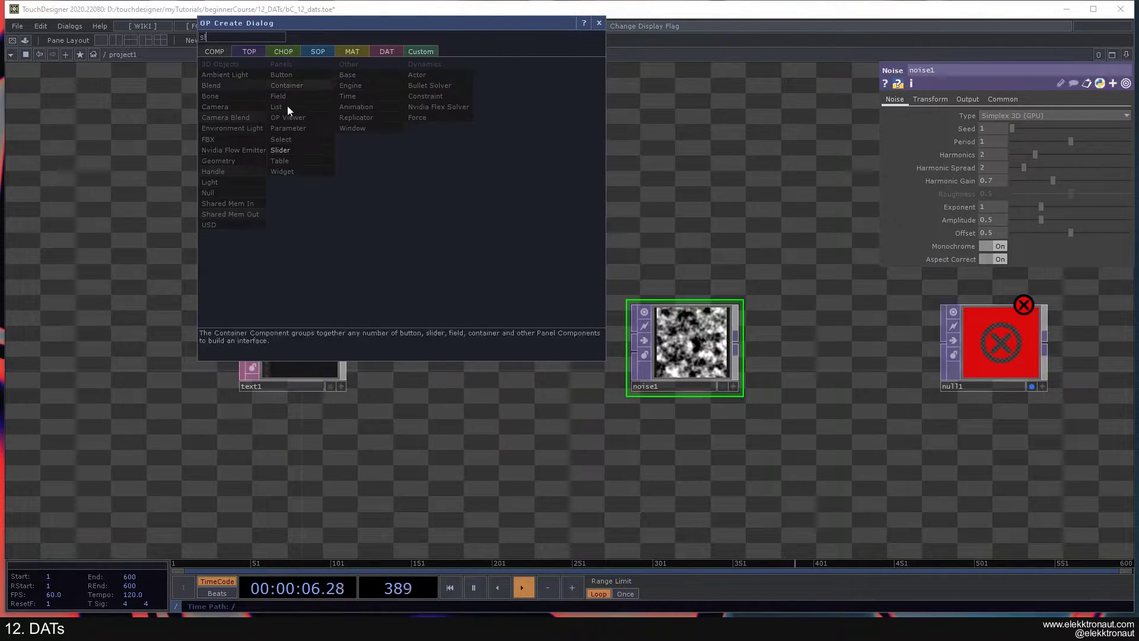
pyautogui.click(304, 150)
pyautogui.click(368, 201)
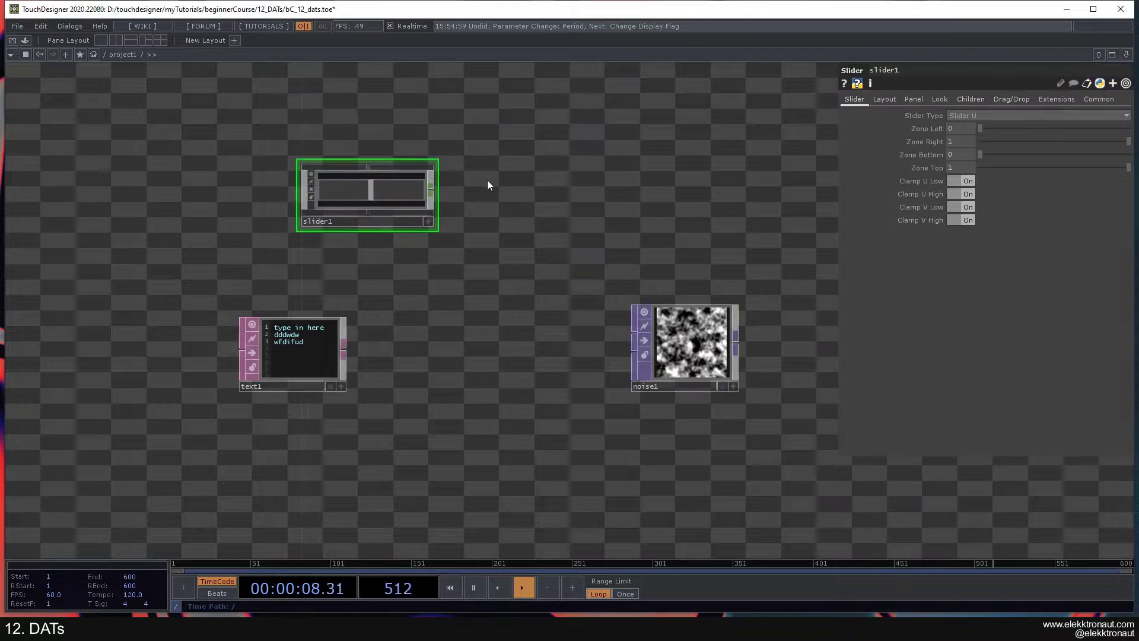
pyautogui.press('Tab')
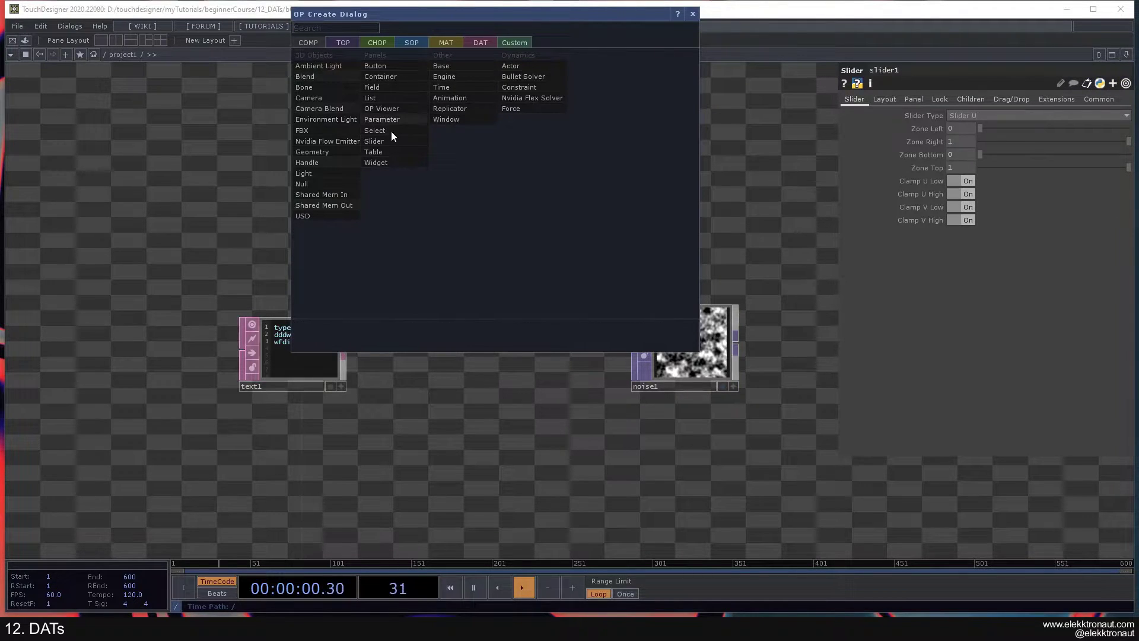
pyautogui.click(691, 12)
pyautogui.moveTo(384, 194); pyautogui.dragTo(311, 140)
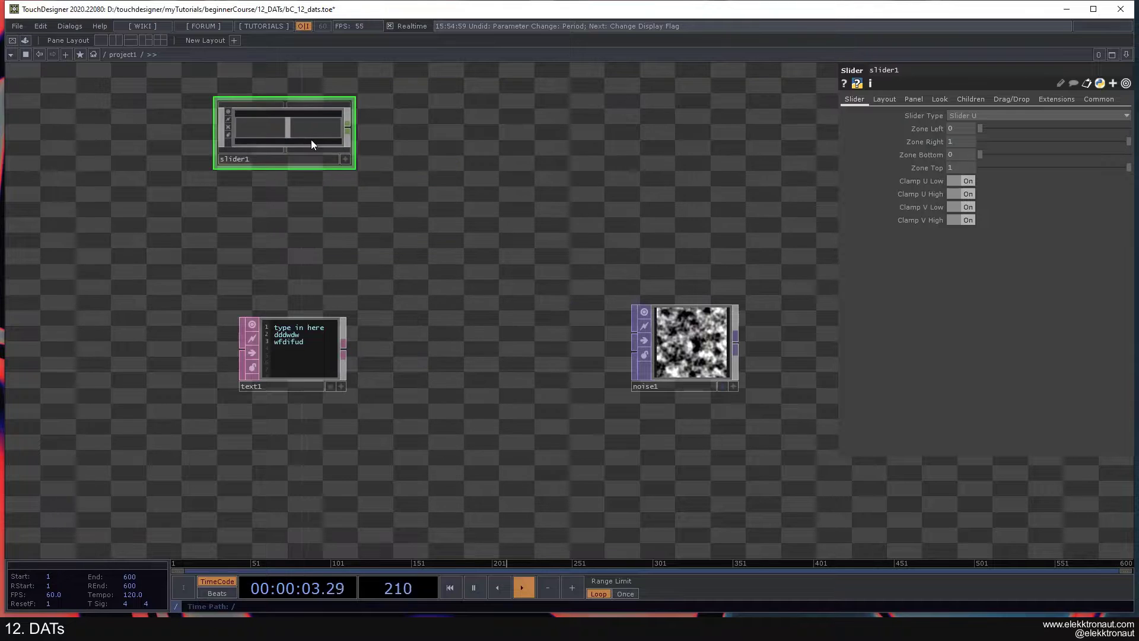
# - Add a Null CHOP to the slider's output and place it to the right of the slider
pyautogui.rightClick(348, 127)
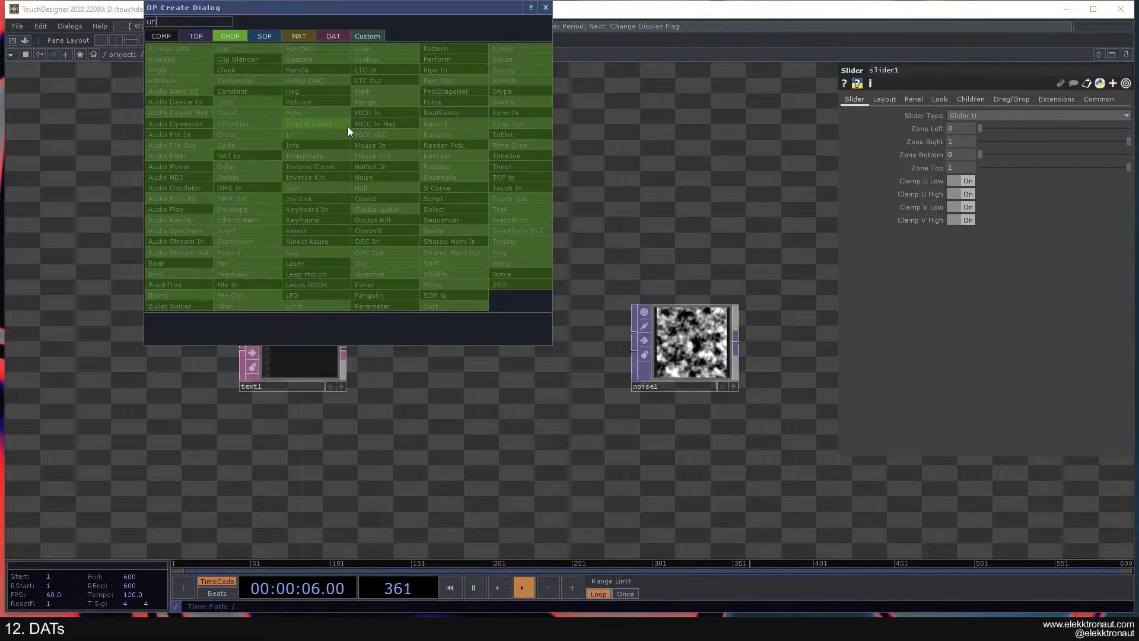
pyautogui.click(380, 184)
pyautogui.click(466, 121)
# - Reference the Null CHOP's v1 channel in the Noise TOP's Period parameter
pyautogui.click(692, 314)
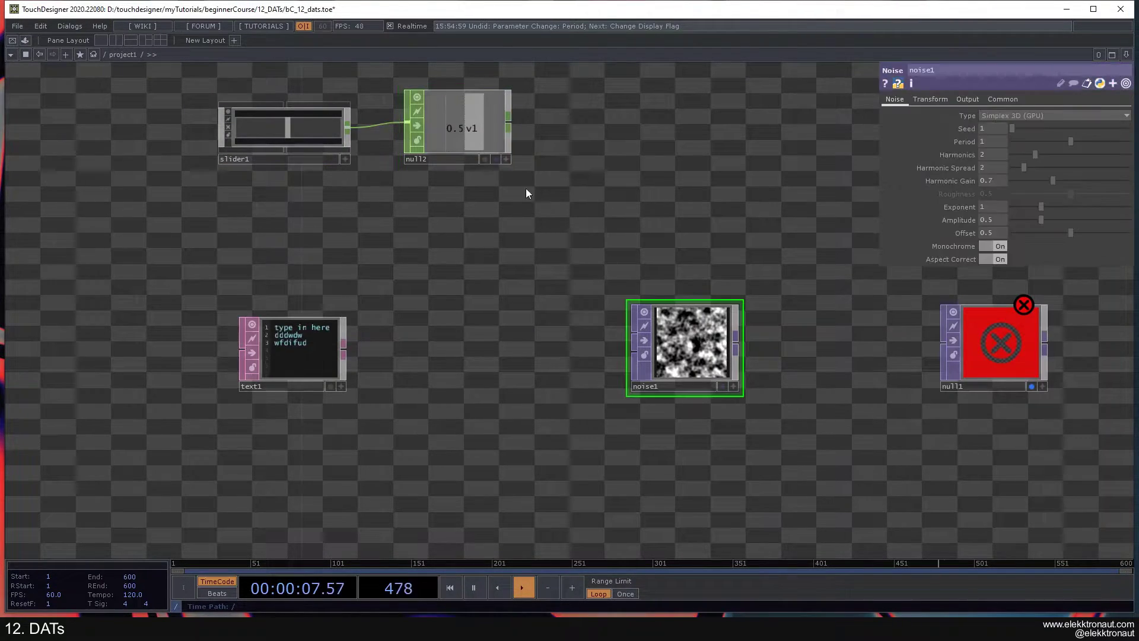
pyautogui.click(506, 159)
pyautogui.moveTo(463, 128); pyautogui.dragTo(988, 143)
pyautogui.click(997, 140)
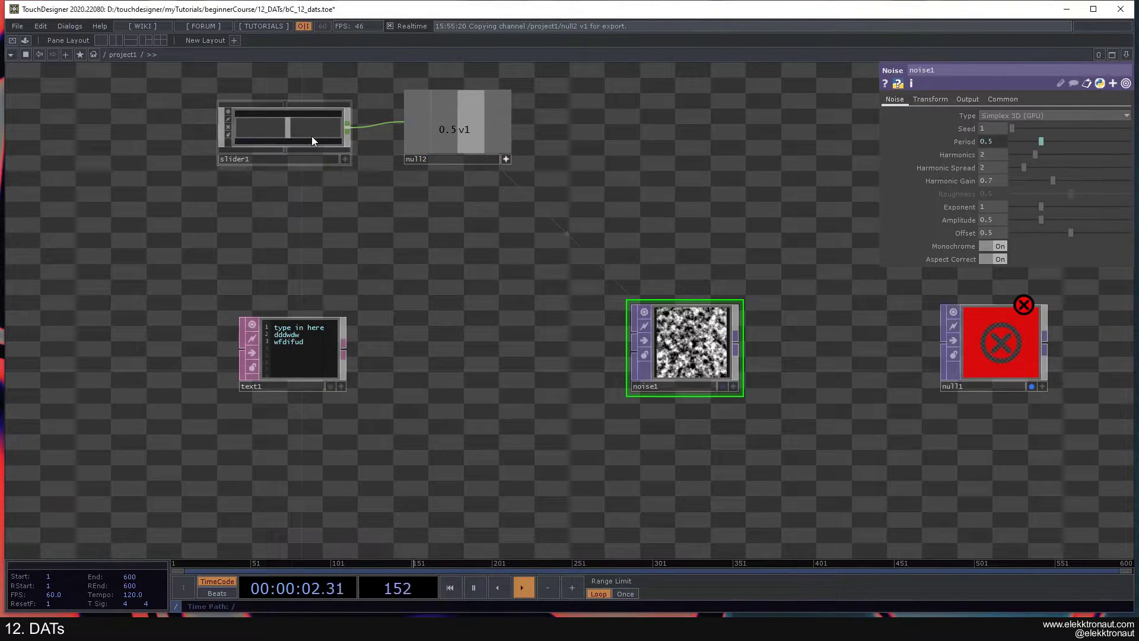
# - Make the slider interactive, set it to about 0.46 and turn off interaction on the slider and its Null CHOP
pyautogui.click(344, 159)
pyautogui.moveTo(290, 138)
pyautogui.mouseDown()
pyautogui.moveTo(304, 137)
pyautogui.moveTo(241, 137)
pyautogui.moveTo(307, 138)
pyautogui.moveTo(279, 141)
pyautogui.mouseUp()
pyautogui.click(344, 159)
pyautogui.click(505, 159)
# - Start editing the Text DAT in the network and delete all of its existing text
pyautogui.moveTo(506, 212); pyautogui.dragTo(602, 174)
pyautogui.scroll(3, 387, 304)
pyautogui.scroll(-2, 387, 304)
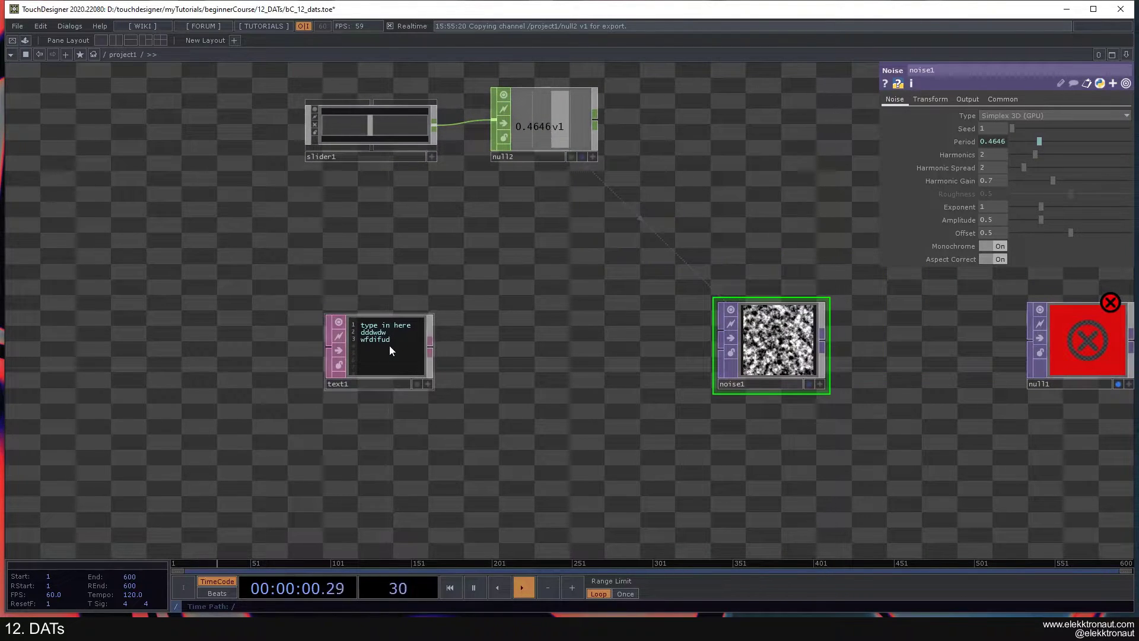
pyautogui.scroll(2, 389, 350)
pyautogui.click(389, 348)
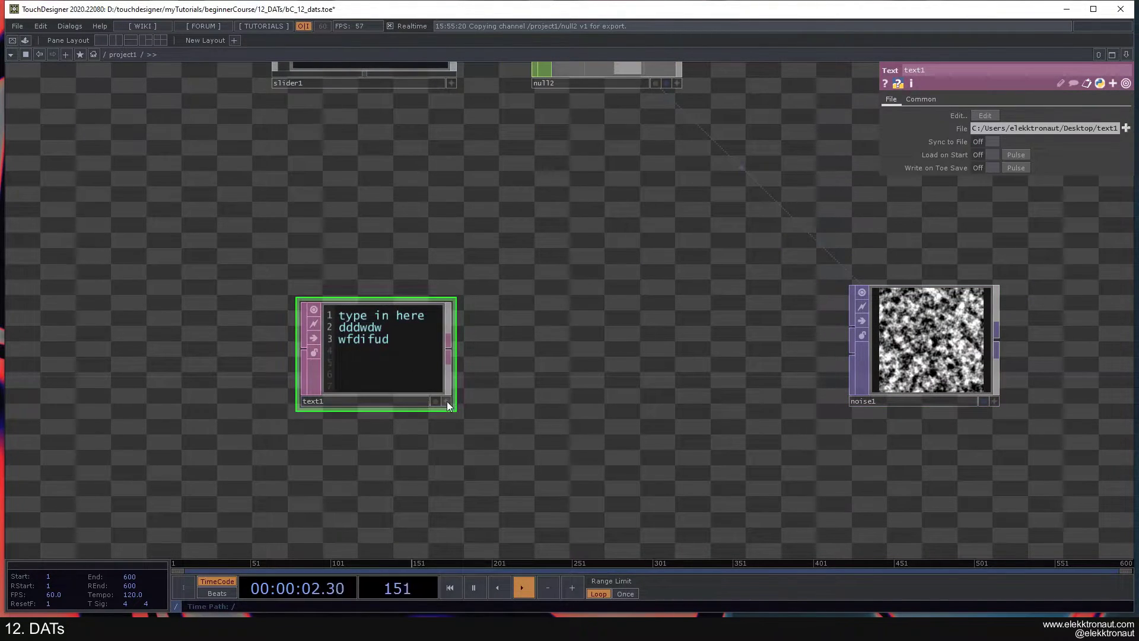
pyautogui.click(446, 401)
pyautogui.moveTo(400, 348); pyautogui.dragTo(300, 325)
pyautogui.click(376, 325)
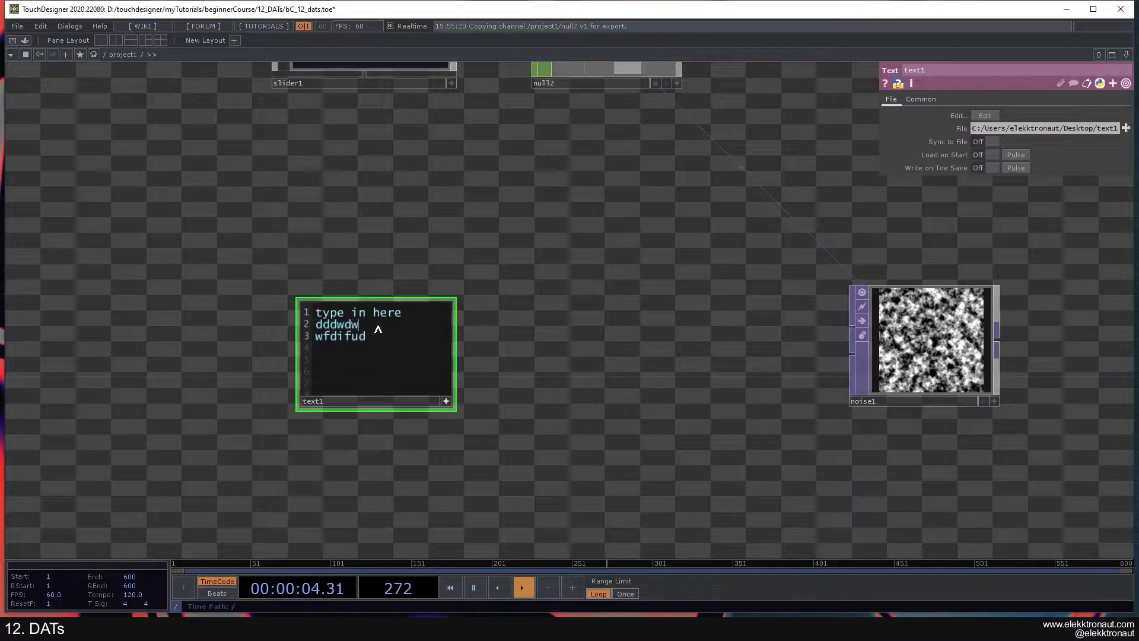
pyautogui.hotkey('ctrl', 'a')
pyautogui.press('BackSpace')
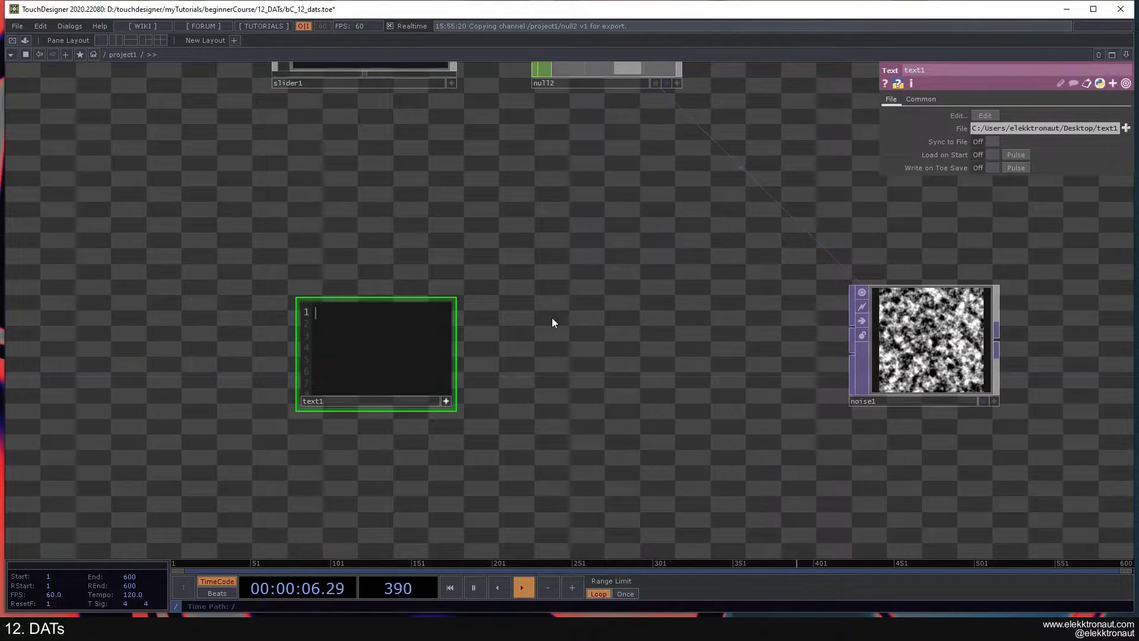
# - Write op('noise1') on the first line of the Text DAT
pyautogui.write("op('")
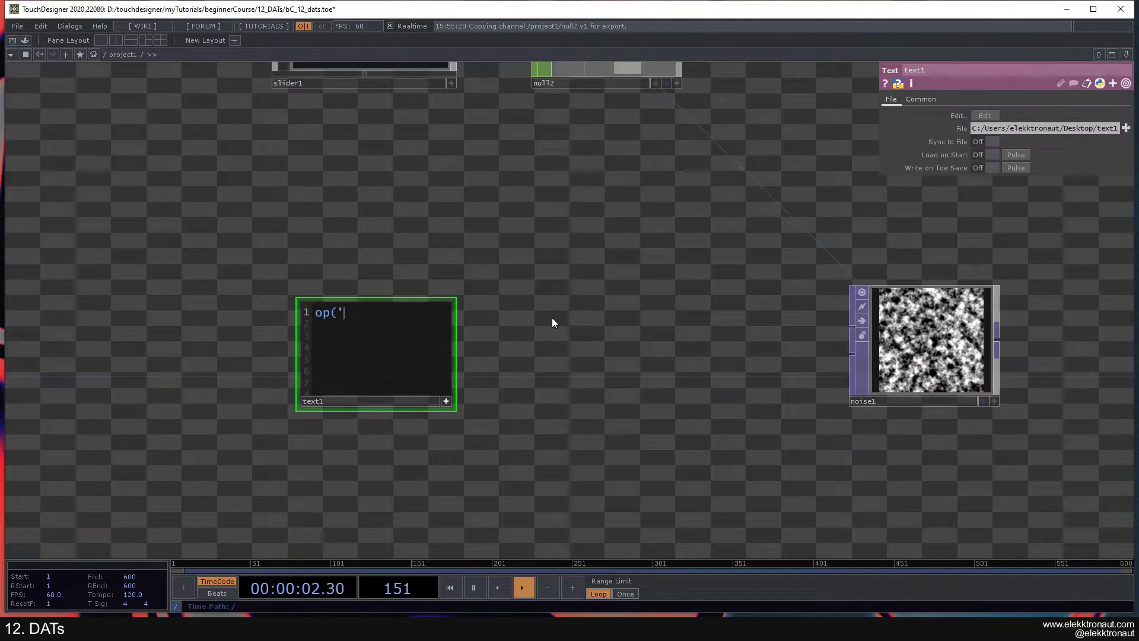
pyautogui.scroll(-2, 567, 296)
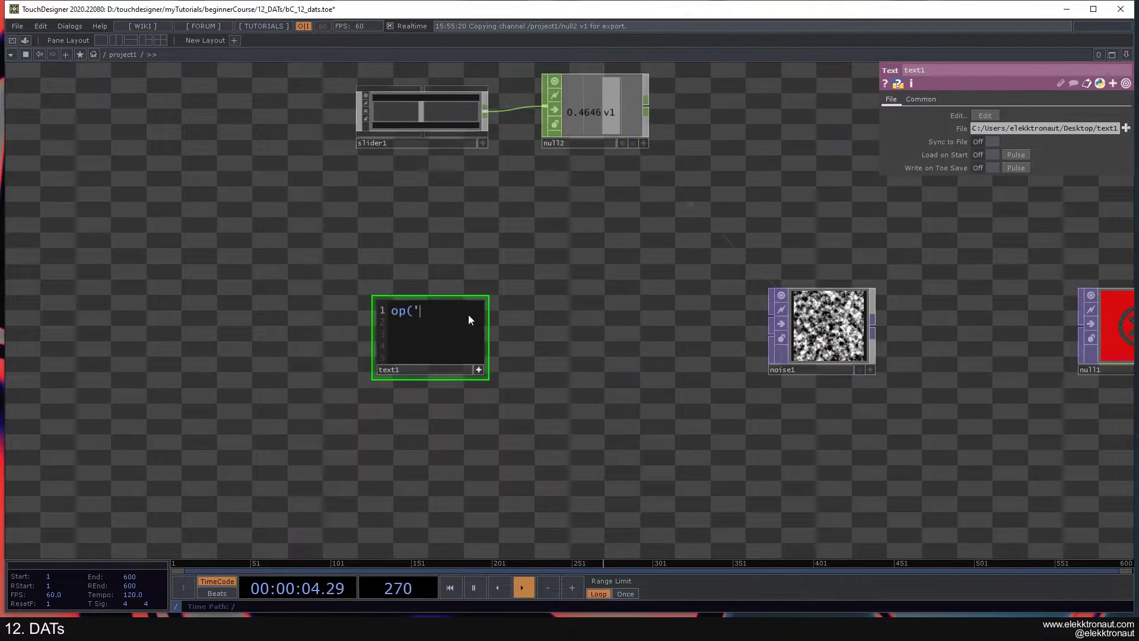
pyautogui.scroll(2, 479, 310)
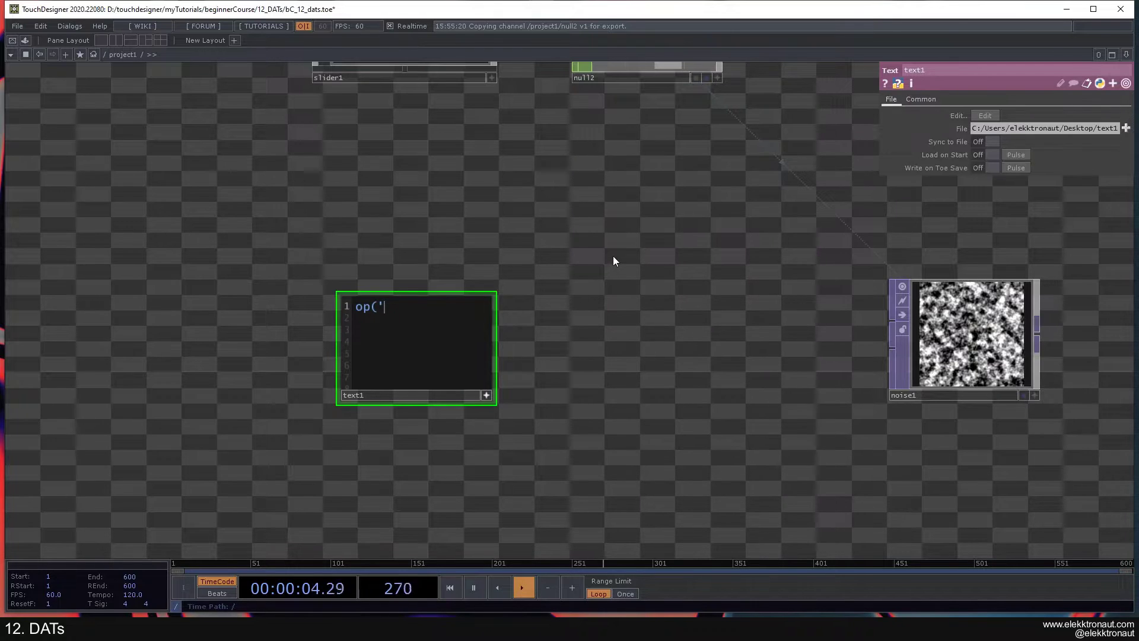
pyautogui.moveTo(476, 221); pyautogui.dragTo(363, 223, button='middle')
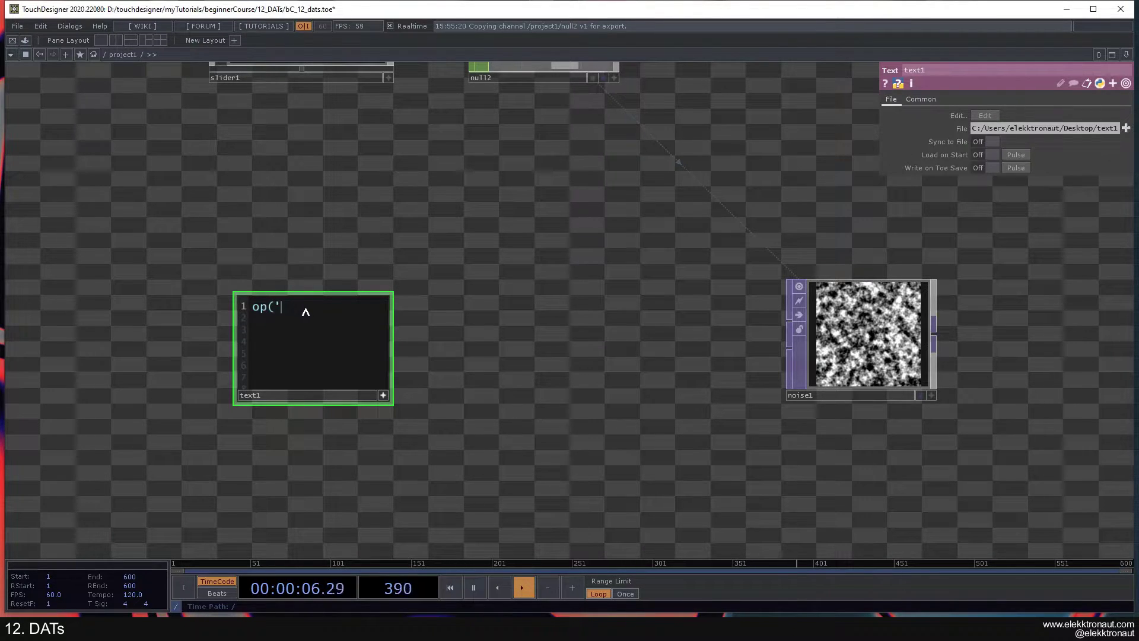
pyautogui.write('noise1')
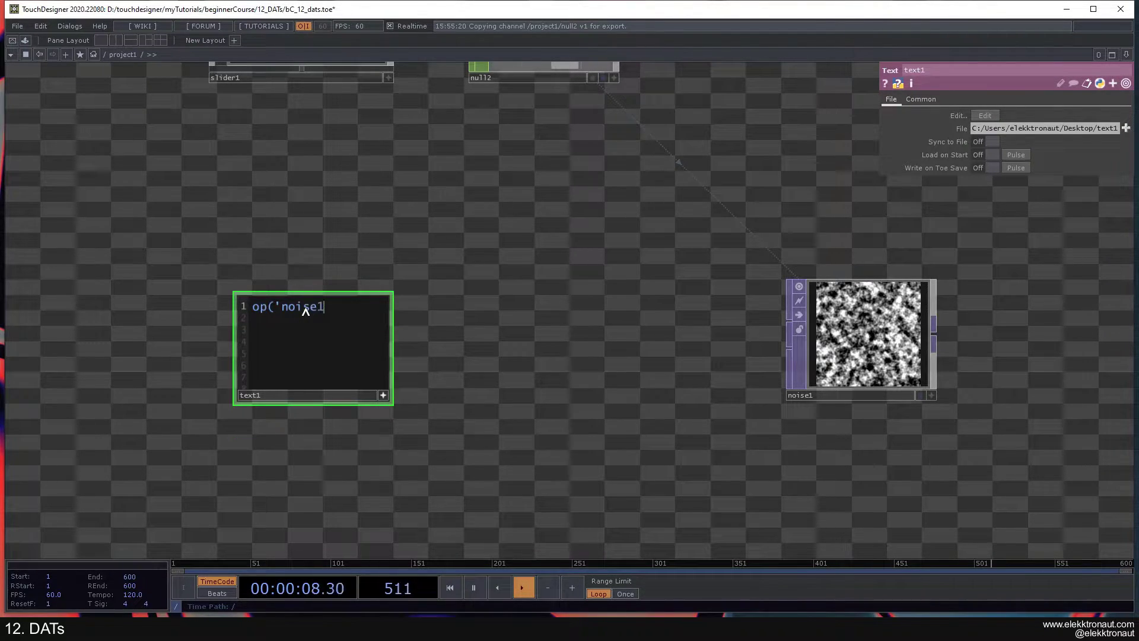
pyautogui.write("')")
# - Append .par. to the op('noise1') expression in the Text DAT
pyautogui.scroll(-2, 351, 244)
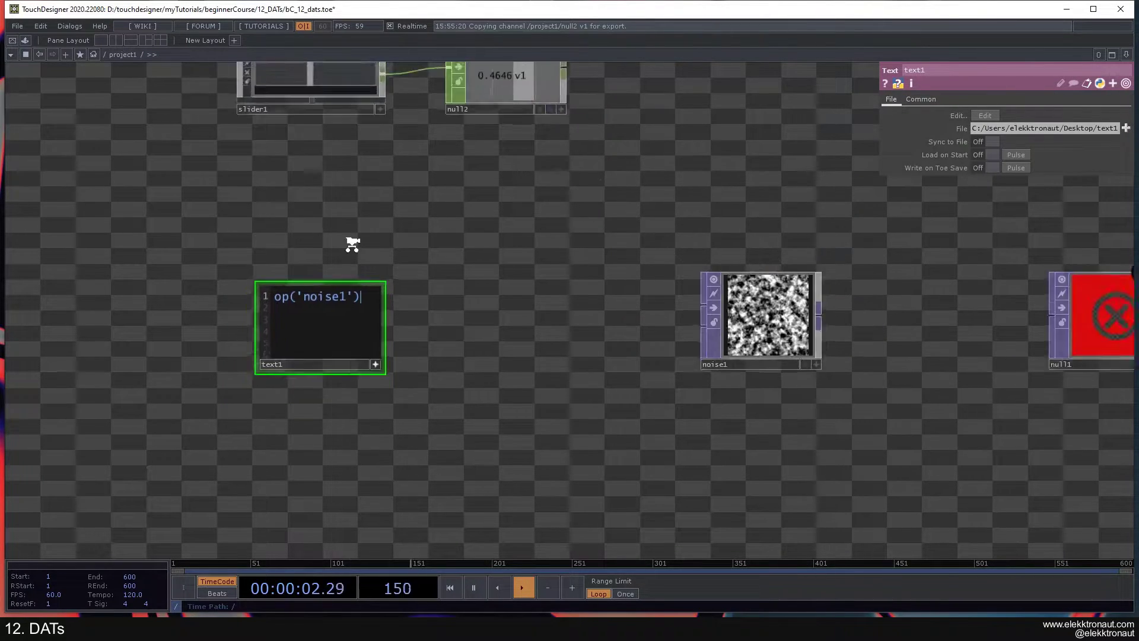
pyautogui.moveTo(451, 276); pyautogui.dragTo(366, 296)
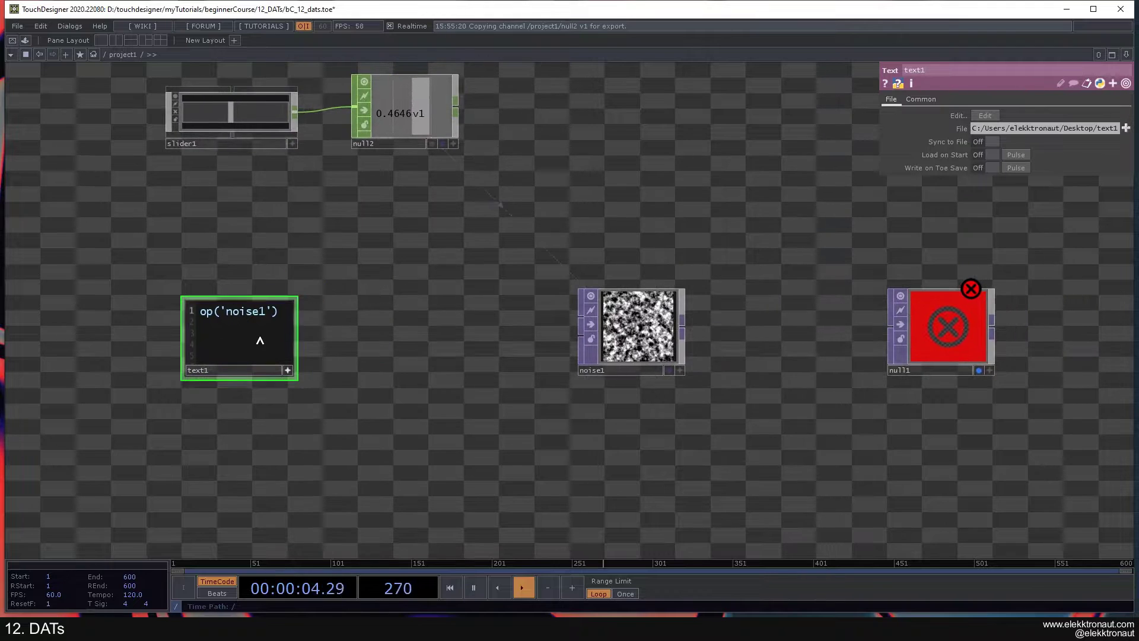
pyautogui.scroll(3, 247, 321)
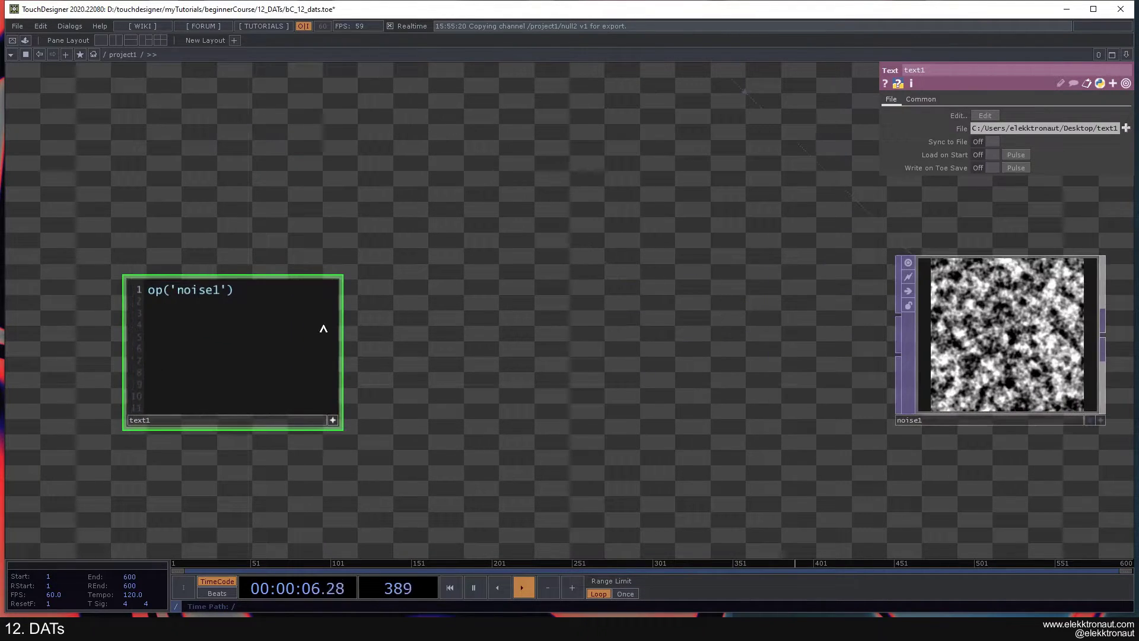
pyautogui.write('.')
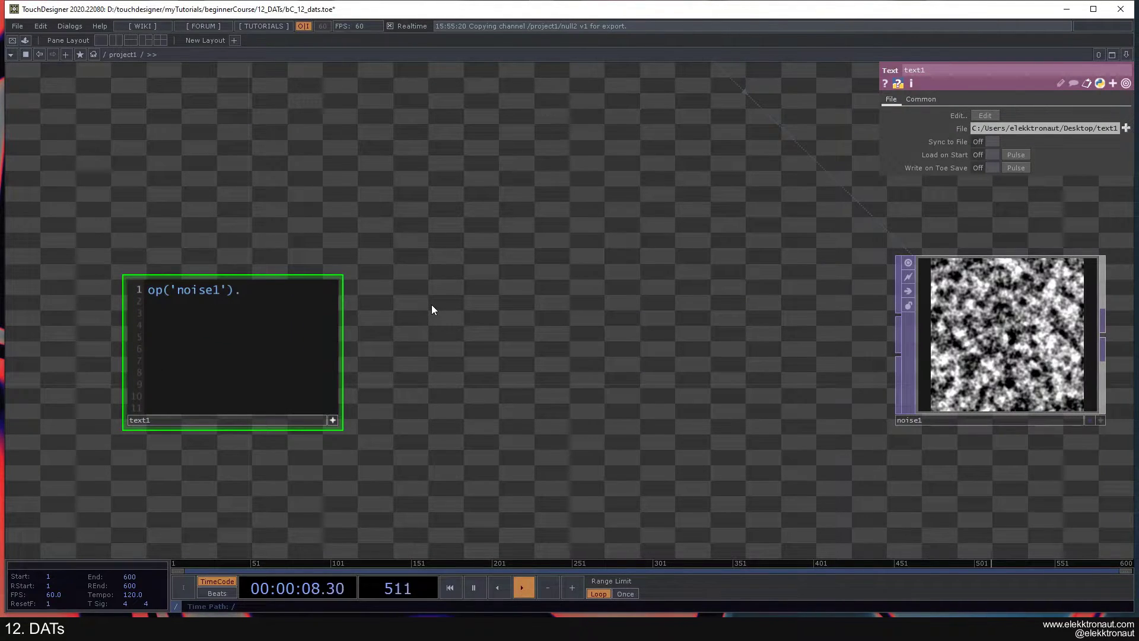
pyautogui.write('par.')
# - Examine the script names of the Noise TOP's Period, Harmonics, Harmonic Spread and Harmonic Gain parameters
pyautogui.click(946, 313)
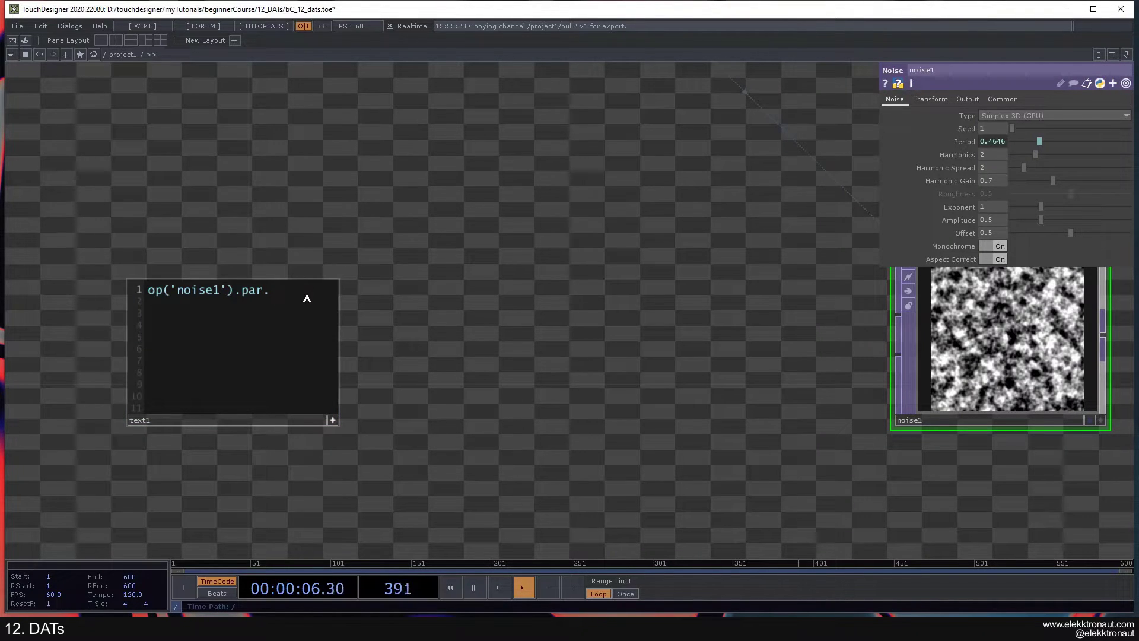
pyautogui.click(962, 140)
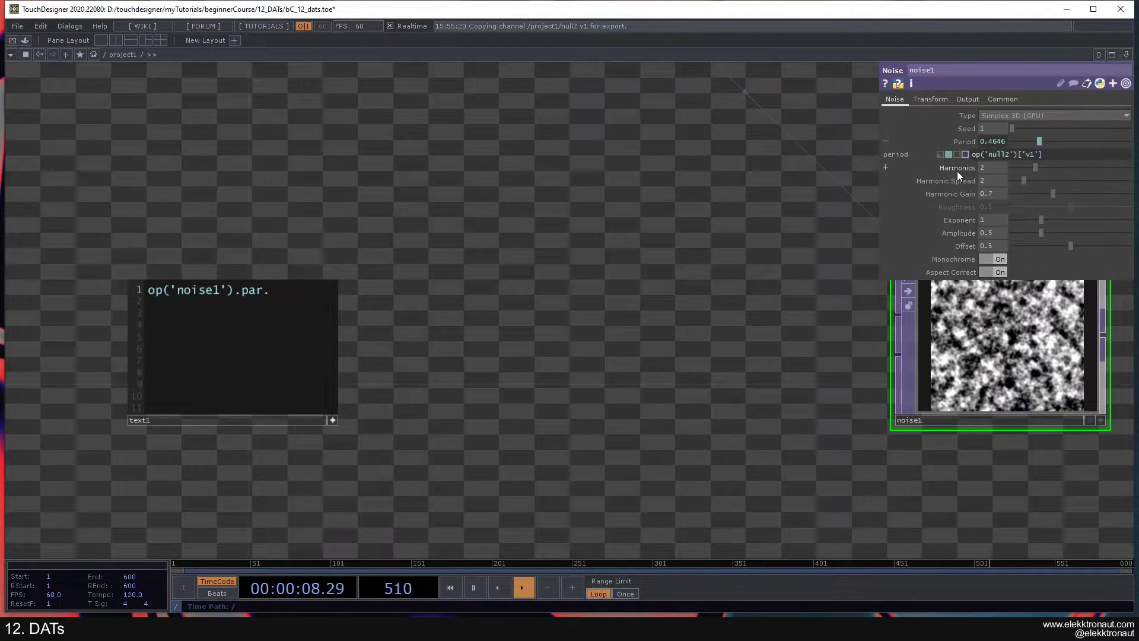
pyautogui.click(957, 169)
pyautogui.click(956, 192)
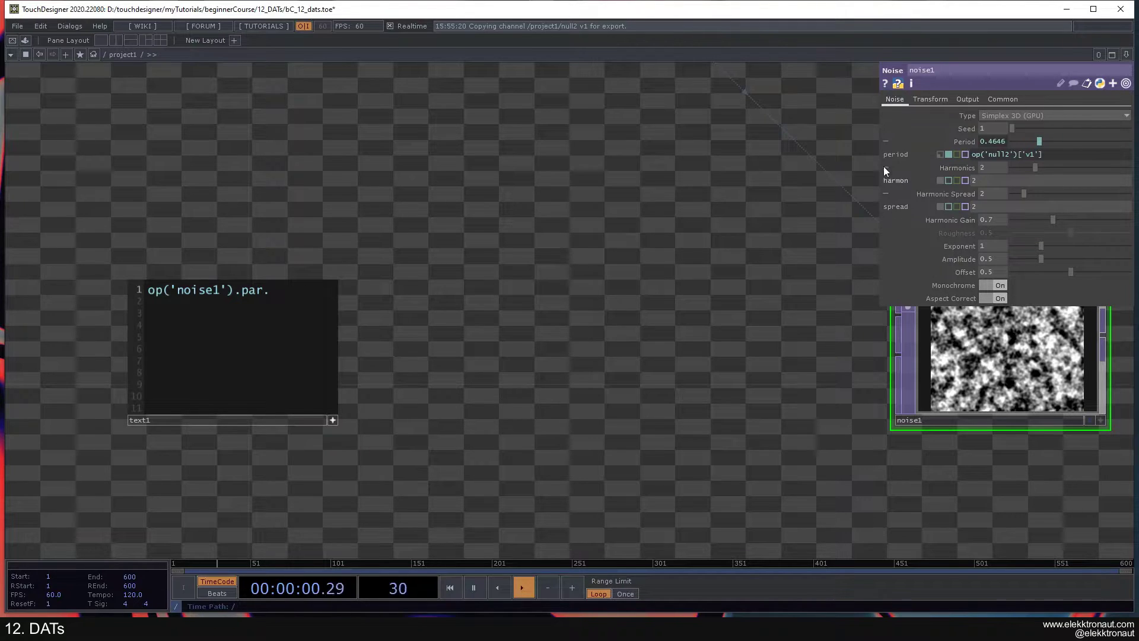
pyautogui.click(957, 221)
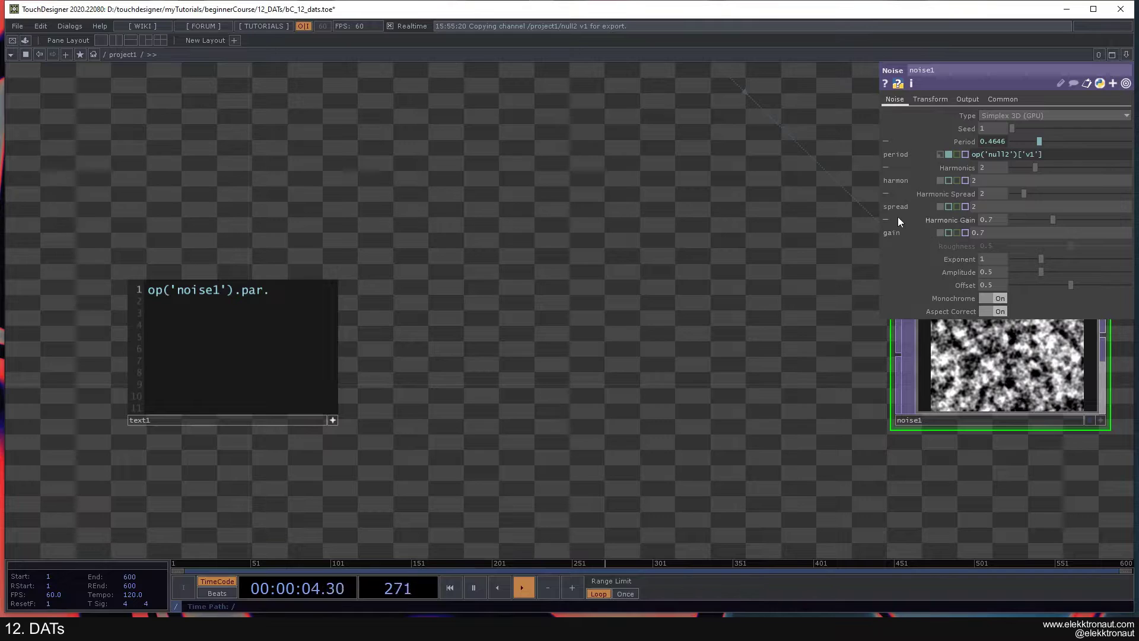
pyautogui.click(954, 219)
pyautogui.click(952, 194)
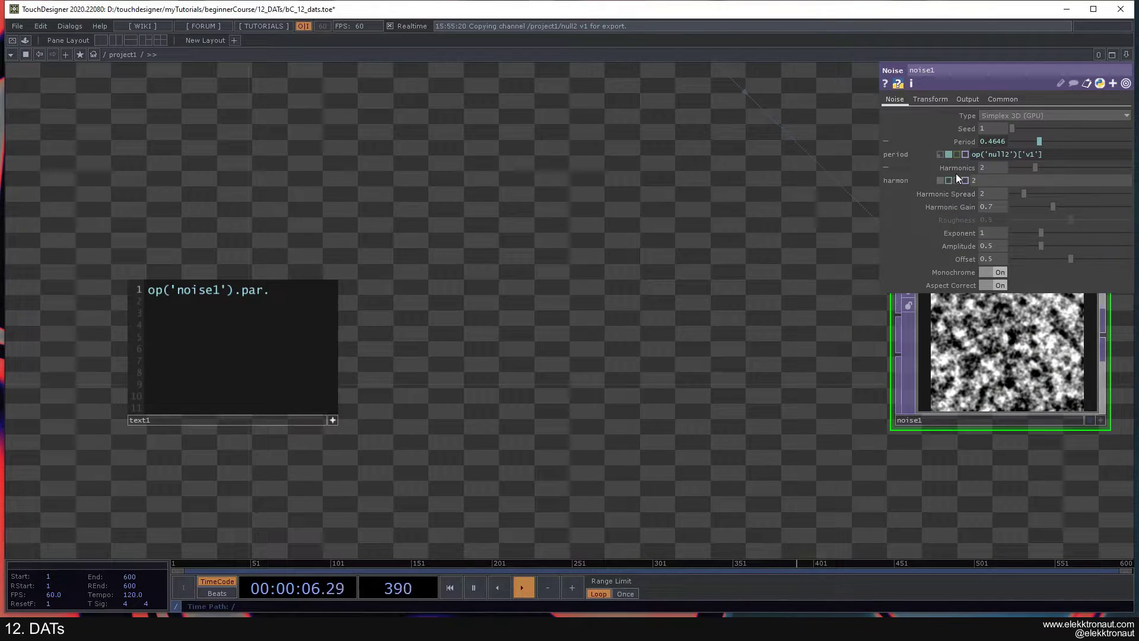
pyautogui.click(955, 173)
pyautogui.click(950, 141)
# - Complete the Text DAT's line as op('noise1').par.period = 5
pyautogui.click(300, 291)
pyautogui.write('perio')
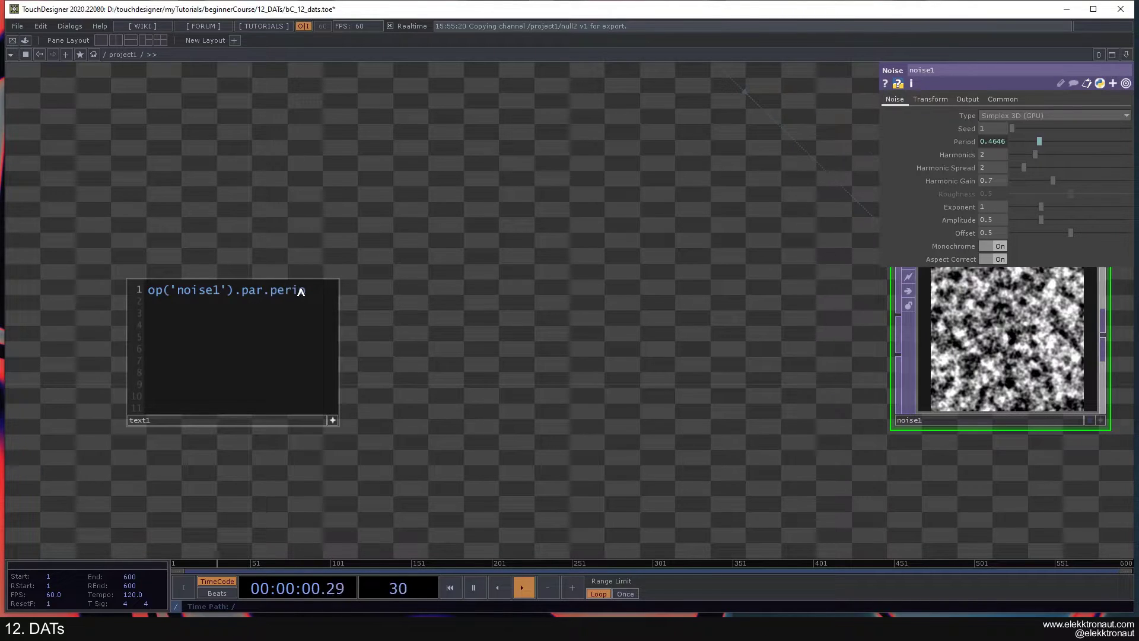
pyautogui.write('d =')
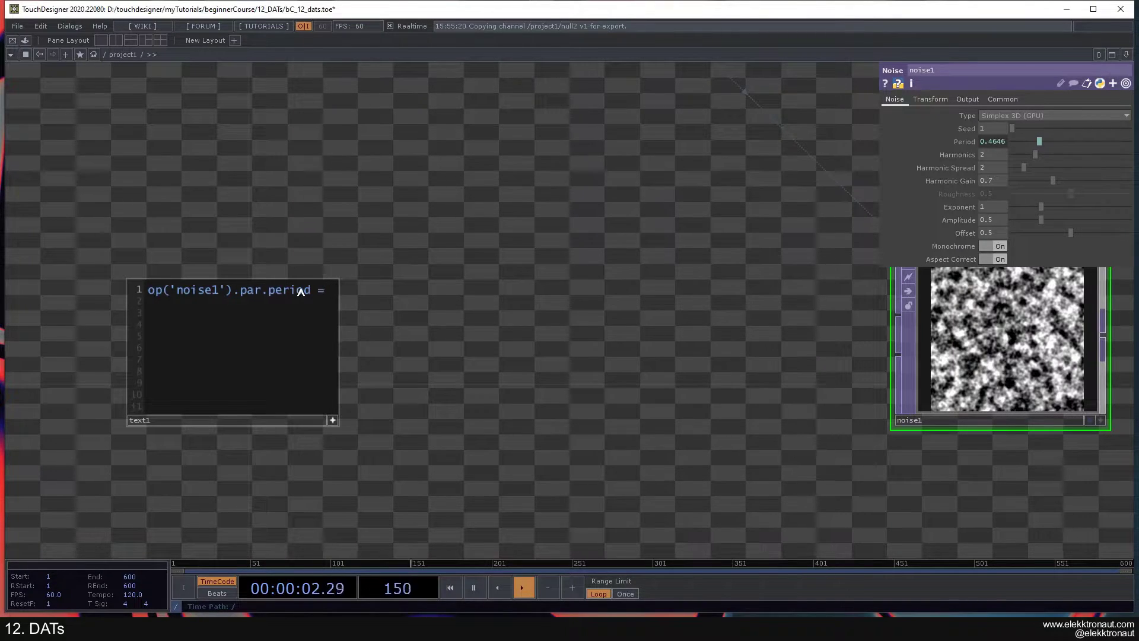
pyautogui.write(' 5')
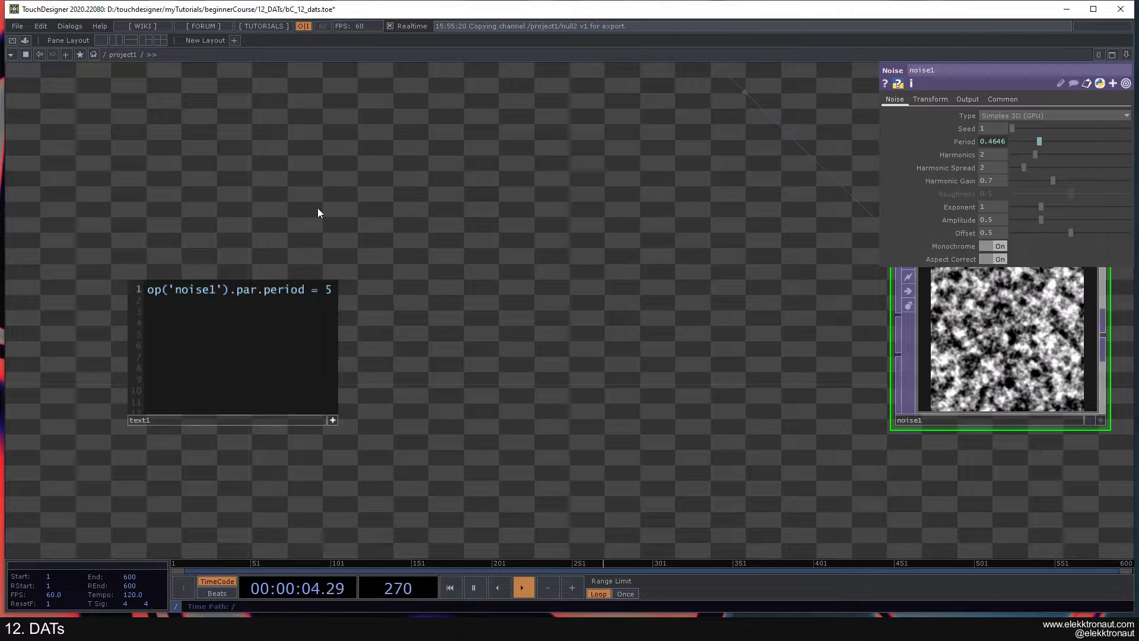
# - Stop editing the Text DAT and run its script to apply a Period of 5 to the Noise TOP
pyautogui.scroll(-2, 318, 208)
pyautogui.click(330, 359)
pyautogui.rightClick(287, 303)
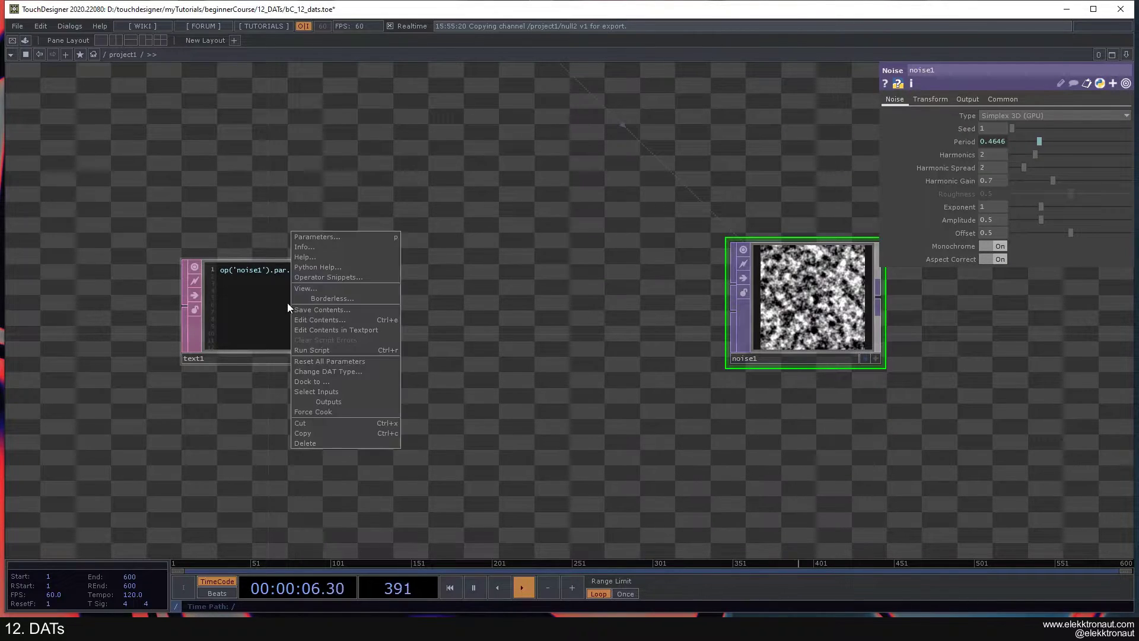
pyautogui.click(304, 349)
pyautogui.press('h')
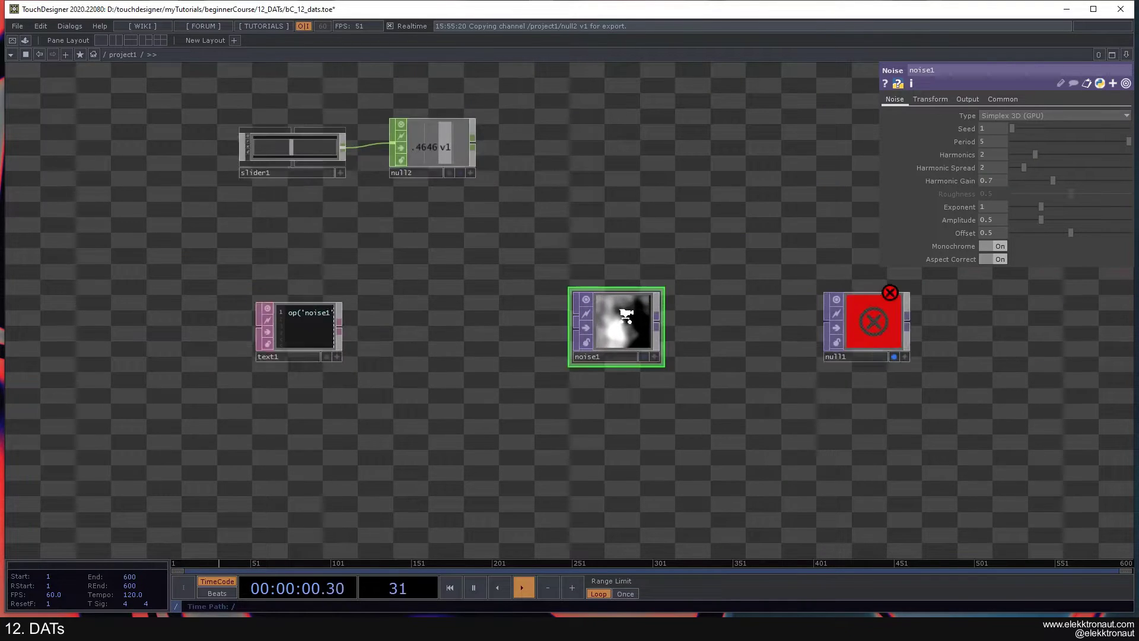
pyautogui.moveTo(610, 198); pyautogui.dragTo(681, 222)
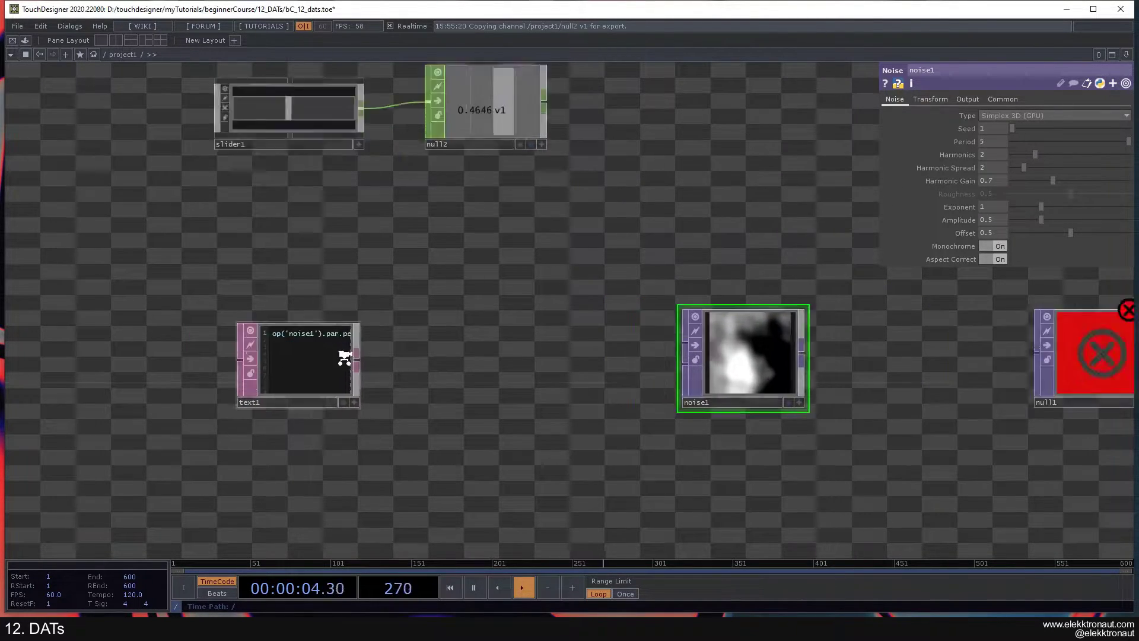
# - Change the period value assigned in the Text DAT's script to 1
pyautogui.scroll(5, 353, 392)
pyautogui.click(371, 432)
pyautogui.doubleClick(293, 247)
pyautogui.write('1')
pyautogui.scroll(-5, 454, 249)
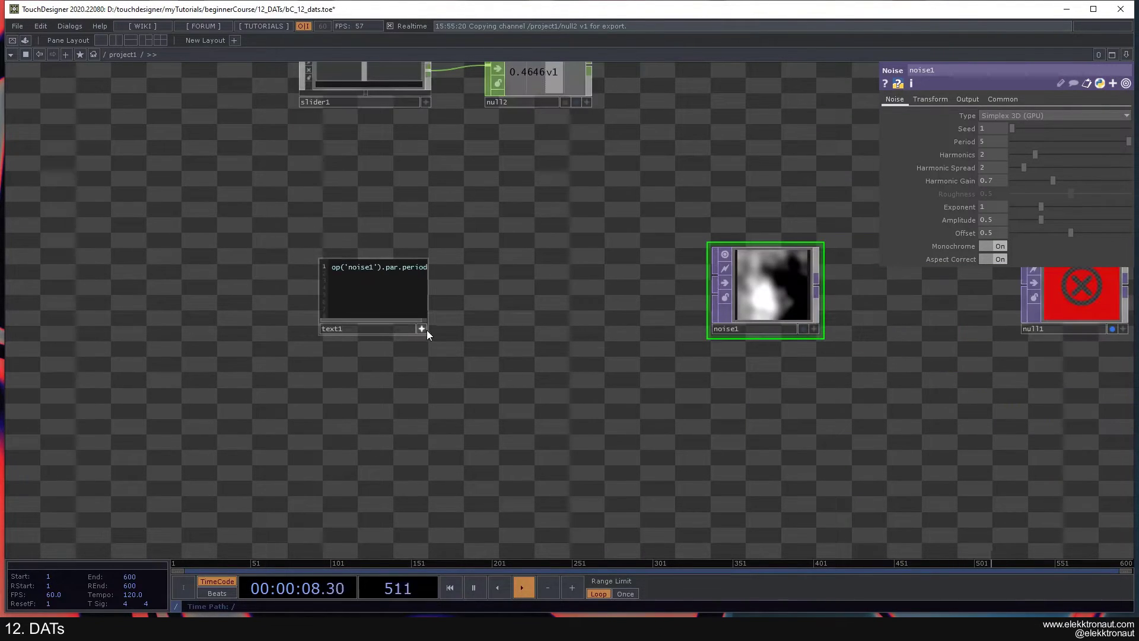
# - Run the Text DAT's script again to apply a Period of 1 to the Noise TOP
pyautogui.rightClick(398, 293)
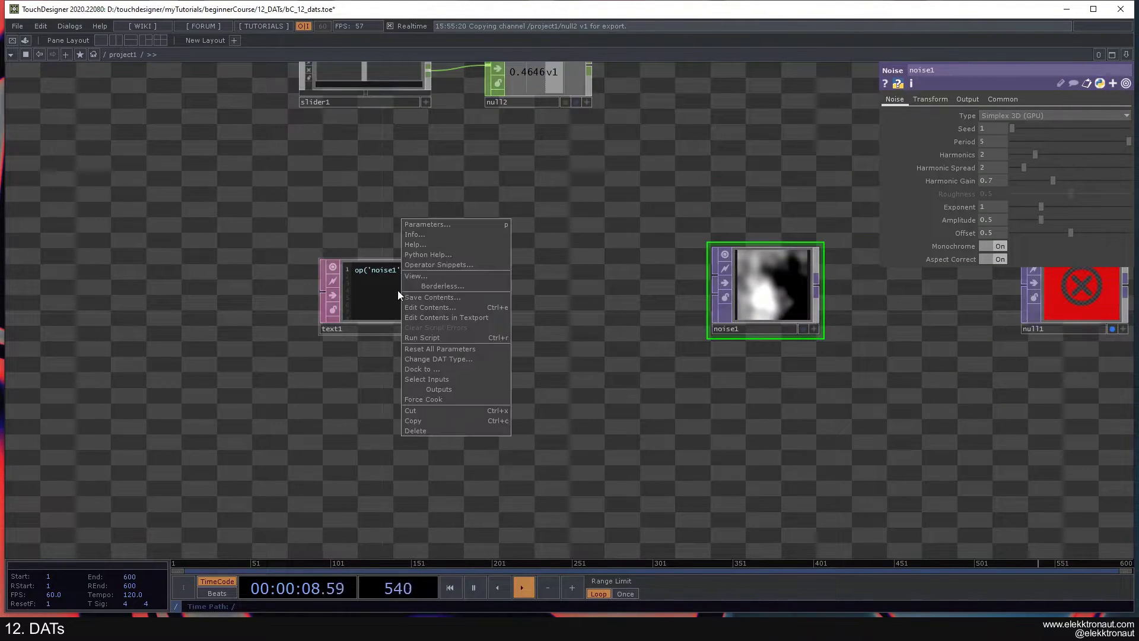
pyautogui.click(435, 337)
pyautogui.moveTo(614, 325); pyautogui.dragTo(504, 343)
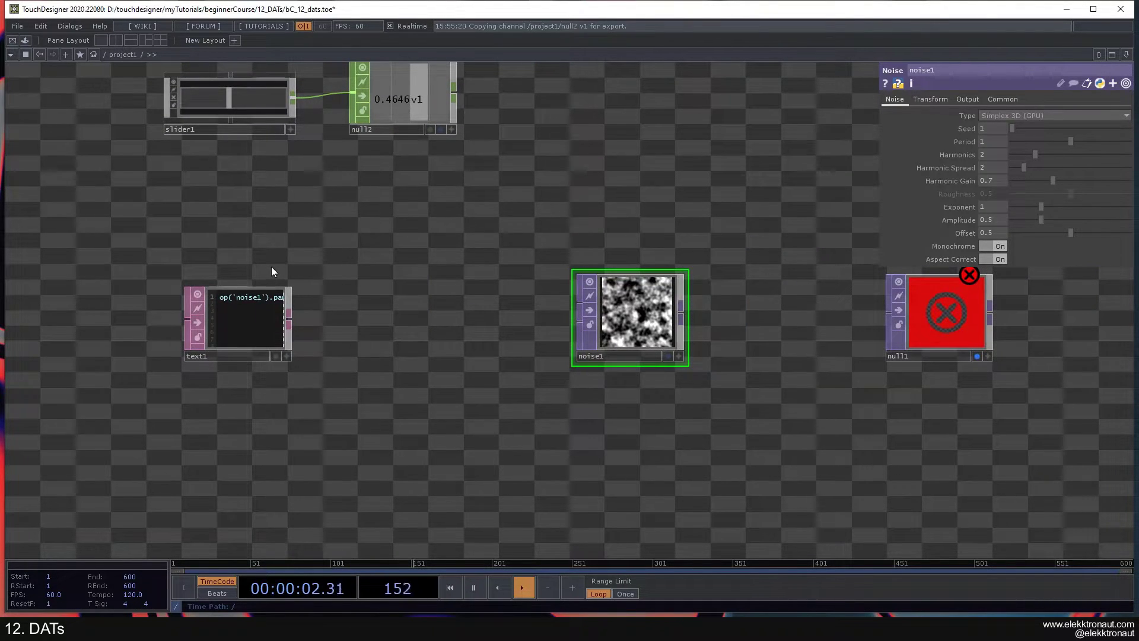
# - Rearrange the network by moving the slider and its Null CHOP further left and lowering the Text DAT
pyautogui.scroll(-2, 272, 266)
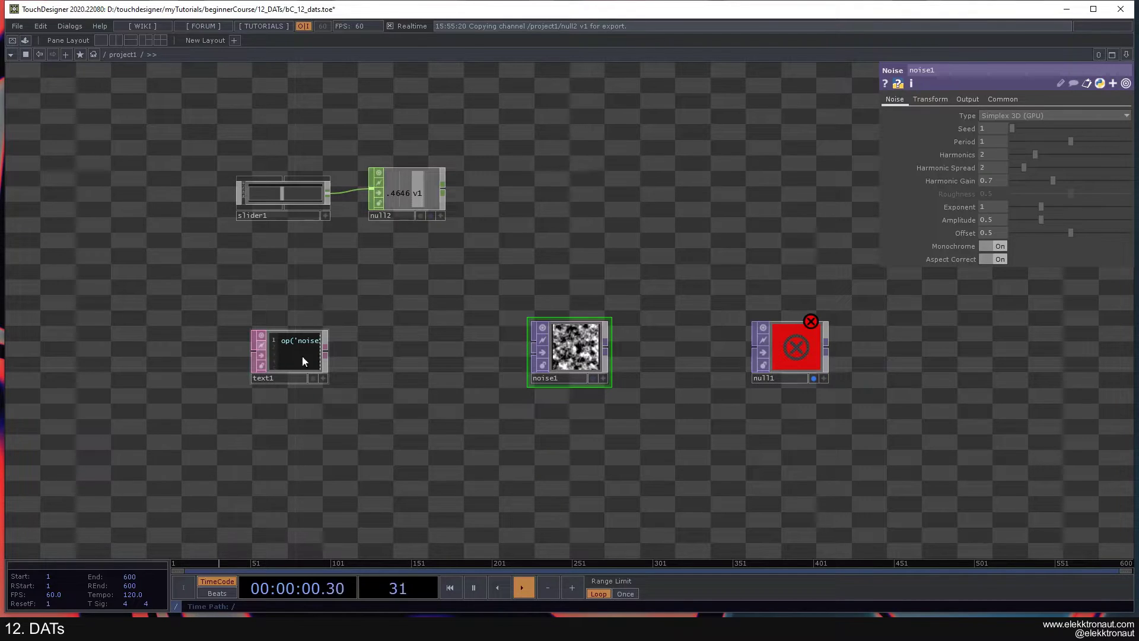
pyautogui.scroll(3, 357, 345)
pyautogui.scroll(-4, 312, 342)
pyautogui.scroll(3, 308, 308)
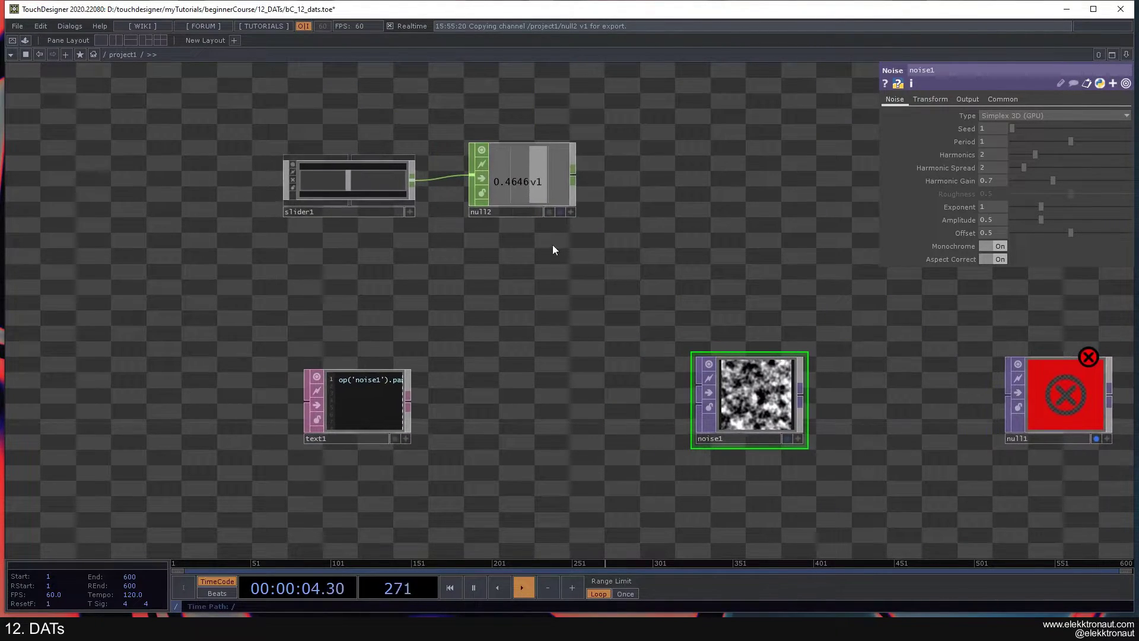
pyautogui.moveTo(554, 247); pyautogui.dragTo(357, 148)
pyautogui.moveTo(504, 211); pyautogui.dragTo(395, 247)
pyautogui.moveTo(407, 323); pyautogui.dragTo(399, 356)
pyautogui.moveTo(386, 253); pyautogui.dragTo(365, 253)
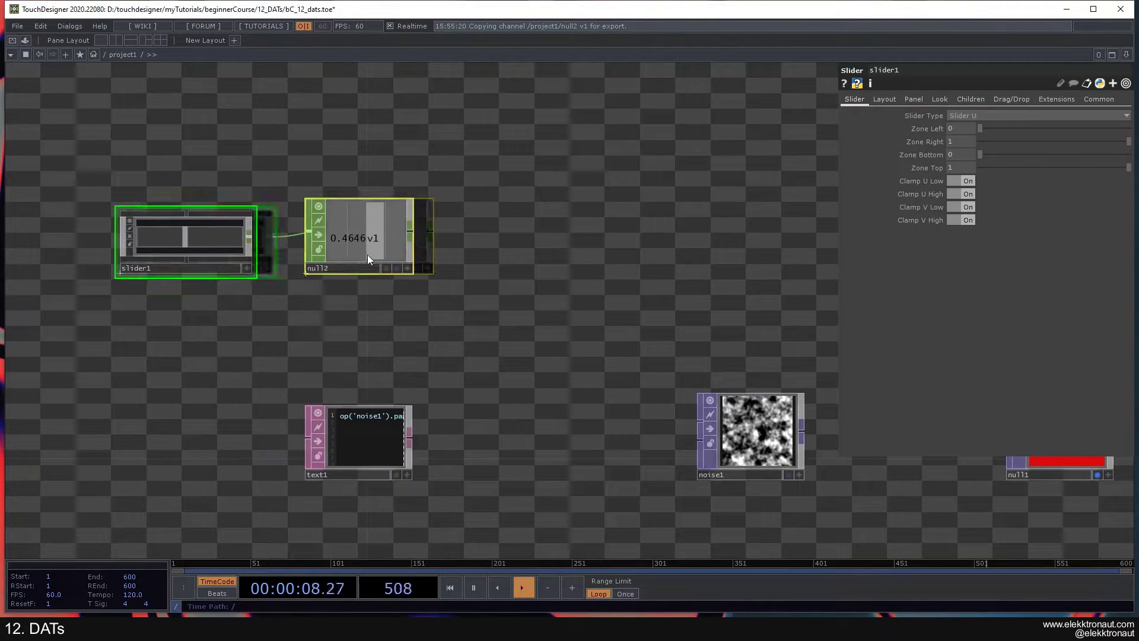
pyautogui.moveTo(351, 440); pyautogui.dragTo(351, 482)
pyautogui.moveTo(369, 330); pyautogui.dragTo(373, 401)
pyautogui.keyDown('ctrl'); pyautogui.click(339, 314); pyautogui.keyUp('ctrl')
pyautogui.moveTo(339, 314); pyautogui.dragTo(257, 315)
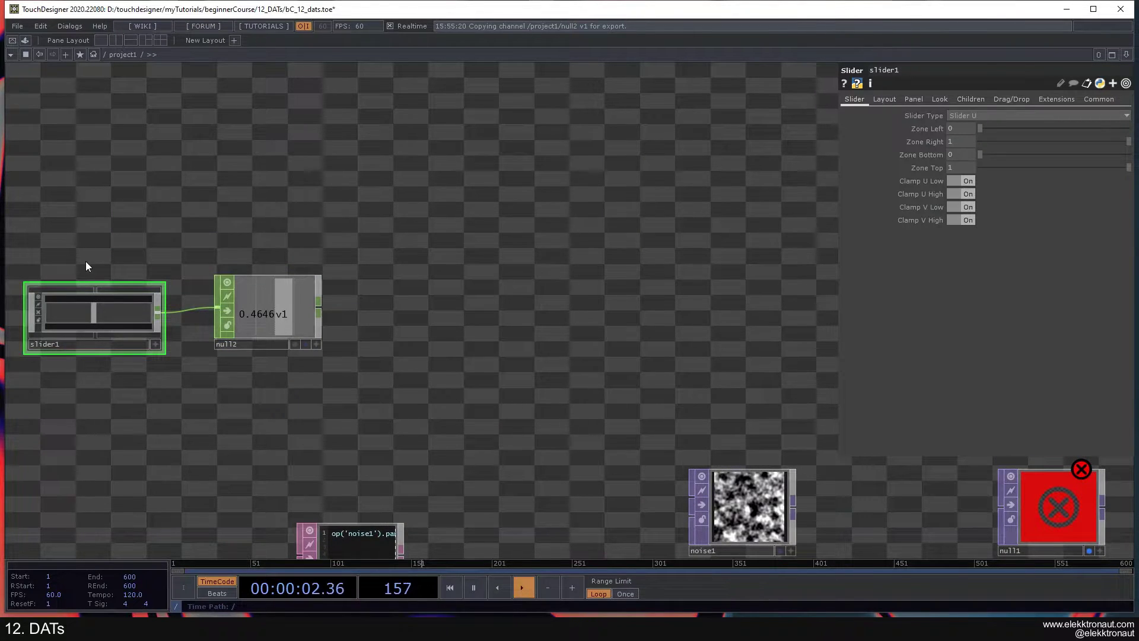
# - Add a CHOP Execute DAT for the slider's Null CHOP and place it to the right of that Null
pyautogui.click(317, 314)
pyautogui.press('Tab')
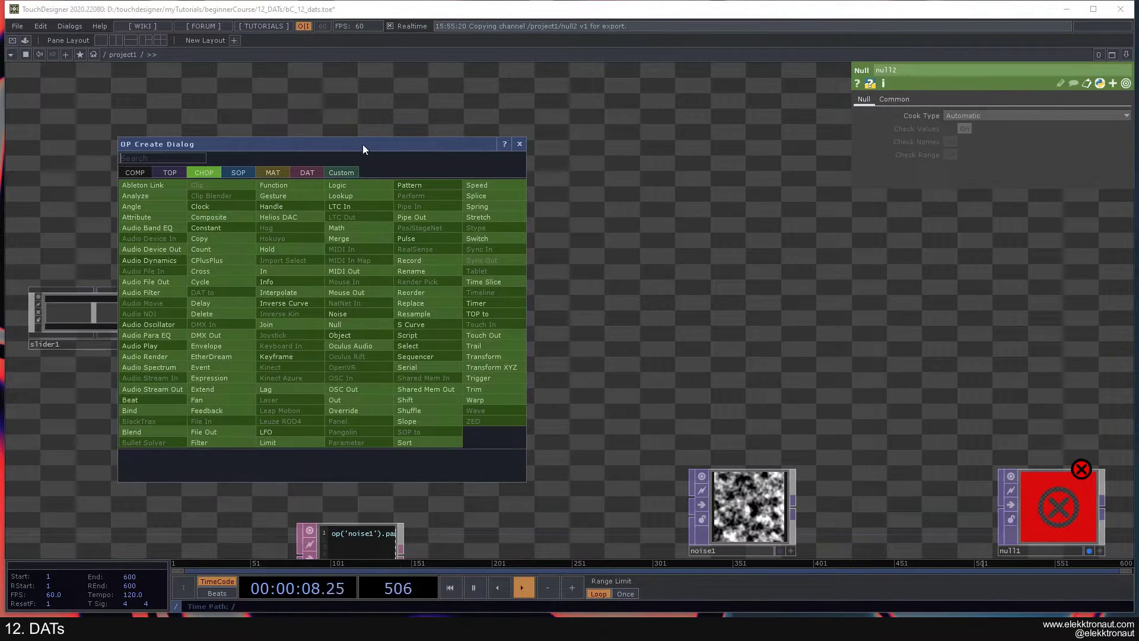
pyautogui.moveTo(358, 145); pyautogui.dragTo(714, 123)
pyautogui.click(665, 148)
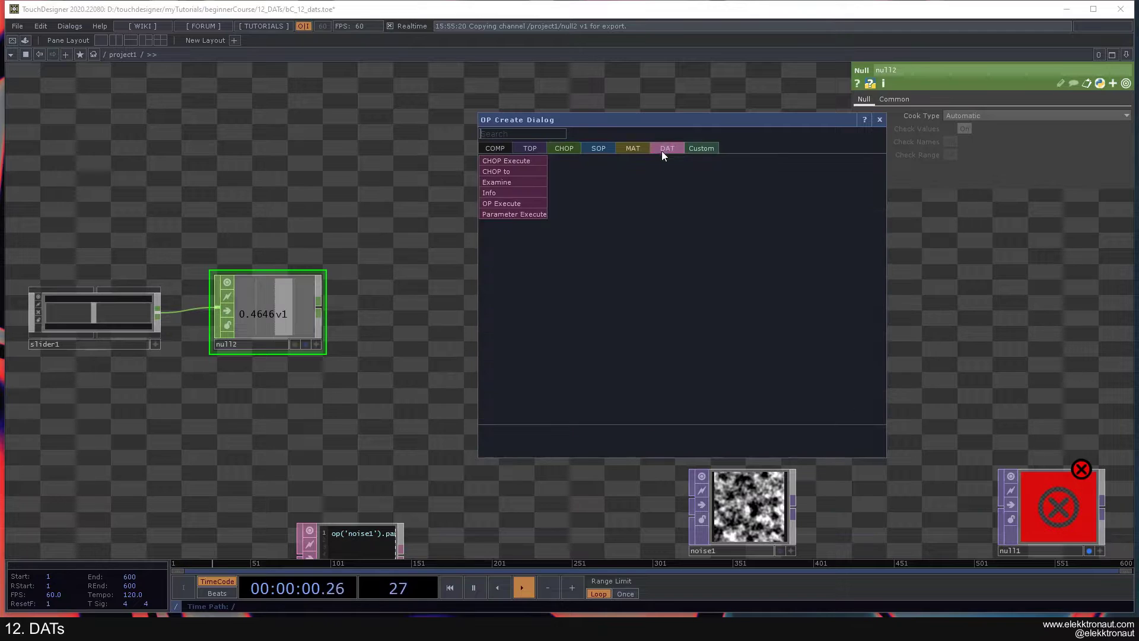
pyautogui.click(504, 159)
pyautogui.click(484, 310)
# - Add an Execute DAT and place it directly above the CHOP Execute DAT
pyautogui.moveTo(376, 229); pyautogui.dragTo(390, 247)
pyautogui.press('Tab')
pyautogui.write('ex')
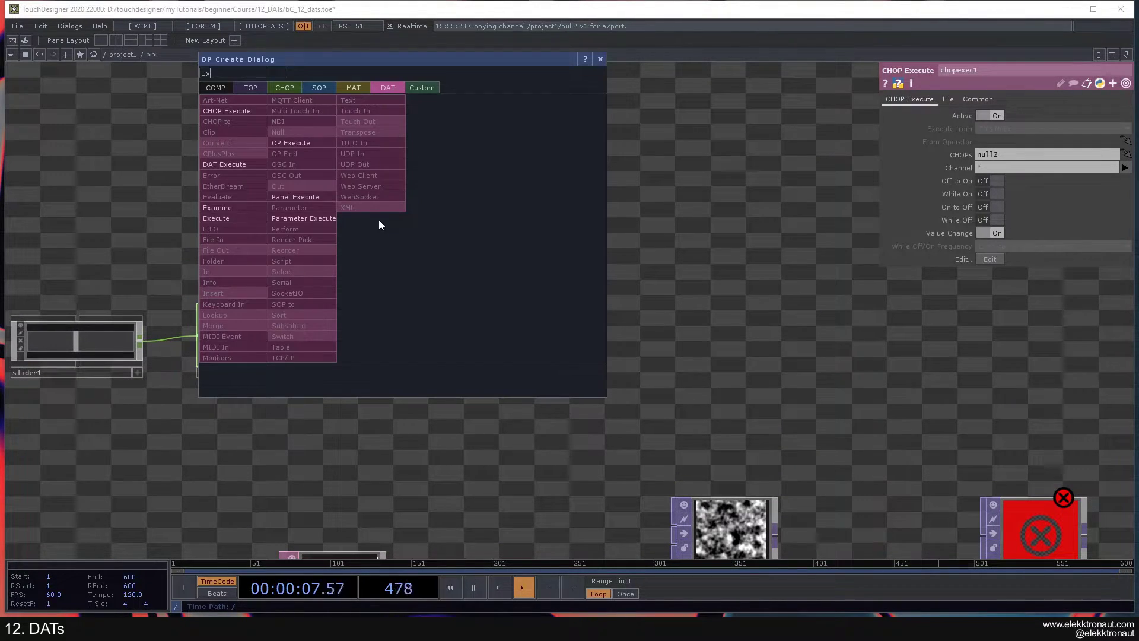
pyautogui.click(234, 217)
pyautogui.click(464, 233)
# - Examine the Execute DAT's callback functions, highlighting the return line under onStart
pyautogui.scroll(3, 461, 220)
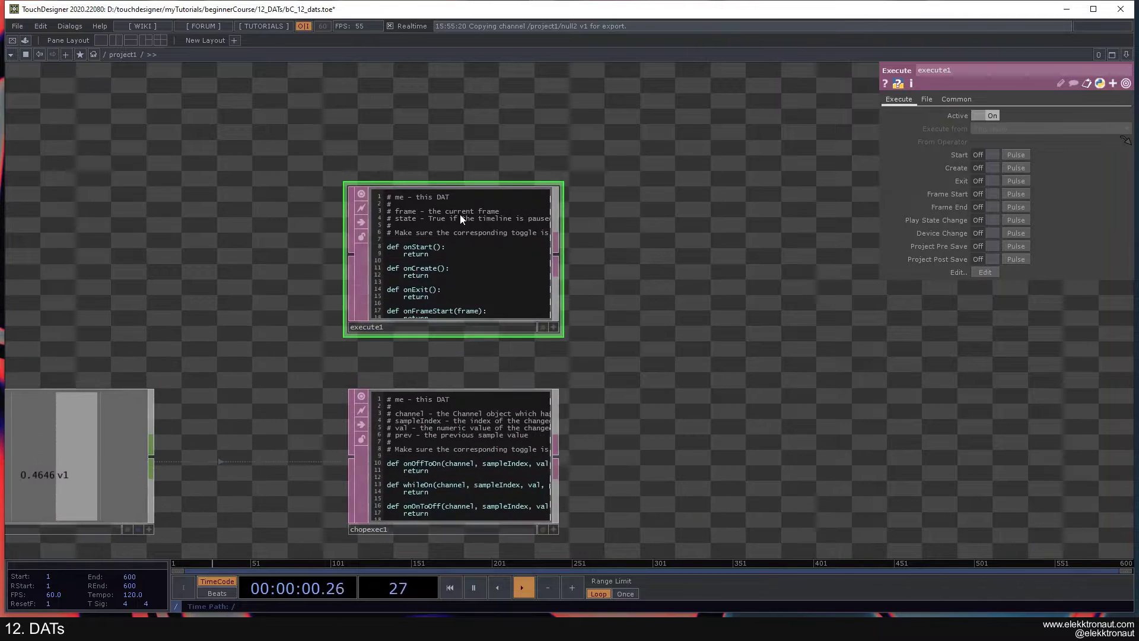
pyautogui.scroll(3, 474, 220)
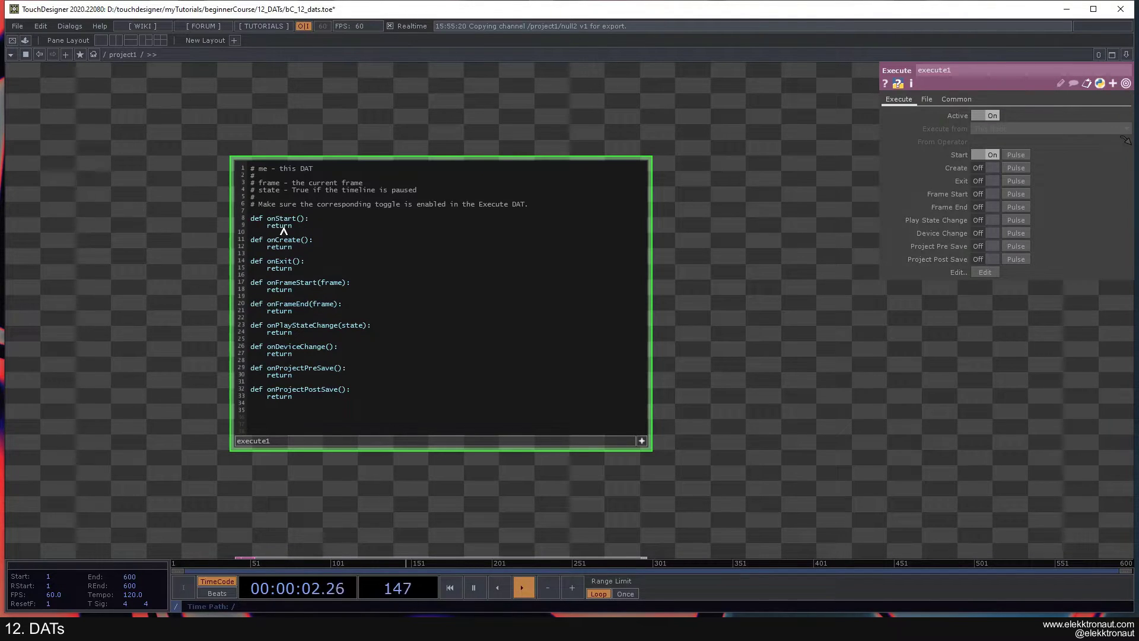
pyautogui.moveTo(303, 224); pyautogui.dragTo(249, 222)
pyautogui.click(320, 223)
pyautogui.click(642, 442)
pyautogui.scroll(-6, 643, 444)
pyautogui.moveTo(739, 426); pyautogui.dragTo(641, 317)
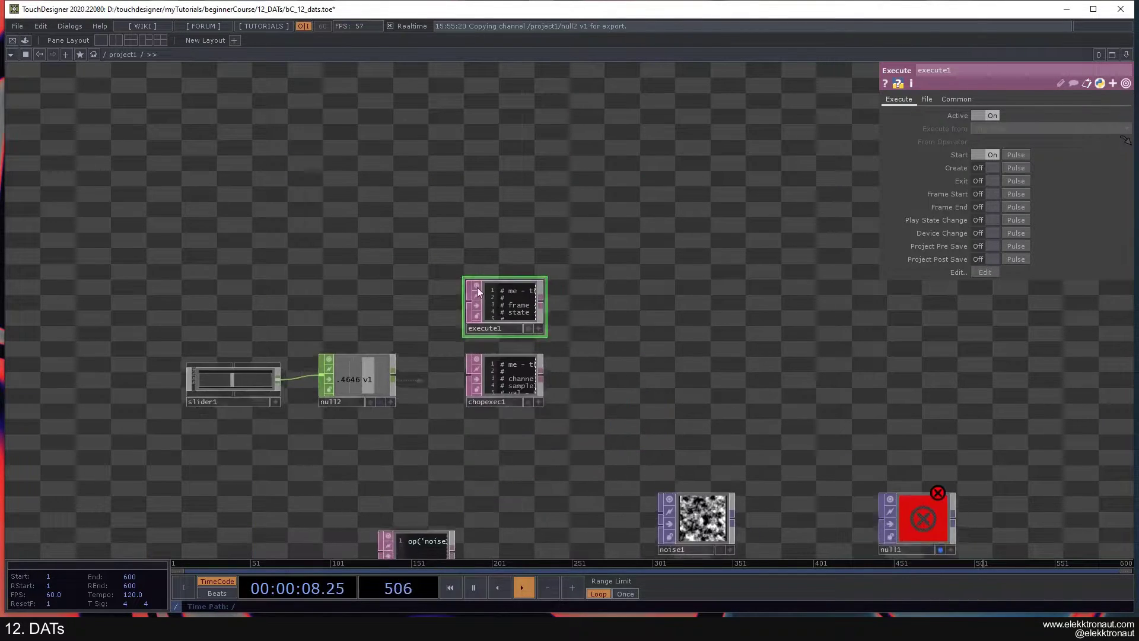
pyautogui.scroll(4, 474, 279)
pyautogui.scroll(-2, 810, 270)
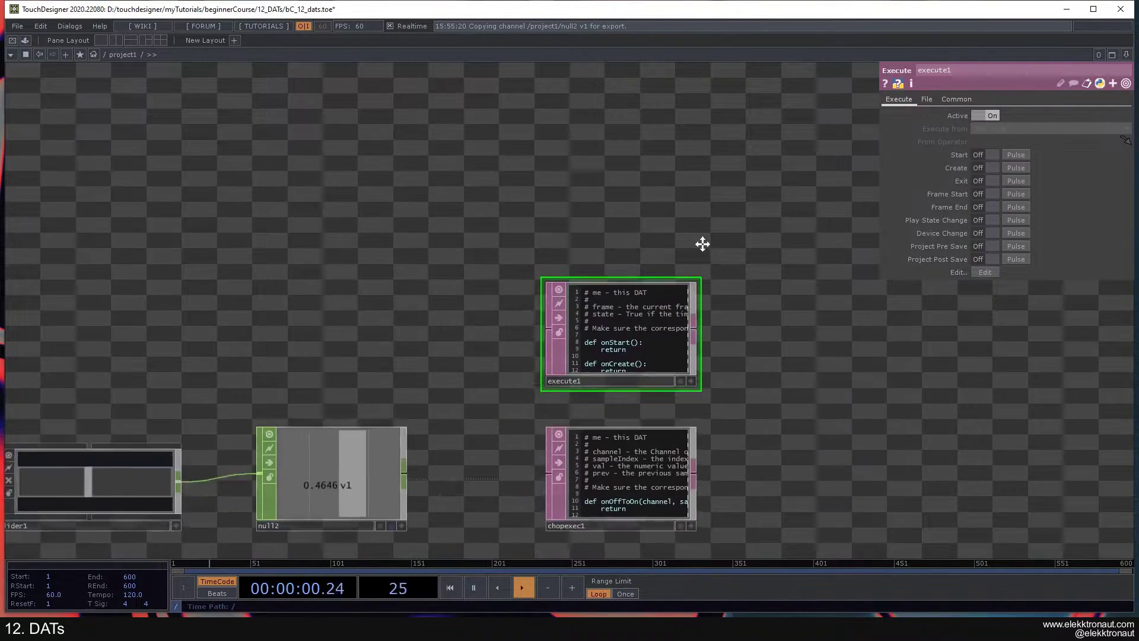
# - Clear the CHOP Execute DAT's CHOPs reference and assign the null2 operator to it again
pyautogui.moveTo(714, 257); pyautogui.dragTo(694, 224)
pyautogui.moveTo(445, 302); pyautogui.dragTo(580, 297)
pyautogui.scroll(3, 584, 296)
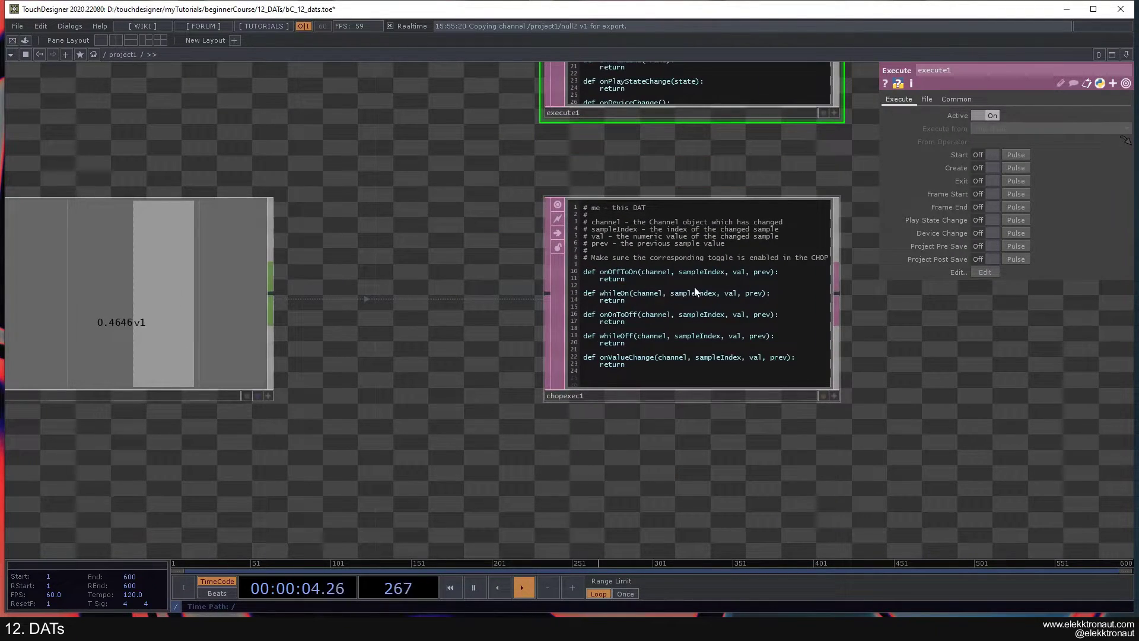
pyautogui.scroll(-2, 694, 287)
pyautogui.click(649, 301)
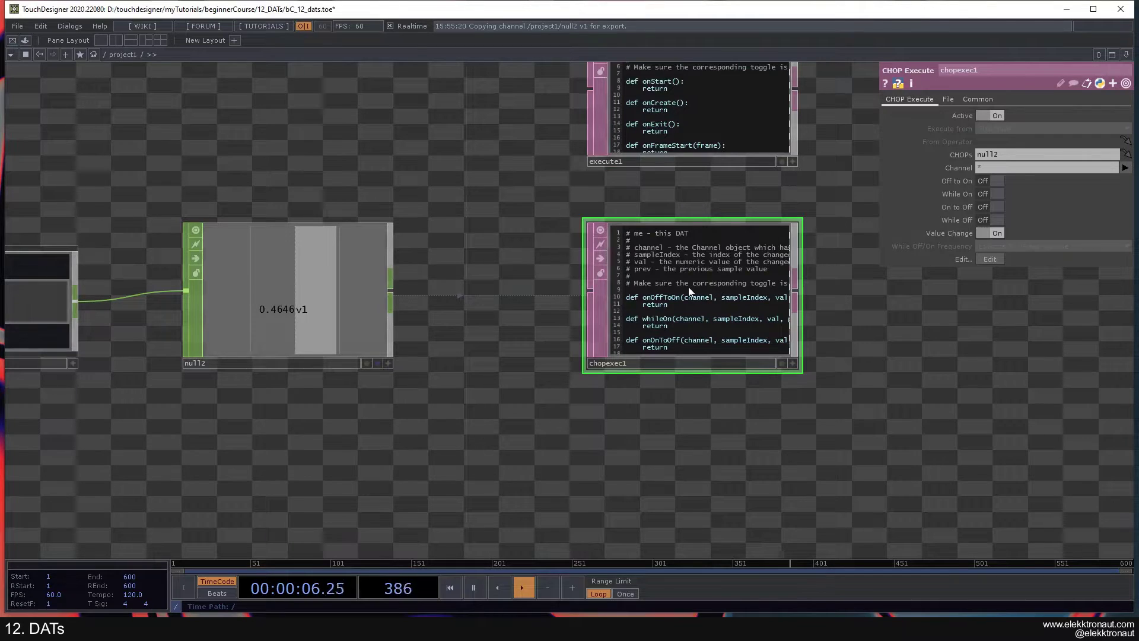
pyautogui.scroll(-3, 511, 298)
pyautogui.click(1008, 155)
pyautogui.press('BackSpace')
pyautogui.press('Return')
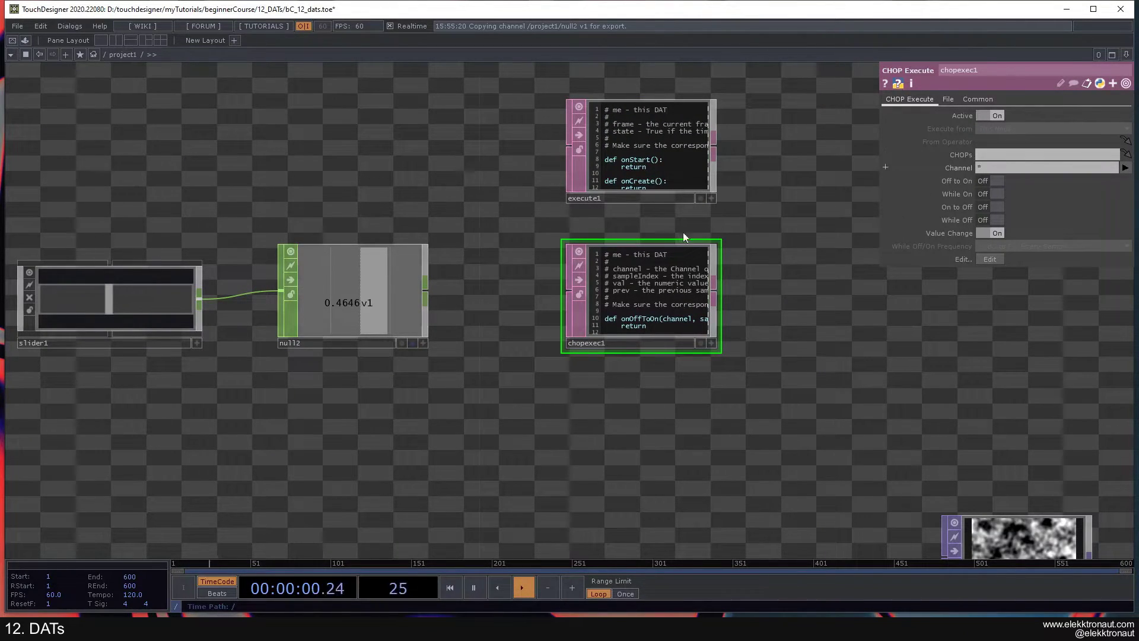
pyautogui.moveTo(358, 299); pyautogui.dragTo(1009, 155)
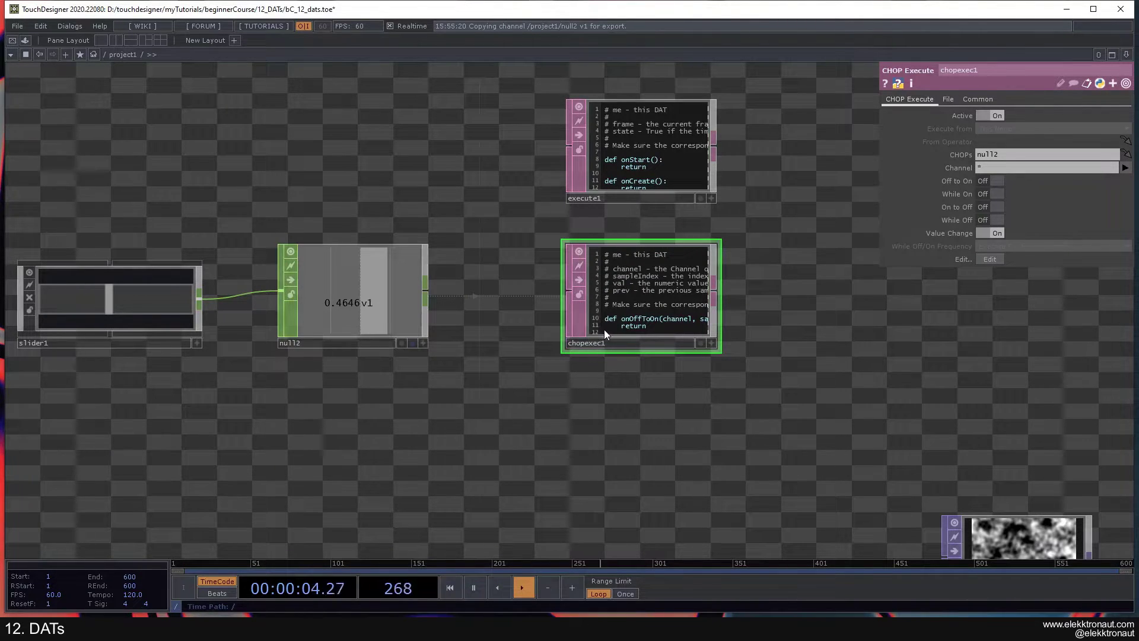
# - Make the CHOP Execute DAT's script editable and insert an empty line under the onValueChange definition
pyautogui.scroll(-2, 738, 304)
pyautogui.scroll(2, 739, 305)
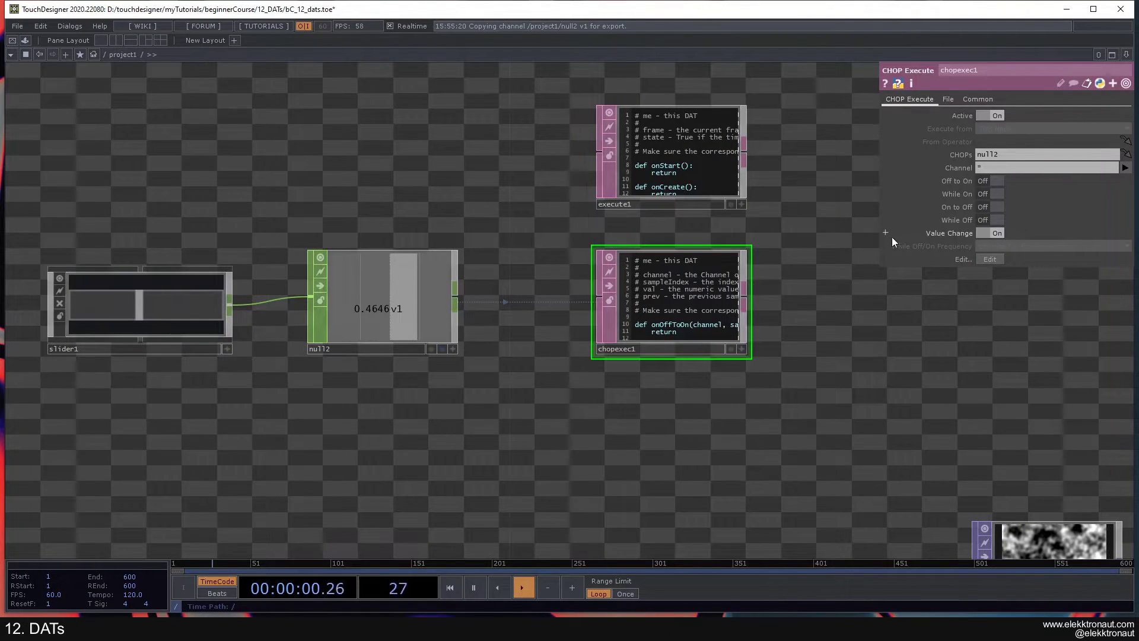
pyautogui.scroll(3, 777, 294)
pyautogui.scroll(1, 816, 271)
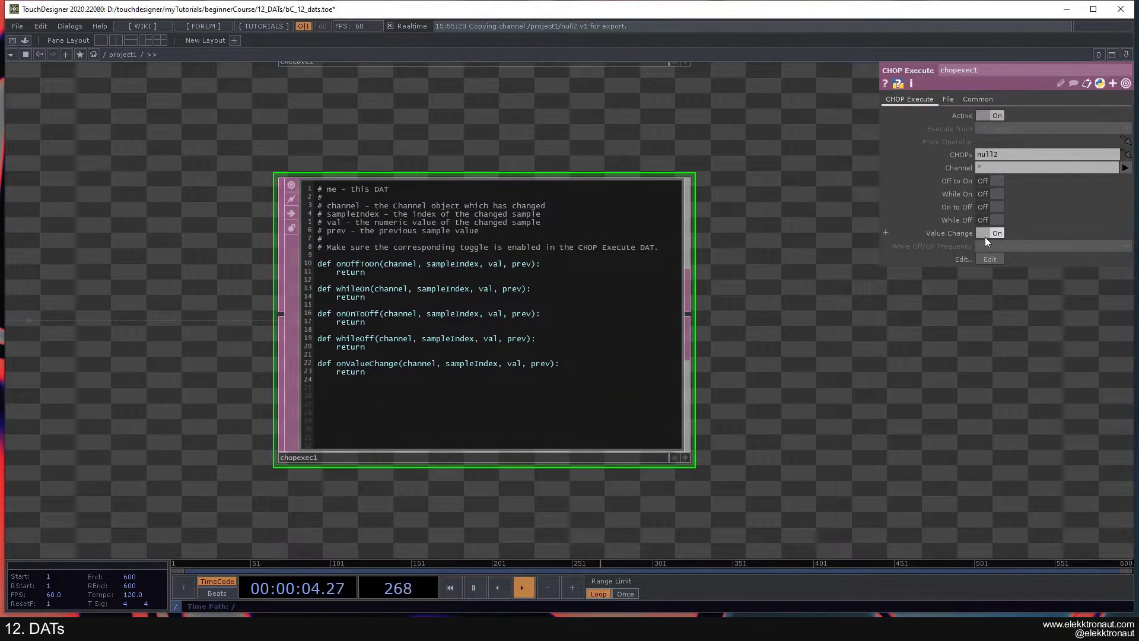
pyautogui.click(685, 457)
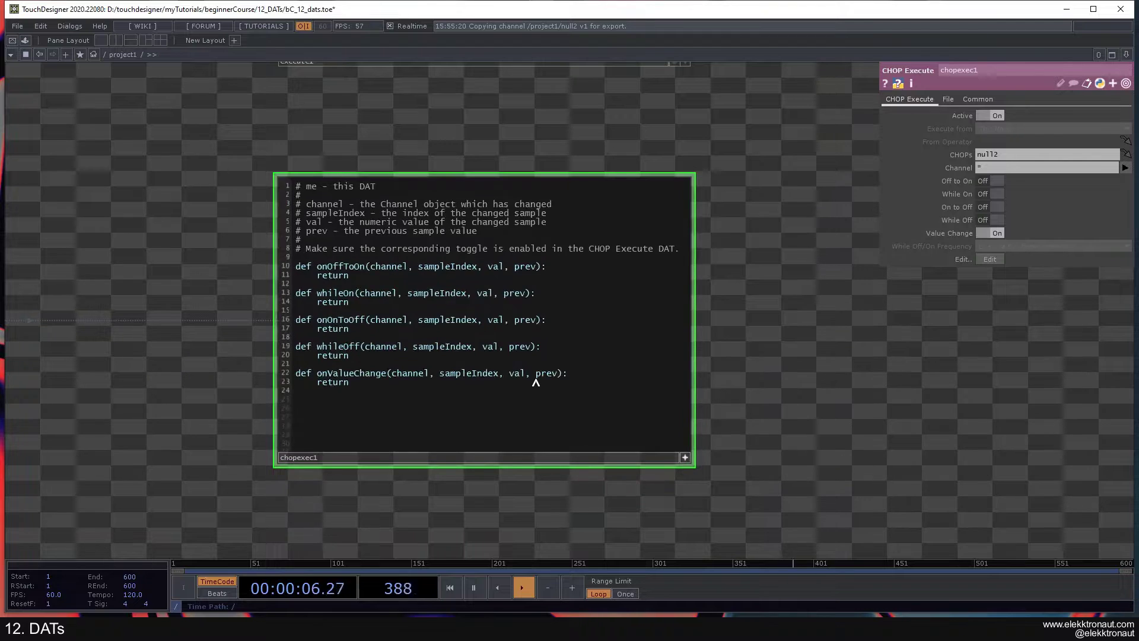
pyautogui.click(573, 375)
pyautogui.press('Return')
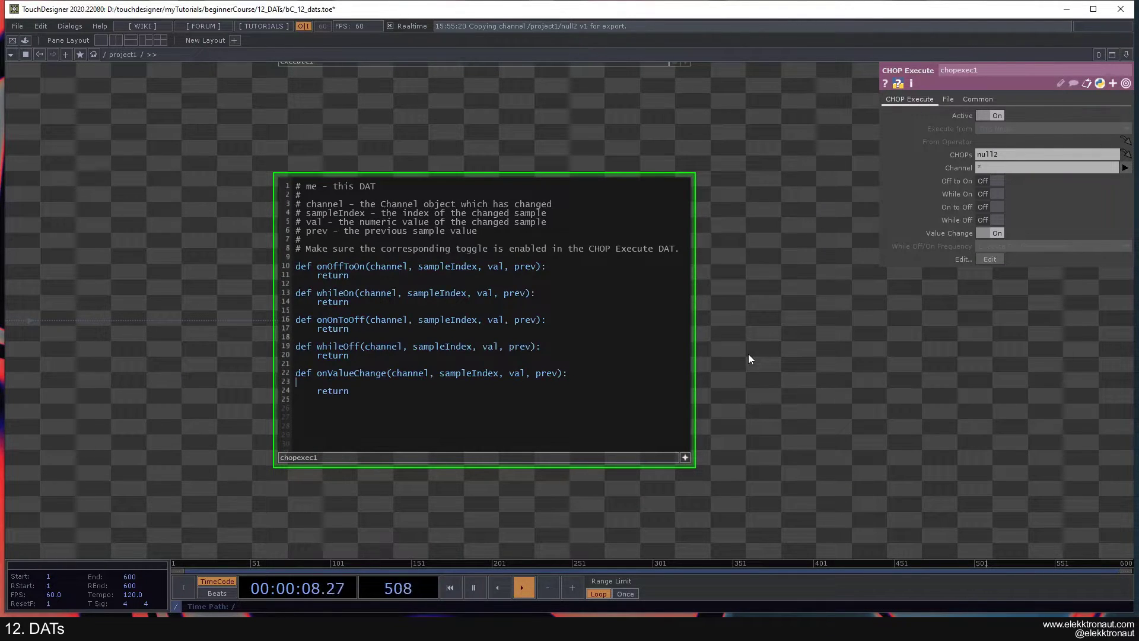
# - Copy the line op('noise1').par.period = 1 from the Text DAT into the CHOP Execute DAT's onValueChange function
pyautogui.scroll(-4, 828, 371)
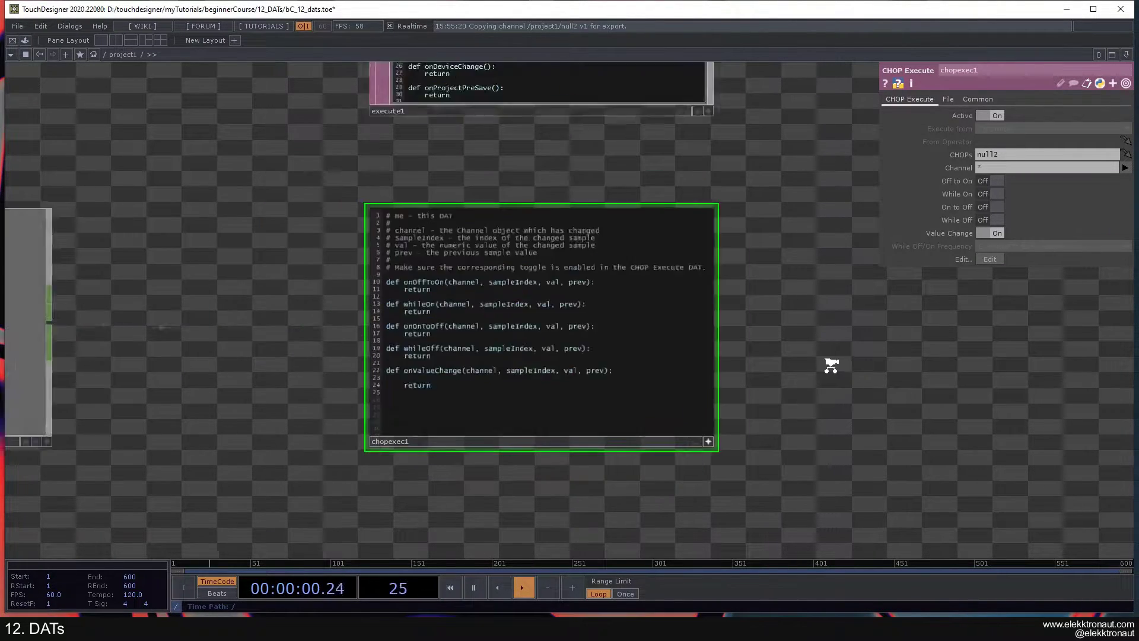
pyautogui.moveTo(730, 267); pyautogui.dragTo(525, 97)
pyautogui.click(292, 449)
pyautogui.tripleClick(249, 364)
pyautogui.hotkey('ctrl', 'c')
pyautogui.moveTo(359, 357); pyautogui.dragTo(378, 585)
pyautogui.scroll(4, 529, 274)
pyautogui.moveTo(497, 291); pyautogui.dragTo(739, 305)
pyautogui.hotkey('ctrl', 'v')
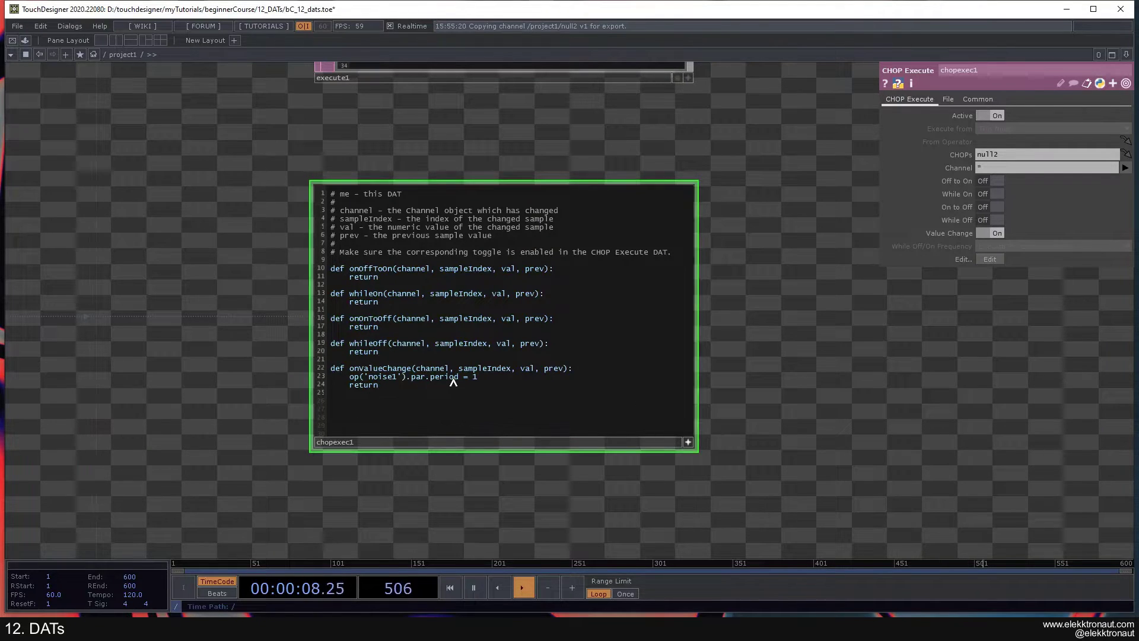
# - Examine how the slider, Null CHOP and CHOP Execute DAT relate to the Noise TOP's Period parameter
pyautogui.doubleClick(475, 377)
pyautogui.scroll(-5, 465, 399)
pyautogui.scroll(-3, 494, 384)
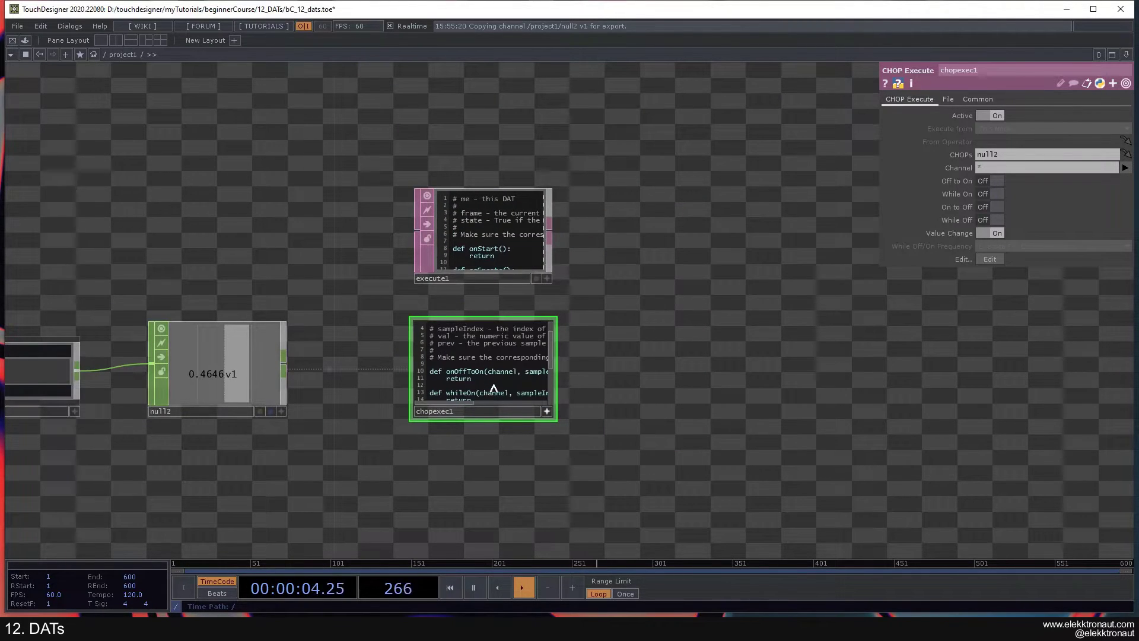
pyautogui.scroll(-2, 532, 379)
pyautogui.scroll(-5, 594, 398)
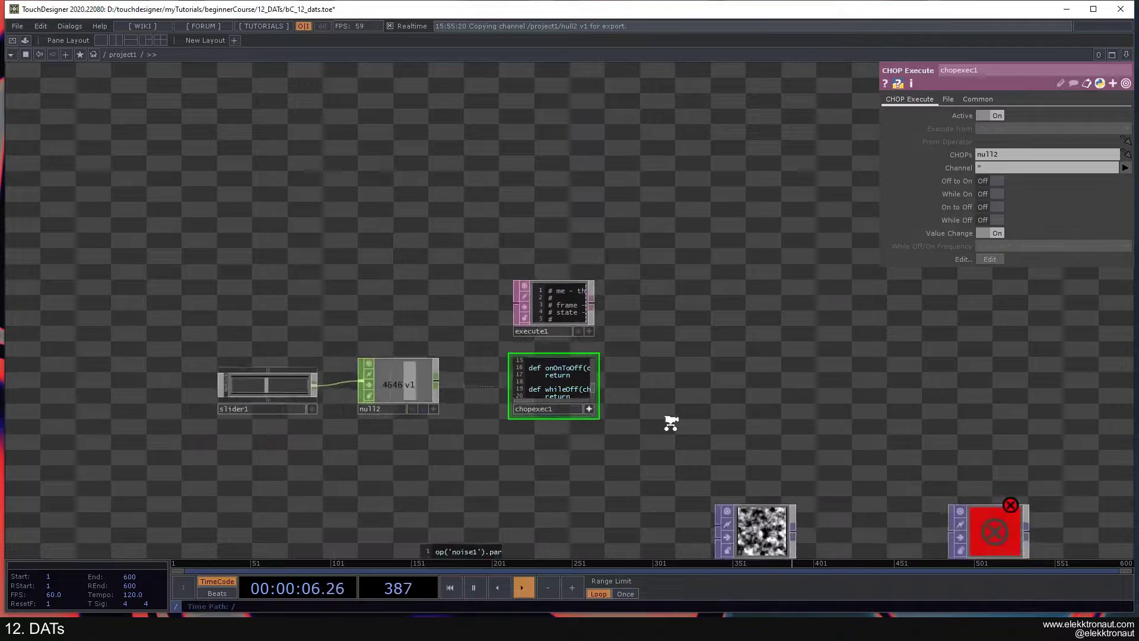
pyautogui.scroll(2, 469, 351)
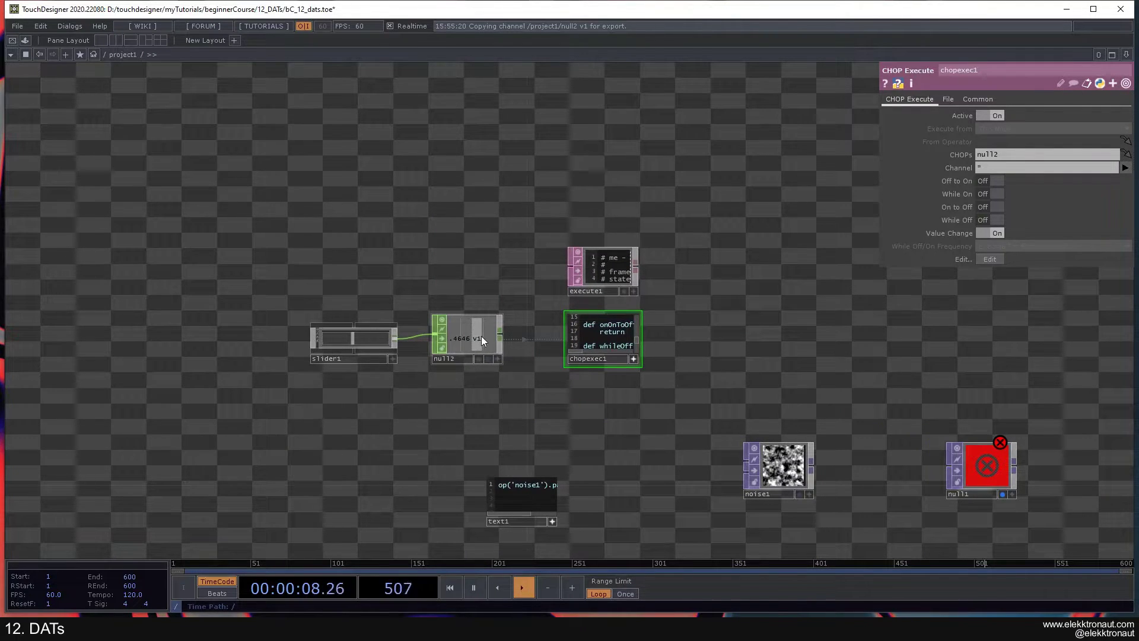
pyautogui.click(771, 462)
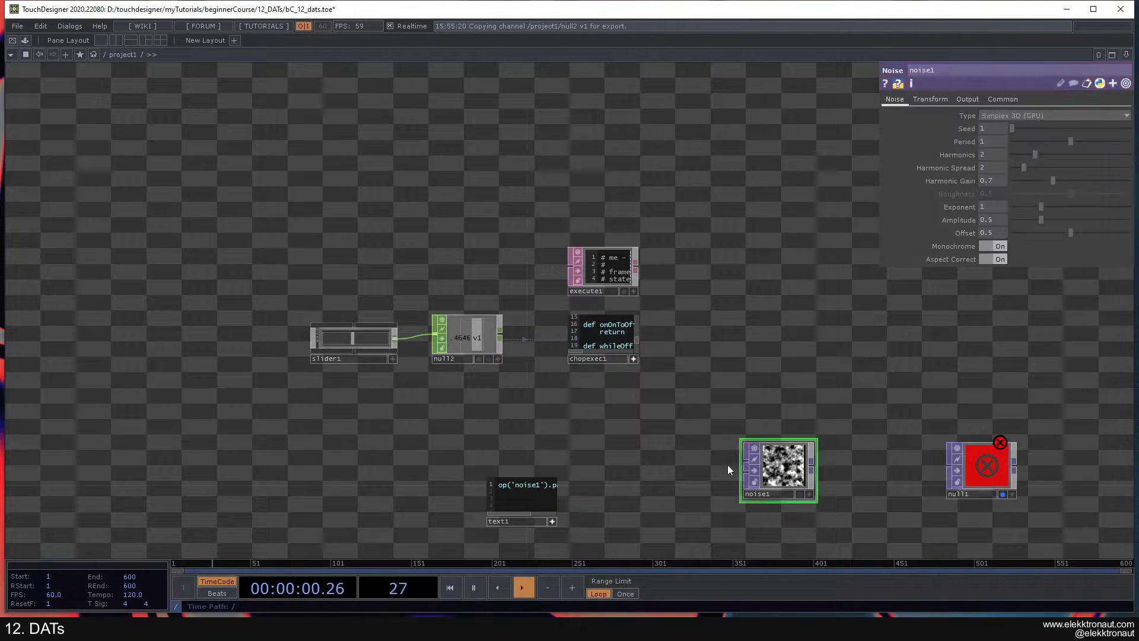
pyautogui.moveTo(739, 465); pyautogui.dragTo(667, 449)
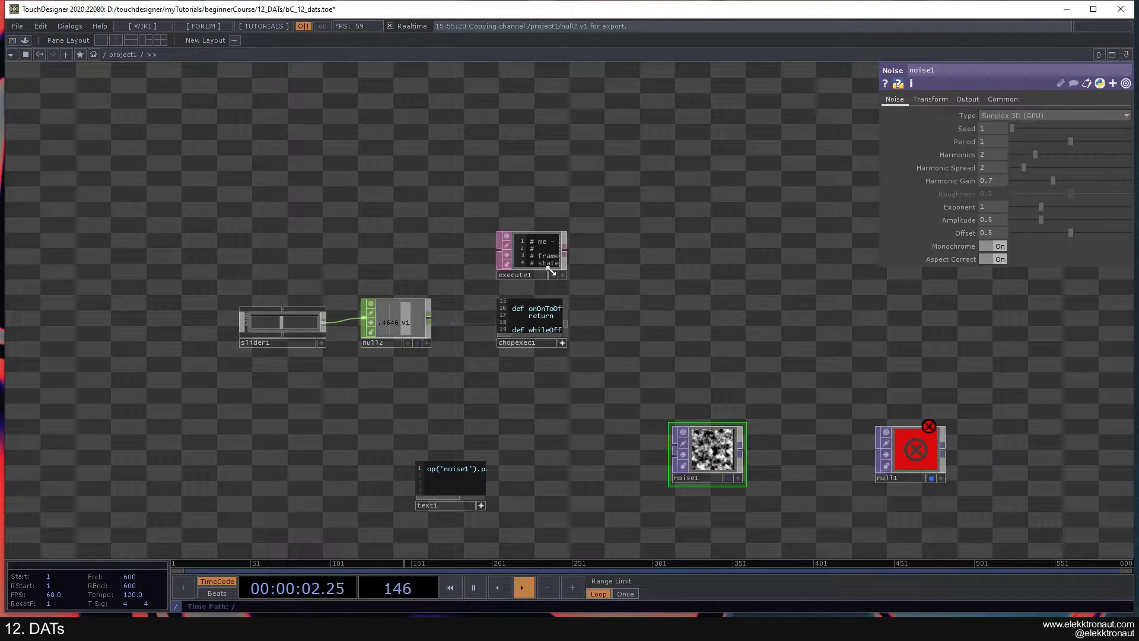
# - Replace the fixed value 1 assigned to the noise period in onValueChange with the val argument
pyautogui.scroll(6, 605, 288)
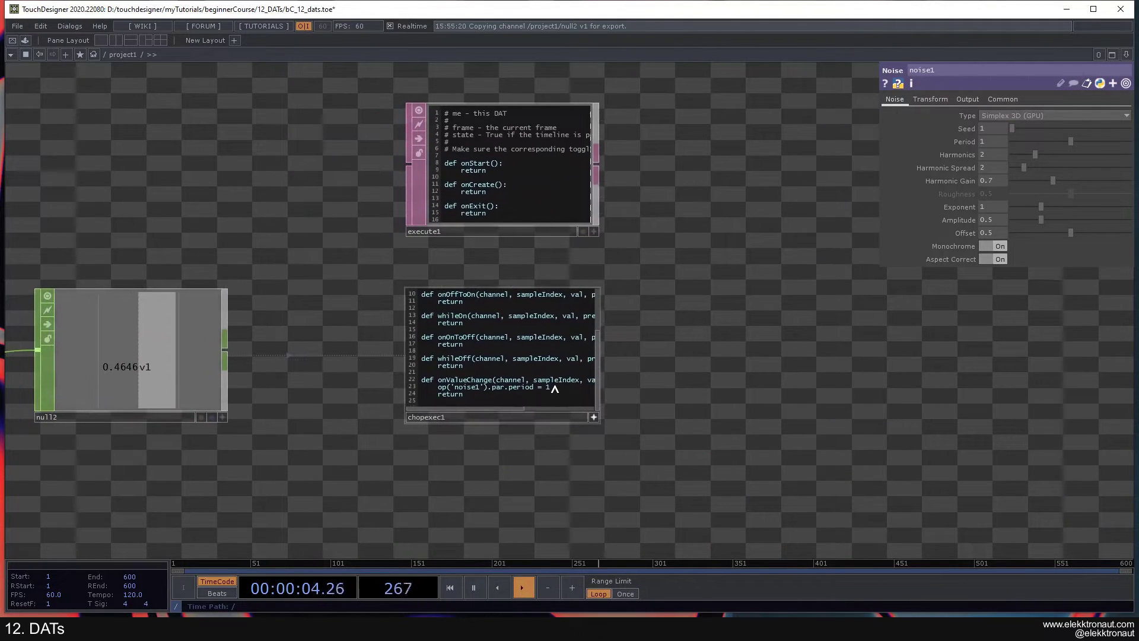
pyautogui.scroll(4, 552, 389)
pyautogui.moveTo(520, 305); pyautogui.dragTo(303, 278)
pyautogui.scroll(2, 426, 295)
pyautogui.scroll(-2, 250, 298)
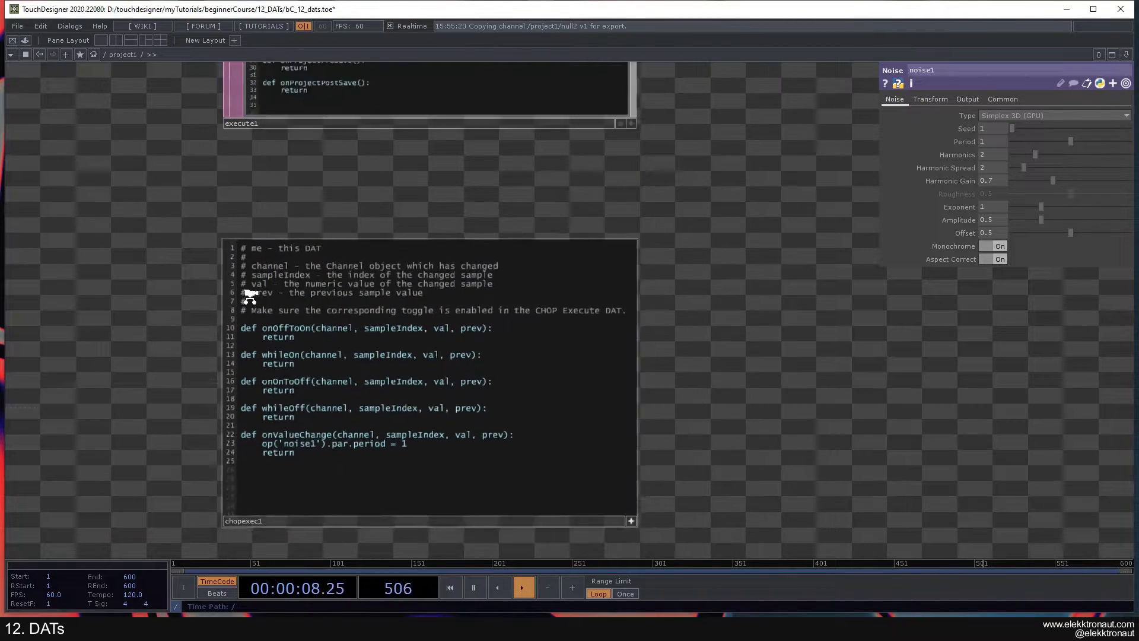
pyautogui.scroll(-1, 250, 296)
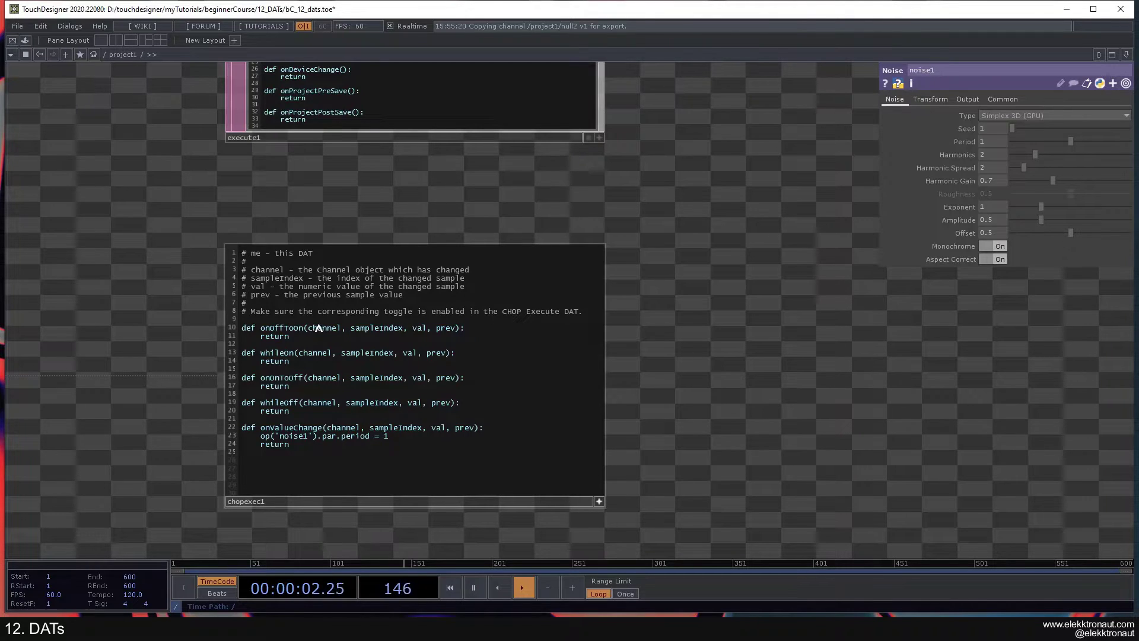
pyautogui.moveTo(251, 288); pyautogui.dragTo(325, 290)
pyautogui.click(484, 311)
pyautogui.click(407, 434)
pyautogui.press('BackSpace')
pyautogui.write('val')
pyautogui.press('Return')
pyautogui.press('BackSpace')
pyautogui.press('BackSpace')
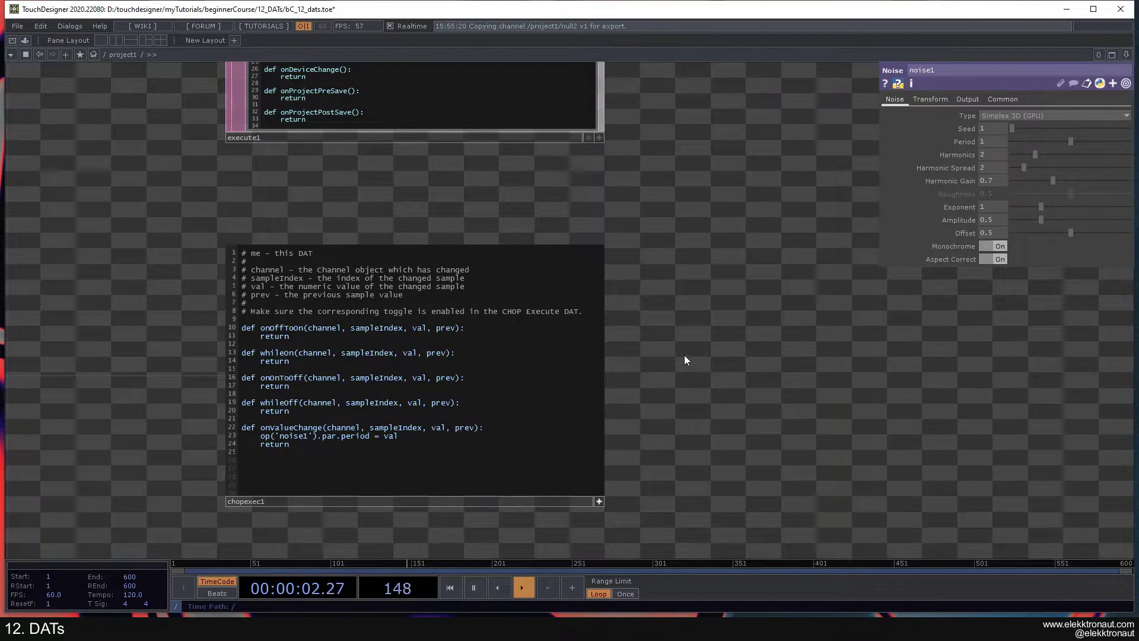
# - Make the slider interactive and move its handle to about 0.53 to drive the Noise TOP's Period
pyautogui.scroll(-4, 685, 355)
pyautogui.moveTo(750, 352); pyautogui.dragTo(598, 205)
pyautogui.scroll(-1, 635, 247)
pyautogui.scroll(-5, 634, 247)
pyautogui.scroll(2, 409, 246)
pyautogui.click(409, 247)
pyautogui.moveTo(373, 233)
pyautogui.mouseDown()
pyautogui.moveTo(437, 232)
pyautogui.moveTo(348, 227)
pyautogui.moveTo(444, 243)
pyautogui.moveTo(302, 238)
pyautogui.moveTo(443, 250)
pyautogui.moveTo(371, 249)
pyautogui.mouseUp()
pyautogui.moveTo(548, 299); pyautogui.dragTo(332, 304)
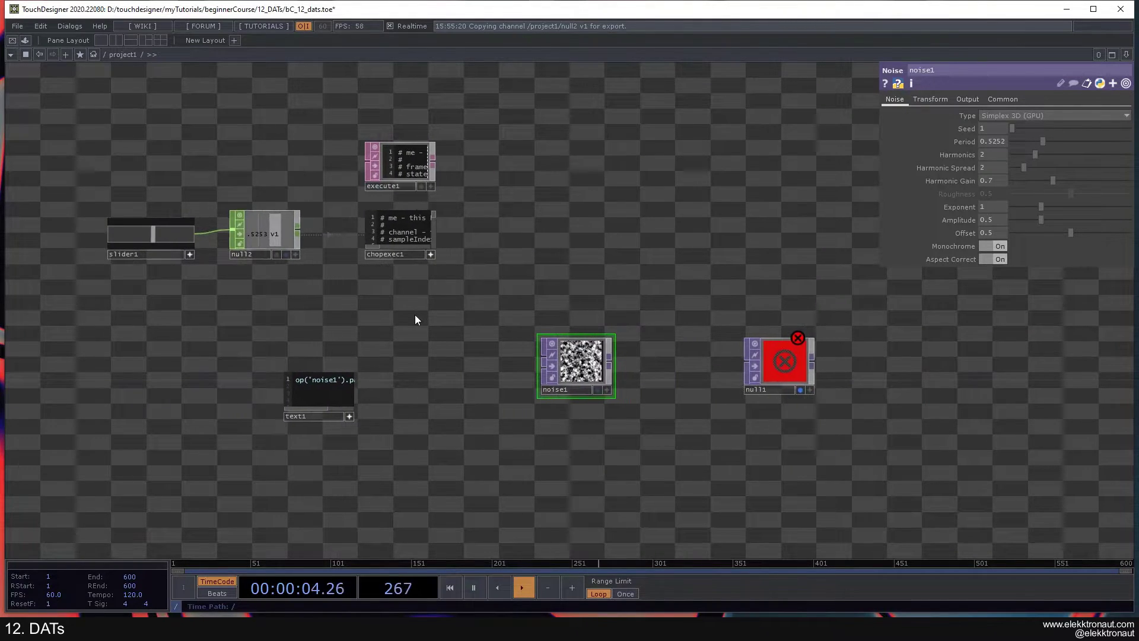
# - Review the CHOP Execute DAT's onValueChange script and the surrounding slider and noise network
pyautogui.scroll(5, 460, 224)
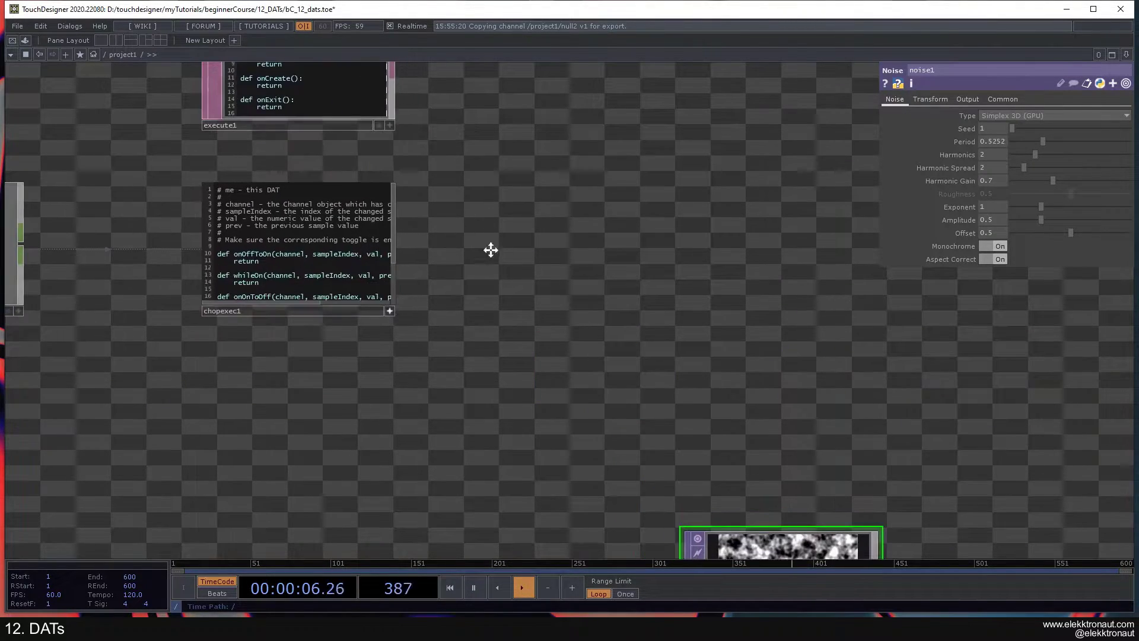
pyautogui.moveTo(479, 242); pyautogui.dragTo(577, 198)
pyautogui.scroll(-3, 599, 262)
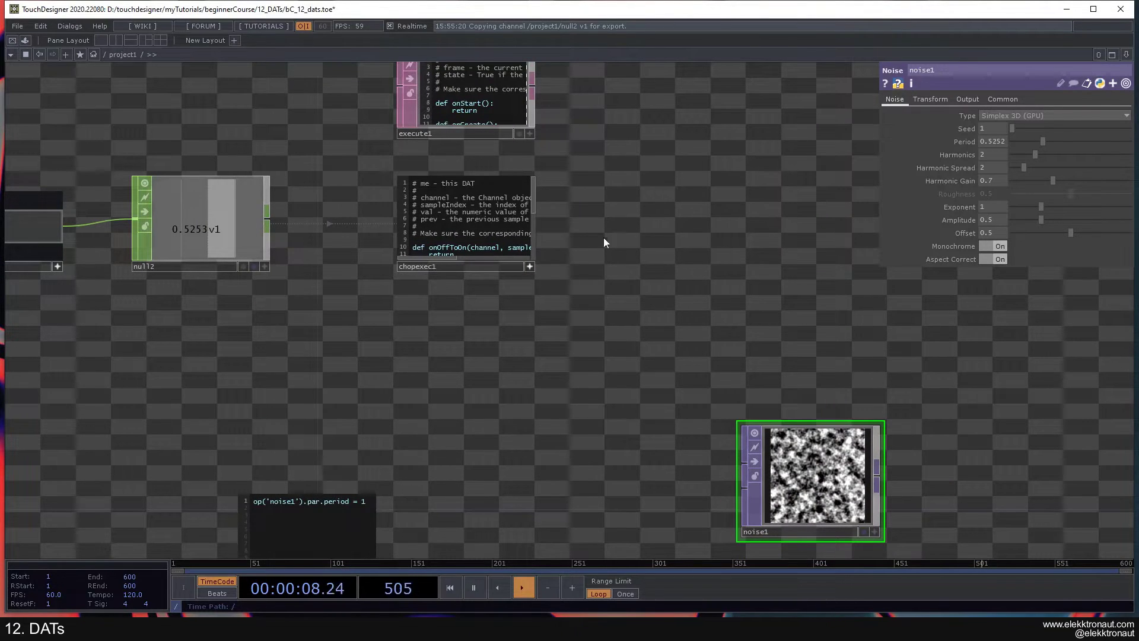
pyautogui.scroll(3, 566, 248)
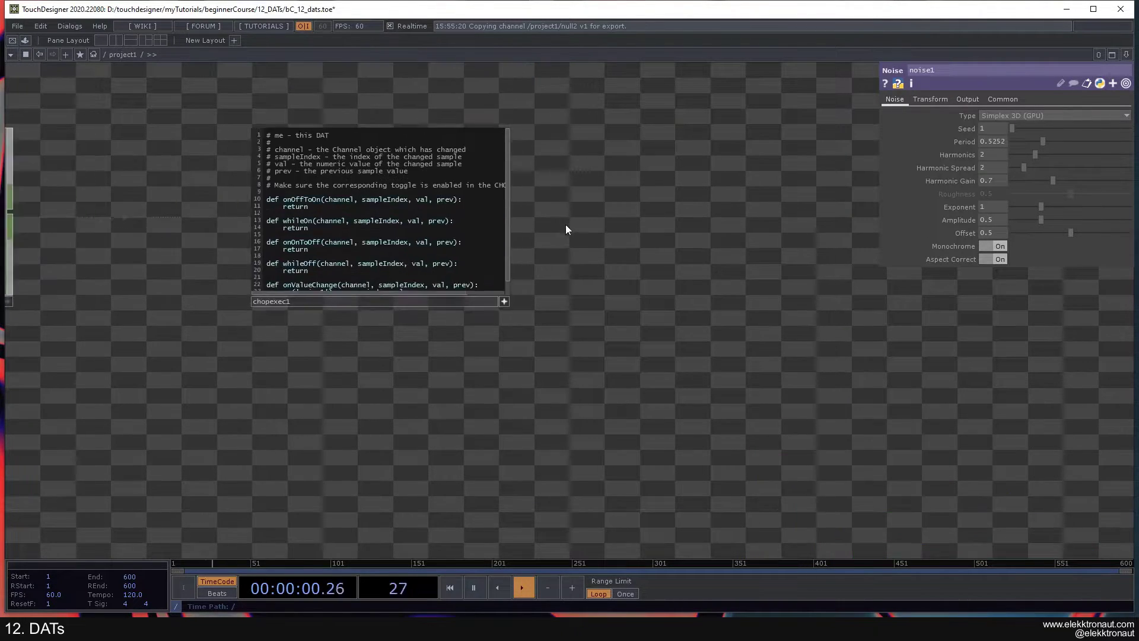
pyautogui.moveTo(564, 227); pyautogui.dragTo(770, 381)
pyautogui.scroll(2, 772, 380)
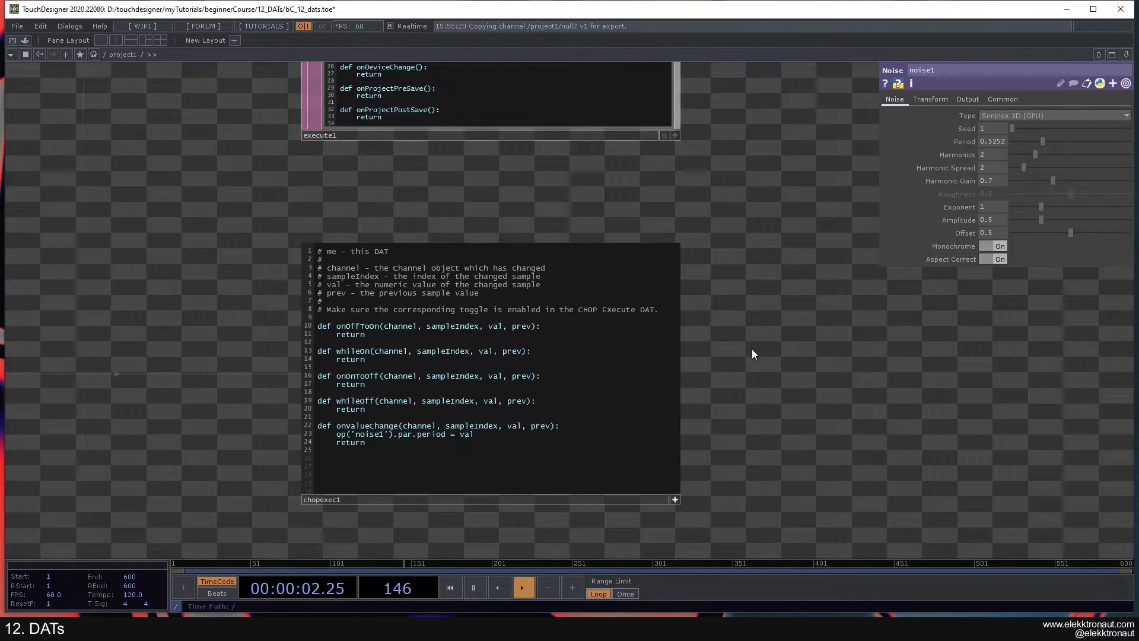
pyautogui.scroll(-3, 715, 335)
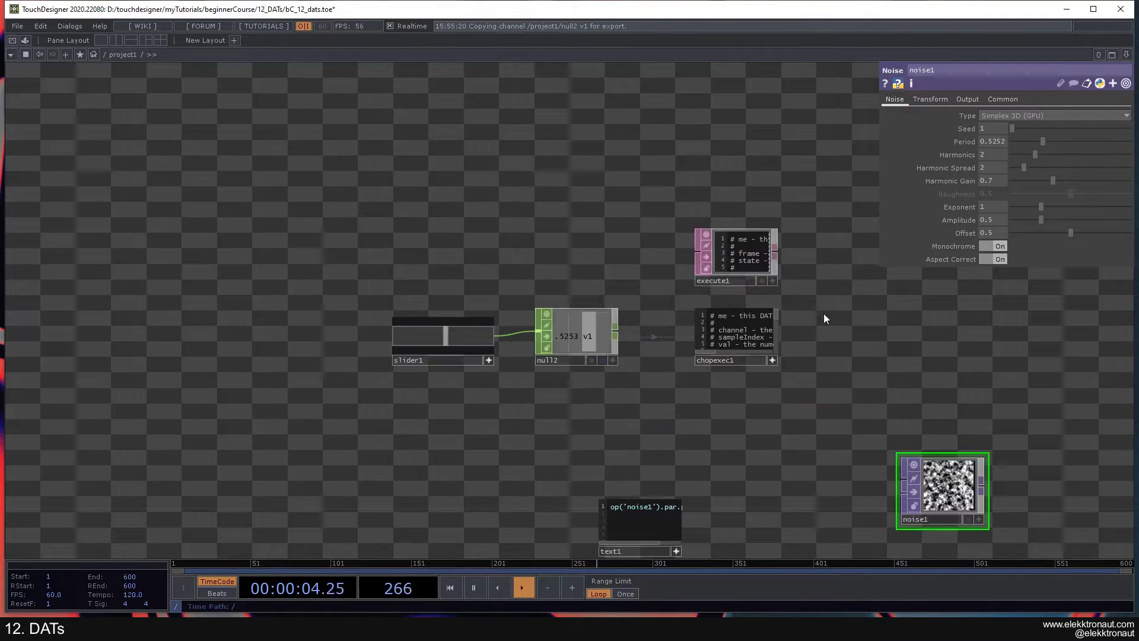
pyautogui.scroll(2, 833, 303)
pyautogui.moveTo(950, 384); pyautogui.dragTo(561, 245)
pyautogui.scroll(-3, 537, 241)
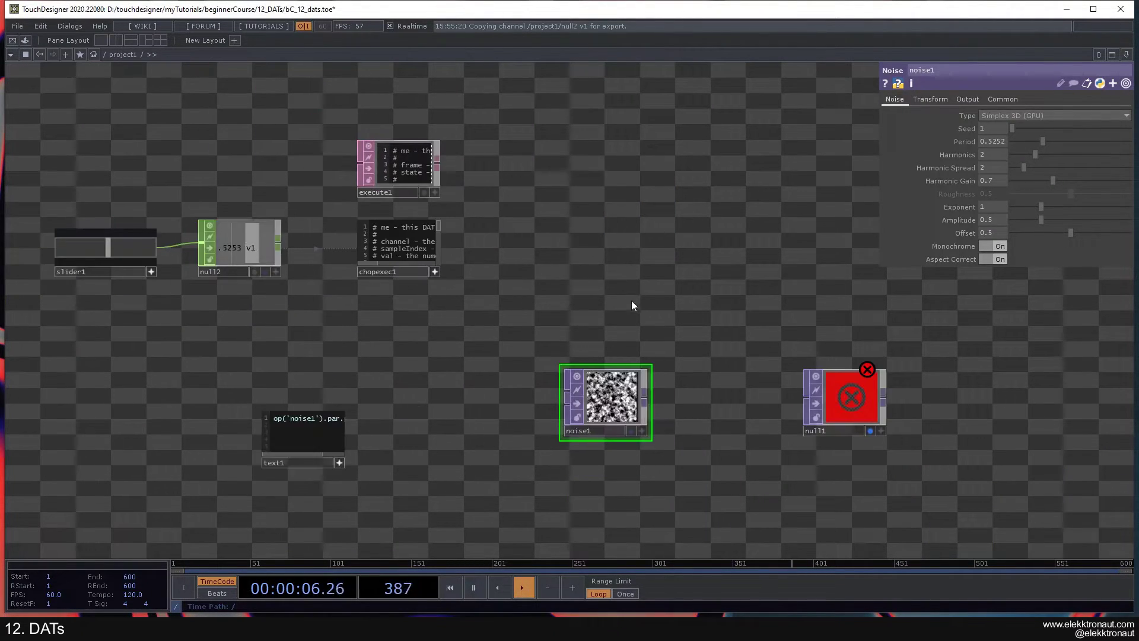
# - Add a Button COMP above the slider and feed it into the Null CHOP in place of the slider
pyautogui.moveTo(332, 356); pyautogui.dragTo(438, 435)
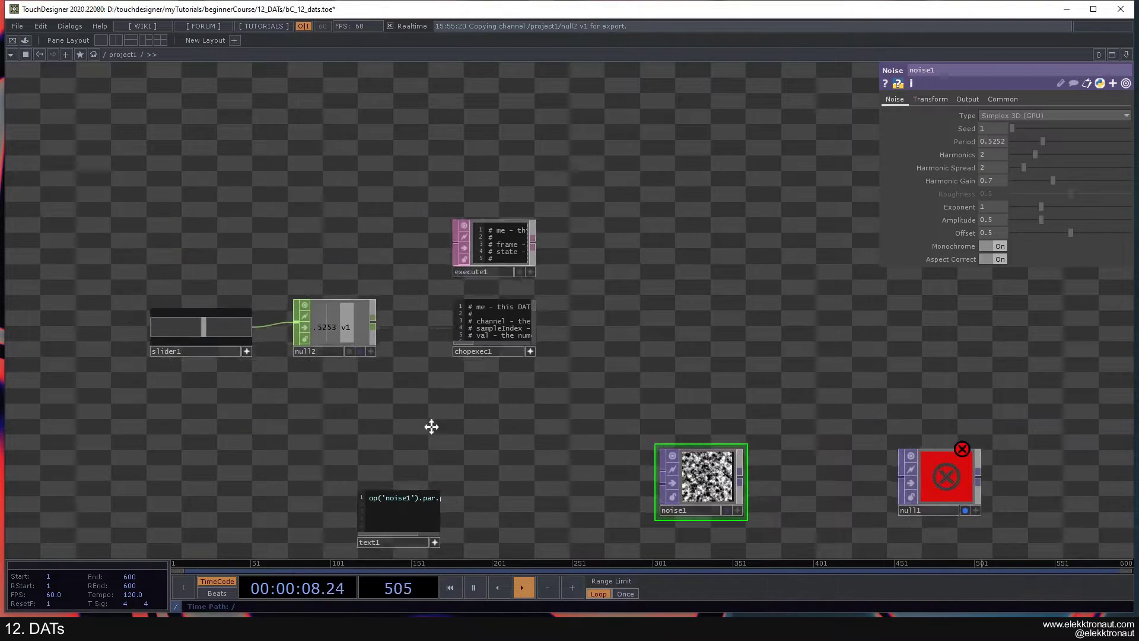
pyautogui.press('Tab')
pyautogui.write('bu')
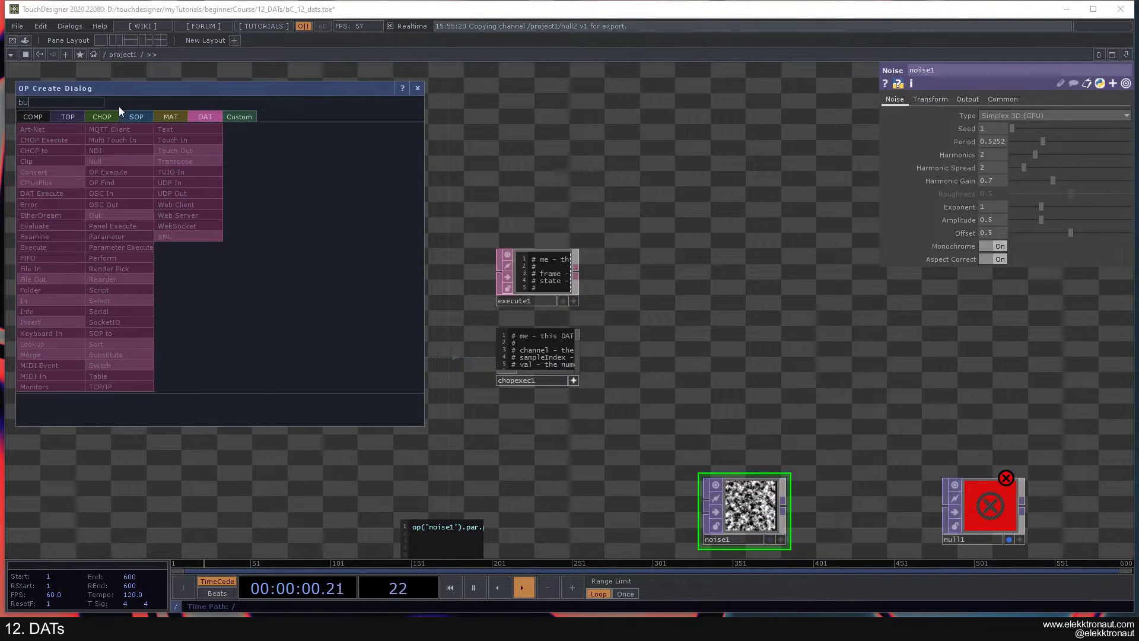
pyautogui.click(43, 119)
pyautogui.click(151, 139)
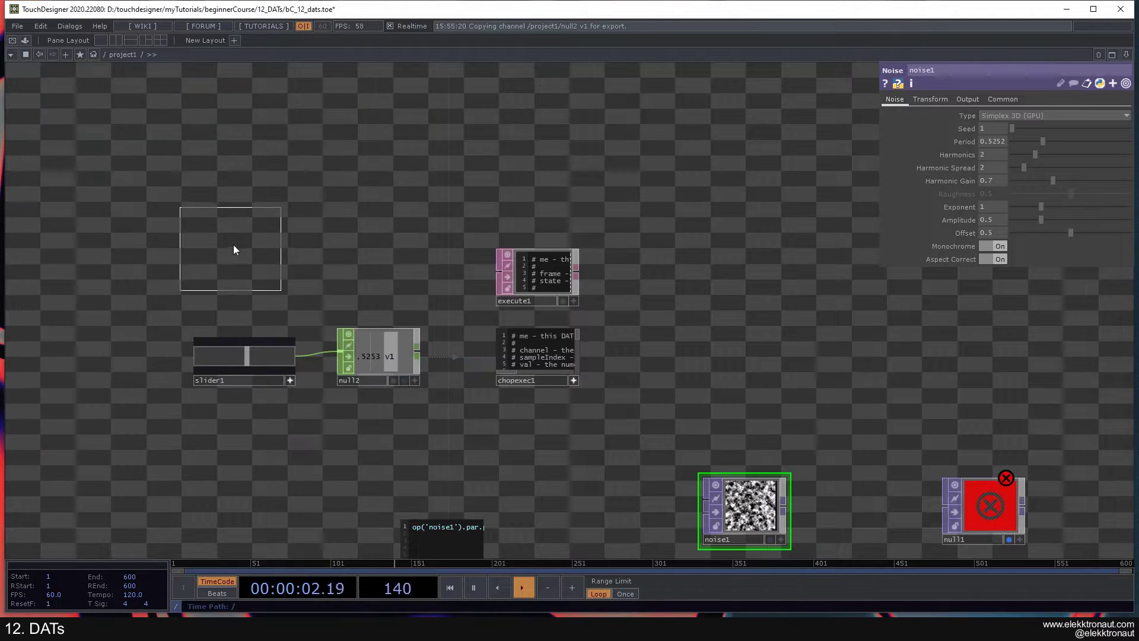
pyautogui.click(245, 226)
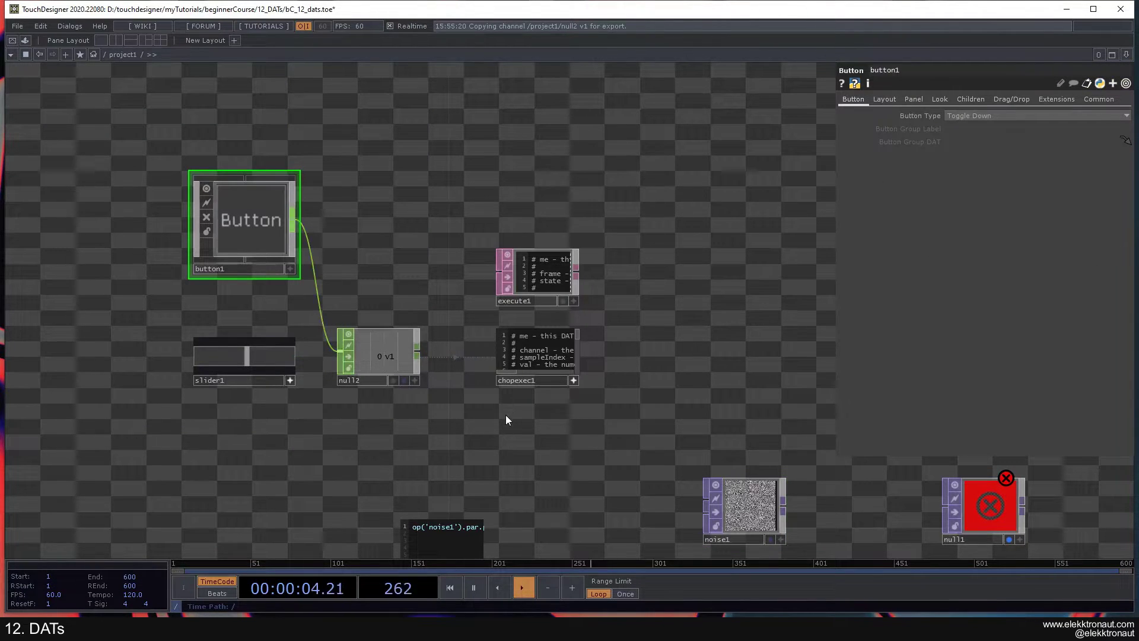
# - Wire the Noise TOP's output to the Null TOP by hand and undo that connection
pyautogui.moveTo(506, 417); pyautogui.dragTo(318, 315)
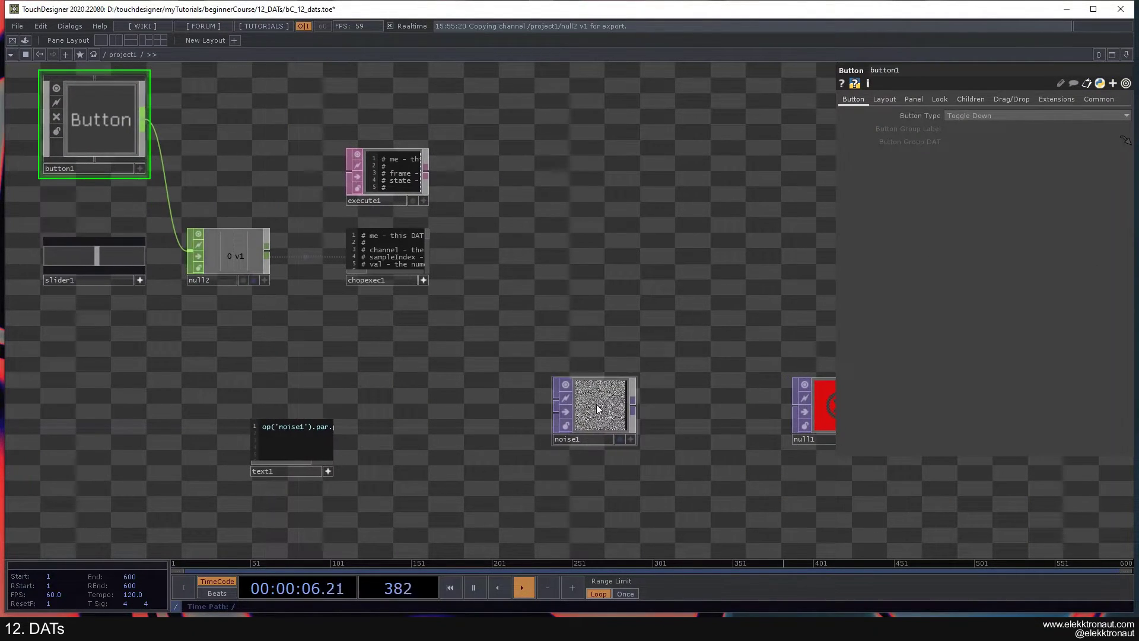
pyautogui.click(595, 403)
pyautogui.press('h')
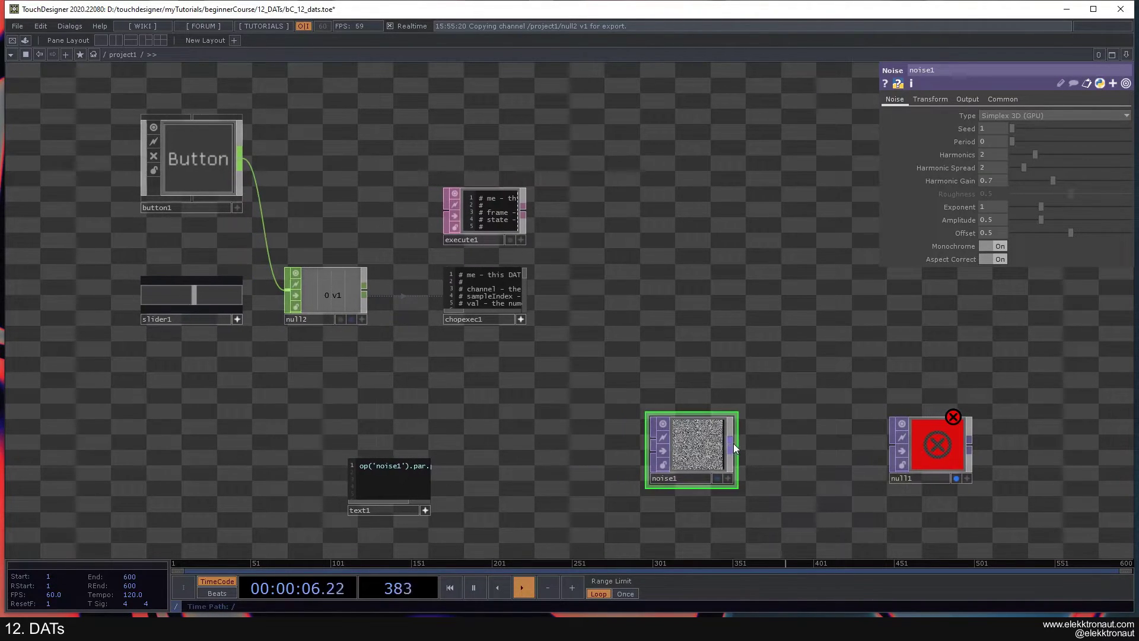
pyautogui.moveTo(733, 443); pyautogui.dragTo(888, 443)
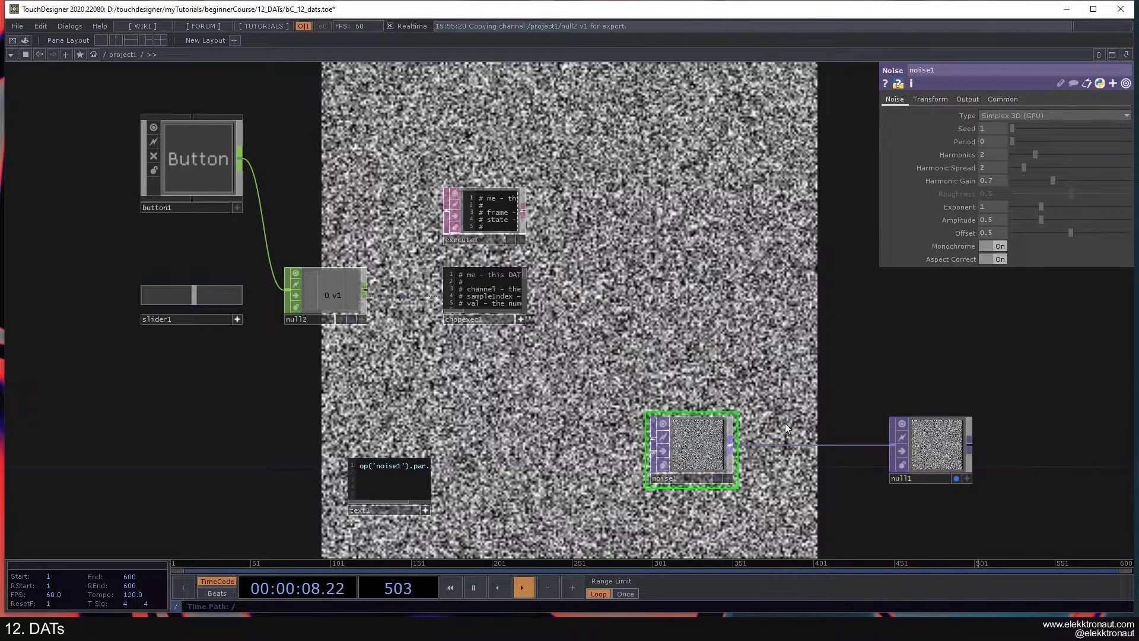
pyautogui.hotkey('ctrl', 'z')
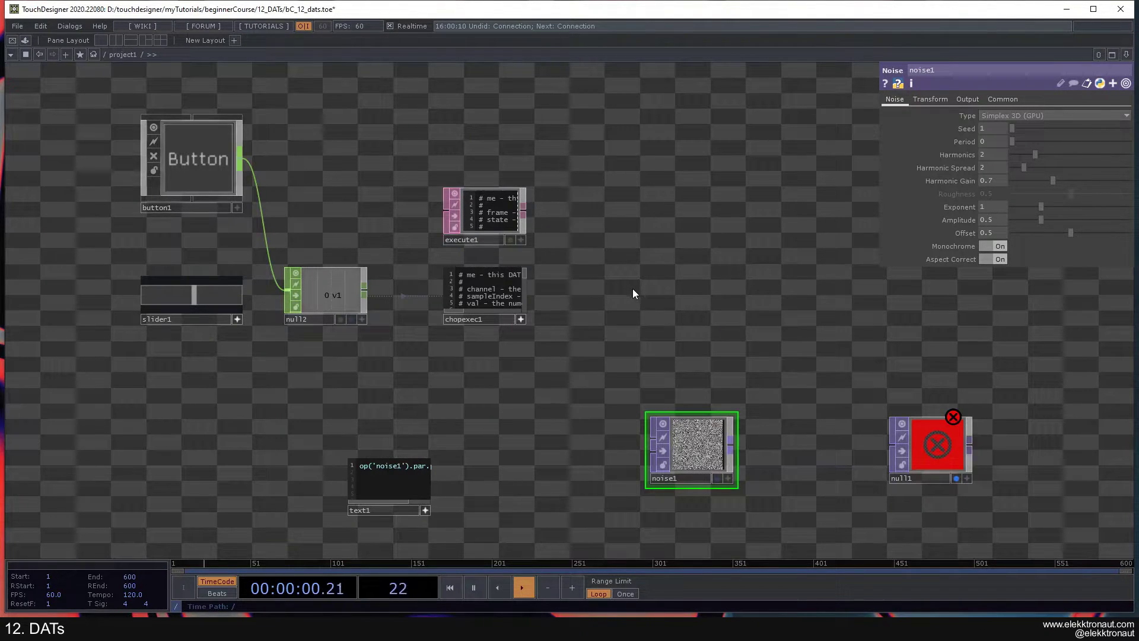
# - Make the button interactive and enable the Off to On callback of the CHOP Execute DAT, keeping its script editable
pyautogui.click(238, 208)
pyautogui.scroll(10, 598, 280)
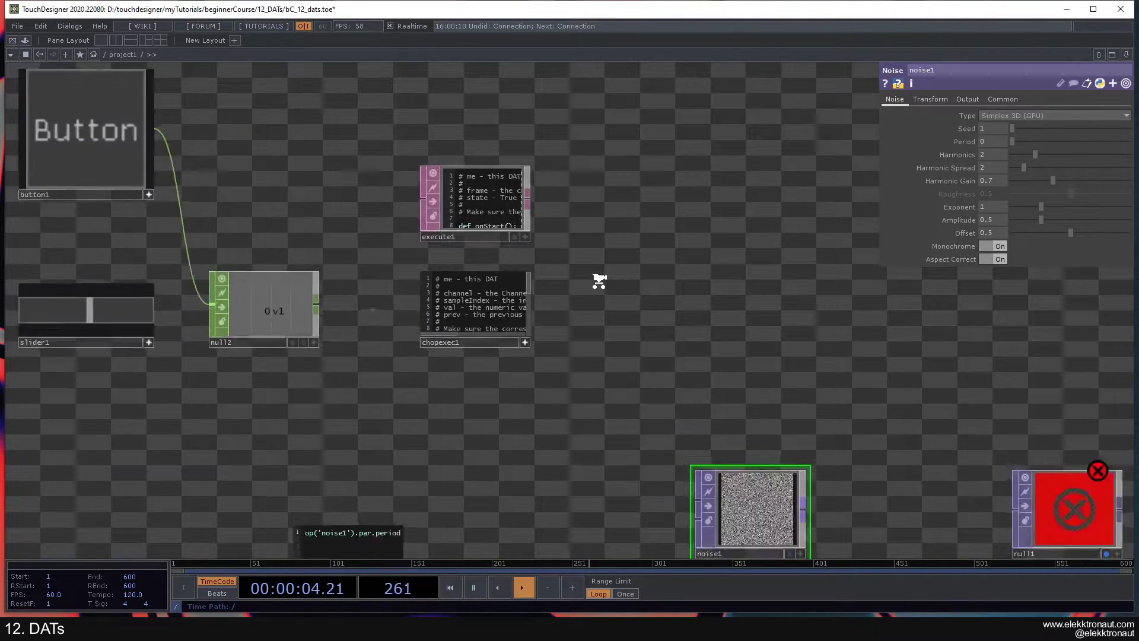
pyautogui.click(579, 262)
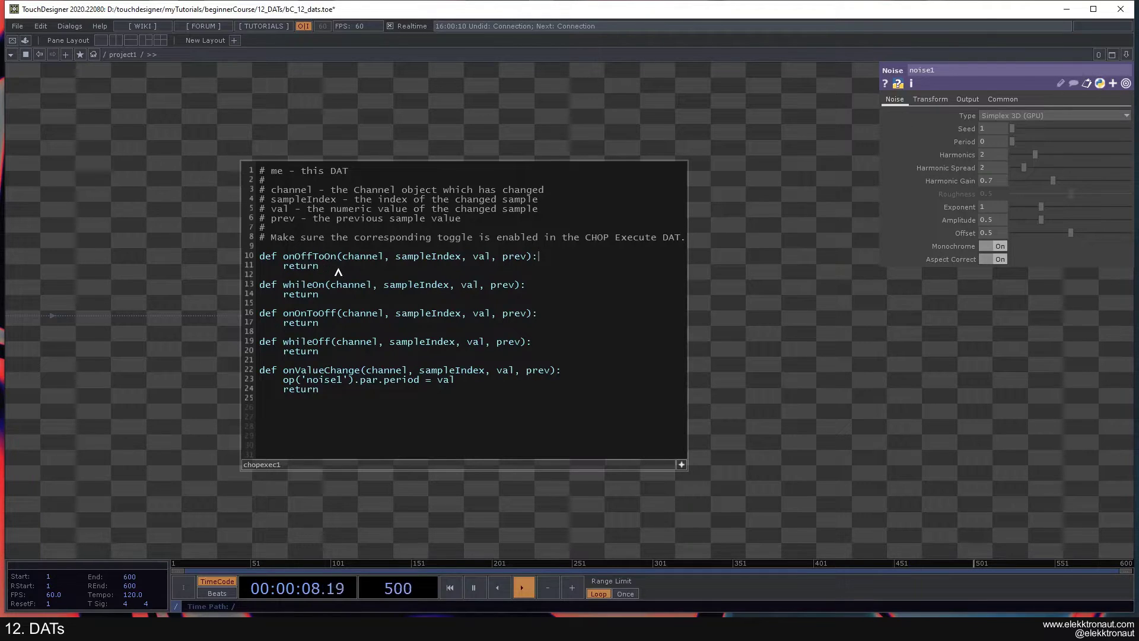
pyautogui.scroll(-4, 339, 270)
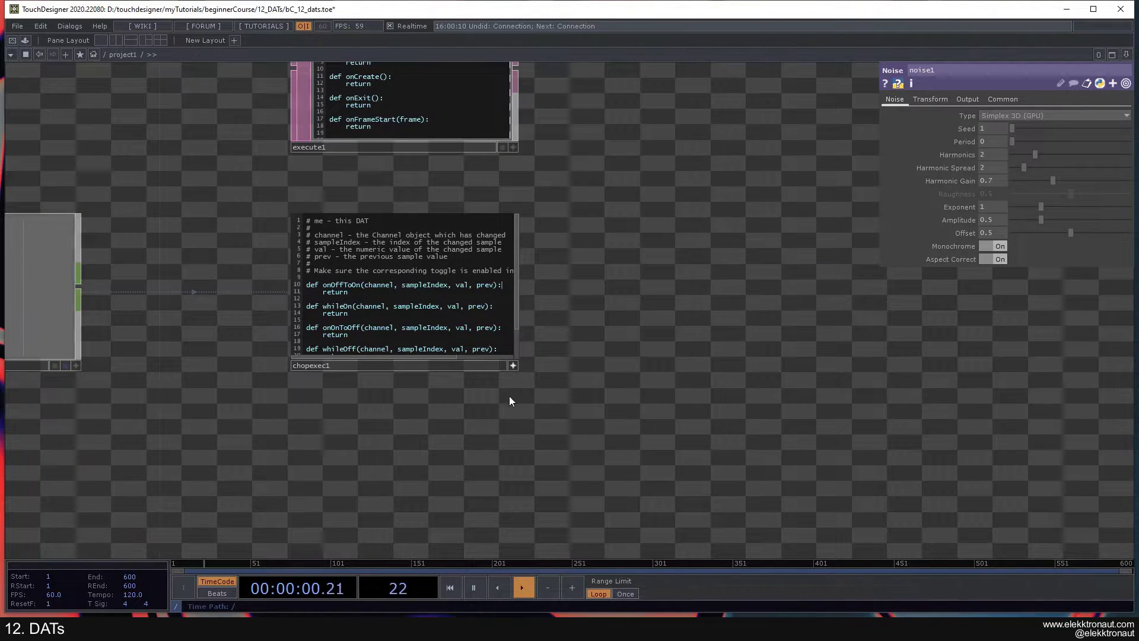
pyautogui.click(512, 365)
pyautogui.click(401, 270)
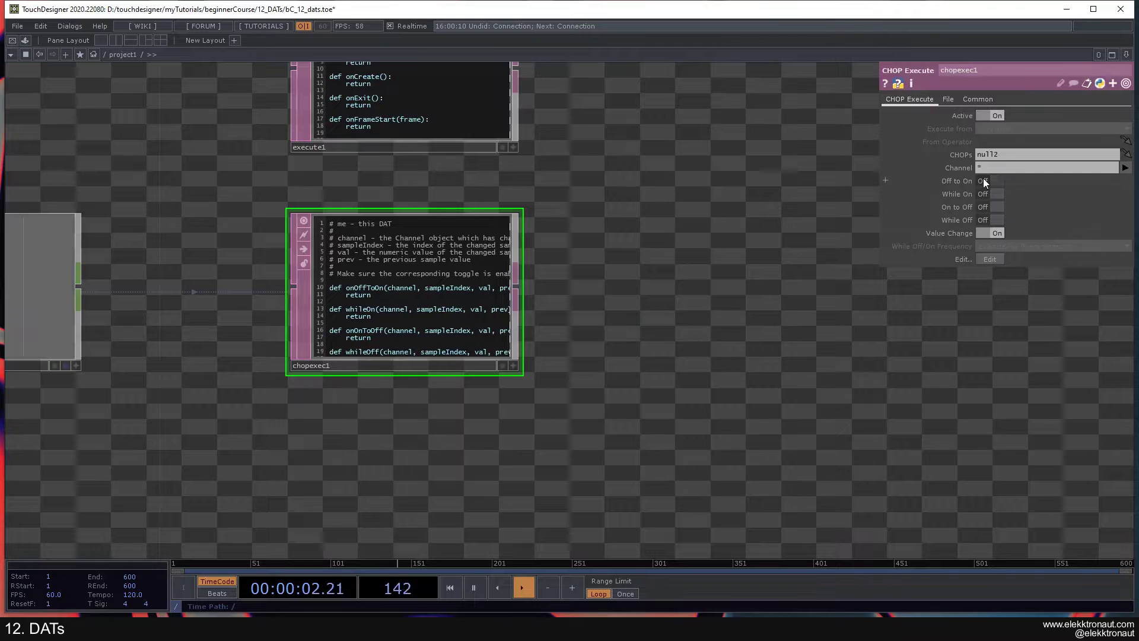
pyautogui.scroll(3, 510, 371)
pyautogui.click(525, 361)
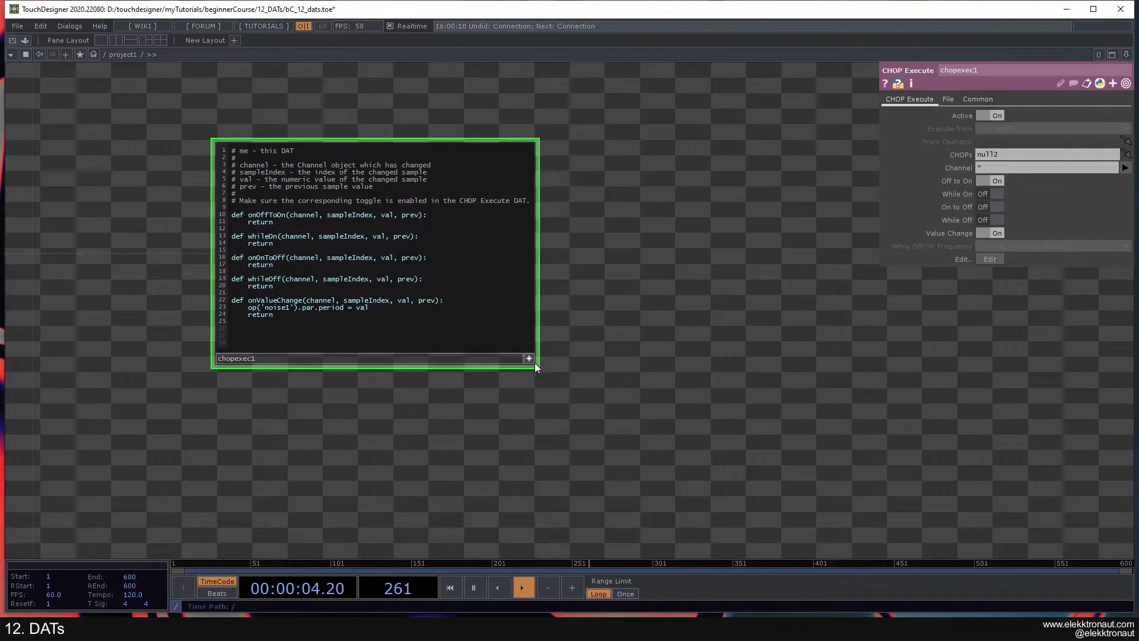
# - Add the line op('noise1').outputConnectors[0] inside onOffToOn, above its return statement
pyautogui.scroll(-5, 665, 319)
pyautogui.scroll(4, 689, 309)
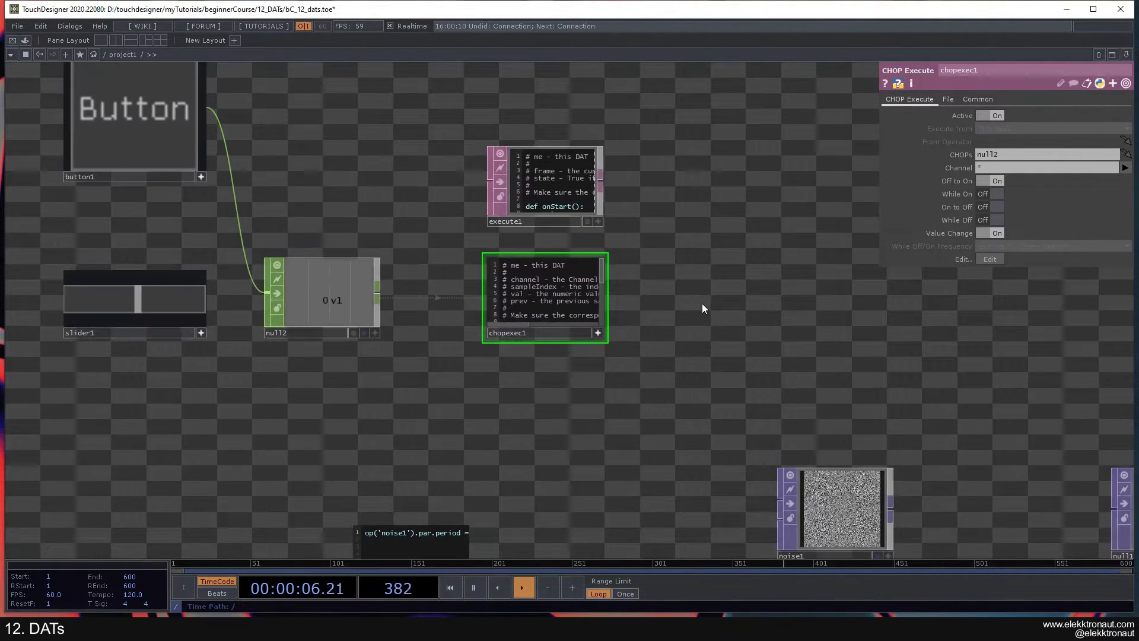
pyautogui.press('h')
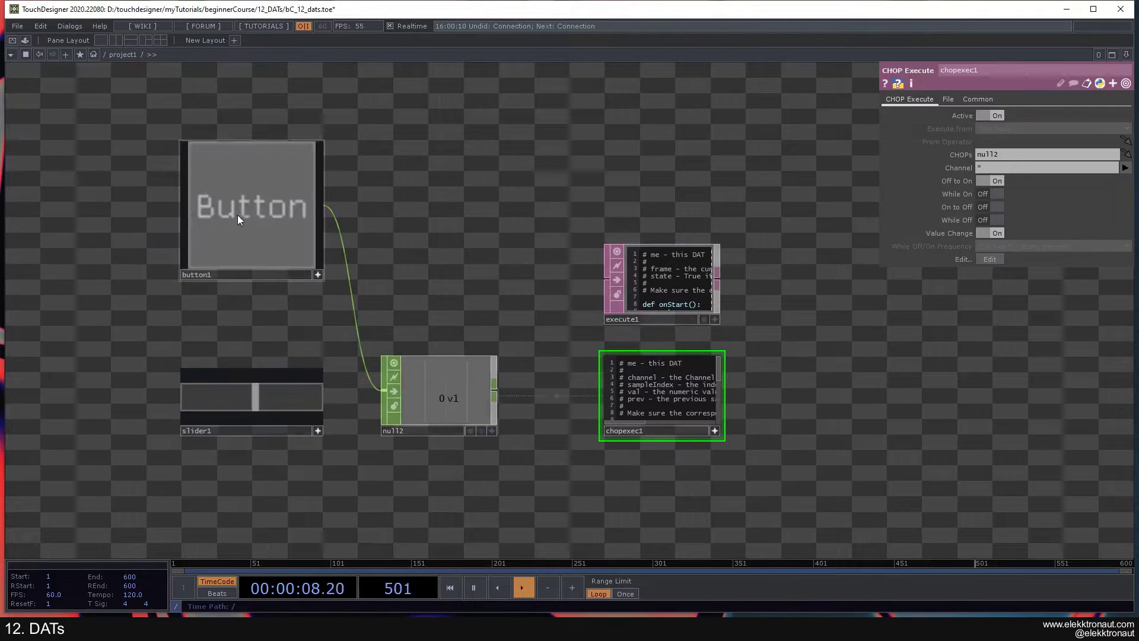
pyautogui.moveTo(541, 326); pyautogui.dragTo(356, 309)
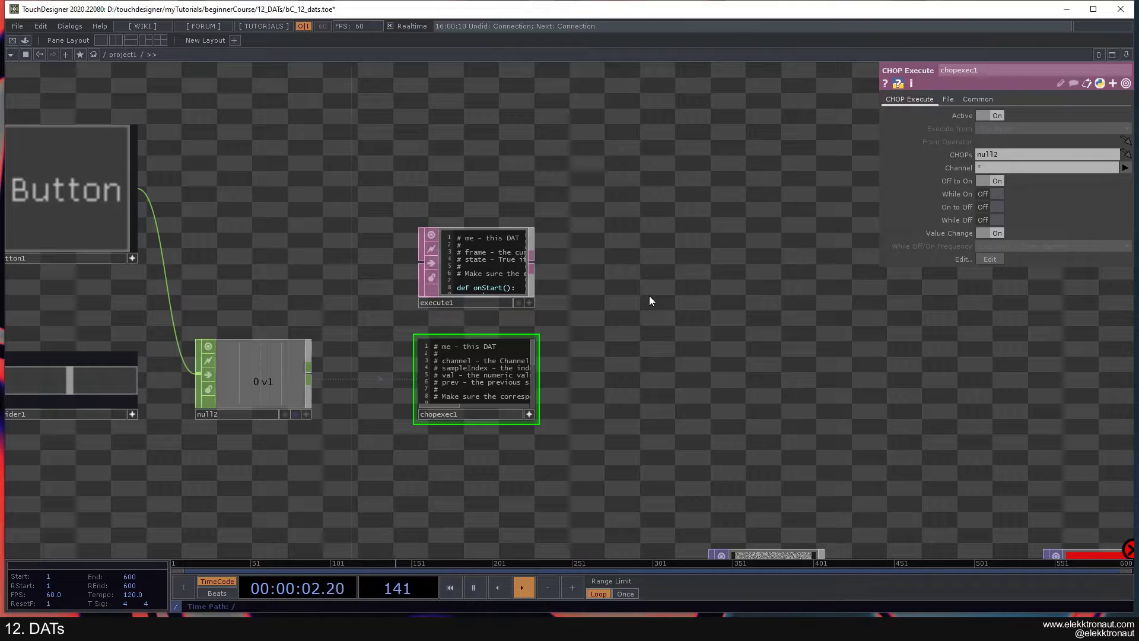
pyautogui.hotkey('shift', 'h')
pyautogui.click(554, 229)
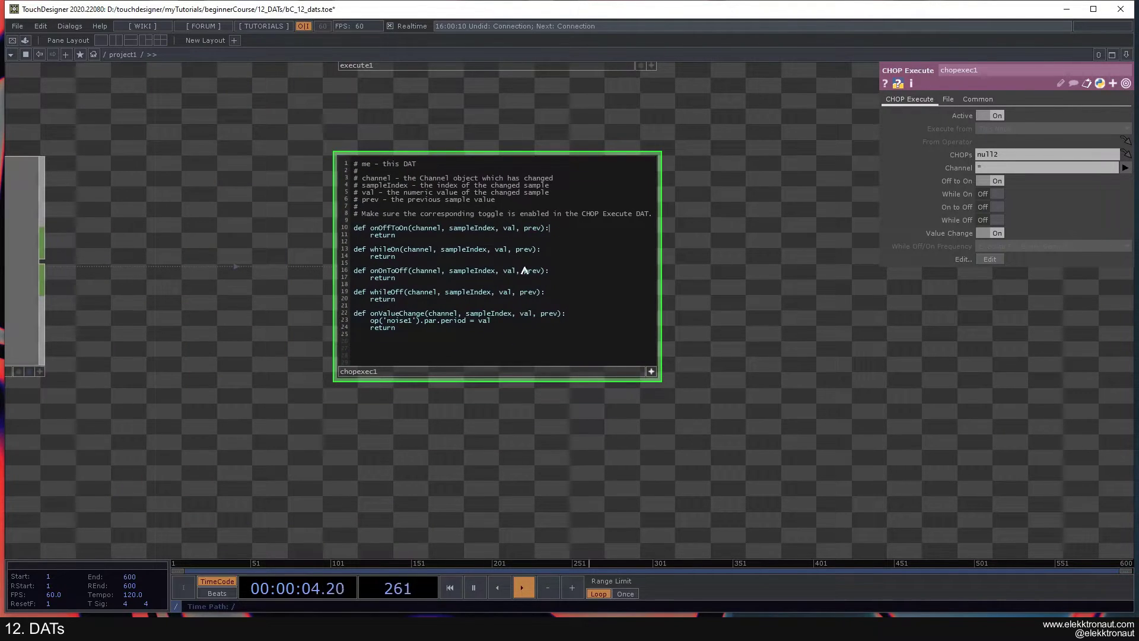
pyautogui.press('Return')
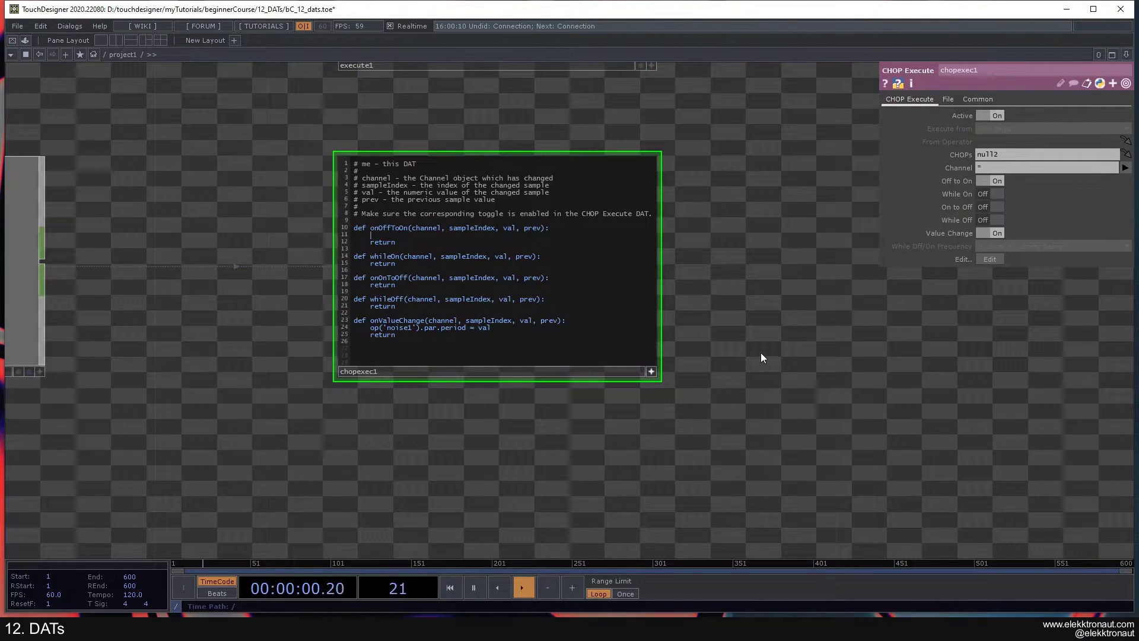
pyautogui.write("op('noise1').outConnectors")
pyautogui.click(439, 238)
pyautogui.write('put')
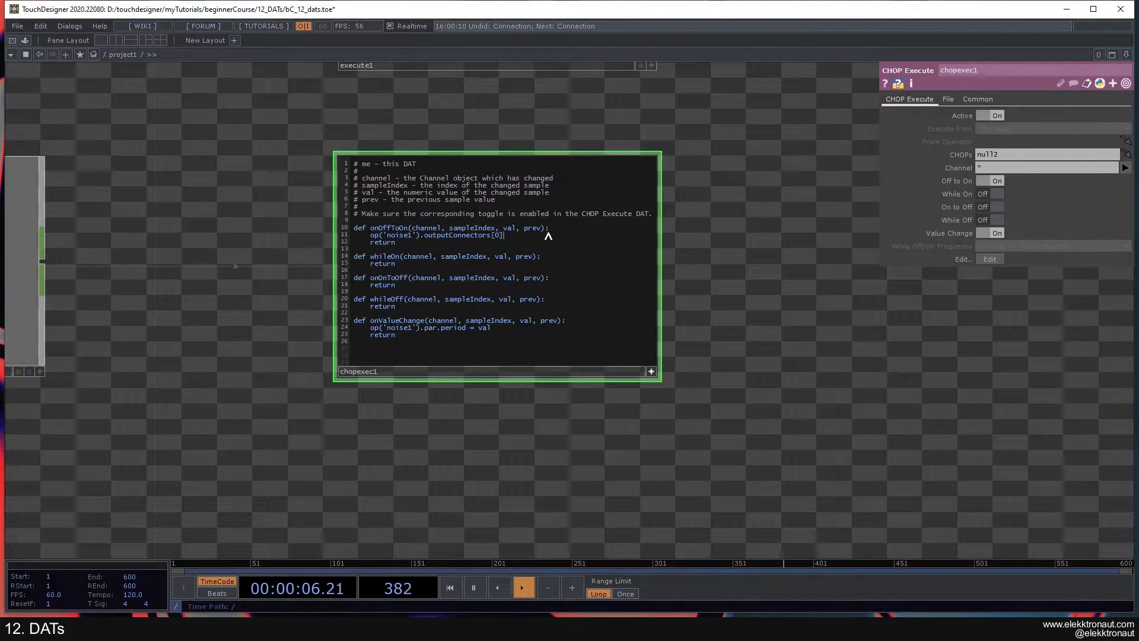
# - Examine the Noise TOP's output connector and the unconnected Null TOP beside it
pyautogui.scroll(-2, 619, 333)
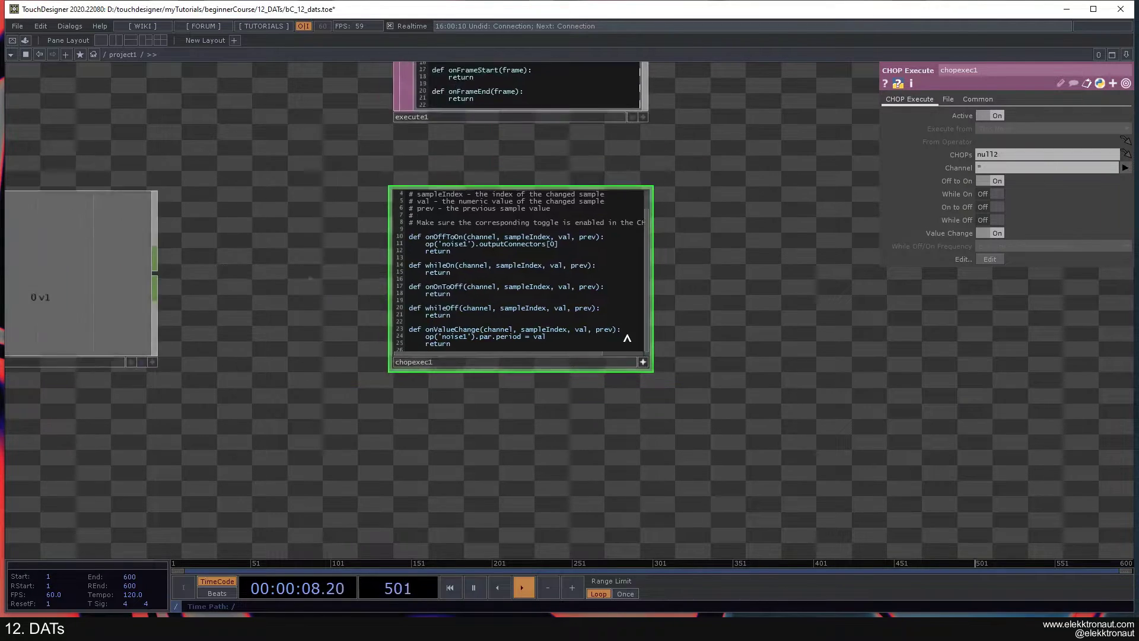
pyautogui.moveTo(619, 332); pyautogui.dragTo(429, 193)
pyautogui.scroll(-4, 430, 192)
pyautogui.scroll(2, 510, 267)
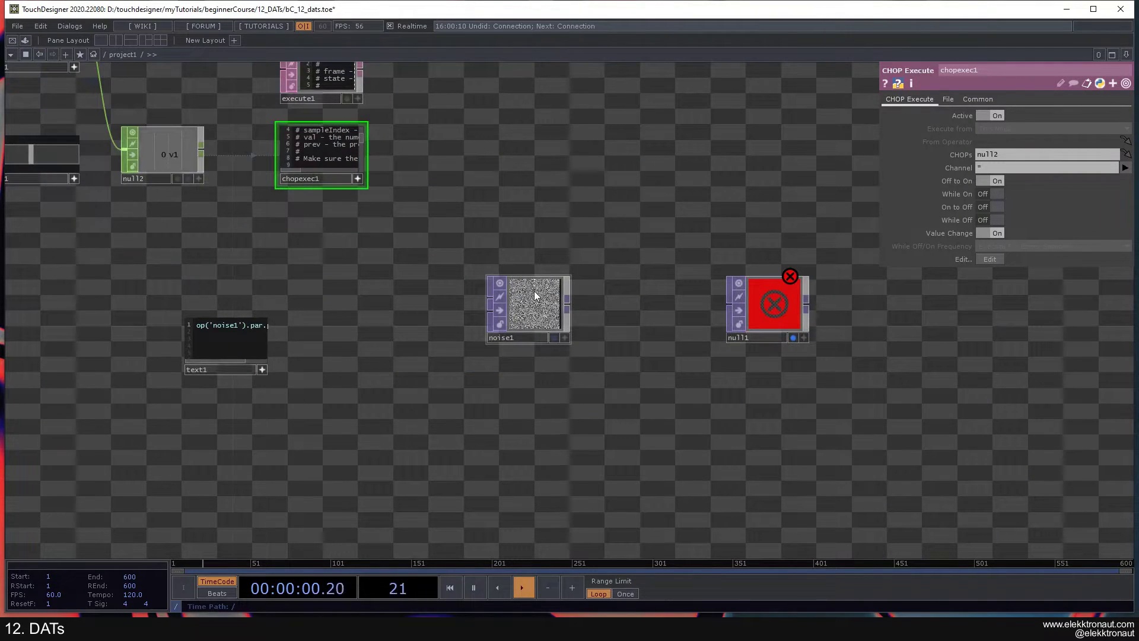
pyautogui.scroll(3, 535, 291)
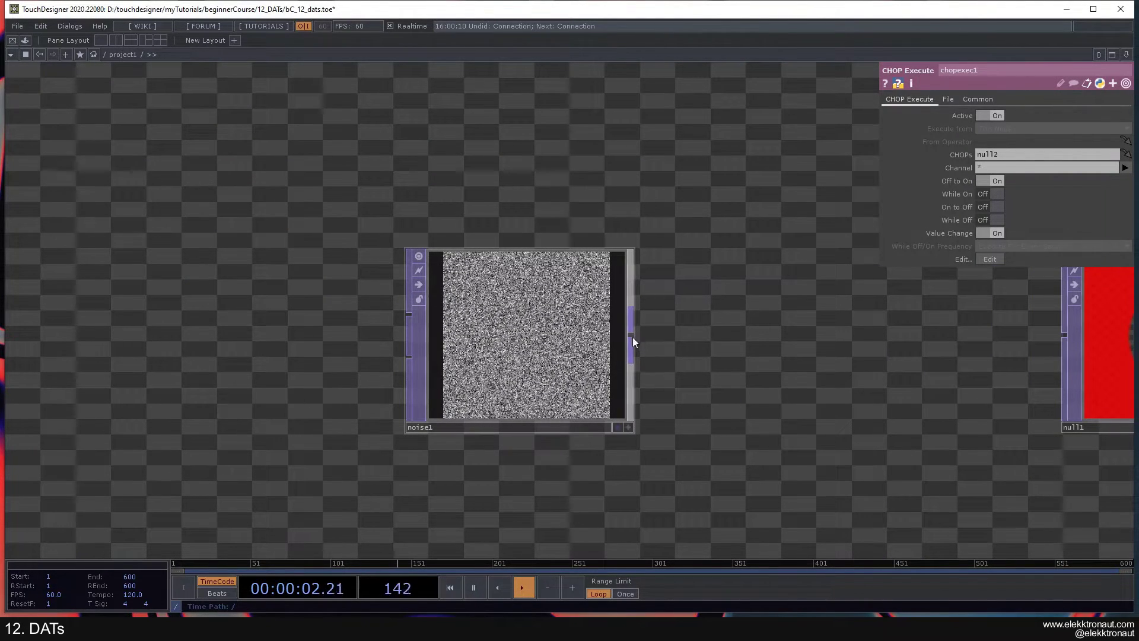
pyautogui.scroll(-3, 633, 336)
pyautogui.moveTo(515, 214); pyautogui.dragTo(592, 316)
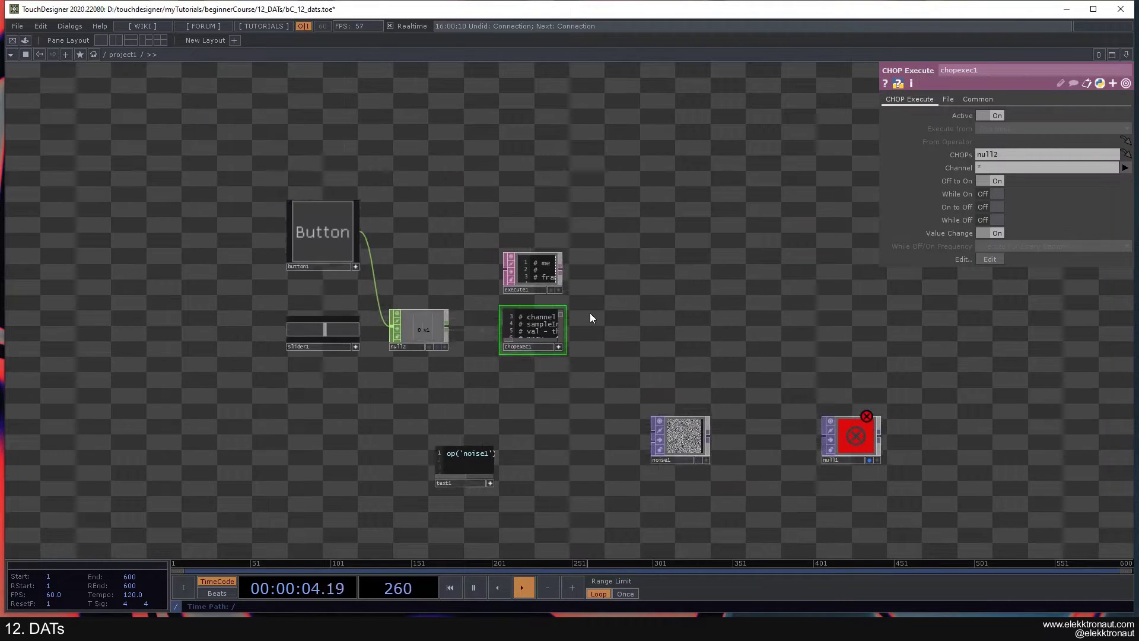
# - Extend the output connector line in onOffToOn with .connect(op('null1')) to wire the noise to the Null TOP
pyautogui.scroll(6, 592, 317)
pyautogui.moveTo(573, 374); pyautogui.dragTo(757, 306)
pyautogui.scroll(1, 702, 328)
pyautogui.moveTo(517, 315); pyautogui.dragTo(521, 313)
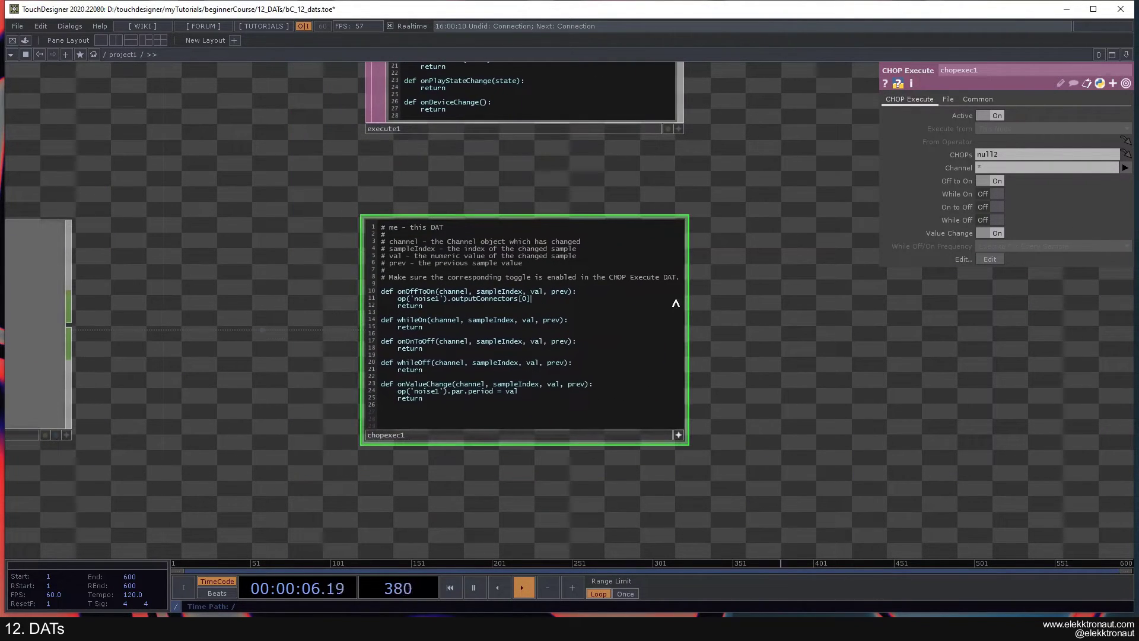
pyautogui.write('.')
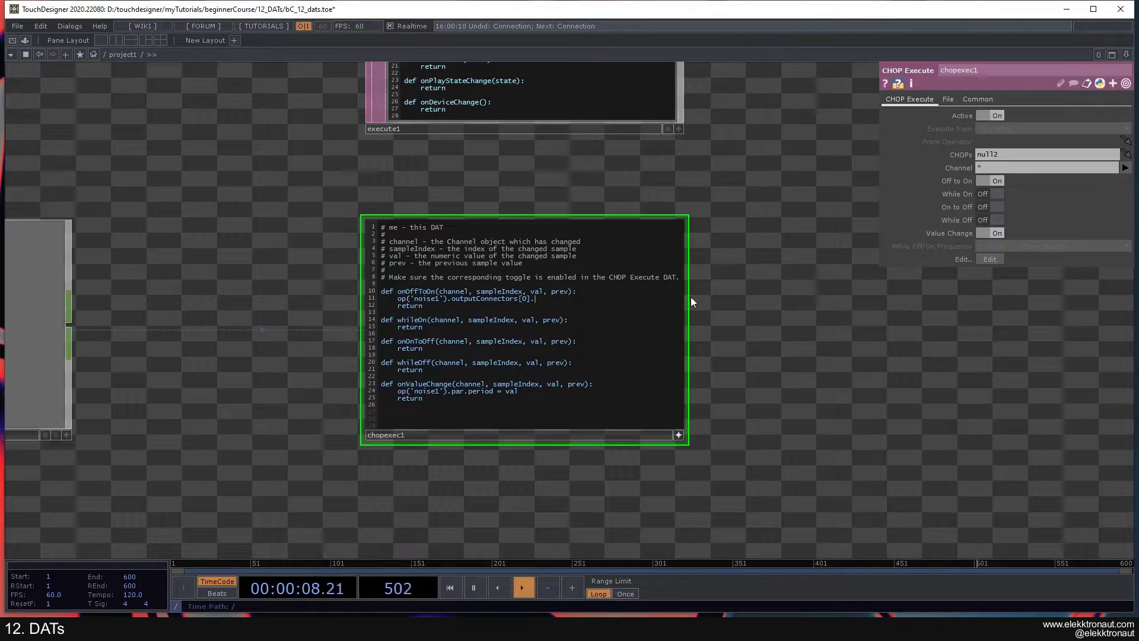
pyautogui.write('connect')
pyautogui.write("(op('null1'))")
pyautogui.press('Escape')
# - Switch the button on to run the connect script, disconnect the noise wire, and toggle the button off and on again
pyautogui.scroll(-5, 787, 329)
pyautogui.moveTo(889, 390); pyautogui.dragTo(536, 257)
pyautogui.moveTo(134, 116); pyautogui.dragTo(127, 176)
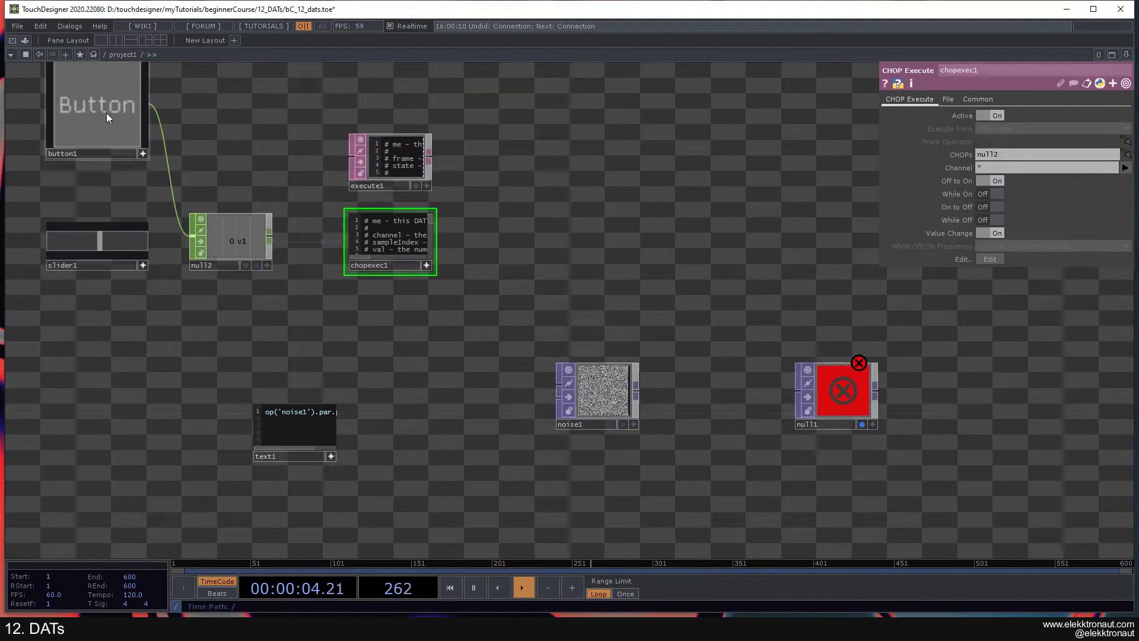
pyautogui.click(105, 112)
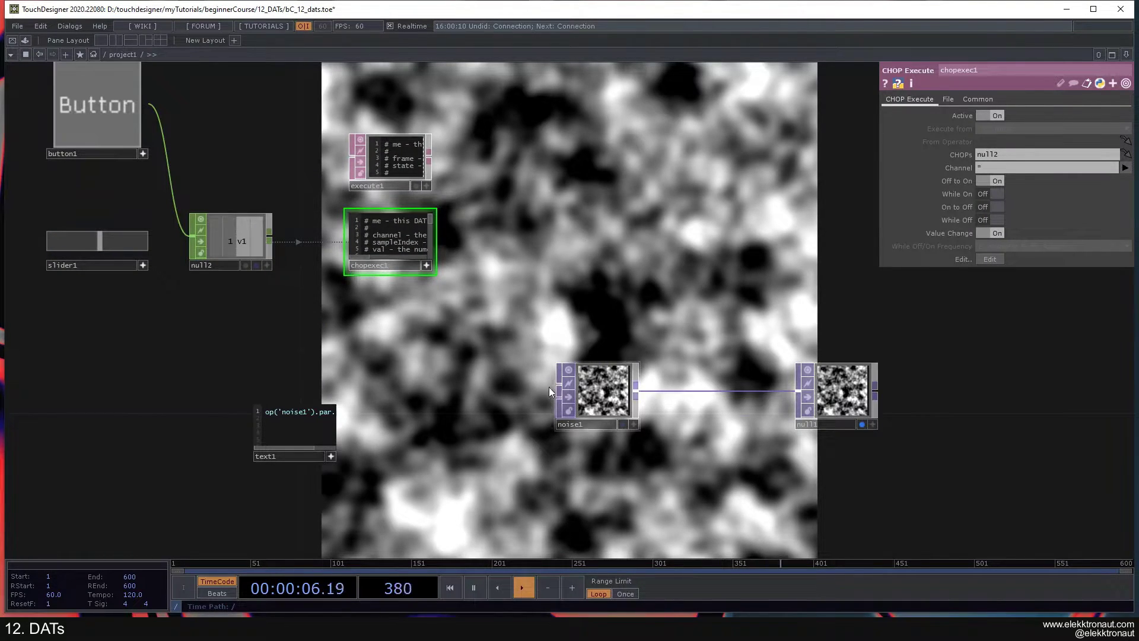
pyautogui.rightClick(727, 390)
pyautogui.click(756, 416)
pyautogui.click(116, 116)
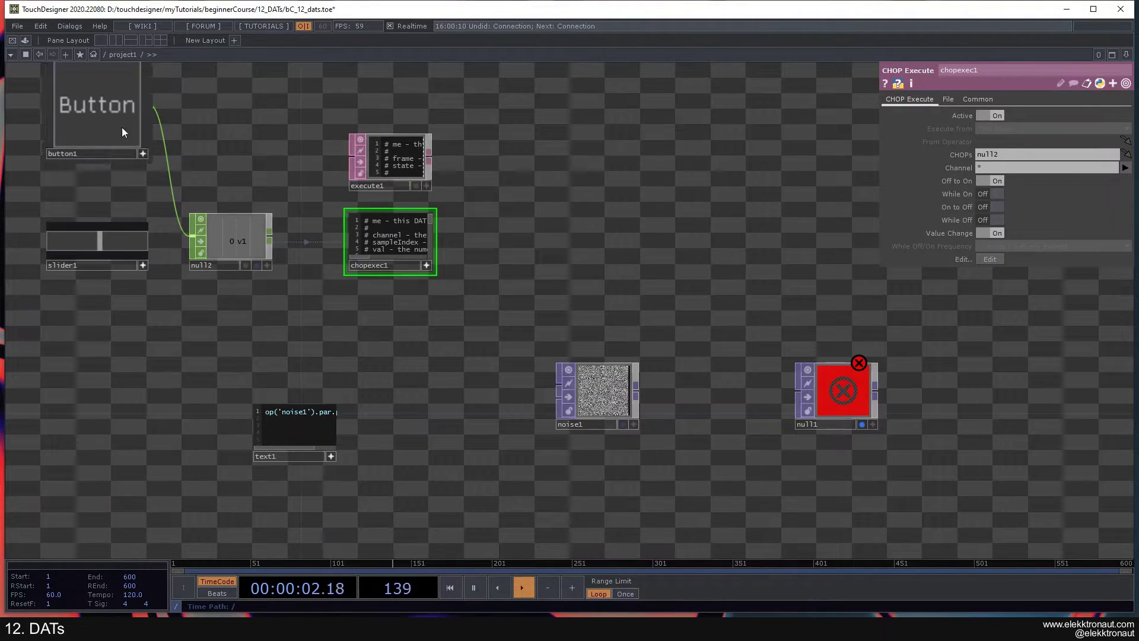
pyautogui.click(120, 126)
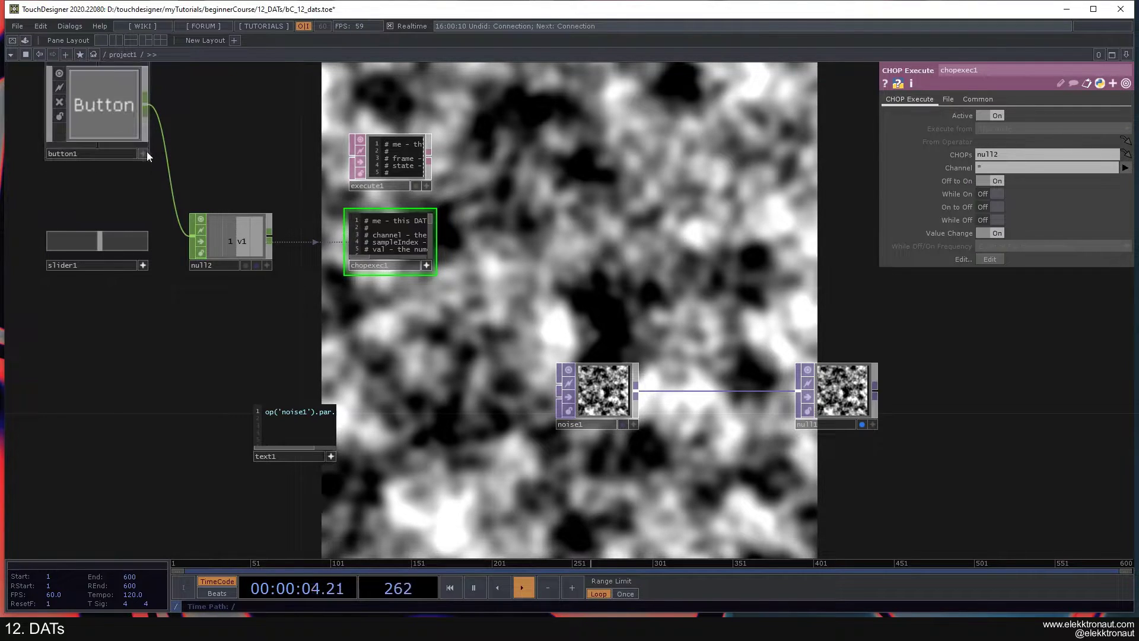
# - Change the button's type to Momentary and make it interactive again
pyautogui.click(77, 142)
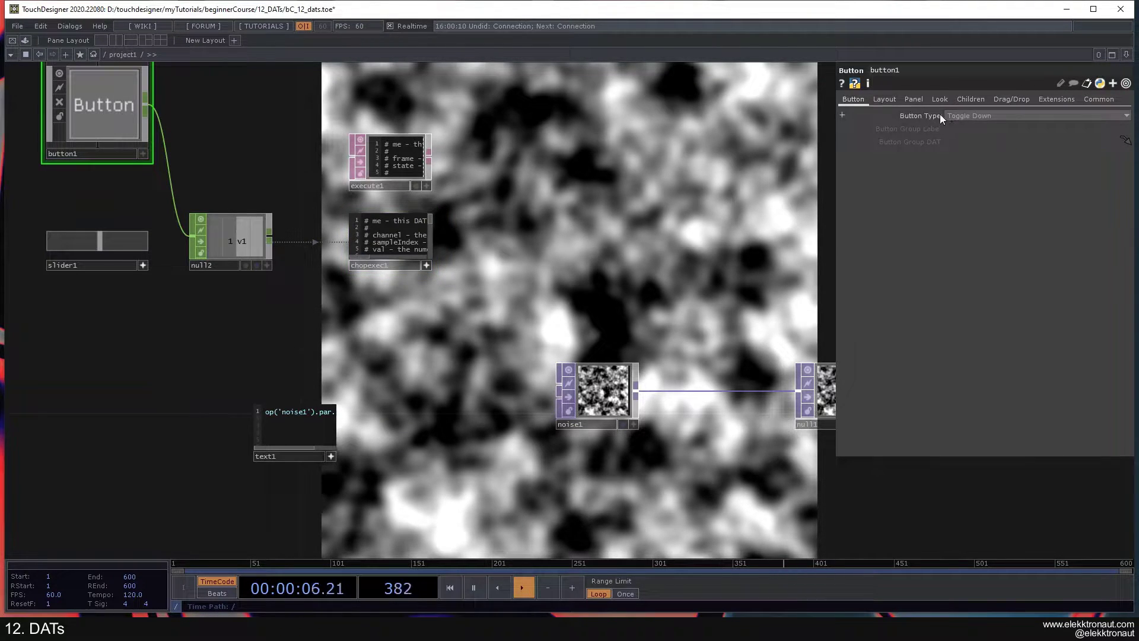
pyautogui.click(979, 116)
pyautogui.click(982, 117)
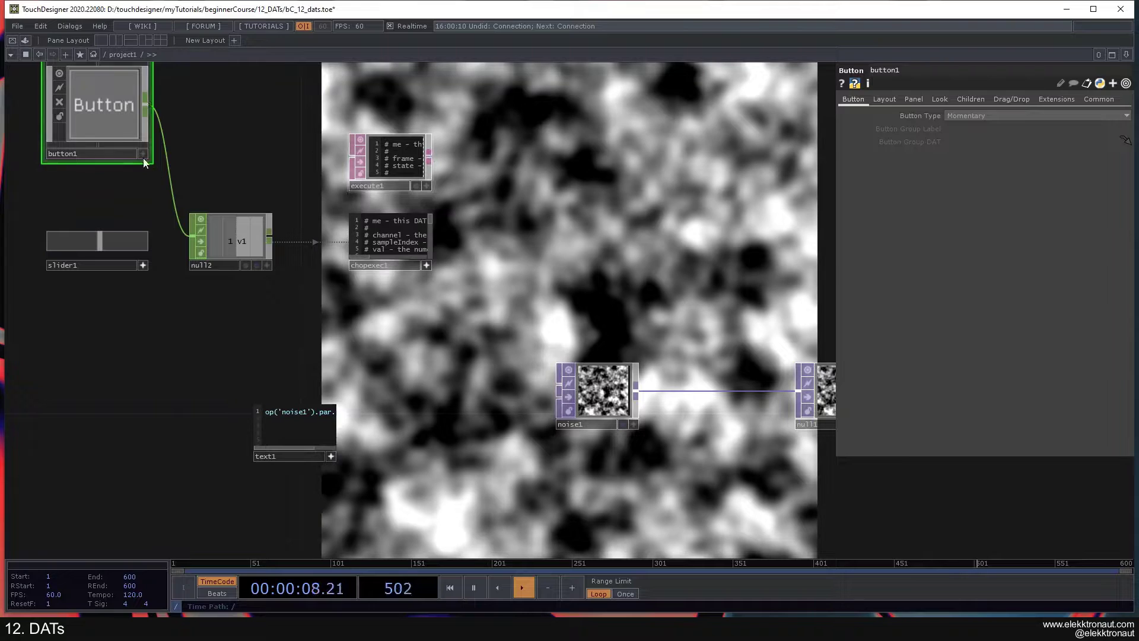
pyautogui.click(126, 140)
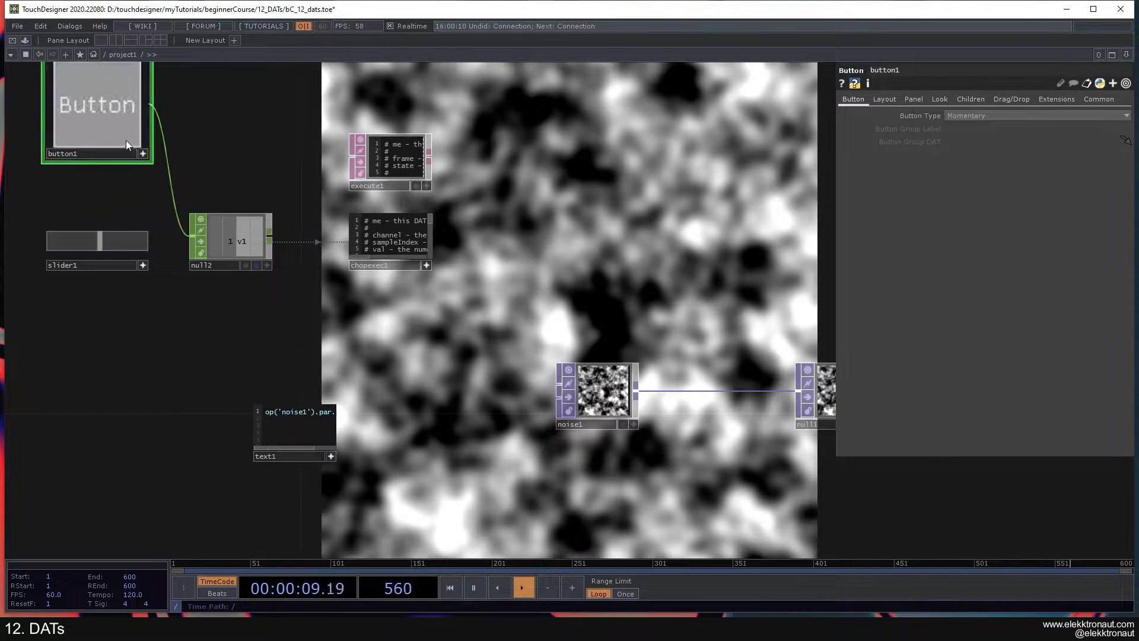
# - Disconnect the Noise TOP from the Null TOP and trigger the momentary button to reconnect them, repeating the test twice
pyautogui.rightClick(707, 390)
pyautogui.click(725, 423)
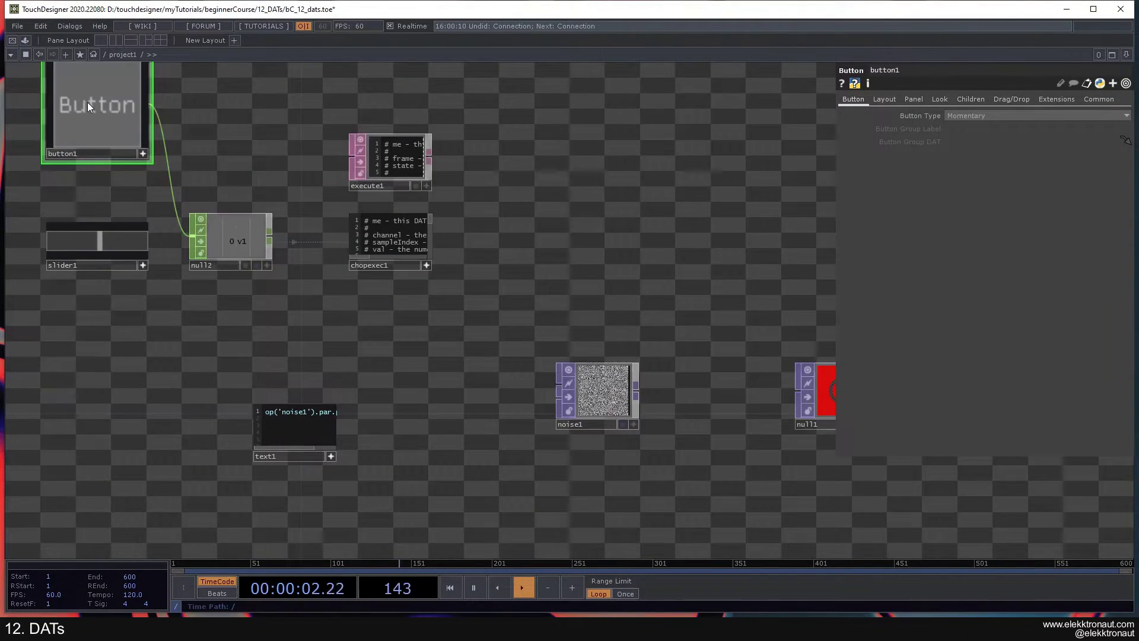
pyautogui.click(87, 102)
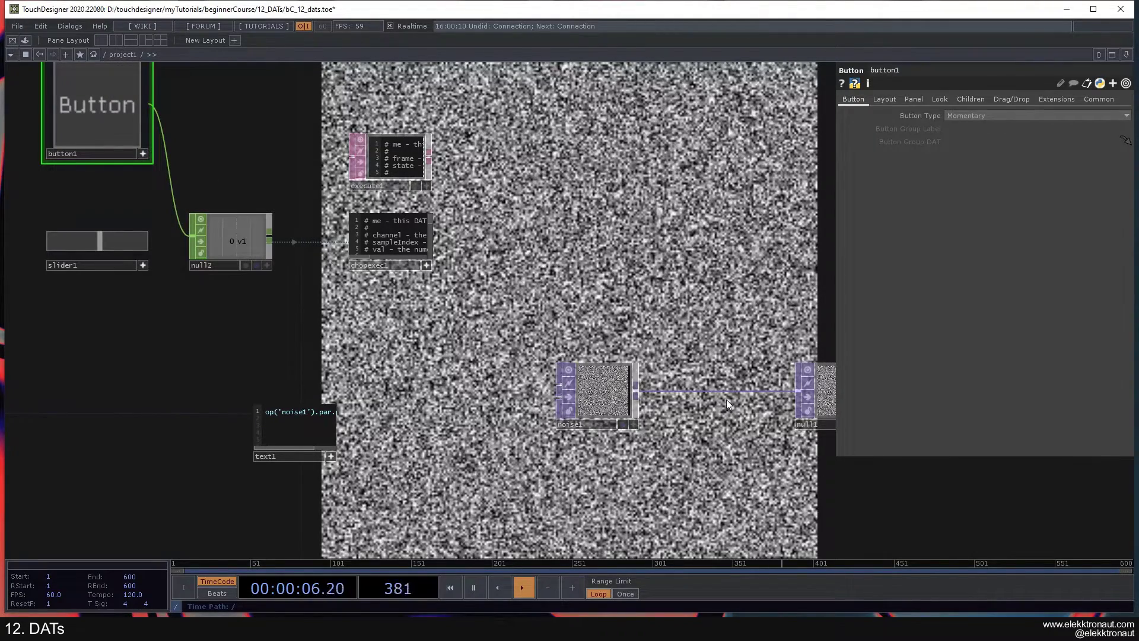
pyautogui.rightClick(725, 394)
pyautogui.rightClick(699, 390)
pyautogui.rightClick(691, 393)
pyautogui.click(724, 419)
pyautogui.click(119, 107)
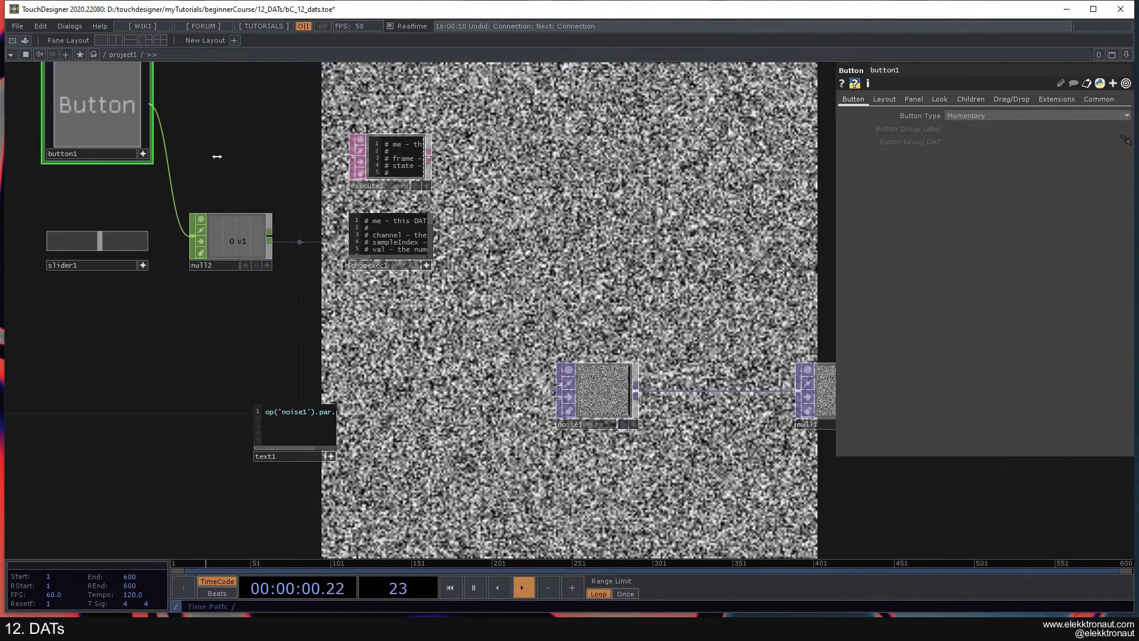
# - Turn off the interactive viewers of the CHOP Execute DAT, the Text DAT, the slider and the button
pyautogui.moveTo(445, 227); pyautogui.dragTo(529, 264)
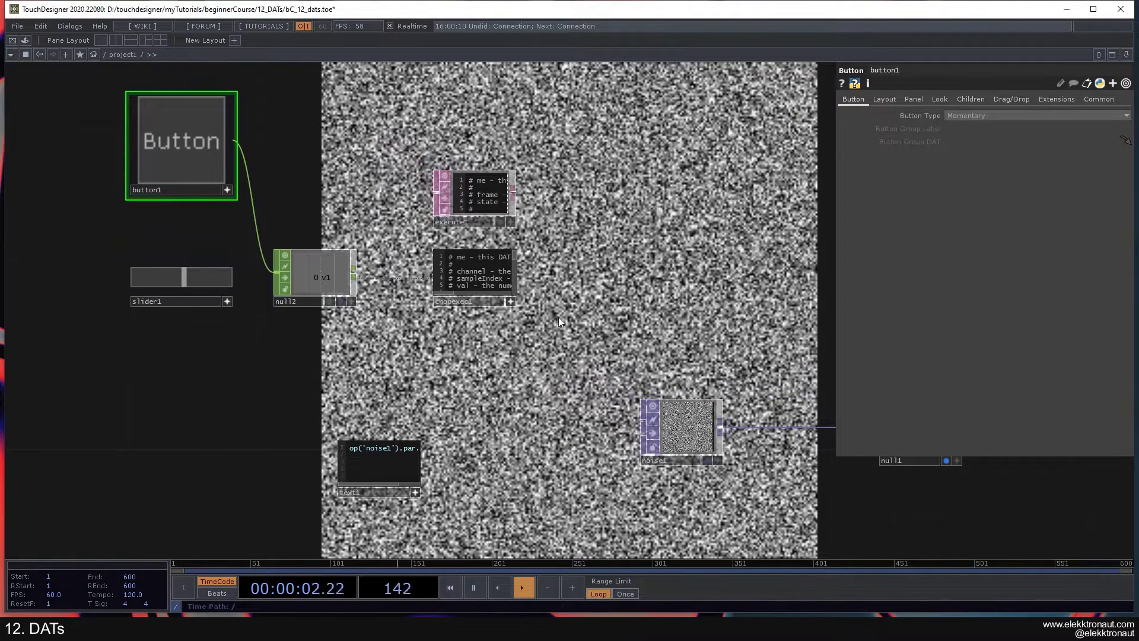
pyautogui.scroll(6, 553, 312)
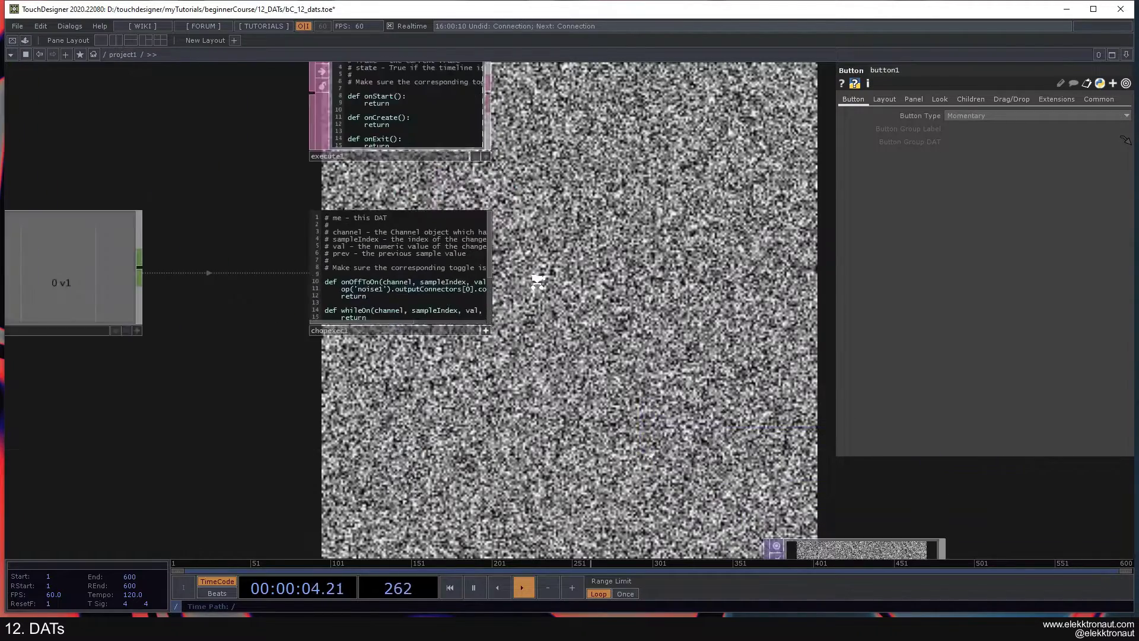
pyautogui.scroll(-6, 539, 290)
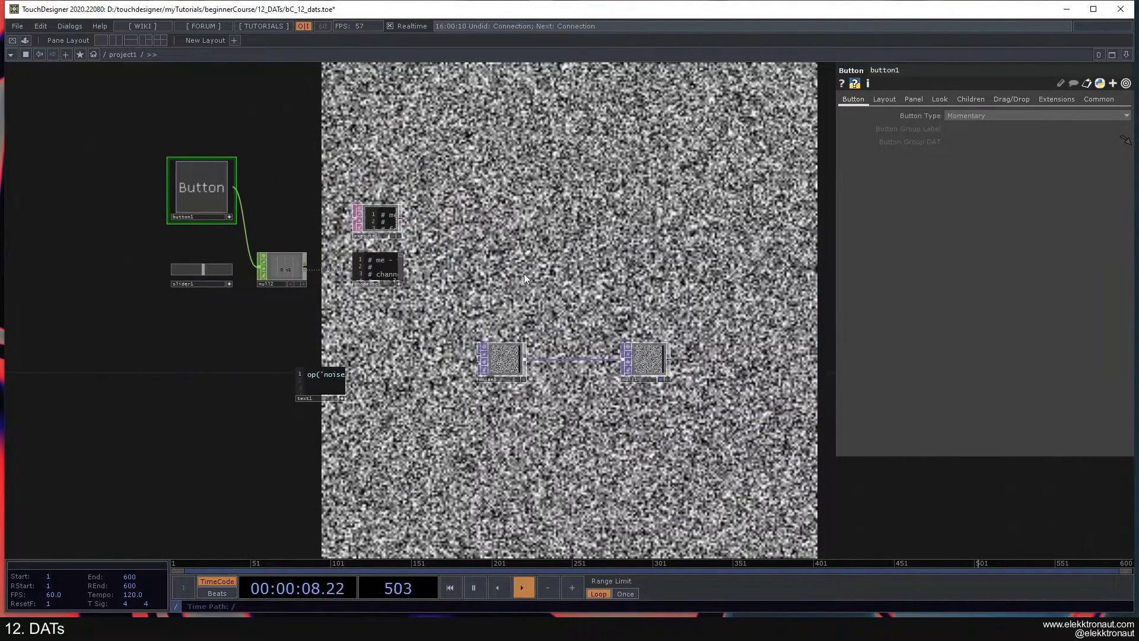
pyautogui.moveTo(525, 273); pyautogui.dragTo(455, 254)
pyautogui.scroll(2, 439, 254)
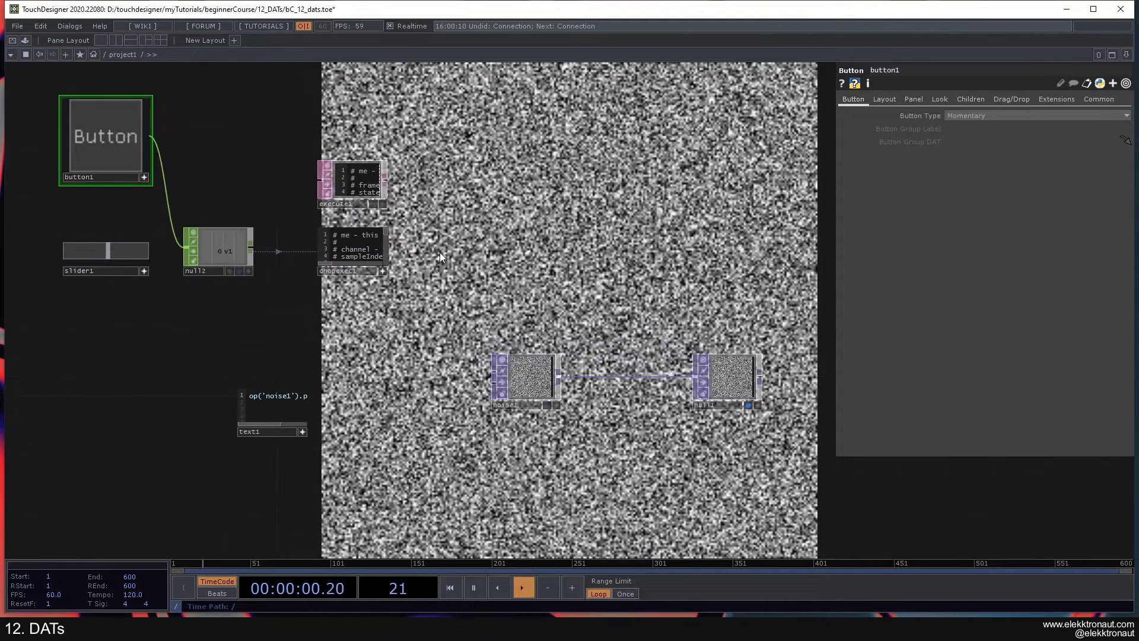
pyautogui.click(383, 272)
pyautogui.moveTo(480, 289); pyautogui.dragTo(464, 302)
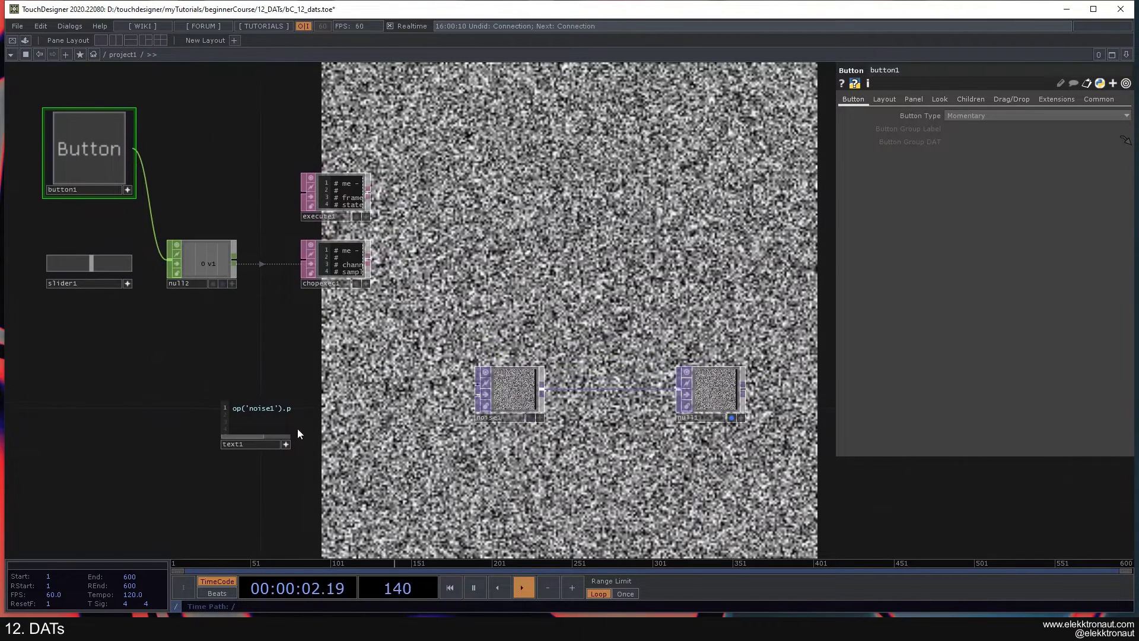
pyautogui.click(304, 427)
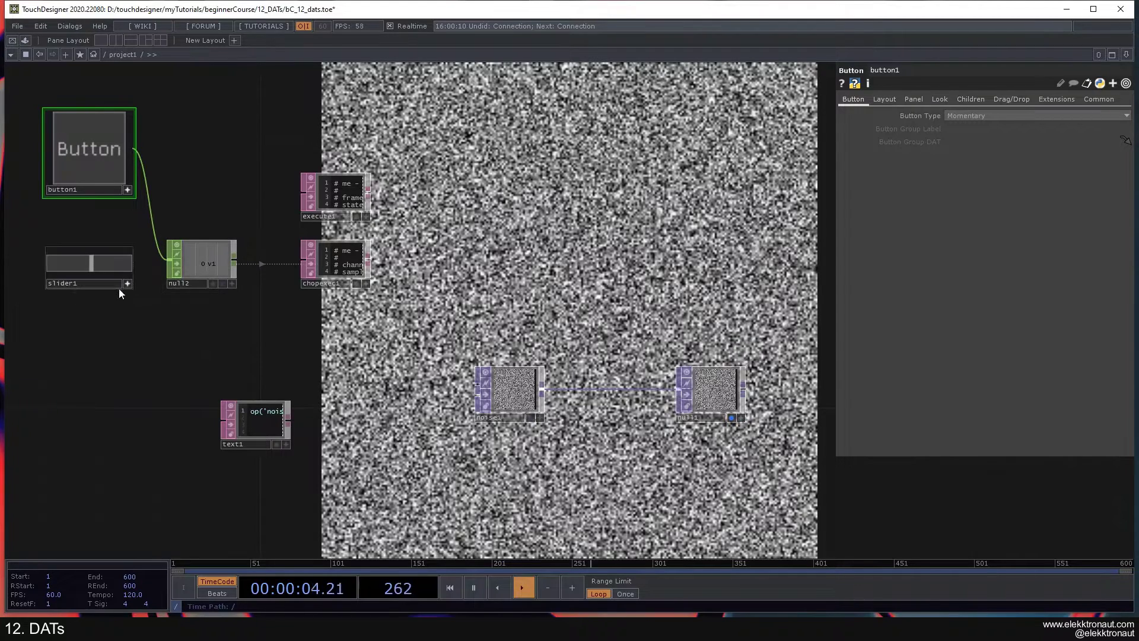
pyautogui.moveTo(422, 381); pyautogui.dragTo(318, 406)
pyautogui.moveTo(372, 321); pyautogui.dragTo(533, 286)
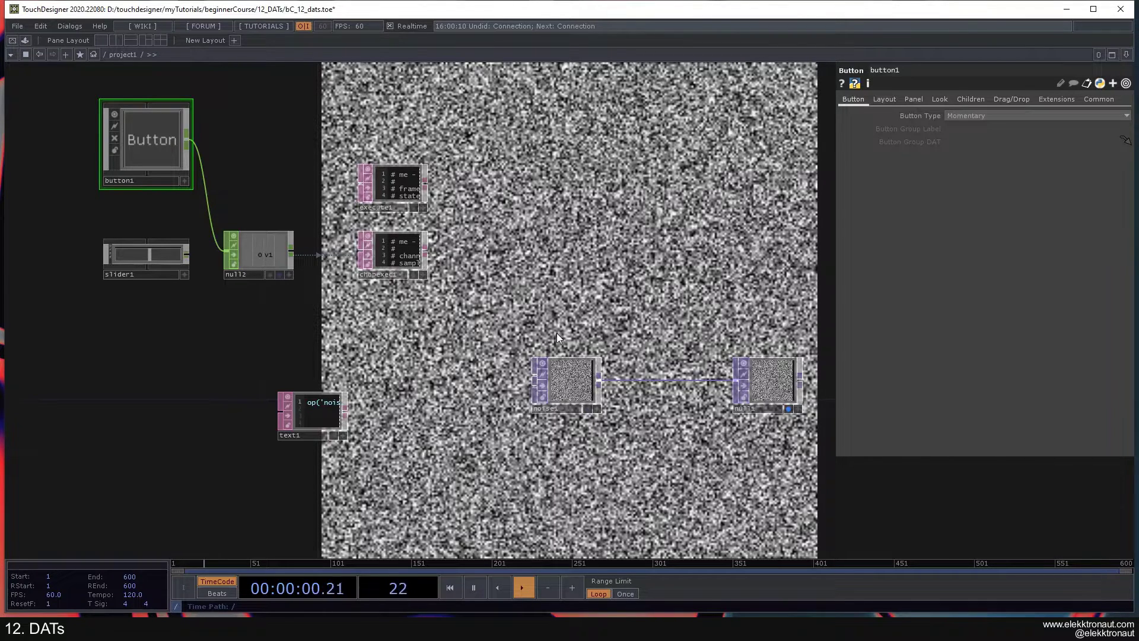
pyautogui.moveTo(576, 336); pyautogui.dragTo(566, 349)
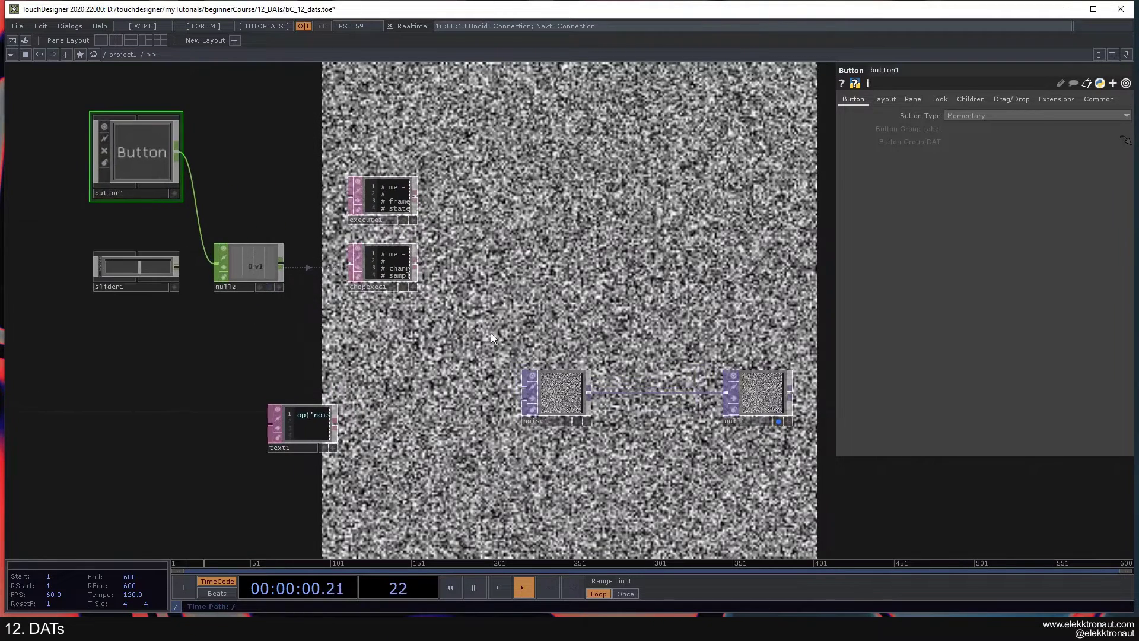
pyautogui.moveTo(538, 340); pyautogui.dragTo(516, 341)
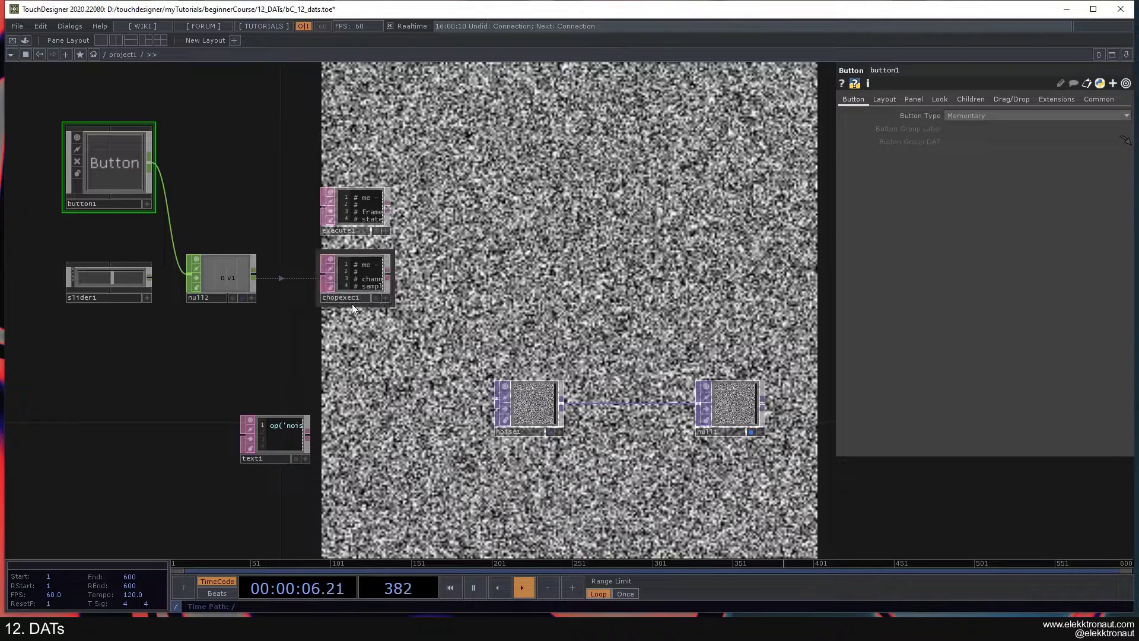
pyautogui.scroll(6, 338, 291)
pyautogui.scroll(-8, 349, 238)
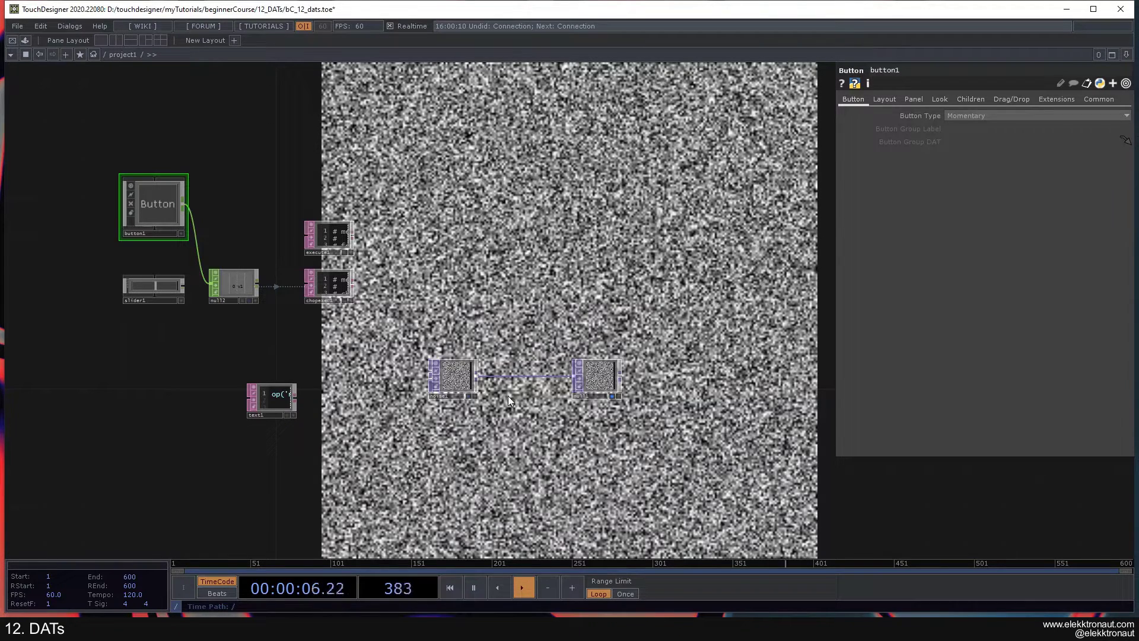
pyautogui.scroll(4, 322, 347)
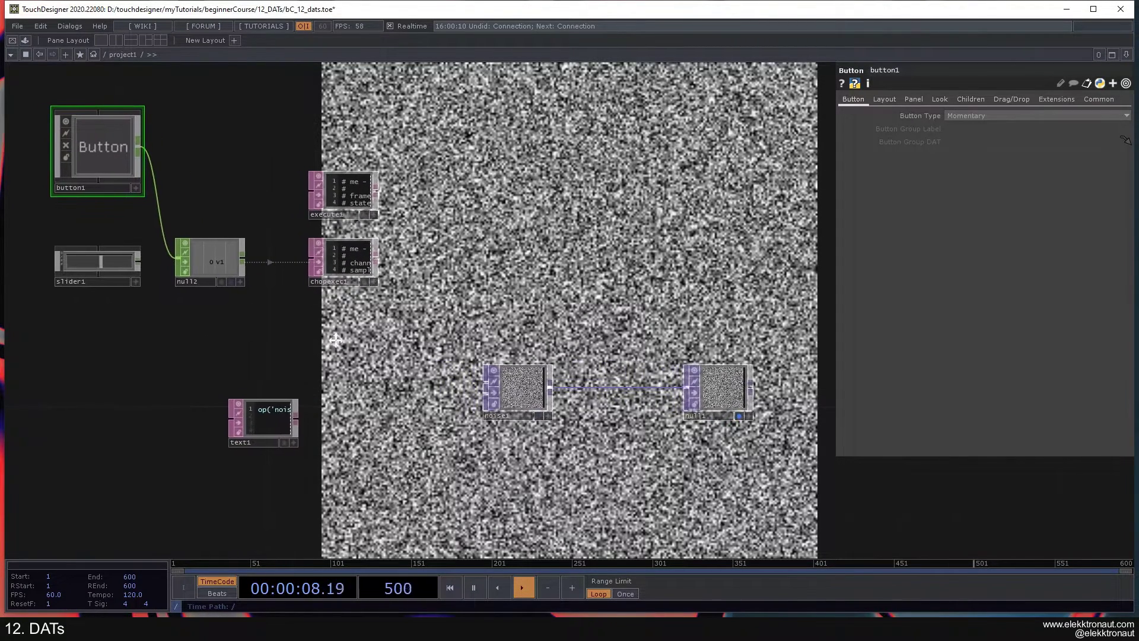
# - Add a Script DAT to the network beside the Execute DAT
pyautogui.moveTo(286, 359); pyautogui.dragTo(153, 486)
pyautogui.press('Tab')
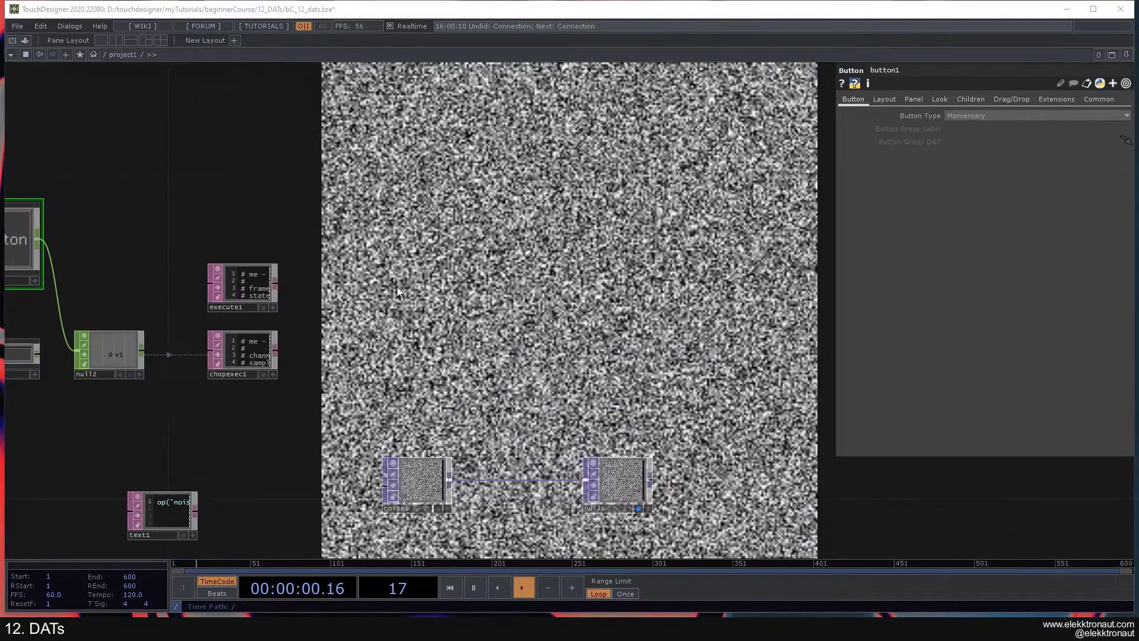
pyautogui.click(385, 149)
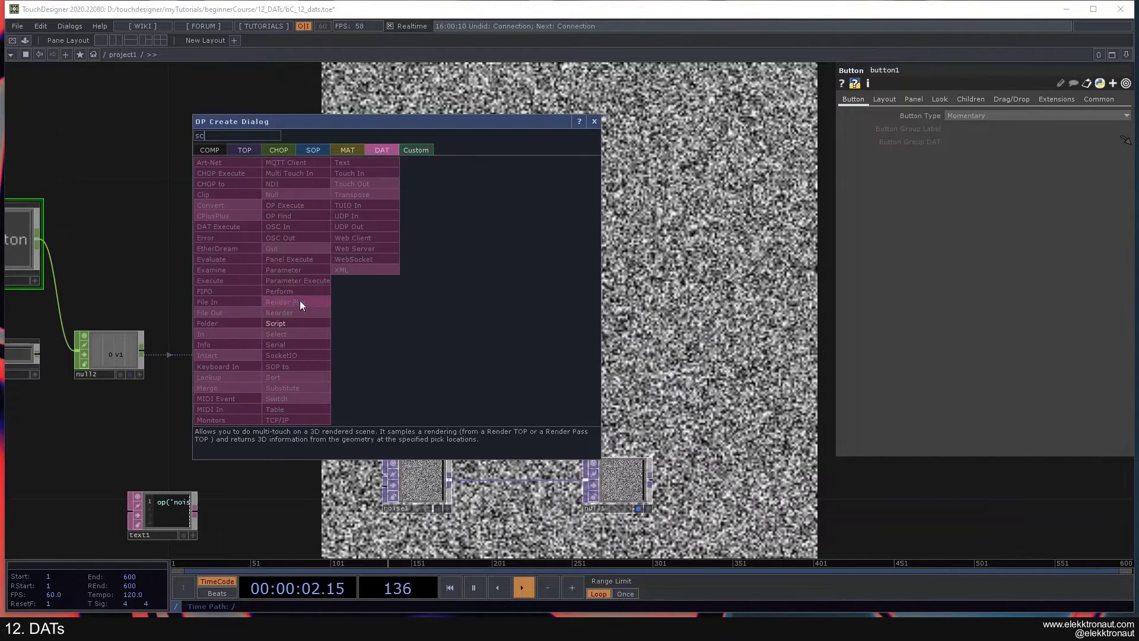
pyautogui.press('Escape')
pyautogui.click(412, 223)
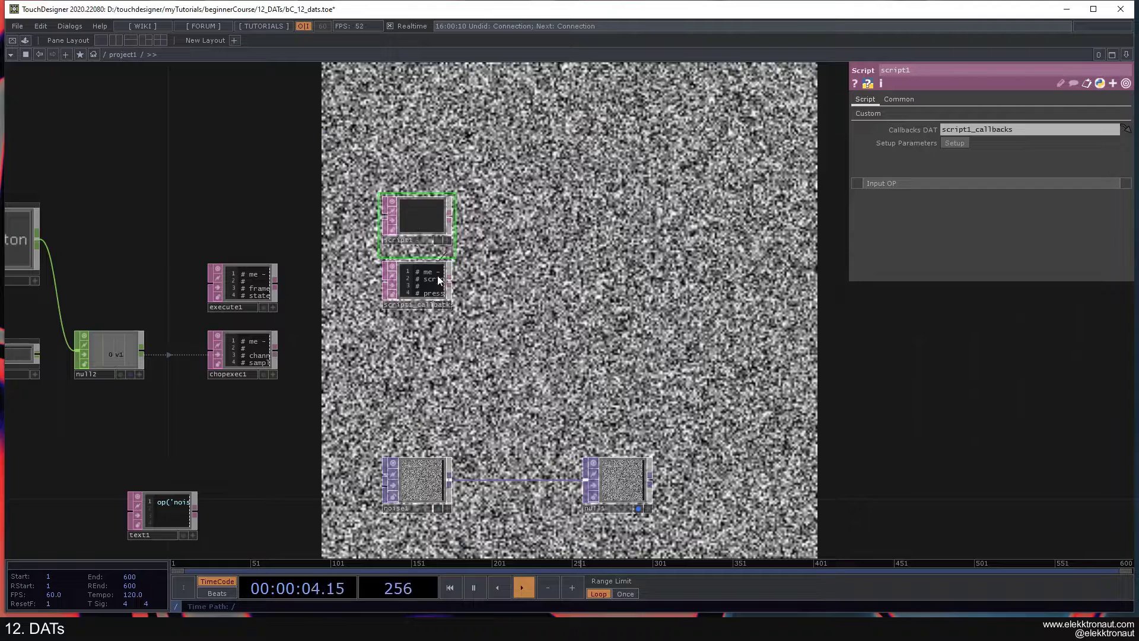
# - Examine the new Script DAT and the code in its attached callbacks DAT
pyautogui.scroll(5, 417, 222)
pyautogui.scroll(2, 417, 219)
pyautogui.scroll(-2, 415, 220)
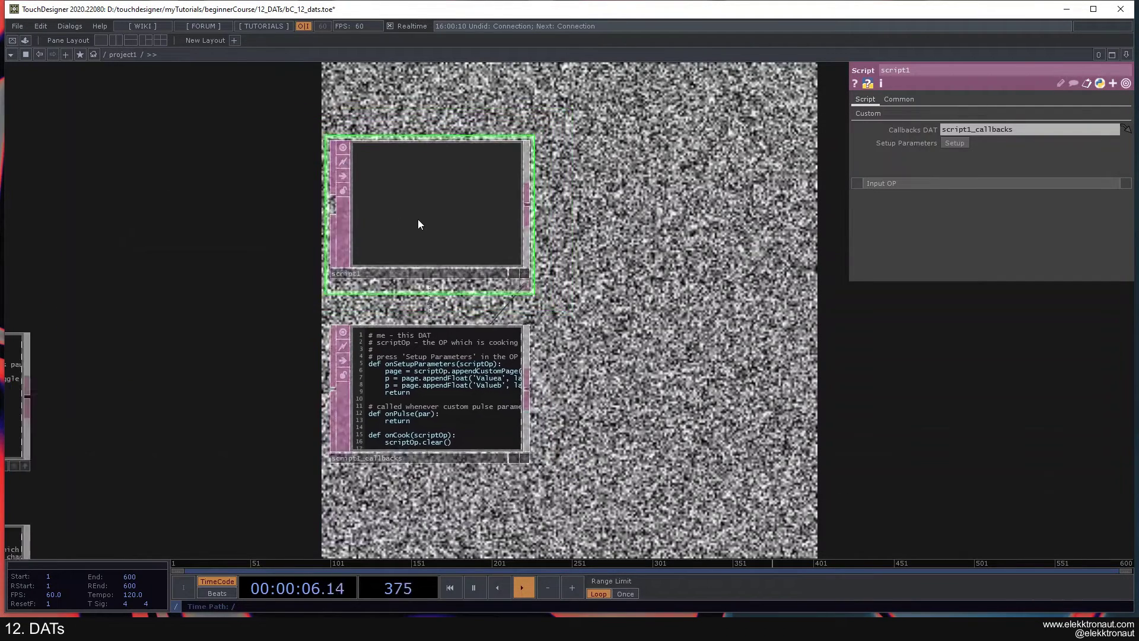
pyautogui.moveTo(583, 221); pyautogui.dragTo(496, 204)
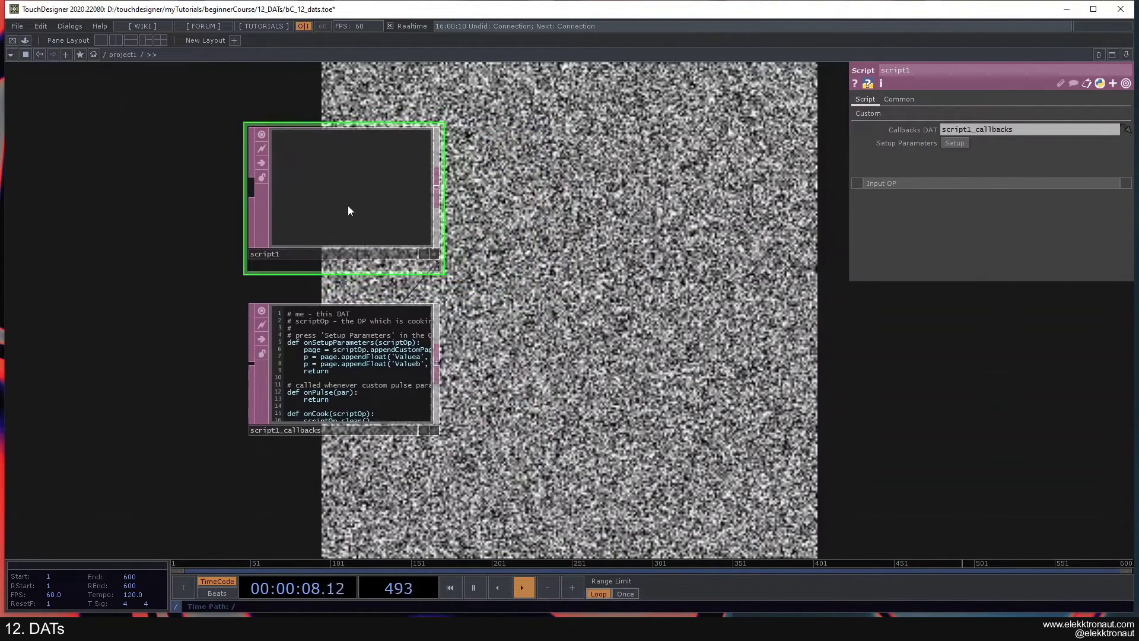
pyautogui.scroll(2, 301, 193)
pyautogui.scroll(-4, 325, 183)
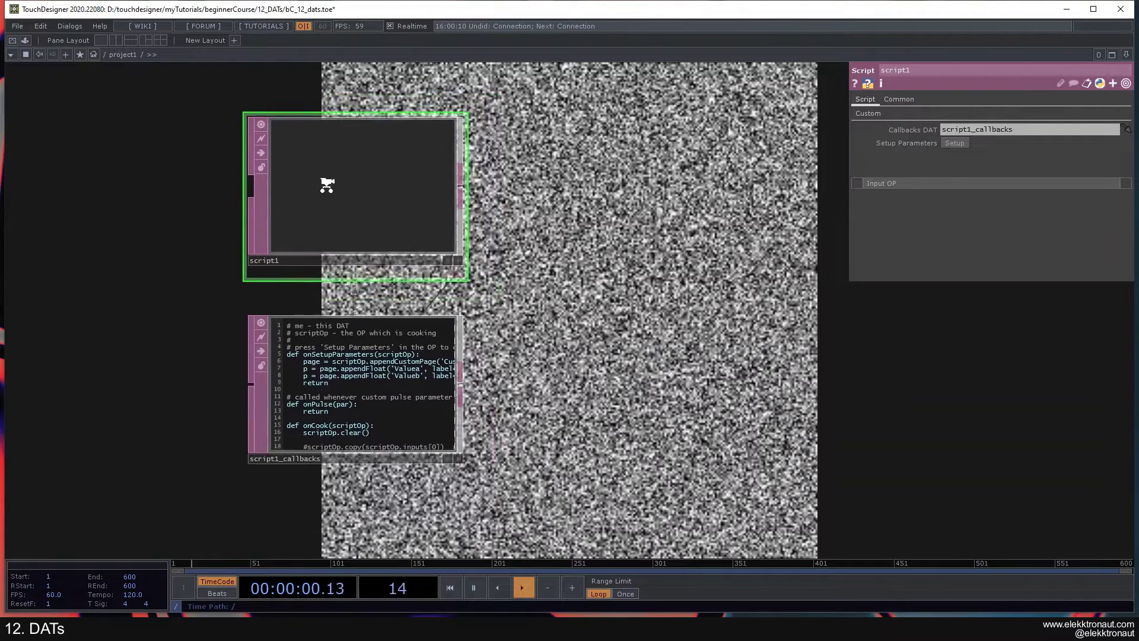
pyautogui.scroll(2, 285, 155)
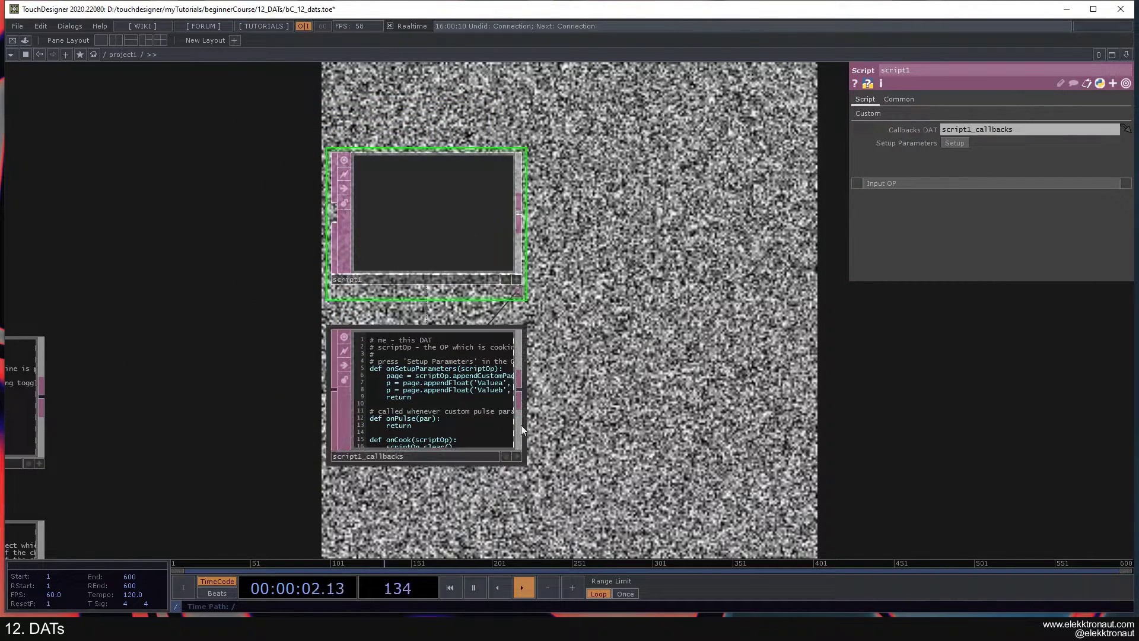
# - In onCook of script1_callbacks, comment out scriptOp.clear() and uncomment scriptOp.appendRow(['red', '3', 'square'])
pyautogui.scroll(2, 505, 398)
pyautogui.scroll(1, 481, 420)
pyautogui.click(532, 475)
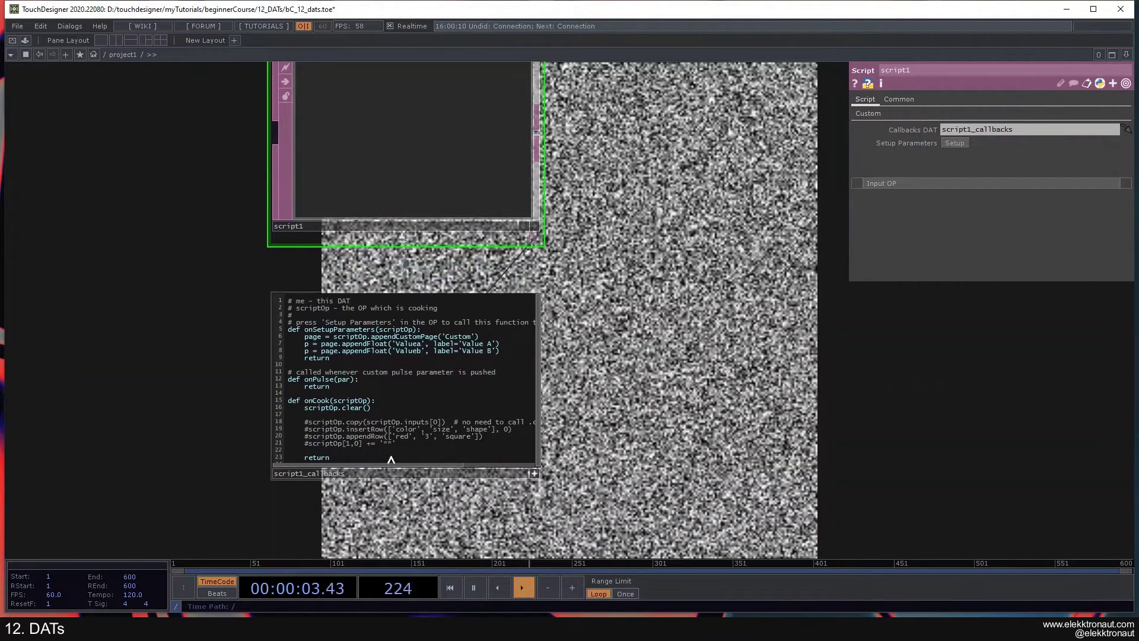
pyautogui.click(304, 408)
pyautogui.write('#')
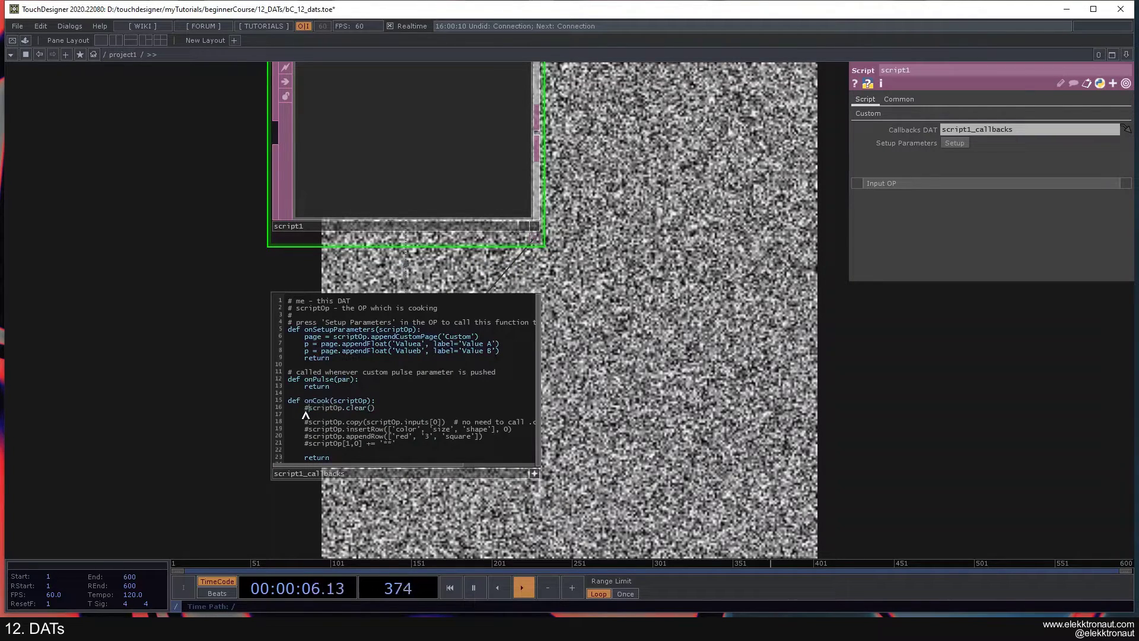
pyautogui.click(308, 438)
pyautogui.press('BackSpace')
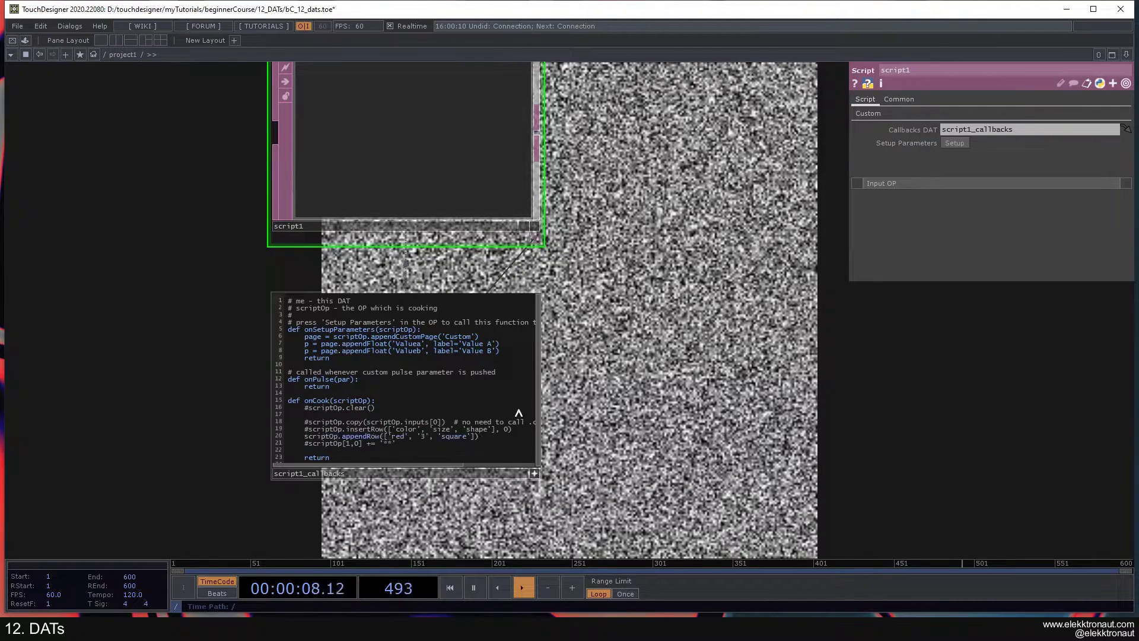
# - Compare the Script DAT's table output with the callbacks code that generates it
pyautogui.scroll(-3, 597, 376)
pyautogui.scroll(3, 381, 419)
pyautogui.scroll(-3, 618, 338)
pyautogui.moveTo(620, 334); pyautogui.dragTo(568, 368)
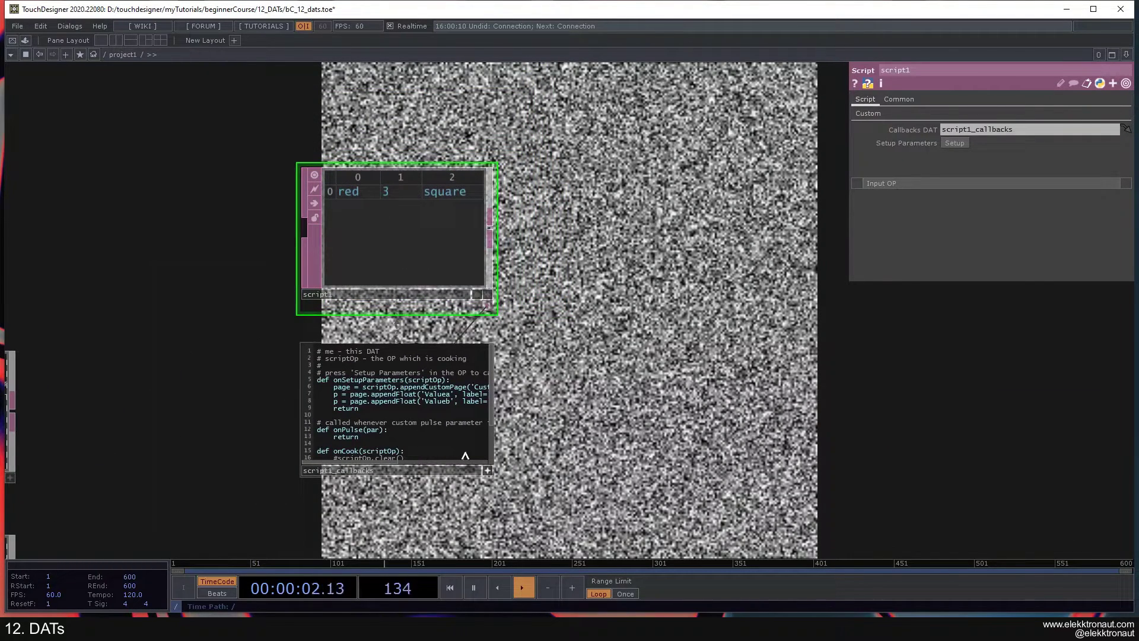
pyautogui.scroll(2, 453, 450)
pyautogui.scroll(-8, 581, 439)
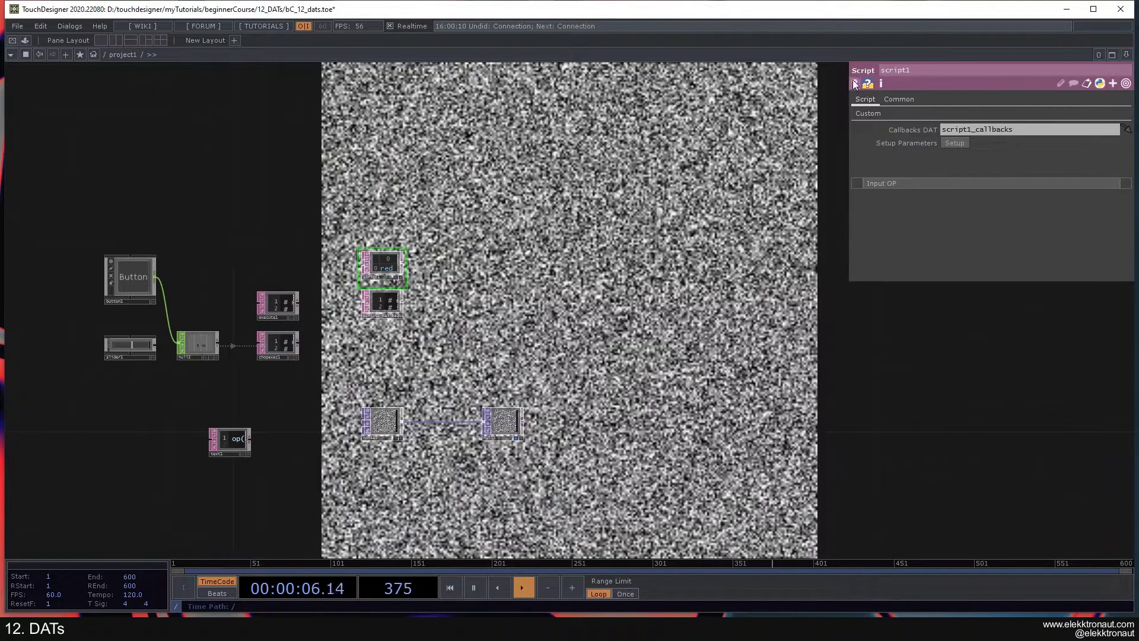
# - Move the Text DAT directly beneath the CHOP Execute DAT
pyautogui.moveTo(482, 288); pyautogui.dragTo(538, 268)
pyautogui.scroll(3, 539, 262)
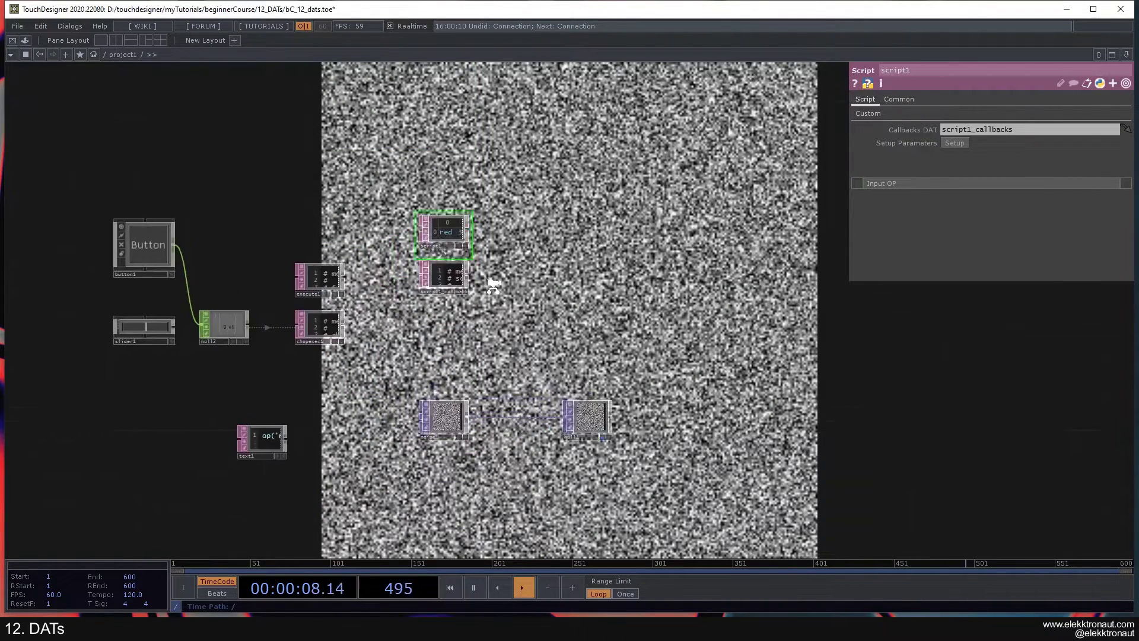
pyautogui.moveTo(538, 355); pyautogui.dragTo(606, 257)
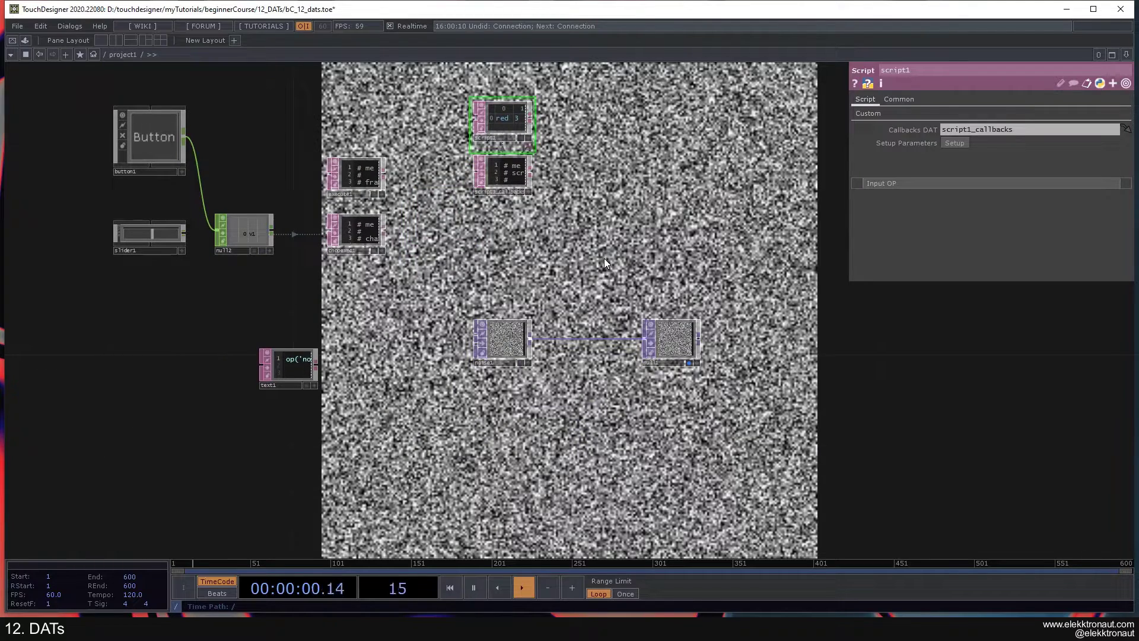
pyautogui.moveTo(288, 385); pyautogui.dragTo(356, 330)
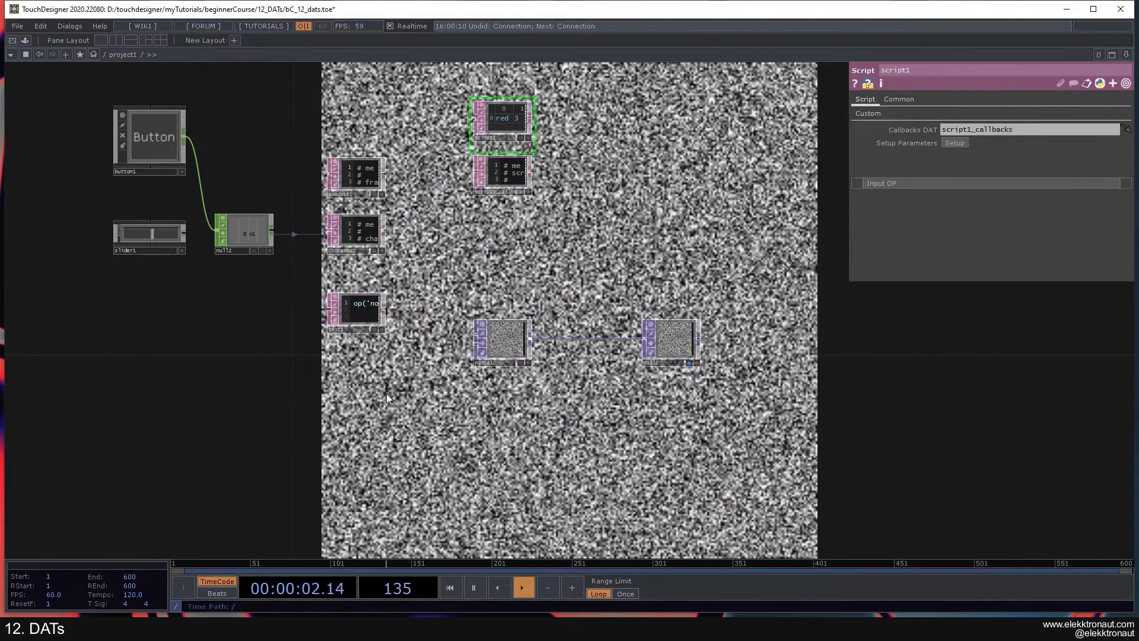
pyautogui.click(100, 25)
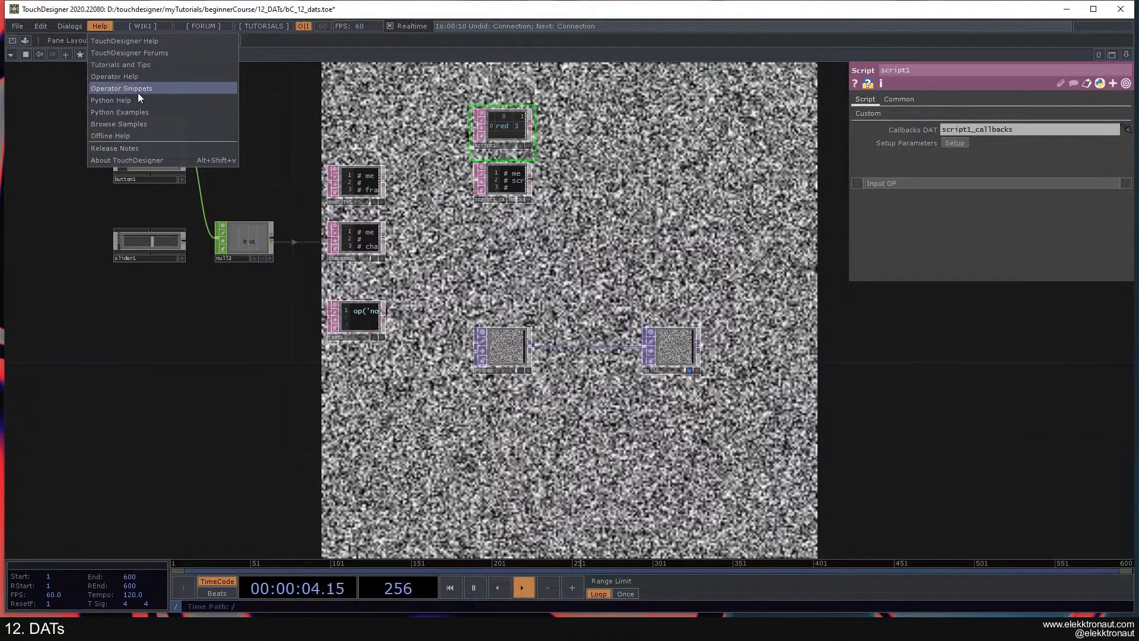
pyautogui.click(461, 257)
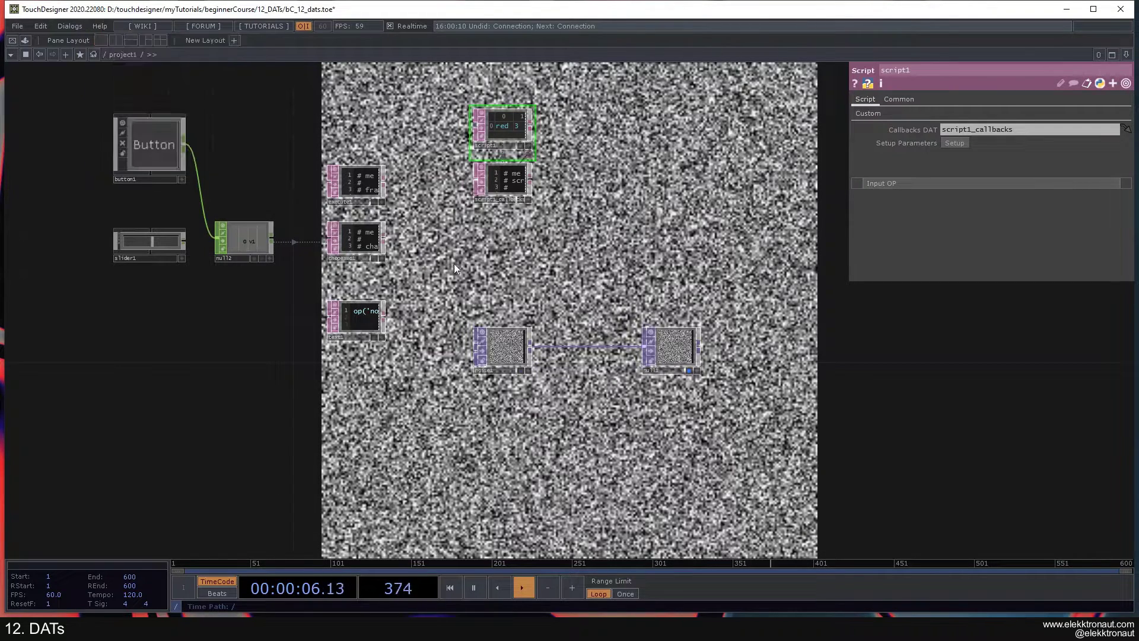
# - Create a GLSL TOP in the empty network area beyond the null1 TOP
pyautogui.moveTo(541, 261); pyautogui.dragTo(502, 202)
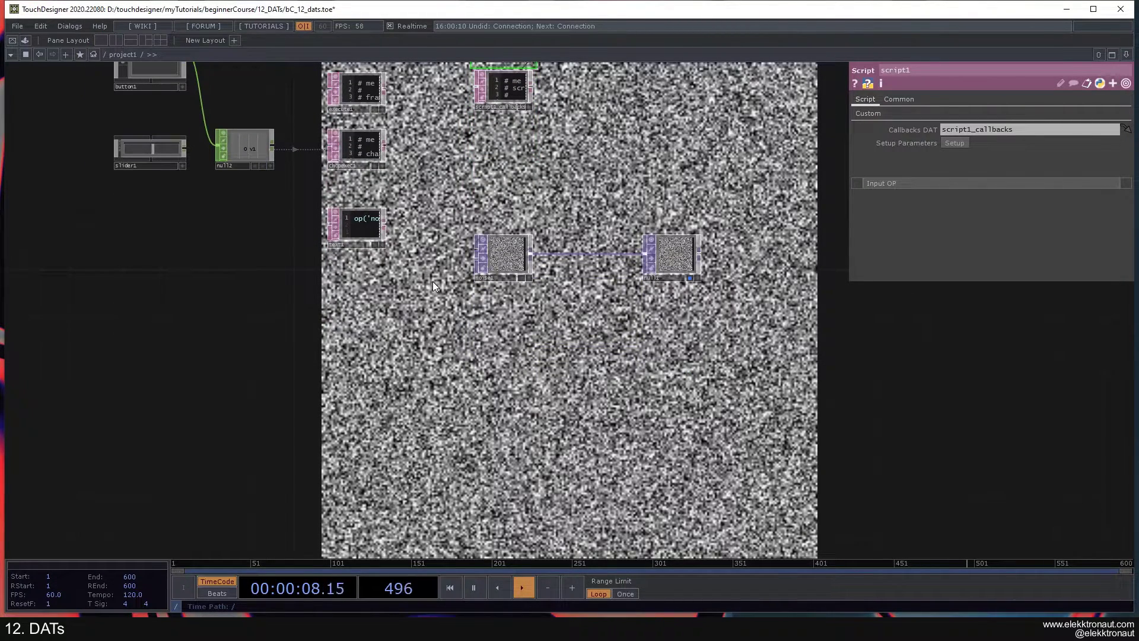
pyautogui.moveTo(461, 348); pyautogui.dragTo(279, 347)
pyautogui.moveTo(408, 323); pyautogui.dragTo(340, 326)
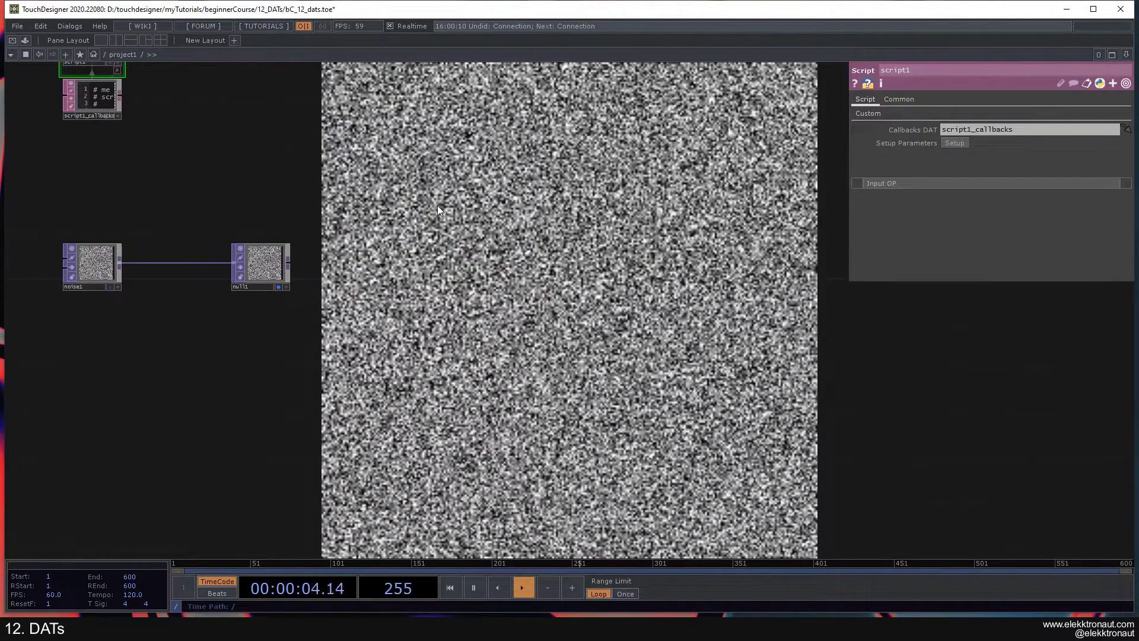
pyautogui.press('Tab')
pyautogui.write('gl')
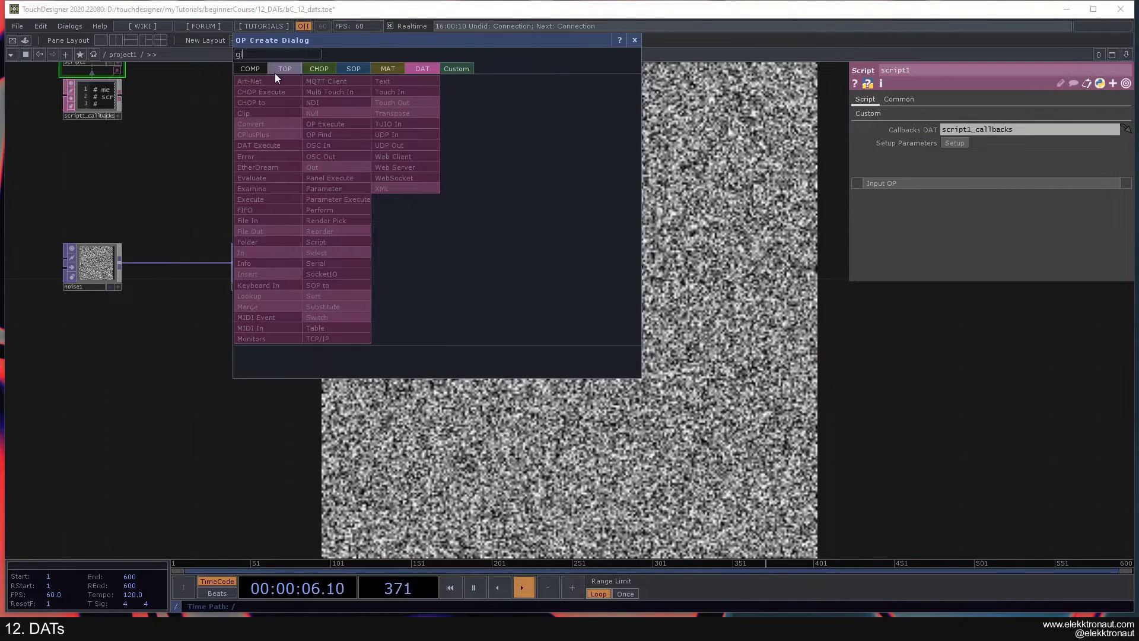
pyautogui.click(284, 69)
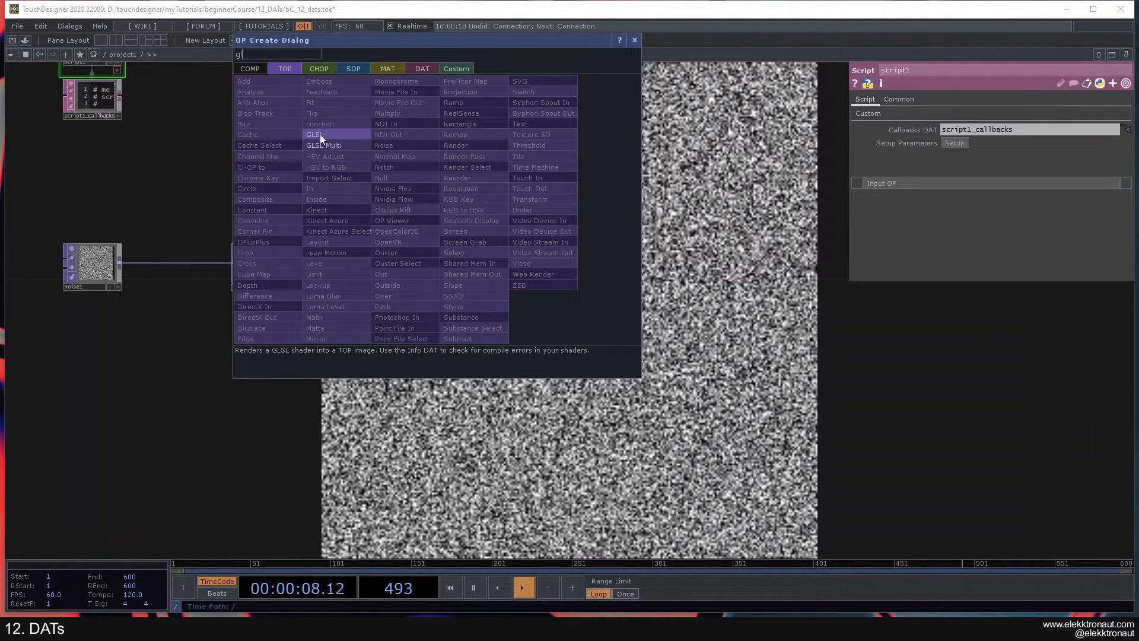
pyautogui.click(420, 70)
pyautogui.click(291, 72)
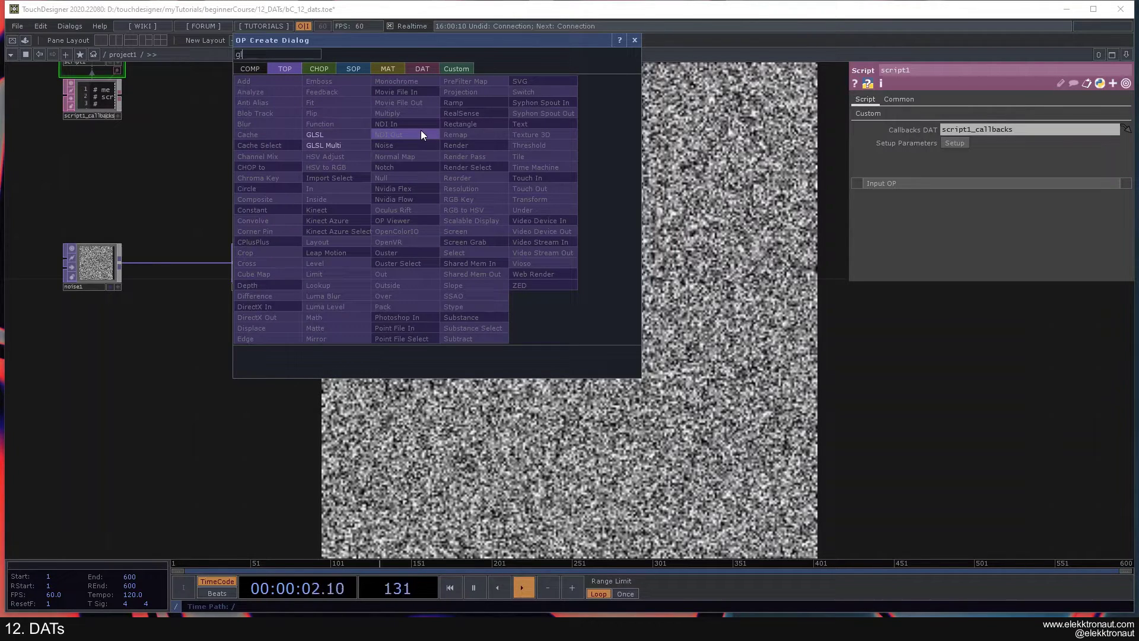
pyautogui.click(421, 72)
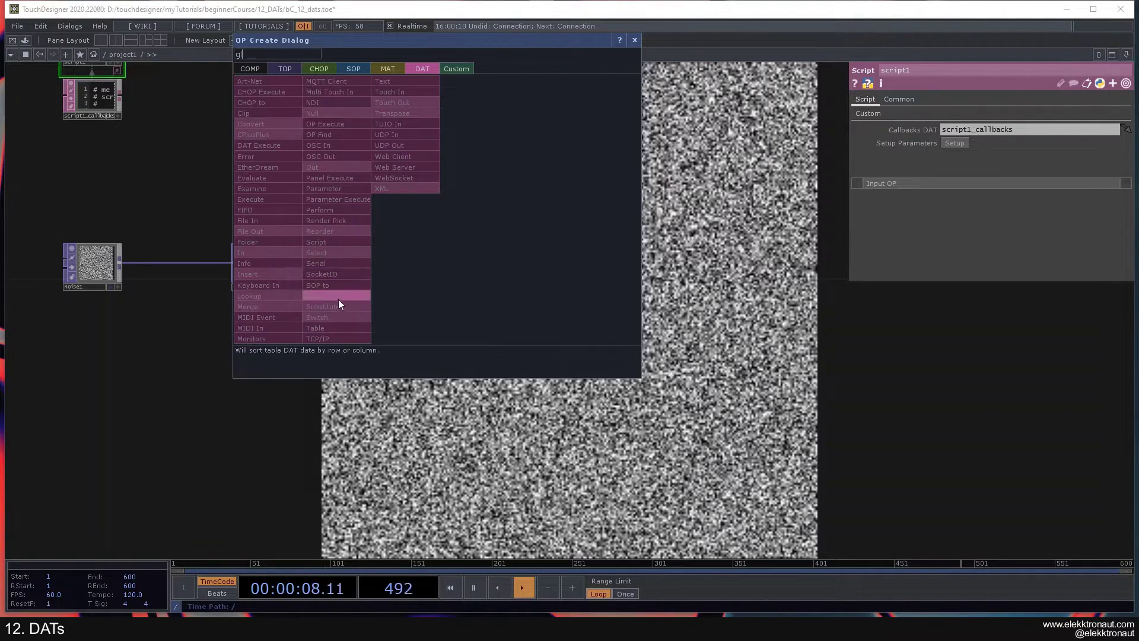
pyautogui.click(281, 70)
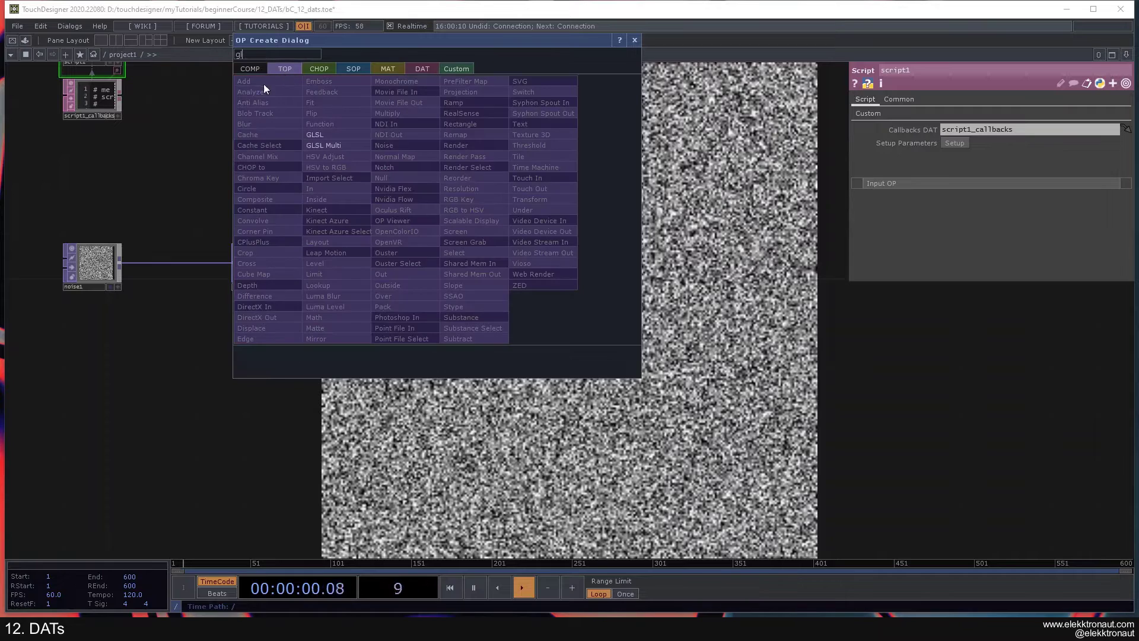
pyautogui.click(329, 134)
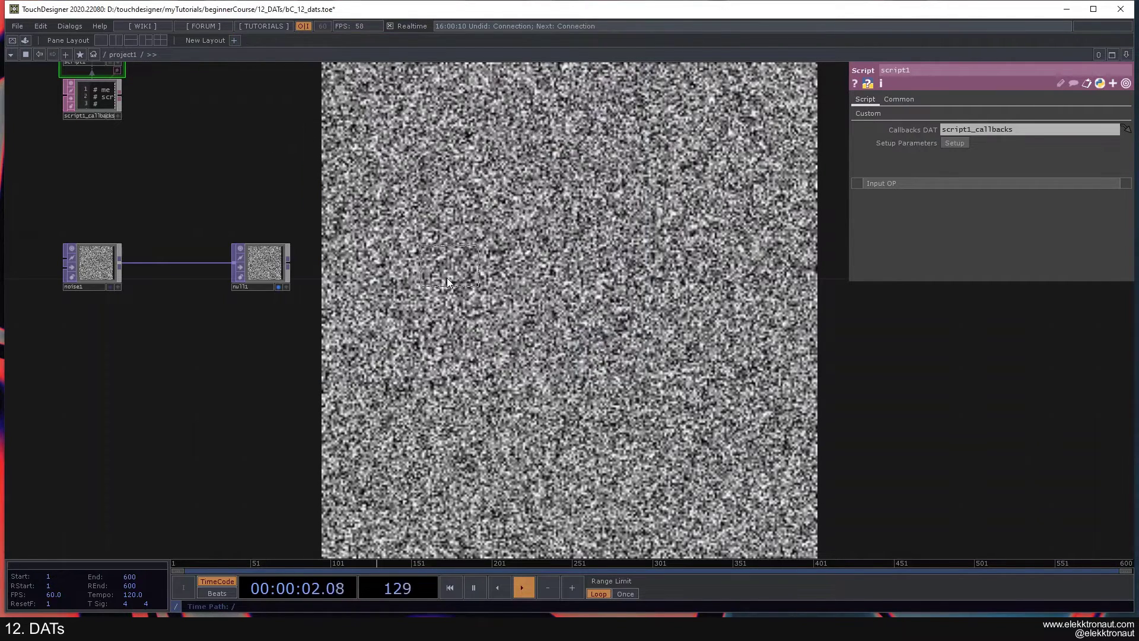
pyautogui.click(448, 283)
# - Examine the pixel shader code and the compile-results Info DAT attached to the new GLSL TOP
pyautogui.scroll(10, 448, 282)
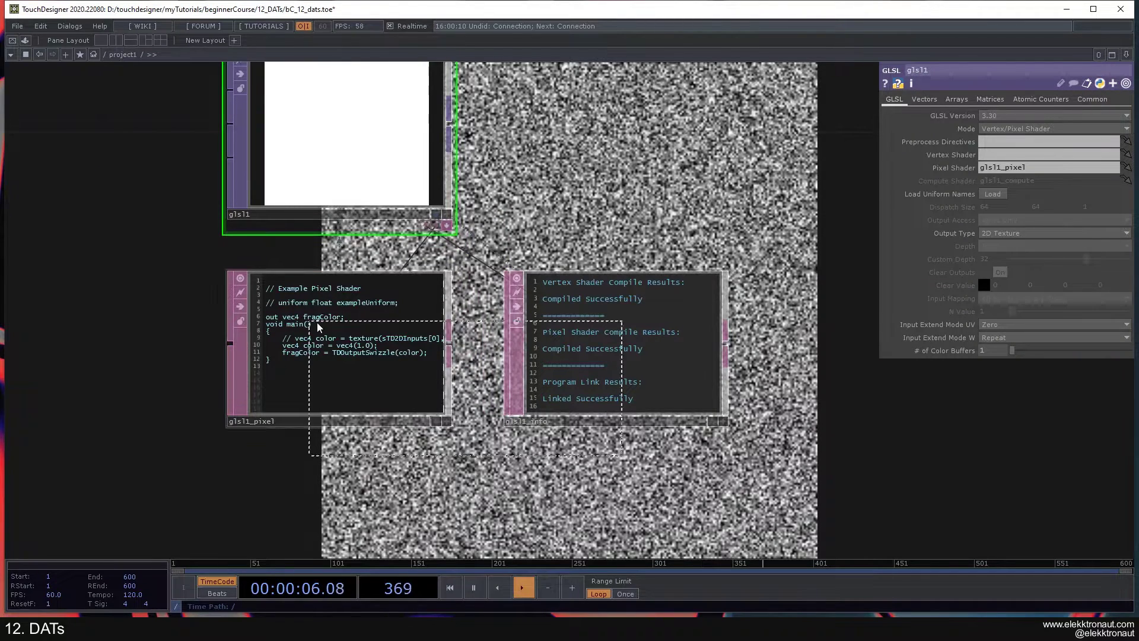
pyautogui.click(629, 297)
pyautogui.click(371, 344)
pyautogui.scroll(3, 395, 356)
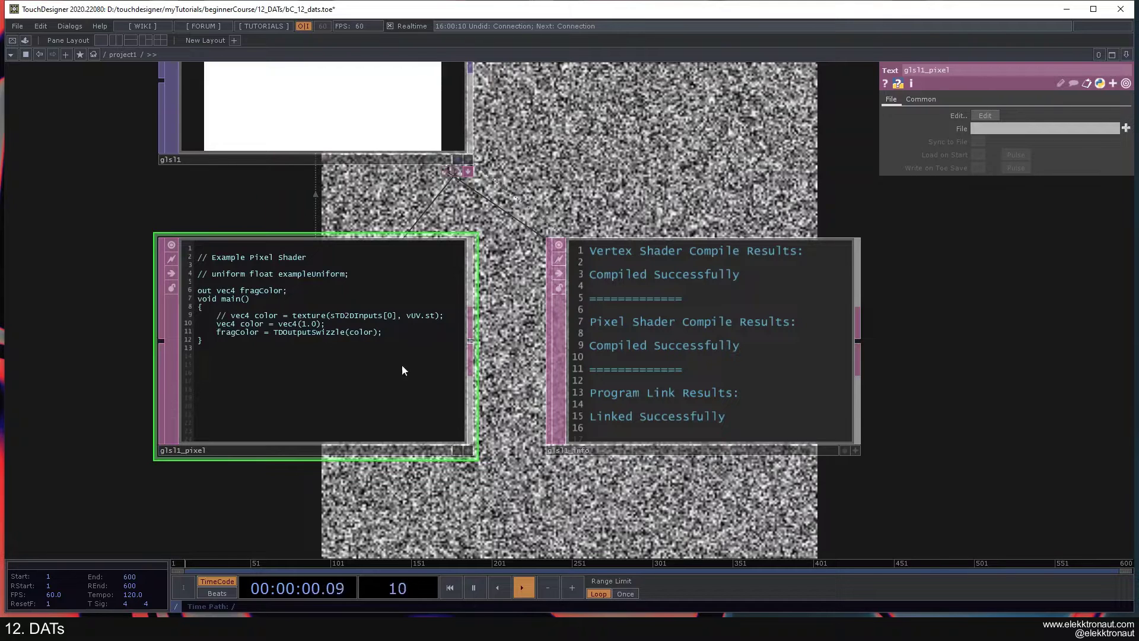
pyautogui.scroll(-3, 650, 369)
pyautogui.click(649, 368)
pyautogui.moveTo(687, 230); pyautogui.dragTo(524, 203)
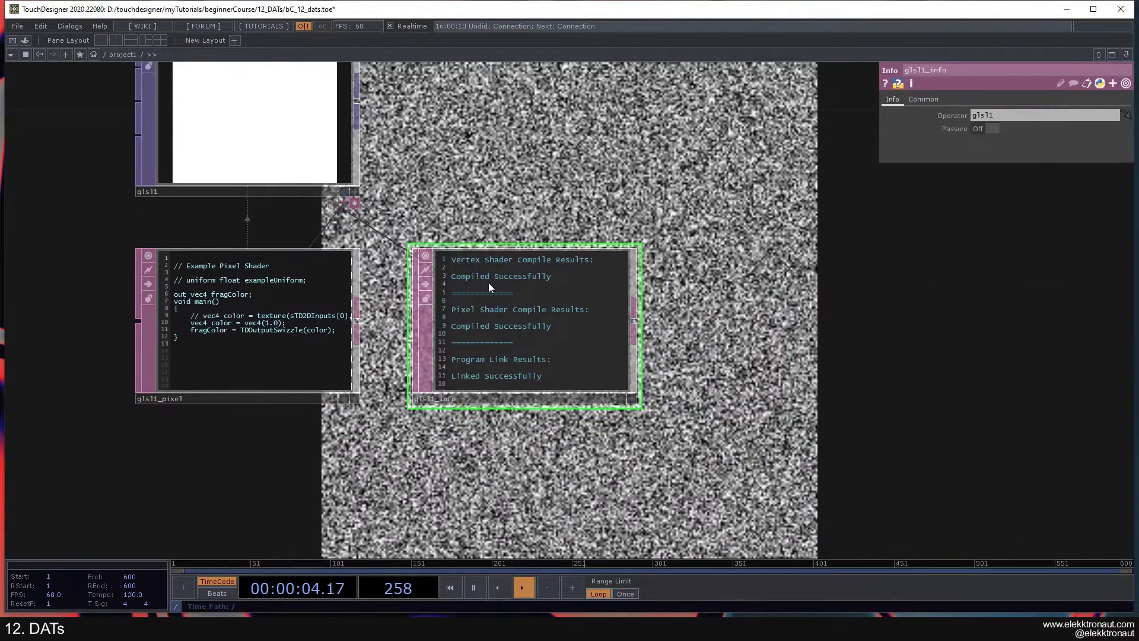
pyautogui.scroll(2, 483, 319)
pyautogui.scroll(-5, 483, 319)
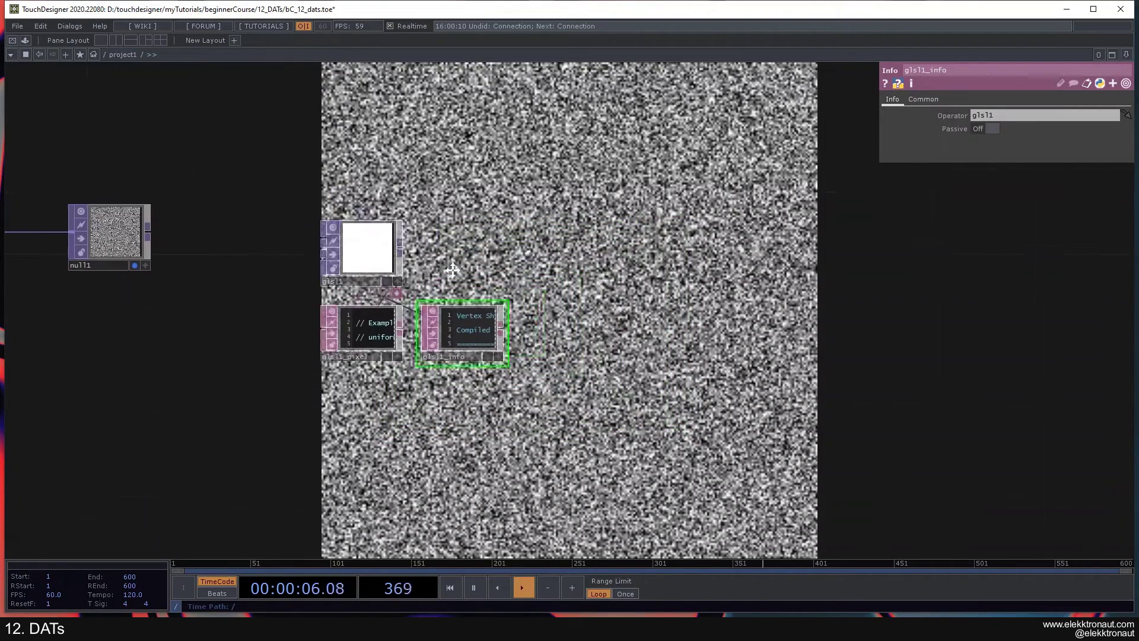
pyautogui.scroll(1, 532, 255)
pyautogui.moveTo(532, 255); pyautogui.dragTo(465, 229)
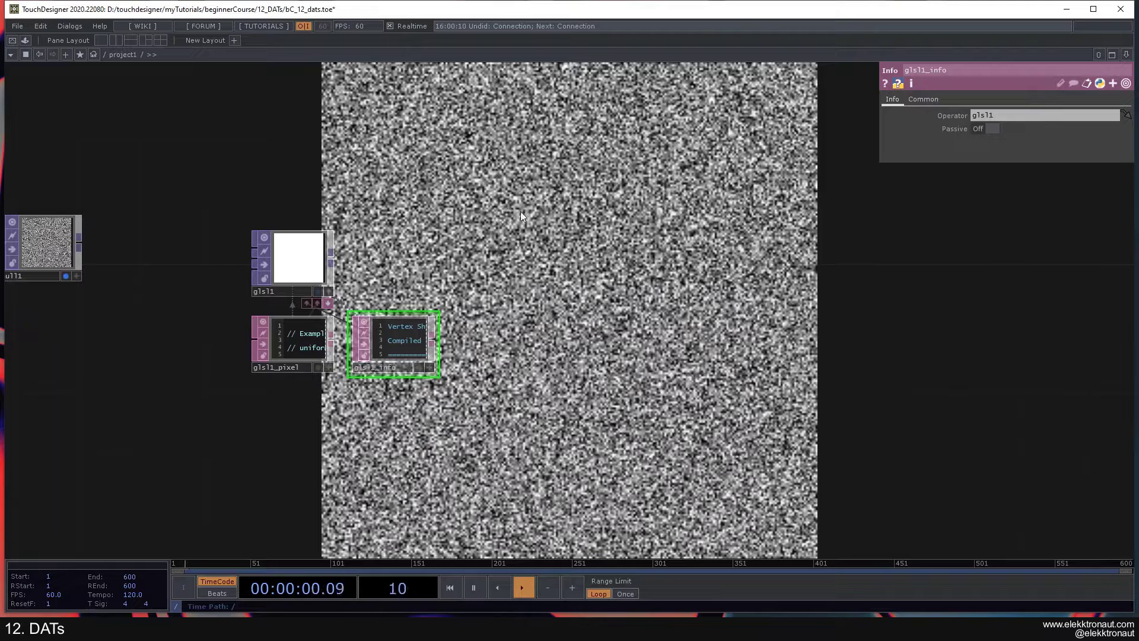
# - In the glsl1_pixel code, change the color value to vec4(.5)
pyautogui.scroll(7, 318, 331)
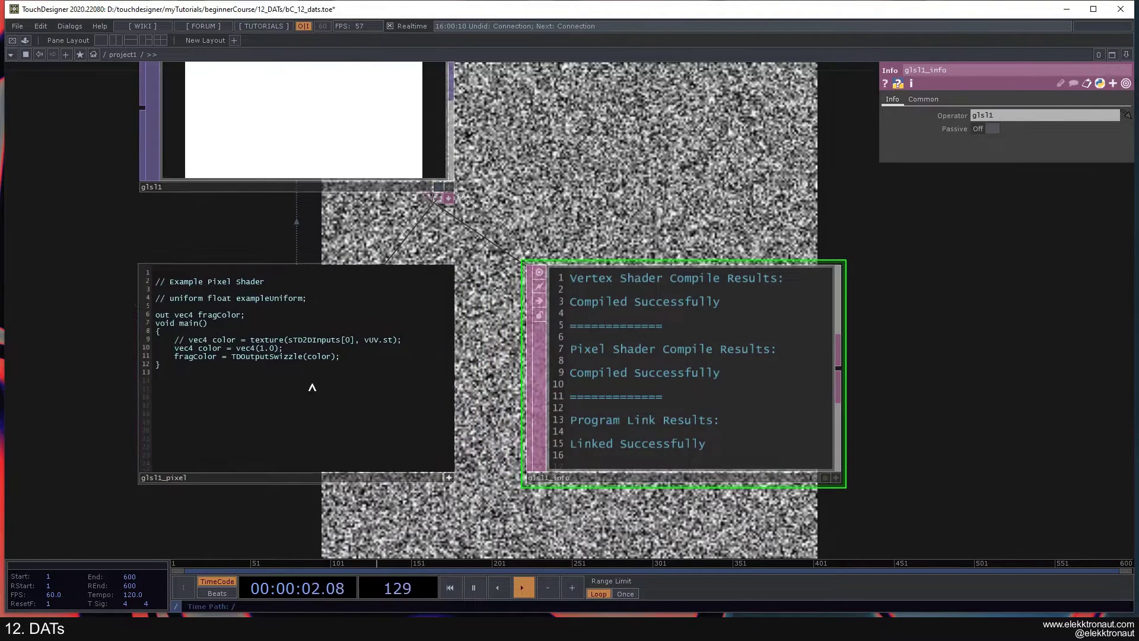
pyautogui.moveTo(306, 359); pyautogui.dragTo(288, 363)
pyautogui.write('.5')
pyautogui.scroll(-4, 515, 190)
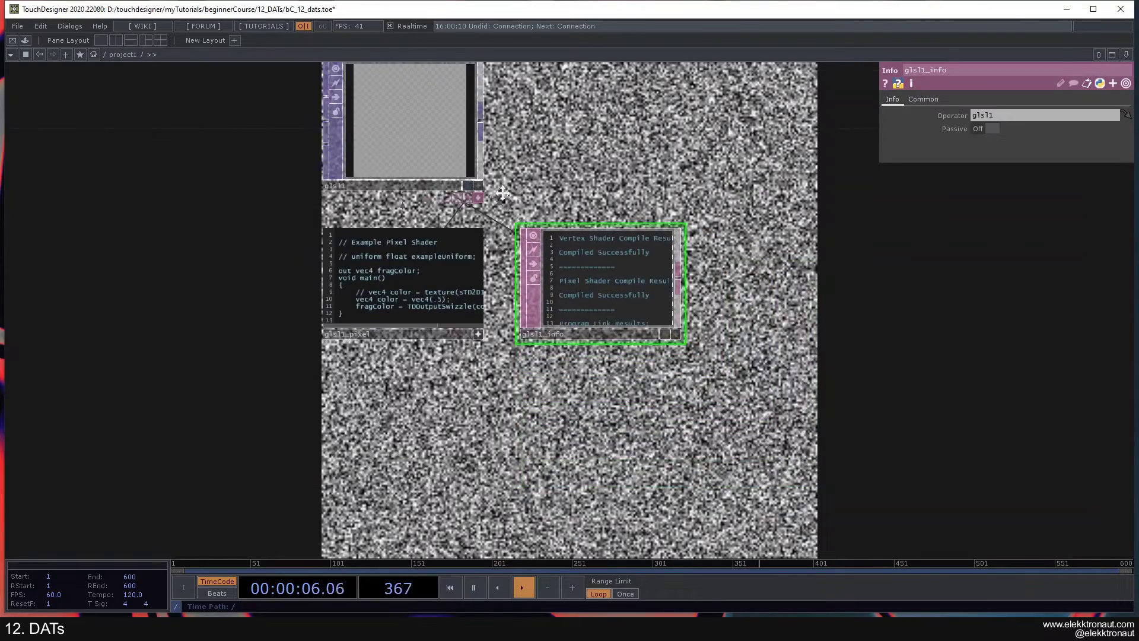
# - Compare the GLSL TOP's output and parameters with the pixel shader code that drives it
pyautogui.moveTo(505, 182); pyautogui.dragTo(470, 251)
pyautogui.scroll(3, 377, 176)
pyautogui.click(394, 173)
pyautogui.scroll(-2, 383, 205)
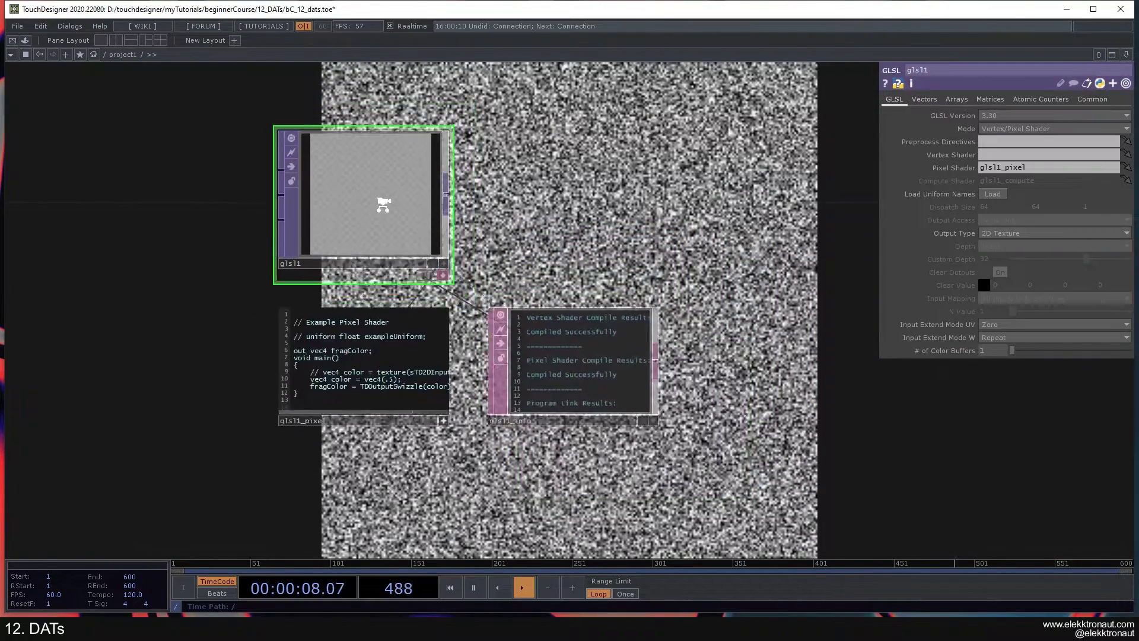
pyautogui.scroll(-3, 383, 206)
pyautogui.scroll(3, 392, 208)
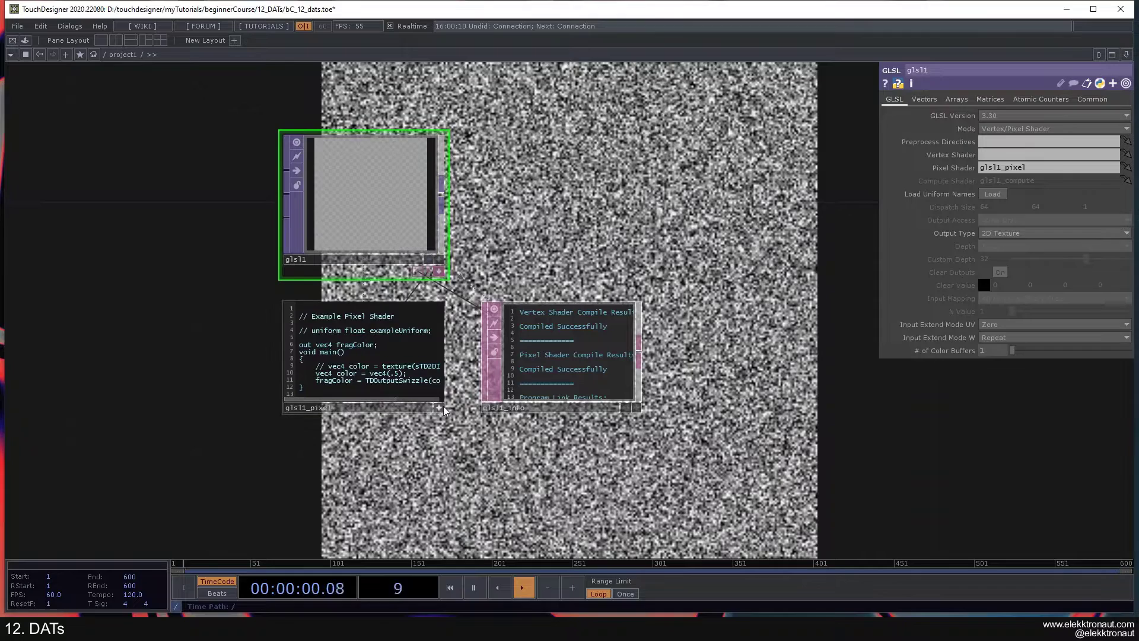
pyautogui.scroll(3, 383, 339)
pyautogui.click(383, 339)
pyautogui.scroll(-4, 391, 267)
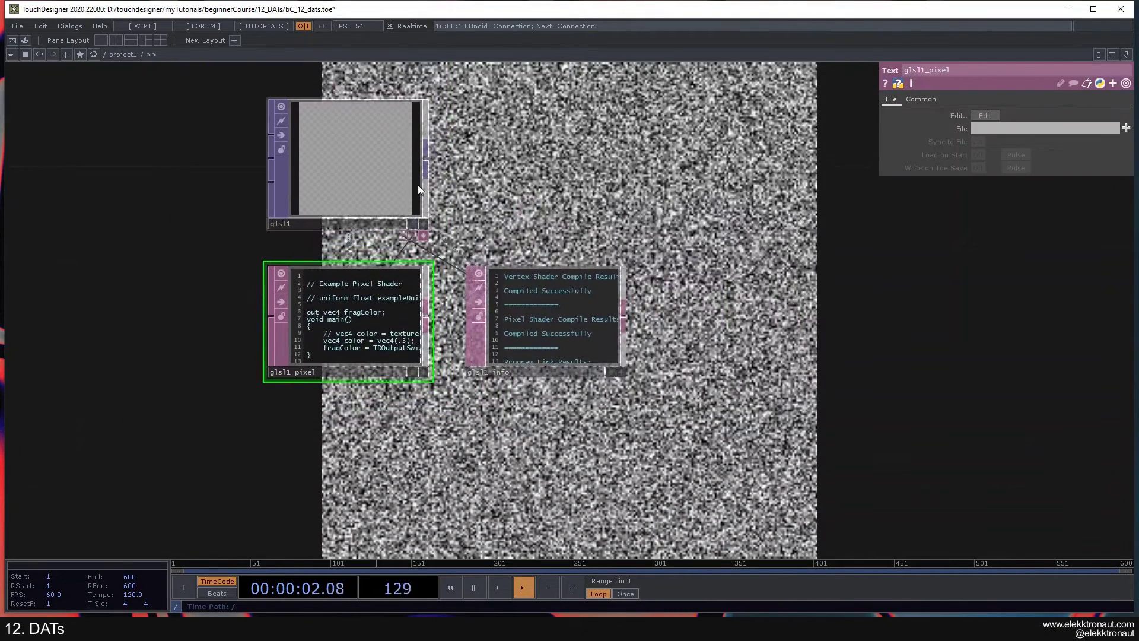
pyautogui.scroll(2, 484, 182)
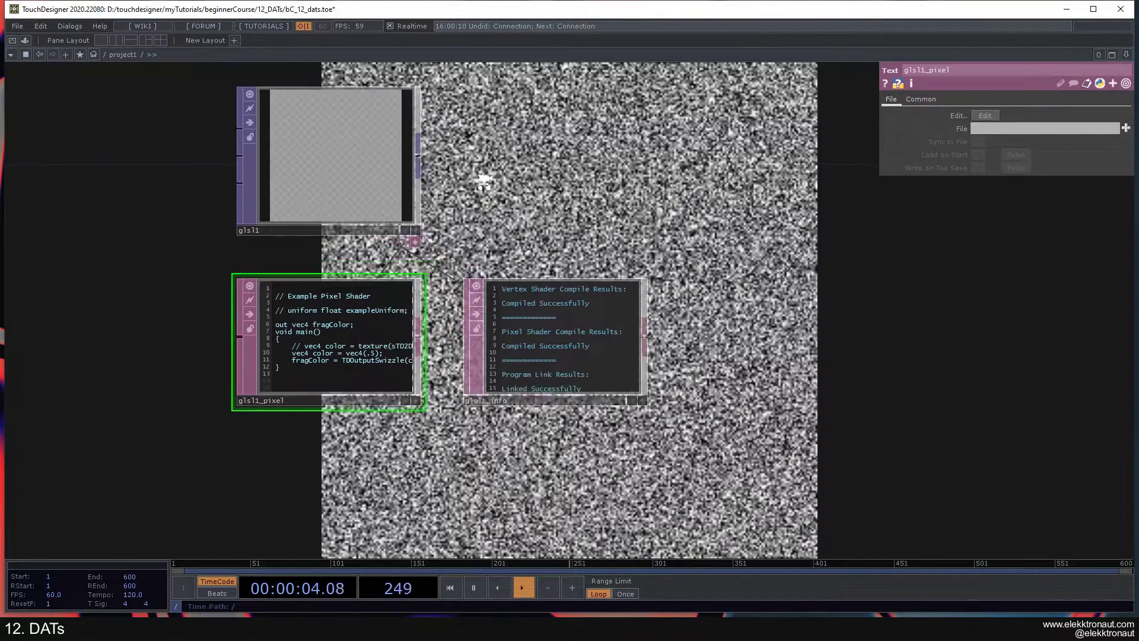
pyautogui.moveTo(512, 179); pyautogui.dragTo(505, 230)
pyautogui.click(324, 200)
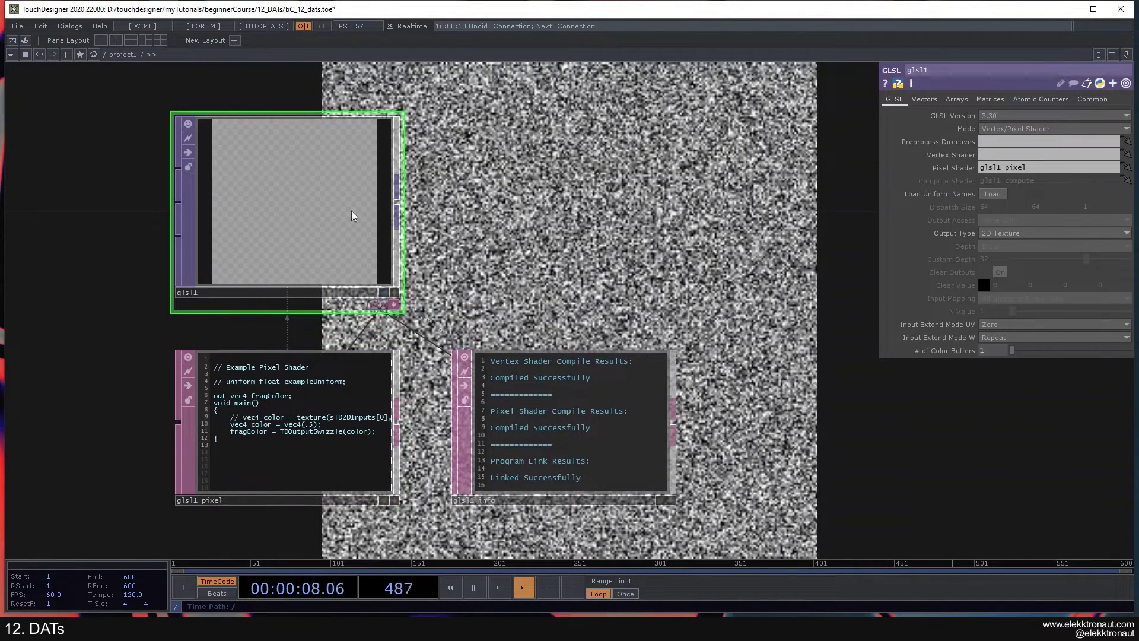
pyautogui.scroll(-2, 304, 218)
pyautogui.scroll(1, 304, 215)
pyautogui.scroll(-2, 303, 212)
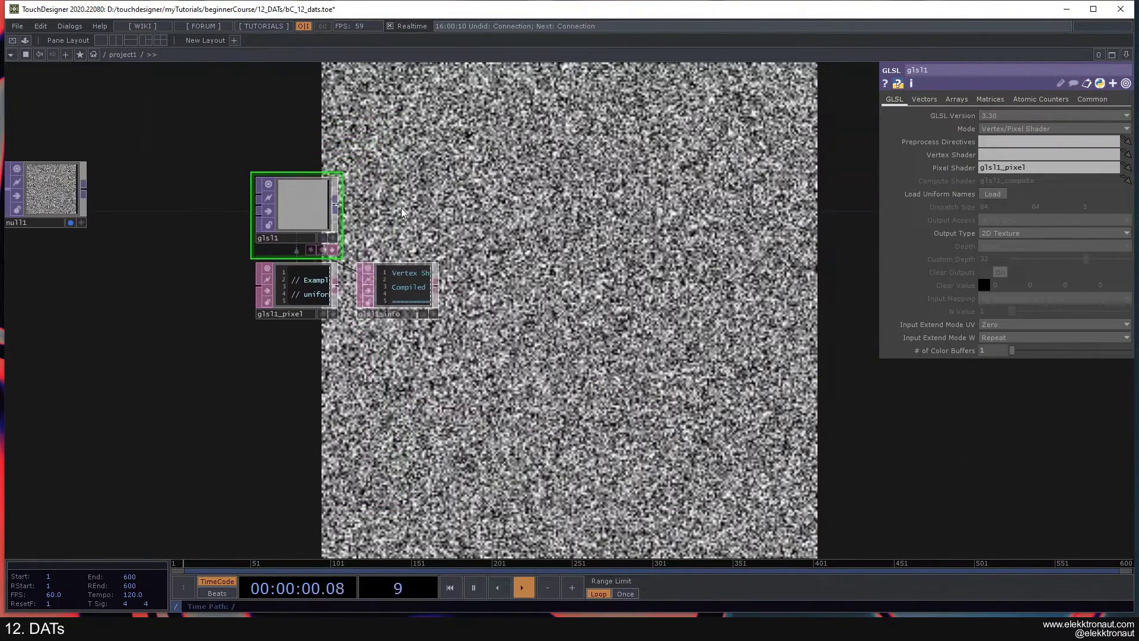
# - Try out a Level TOP with gamma 1.57 and contrast 0 on glsl1's output, and delete it
pyautogui.rightClick(321, 205)
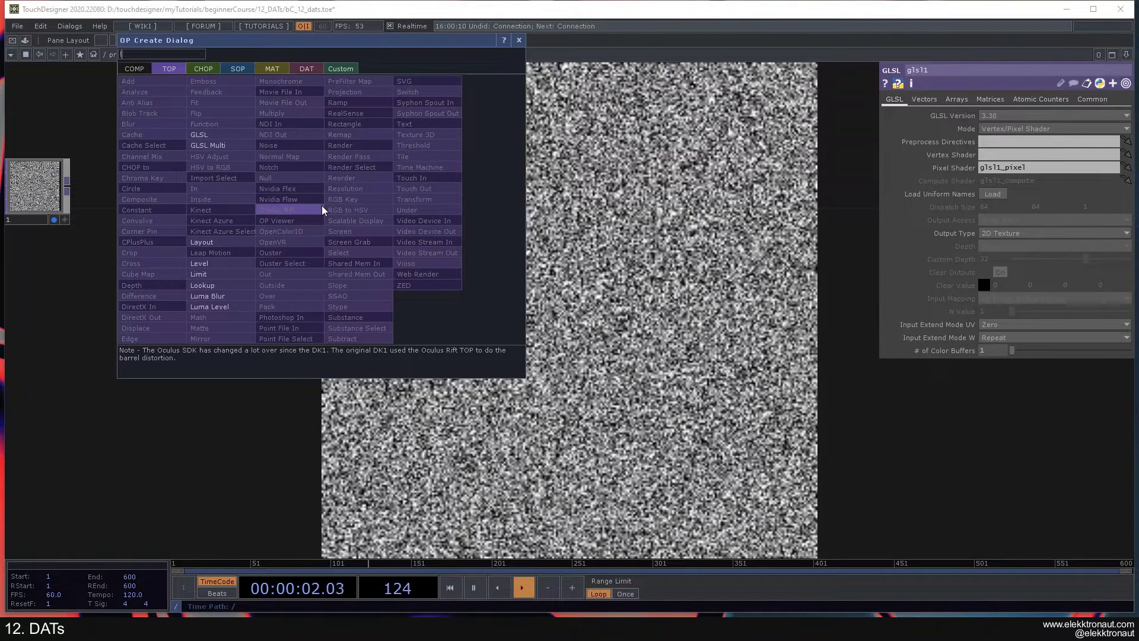
pyautogui.click(201, 256)
pyautogui.click(559, 210)
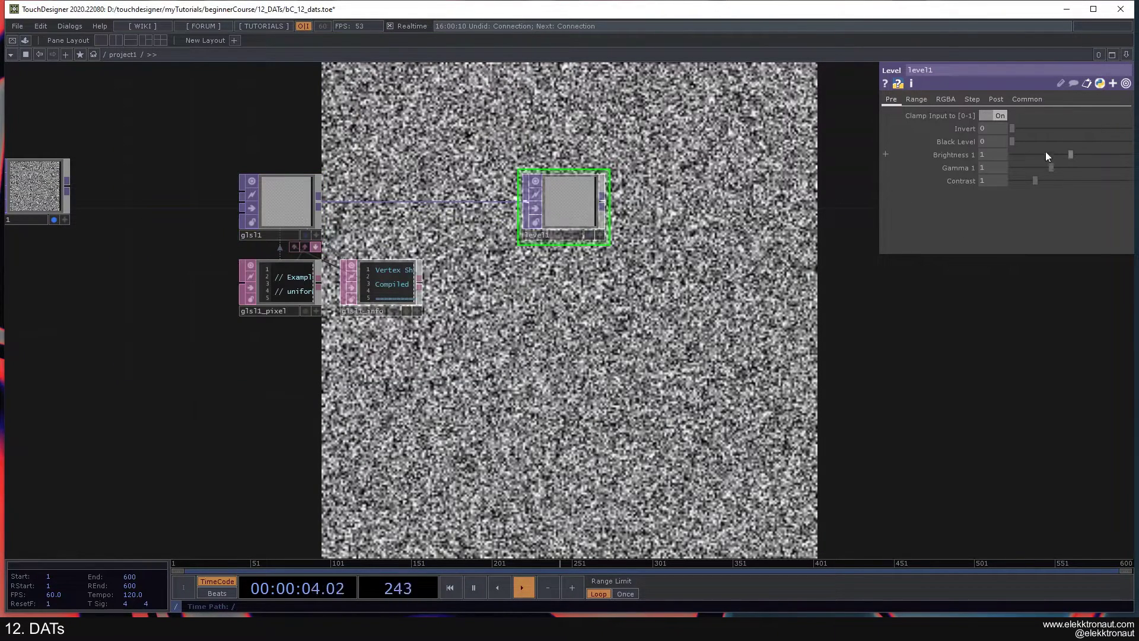
pyautogui.moveTo(1034, 169); pyautogui.dragTo(998, 190)
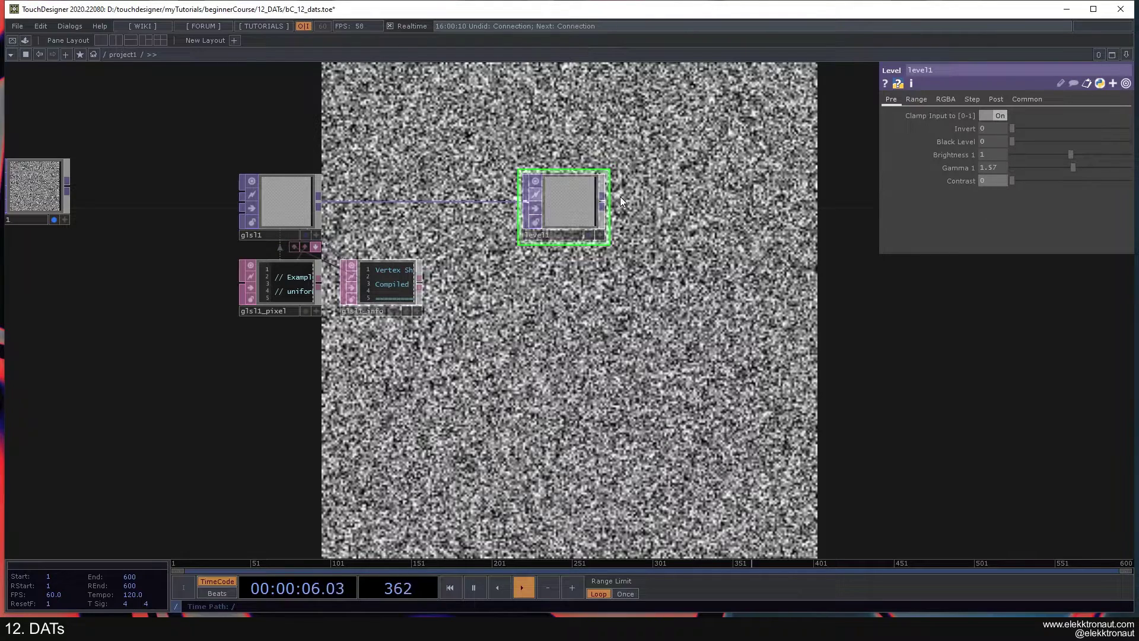
pyautogui.scroll(2, 572, 195)
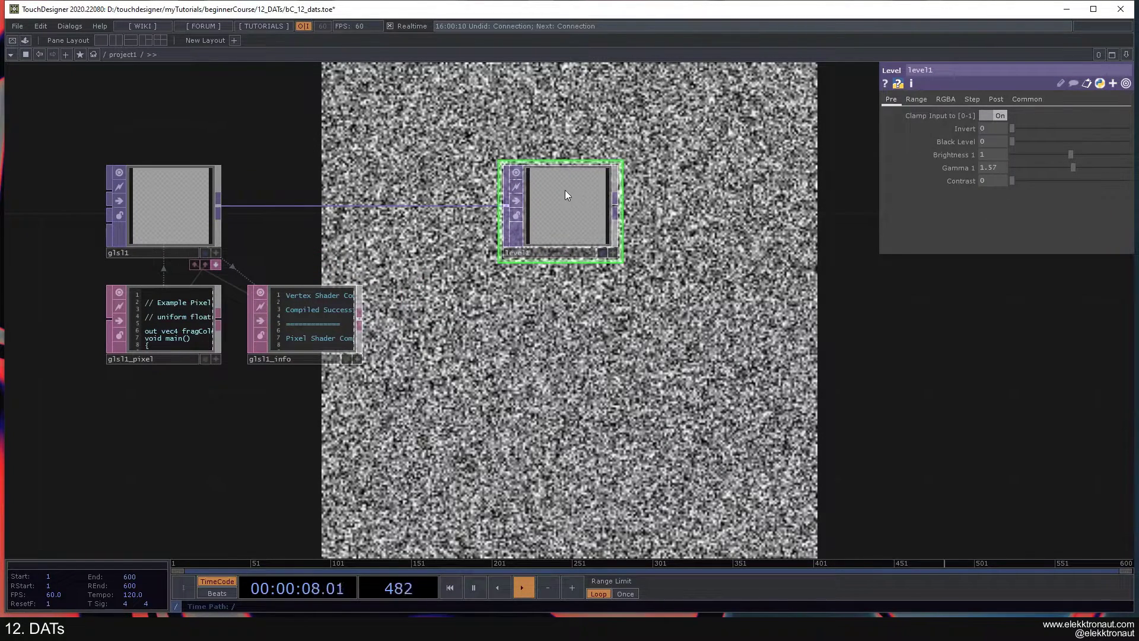
pyautogui.press('Delete')
# - Review the glsl1_pixel code and the GLSL TOP that references it as its pixel shader
pyautogui.scroll(2, 171, 326)
pyautogui.click(171, 327)
pyautogui.moveTo(211, 127); pyautogui.dragTo(249, 204)
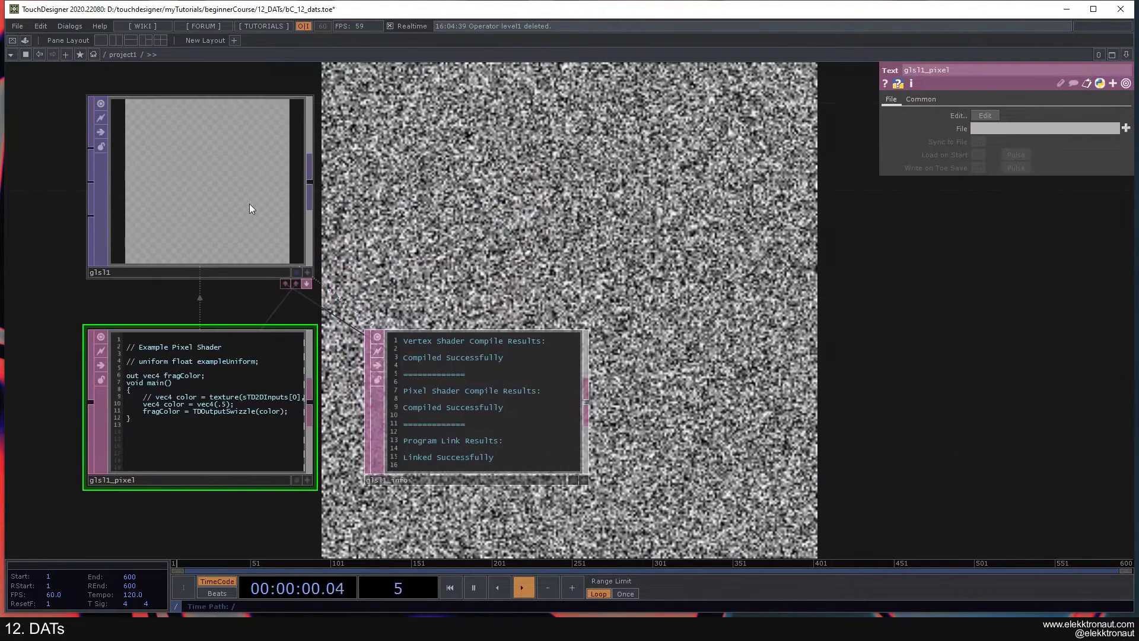
pyautogui.click(169, 188)
pyautogui.scroll(-3, 244, 165)
pyautogui.scroll(1, 190, 153)
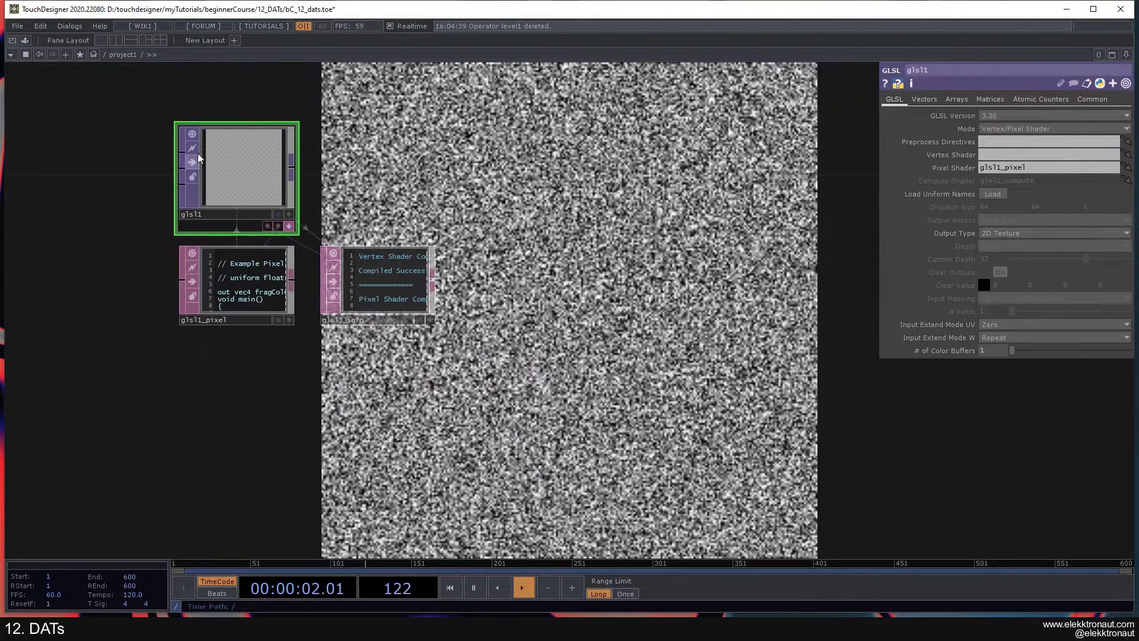
pyautogui.scroll(-3, 234, 166)
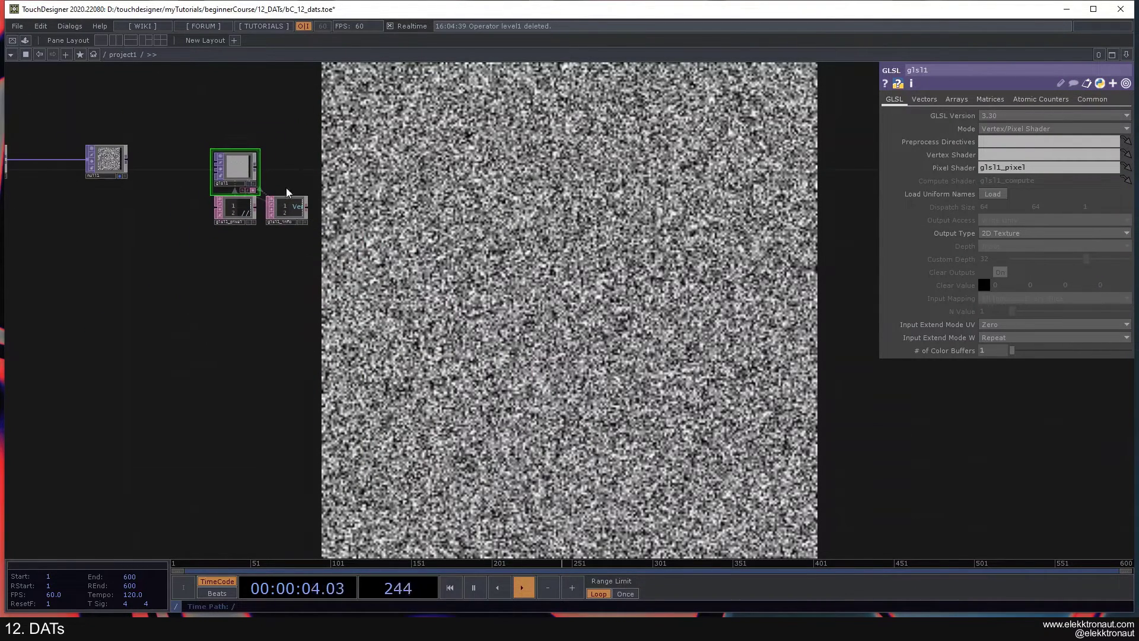
# - Create a Phong MAT in the empty network area and output its shader as a GLSL MAT named phong1GLSL
pyautogui.press('Tab')
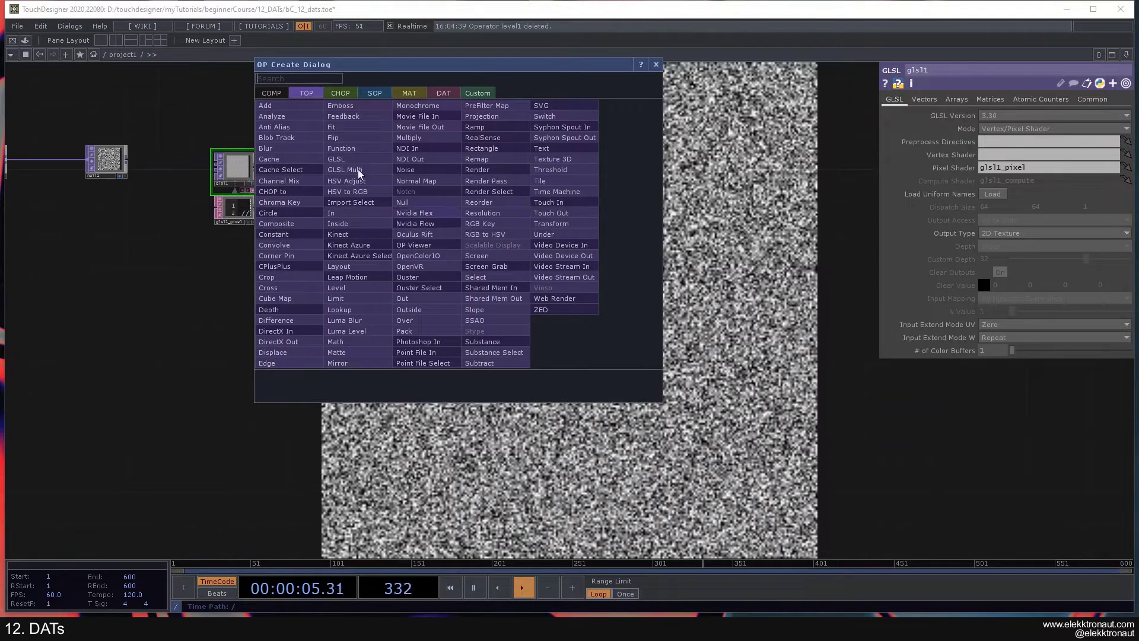
pyautogui.click(408, 92)
pyautogui.click(271, 192)
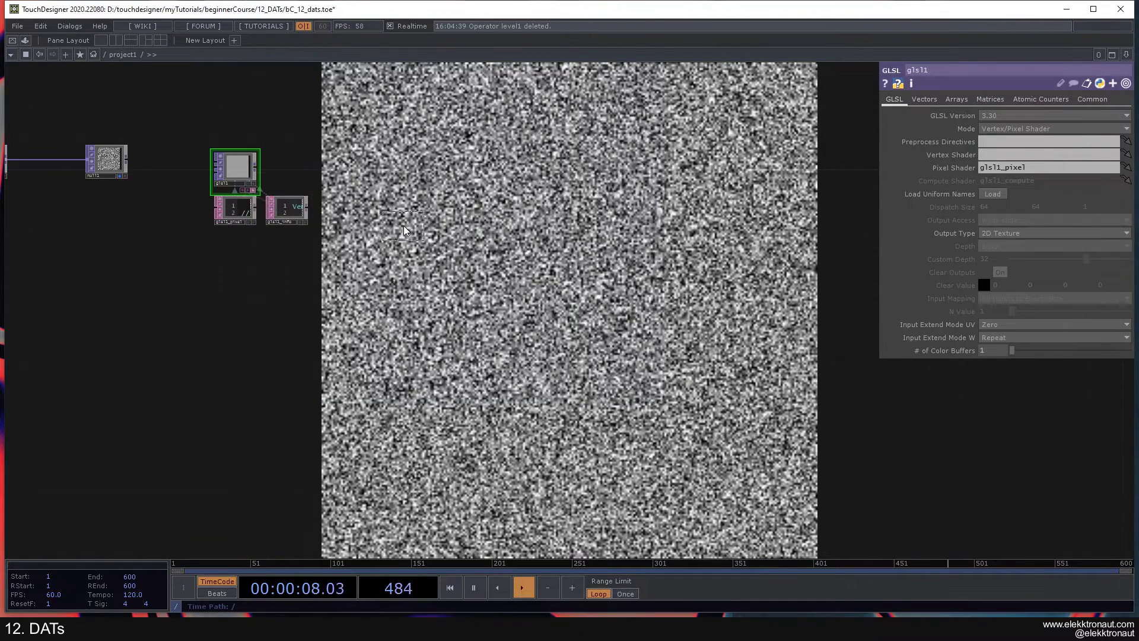
pyautogui.click(418, 240)
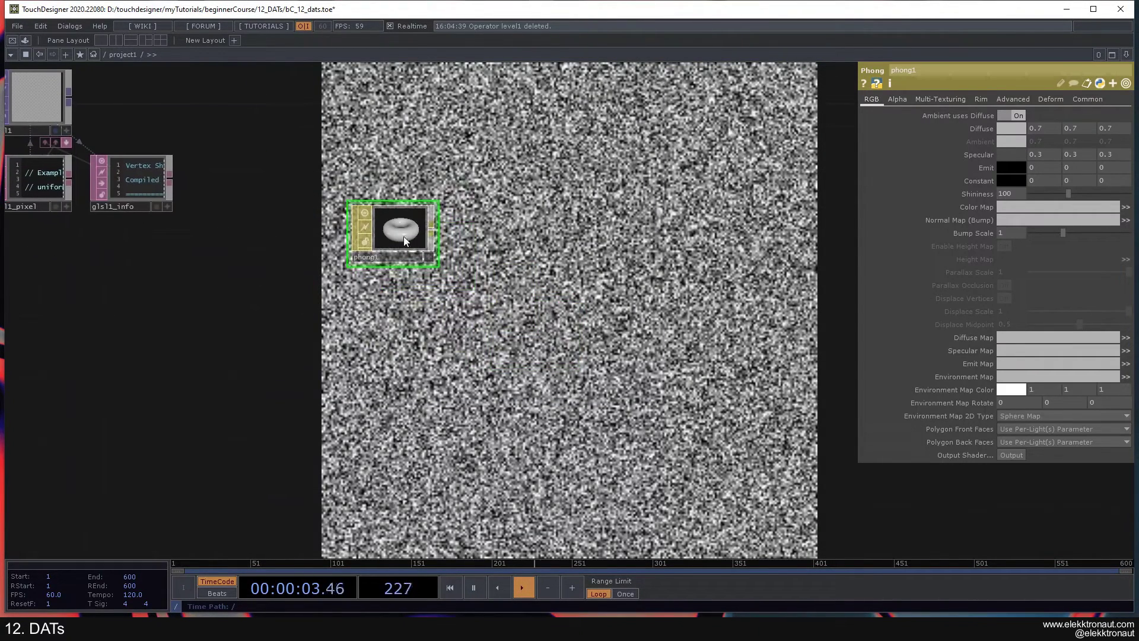
pyautogui.click(1003, 456)
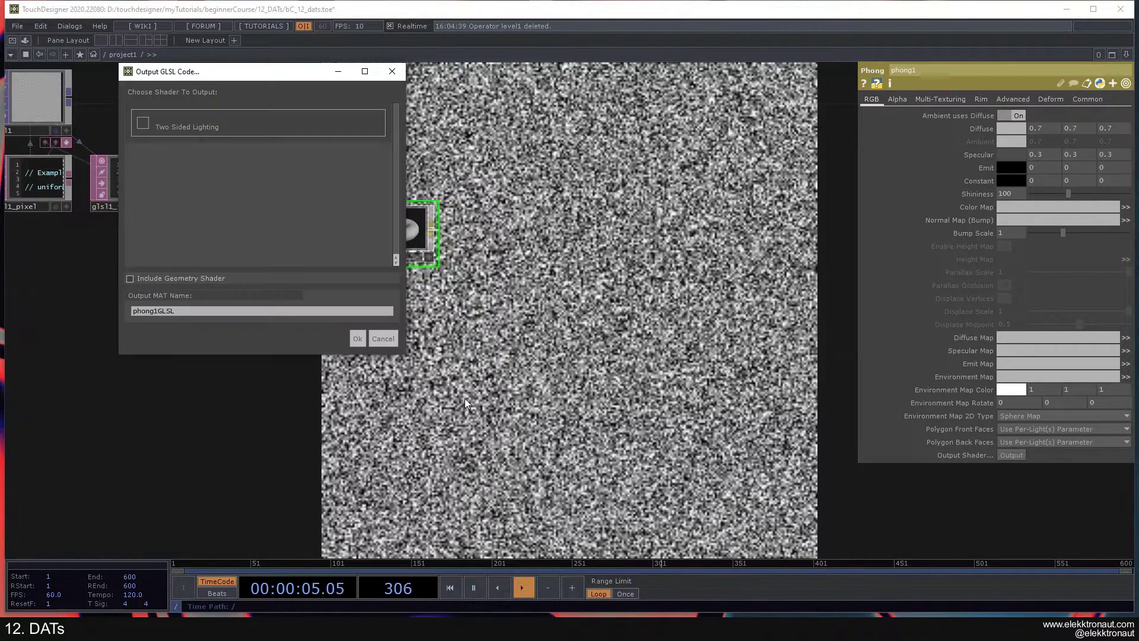
pyautogui.click(359, 341)
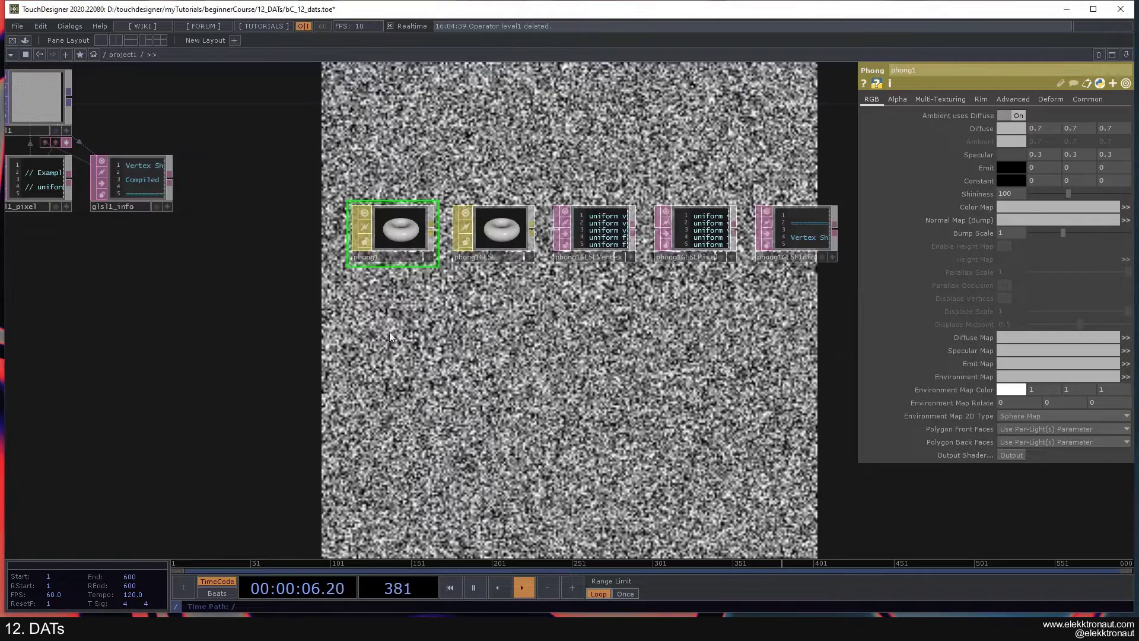
# - Inspect the vertex, pixel and info DATs generated for phong1GLSL and select them
pyautogui.press('h')
pyautogui.scroll(10, 457, 281)
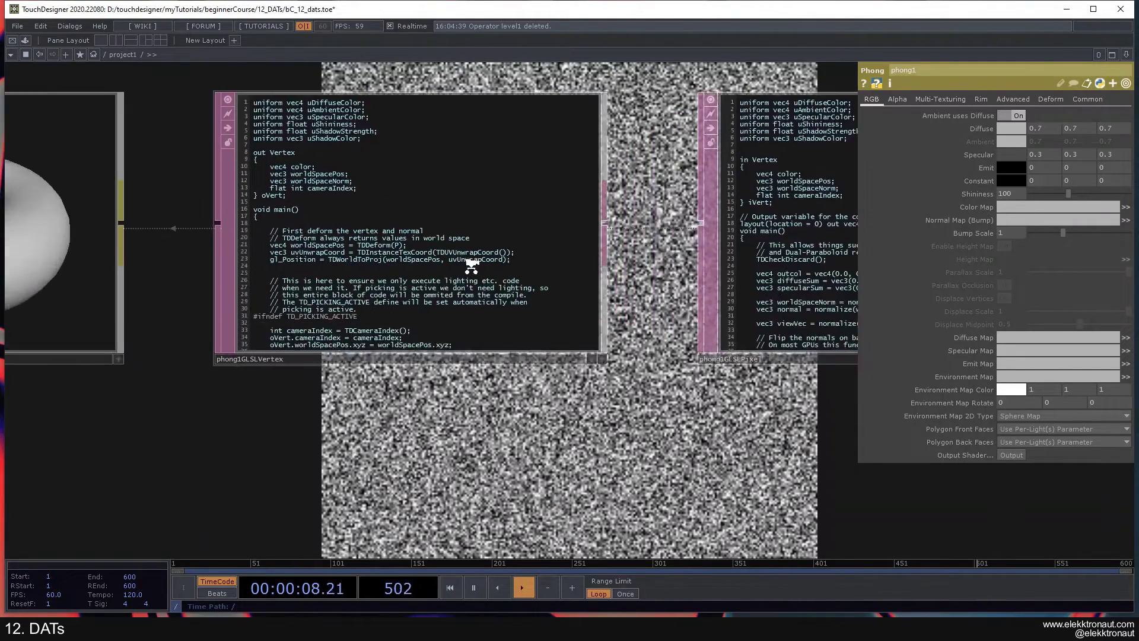
pyautogui.scroll(-9, 472, 271)
pyautogui.moveTo(421, 220); pyautogui.dragTo(323, 247)
pyautogui.click(325, 255)
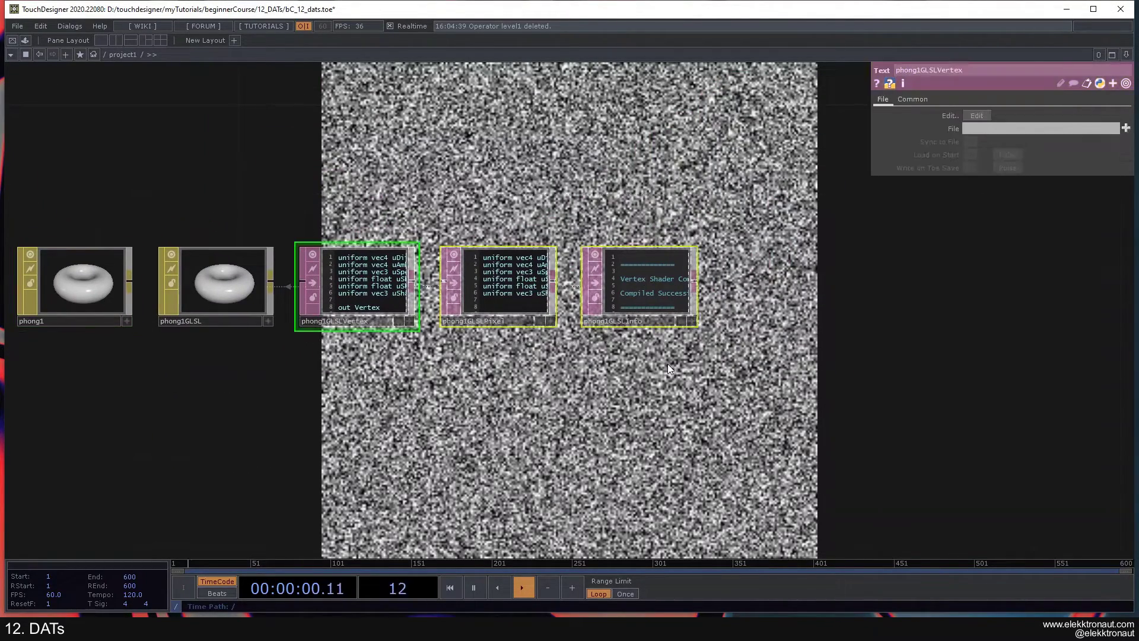
# - Read through the shader code in the vertex and pixel DATs of phong1GLSL
pyautogui.scroll(2, 460, 327)
pyautogui.scroll(4, 333, 251)
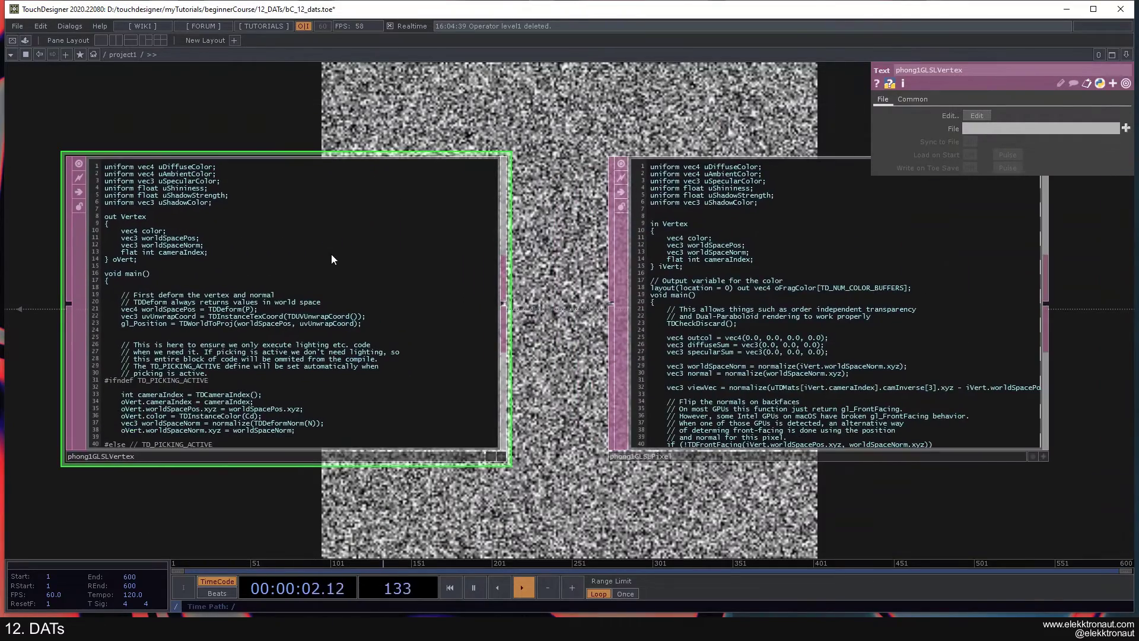
pyautogui.scroll(2, 185, 343)
pyautogui.scroll(-5, 186, 343)
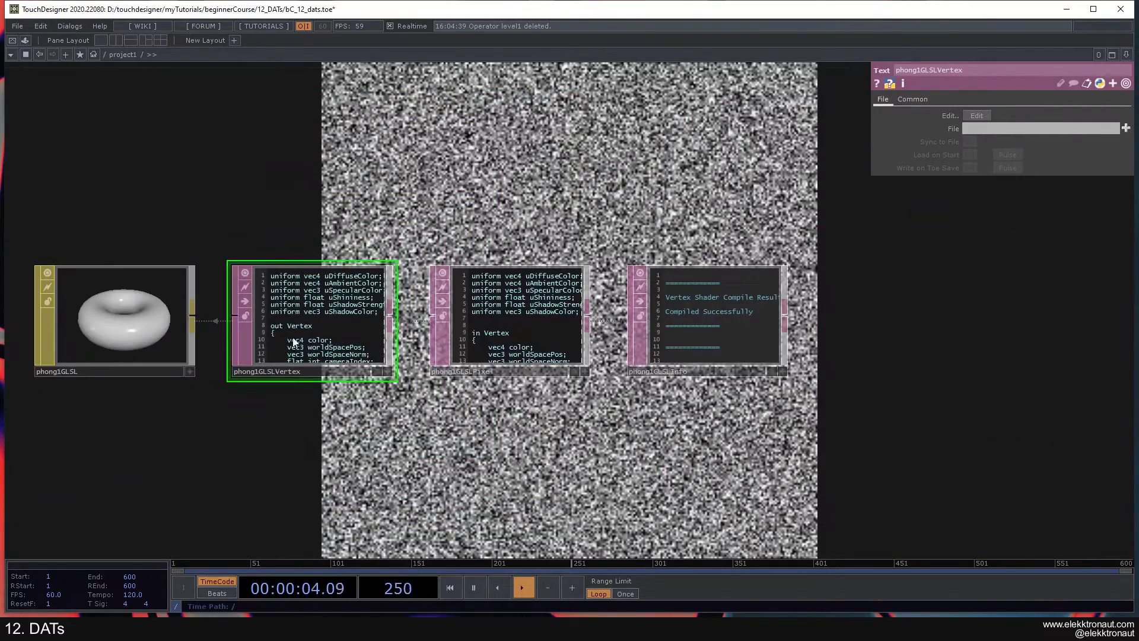
pyautogui.scroll(-3, 326, 329)
# - Delete phong1 and phong1GLSL together with the generated vertex, pixel and info DATs
pyautogui.moveTo(472, 265); pyautogui.dragTo(550, 253)
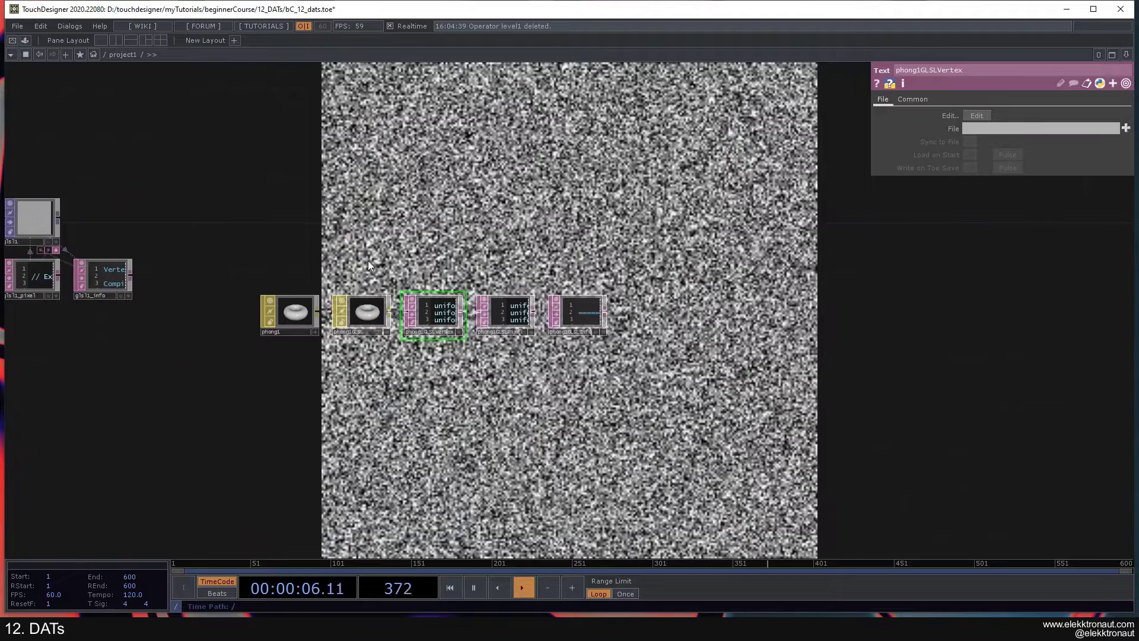
pyautogui.scroll(4, 451, 285)
pyautogui.moveTo(84, 216); pyautogui.dragTo(242, 267)
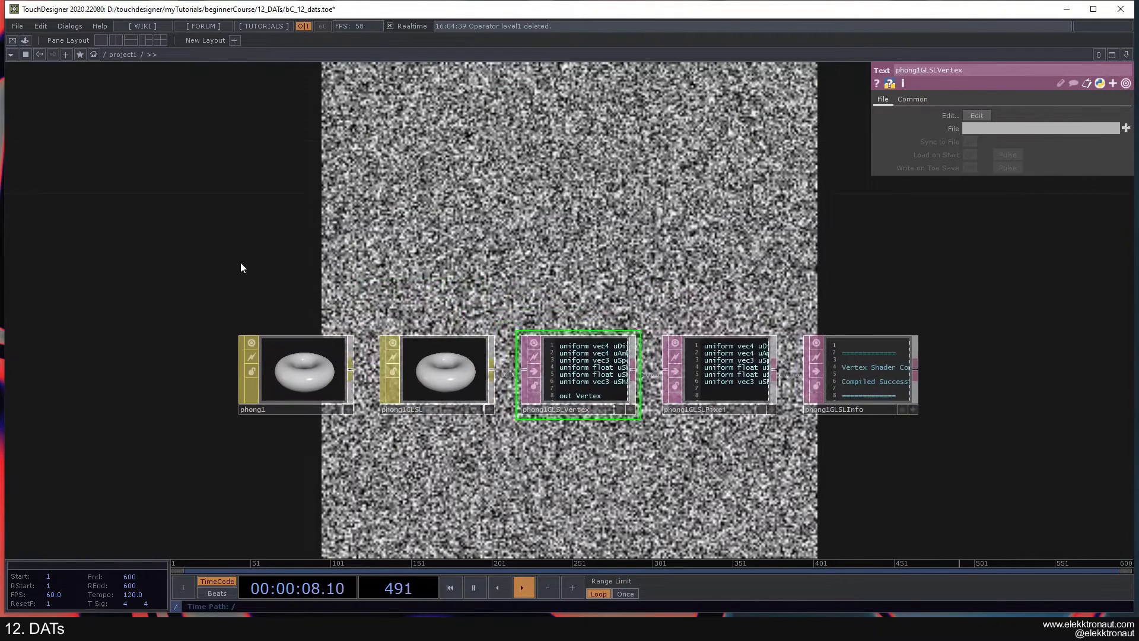
pyautogui.scroll(-5, 241, 268)
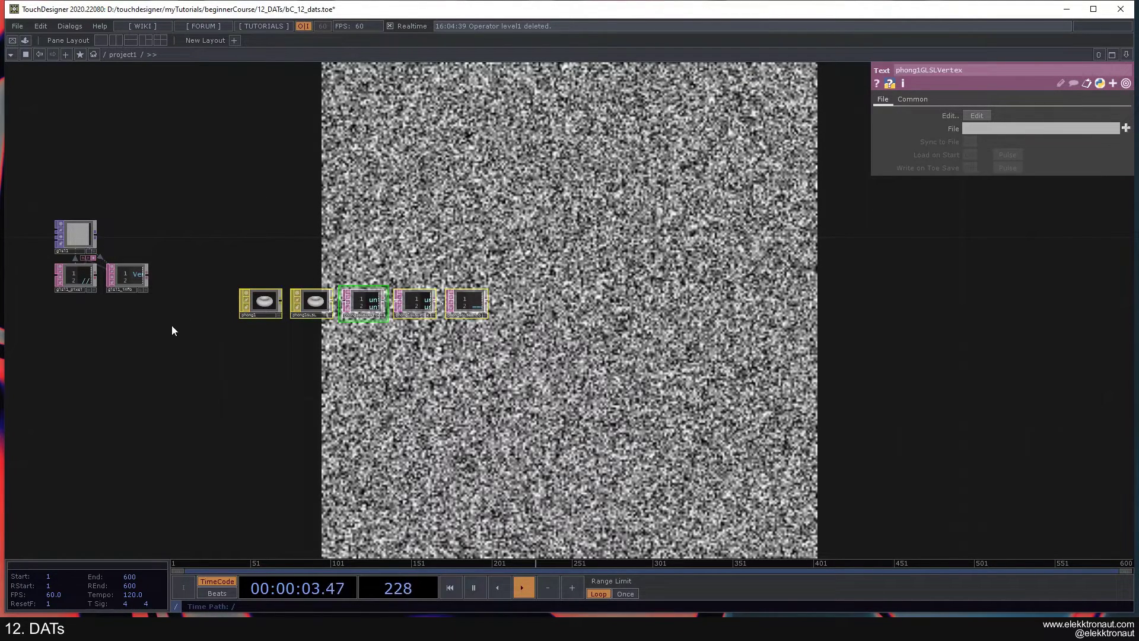
pyautogui.press('Delete')
# - Create a Table DAT in the empty network area below text1 and noise1
pyautogui.moveTo(184, 324); pyautogui.dragTo(685, 245)
pyautogui.moveTo(431, 255); pyautogui.dragTo(533, 288)
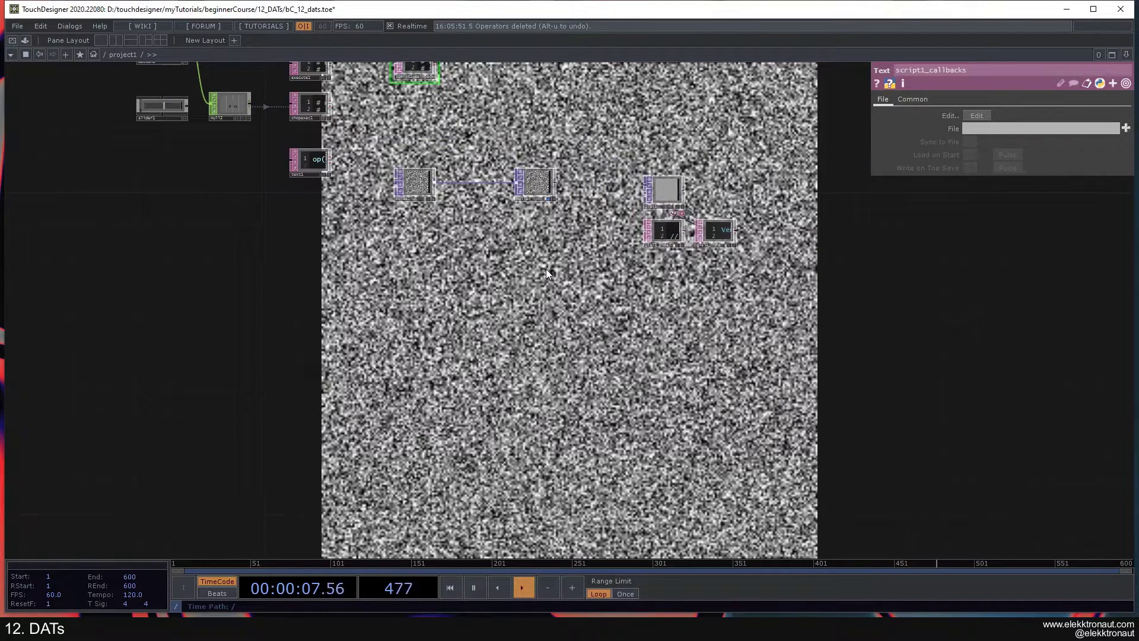
pyautogui.scroll(4, 316, 274)
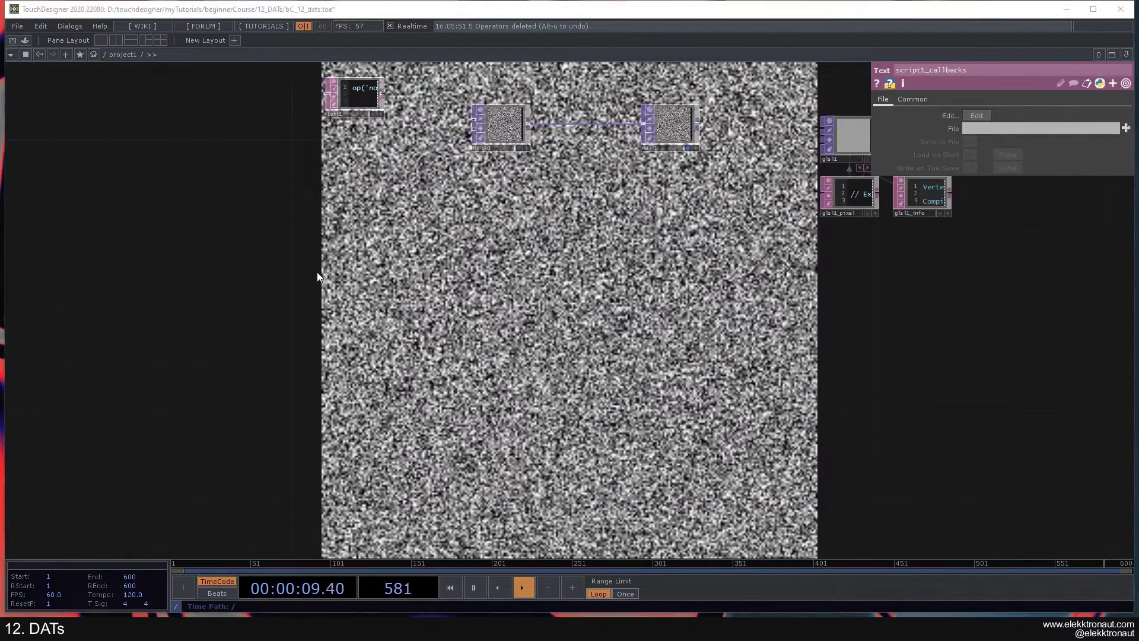
pyautogui.press('Tab')
pyautogui.click(305, 136)
pyautogui.write('t')
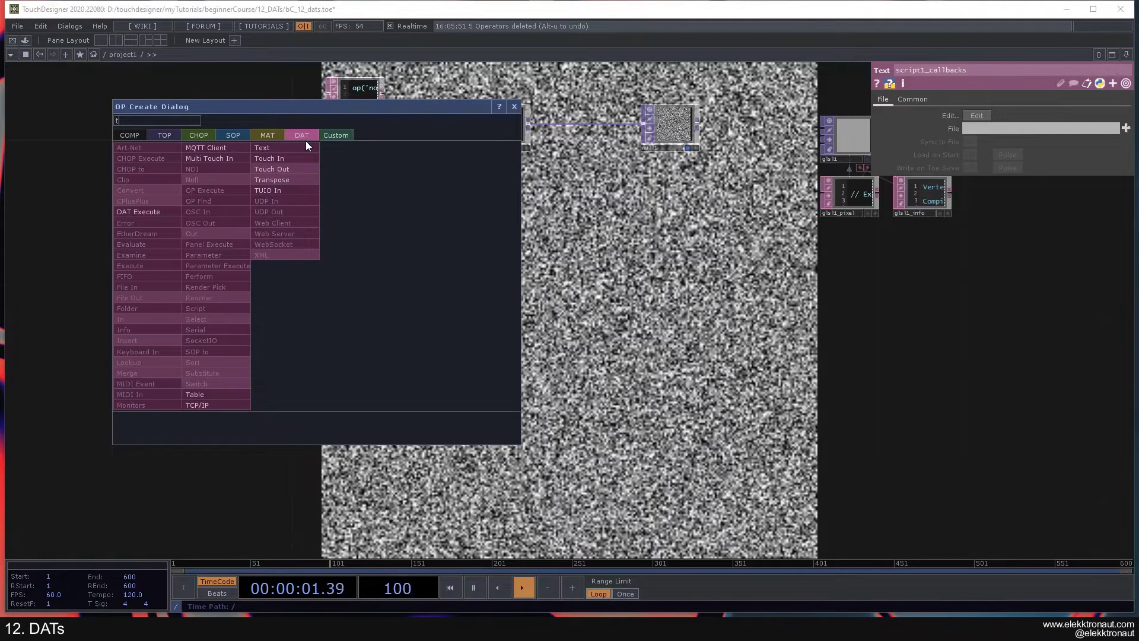
pyautogui.click(202, 394)
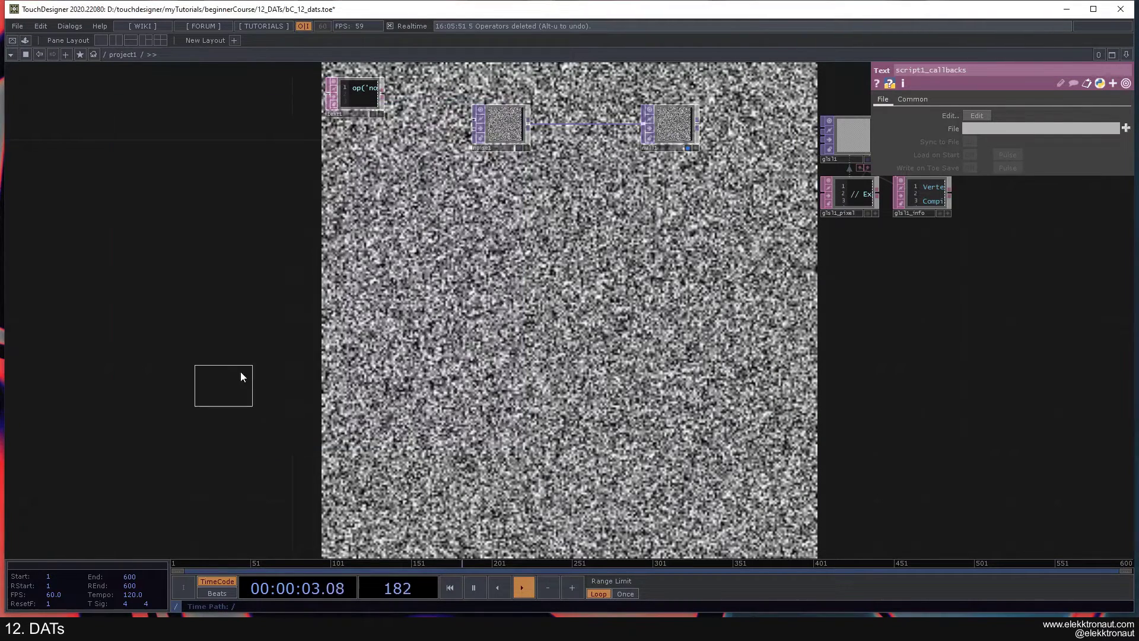
pyautogui.click(341, 310)
pyautogui.scroll(5, 342, 310)
pyautogui.moveTo(506, 346); pyautogui.dragTo(437, 363)
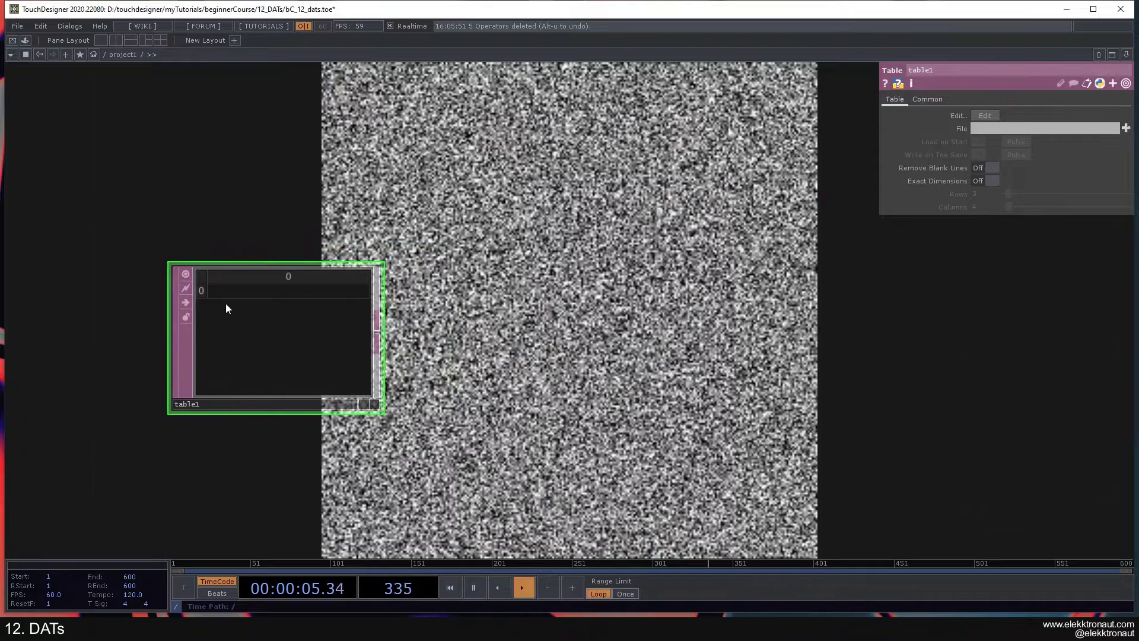
# - Enter the sample text 3r3rfef in the single cell of table1
pyautogui.click(374, 405)
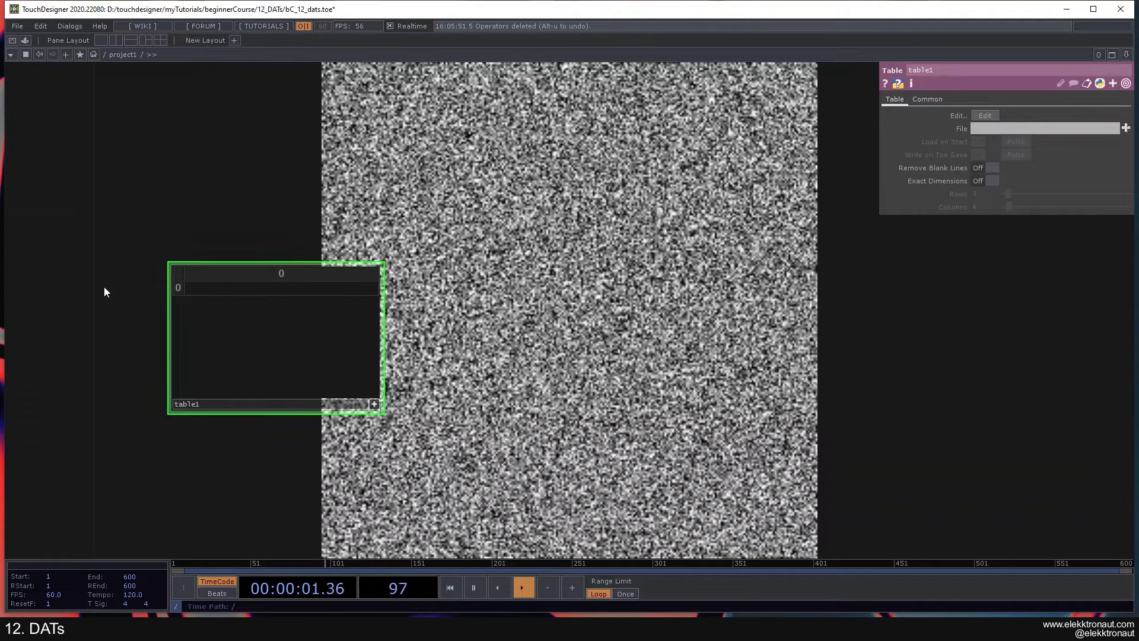
pyautogui.click(300, 289)
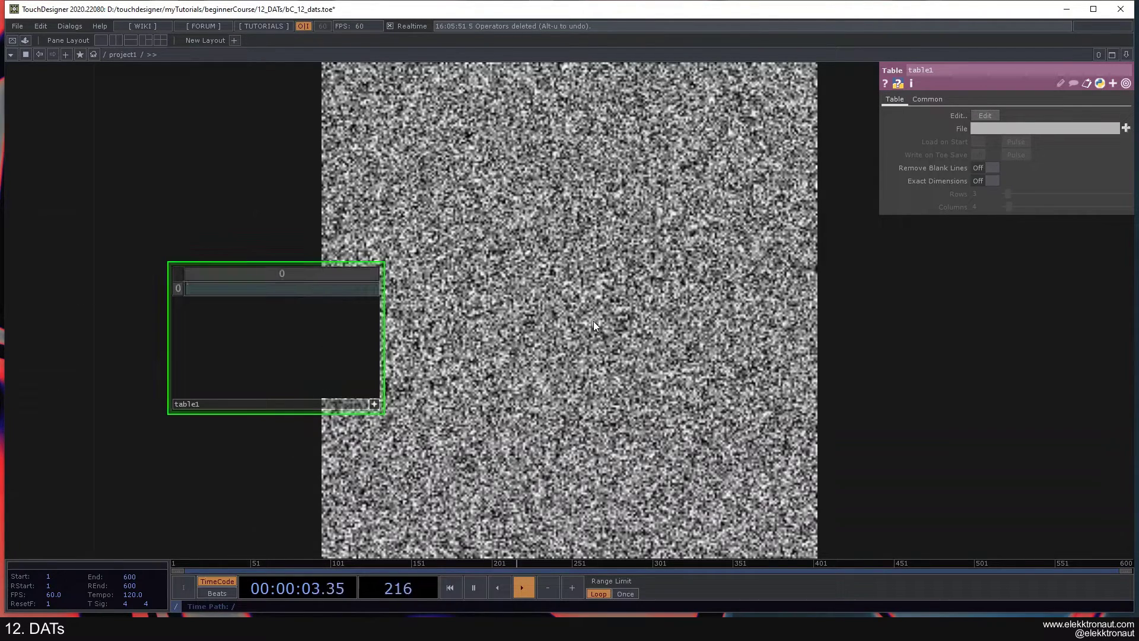
pyautogui.write('3r3rfef')
pyautogui.moveTo(613, 315); pyautogui.dragTo(640, 309)
pyautogui.click(402, 398)
# - Enable Exact Dimensions on table1 and set it to 15 rows and 20 columns
pyautogui.click(986, 181)
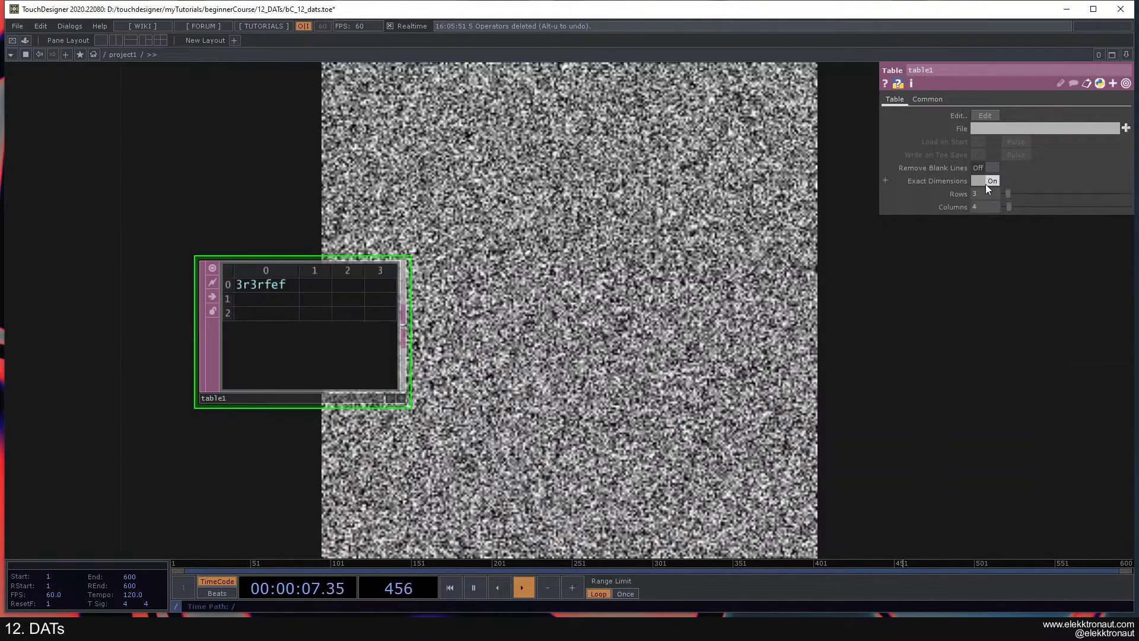
pyautogui.moveTo(1009, 194); pyautogui.dragTo(1029, 207)
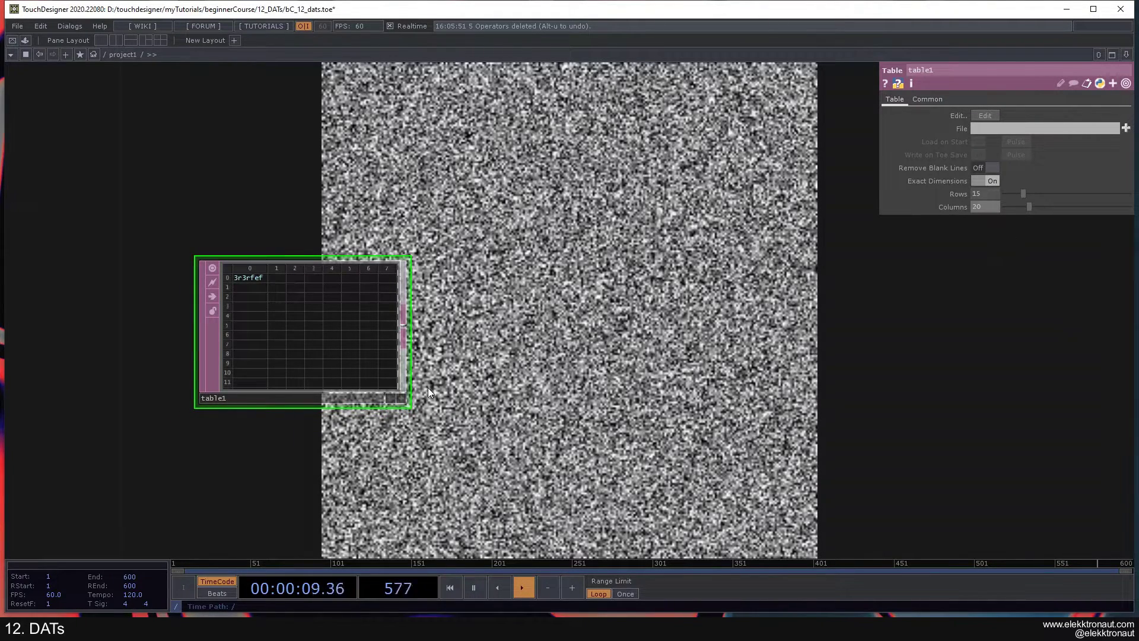
pyautogui.scroll(-3, 331, 364)
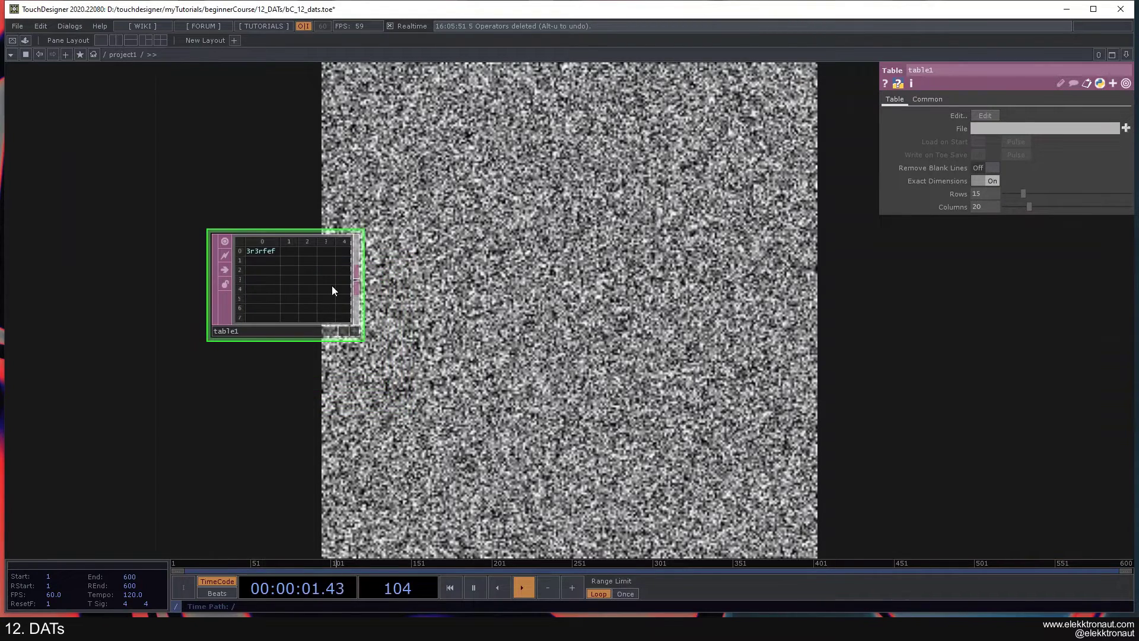
pyautogui.scroll(2, 332, 290)
pyautogui.scroll(-3, 275, 323)
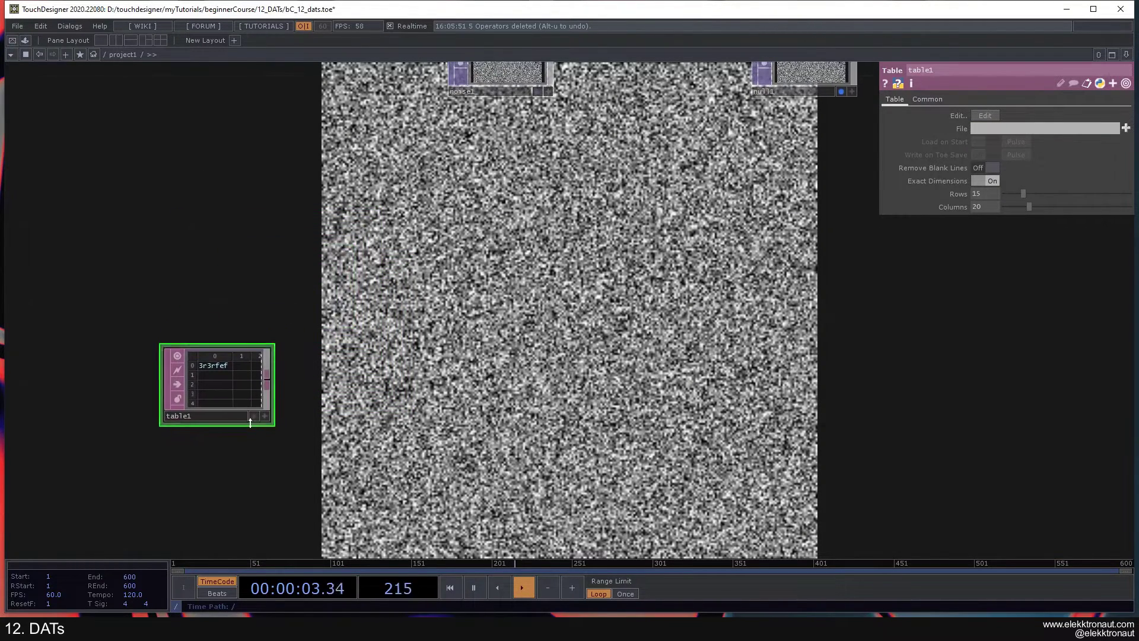
# - Enter 5 and 3 in the first two cells of table1's row 0
pyautogui.scroll(3, 251, 422)
pyautogui.doubleClick(113, 291)
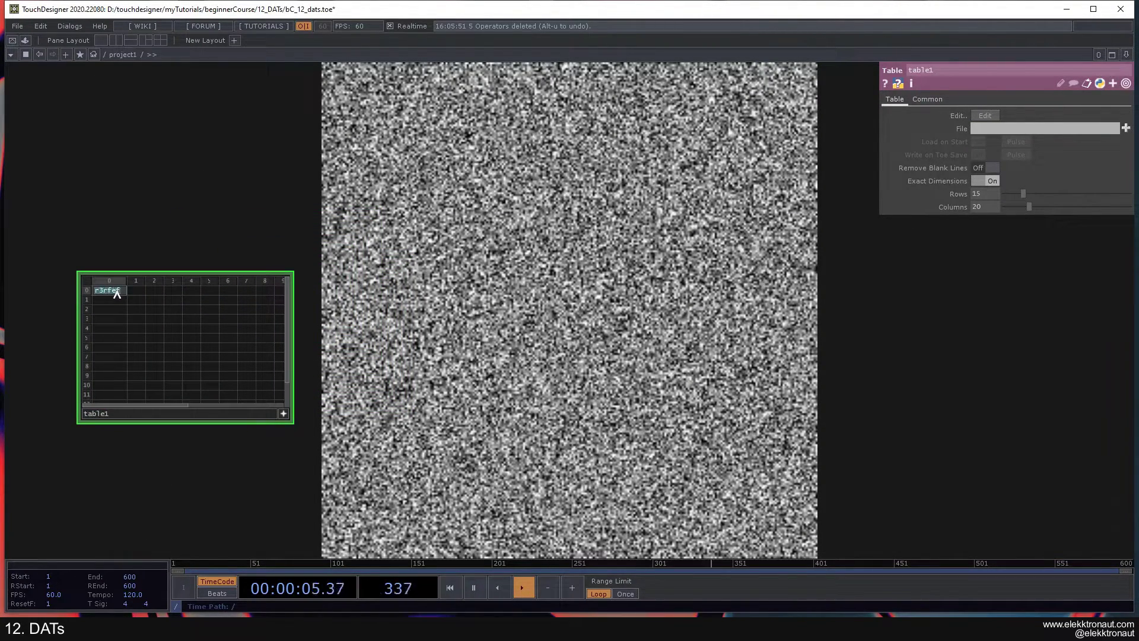
pyautogui.write('5')
pyautogui.press('Tab')
pyautogui.write('3')
pyautogui.press('Return')
pyautogui.scroll(-4, 179, 243)
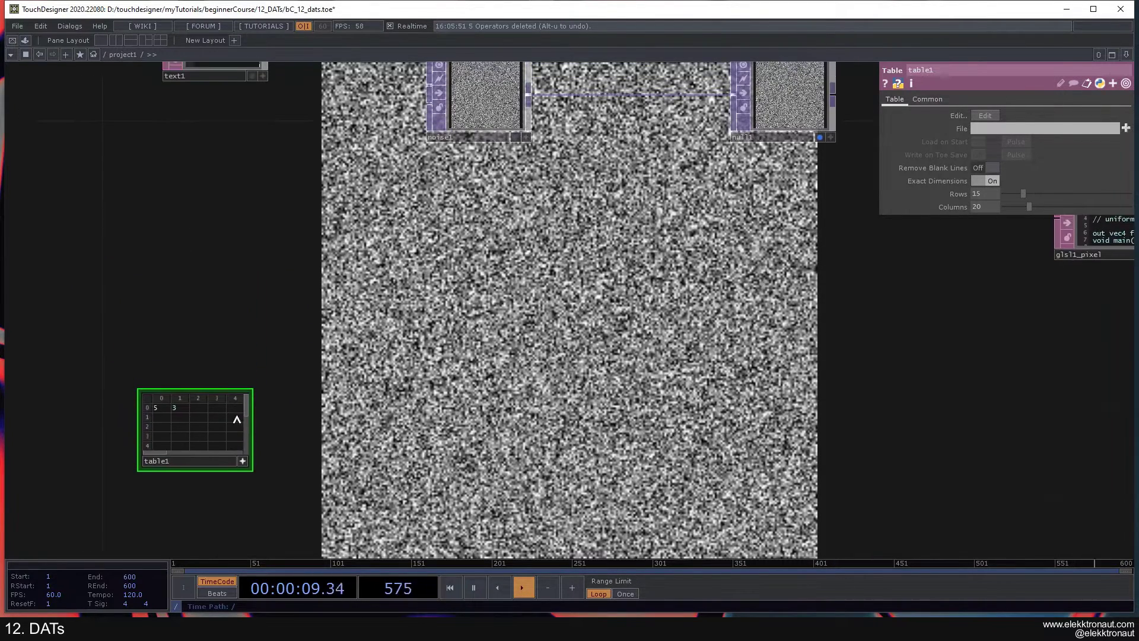
pyautogui.click(243, 461)
# - Set noise1's Period to 2 and expand its Harmonics parameter in expression mode
pyautogui.click(492, 102)
pyautogui.moveTo(295, 419); pyautogui.dragTo(446, 274)
pyautogui.scroll(3, 446, 273)
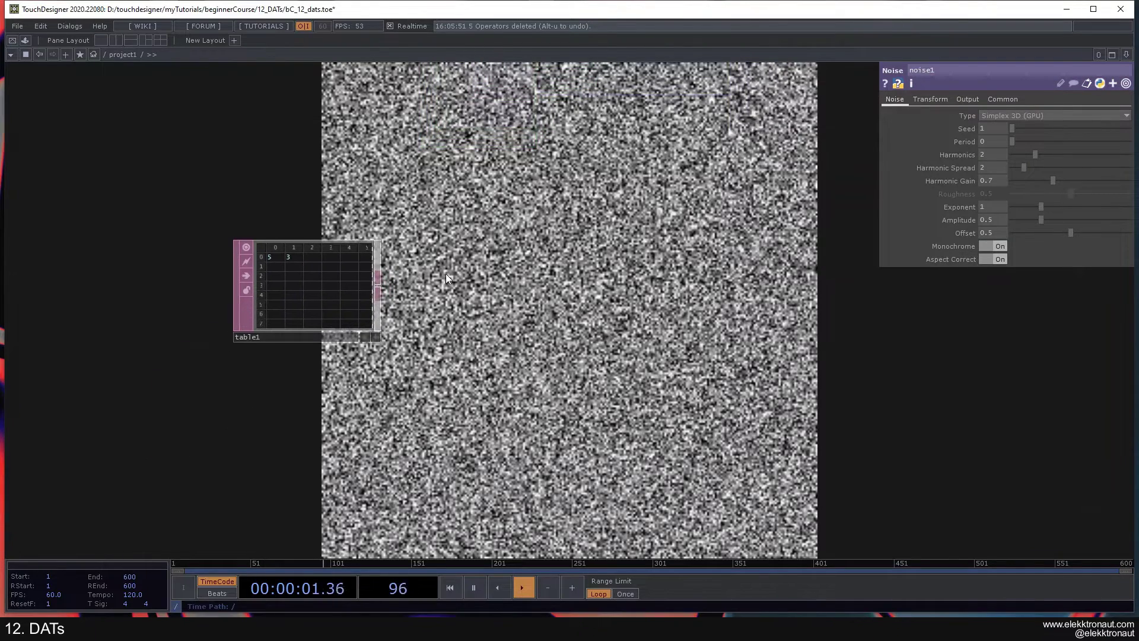
pyautogui.click(964, 157)
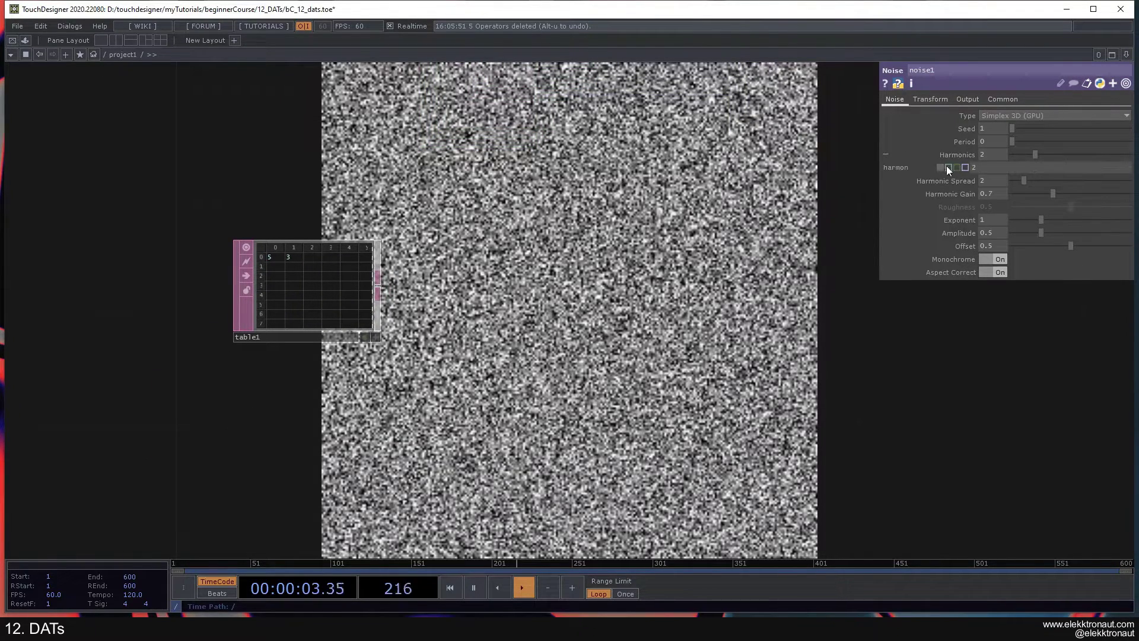
pyautogui.click(987, 140)
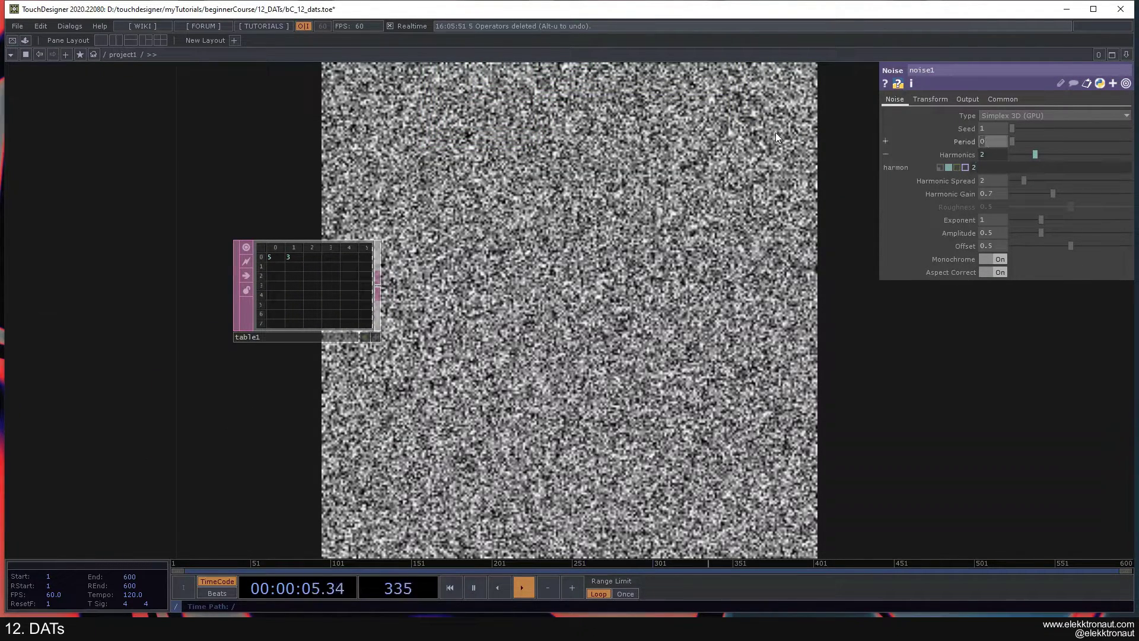
pyautogui.write('2')
pyautogui.press('Return')
# - Drive noise1's Harmonics with the expression op('table1')[0,0]
pyautogui.click(974, 168)
pyautogui.write("op('table1')")
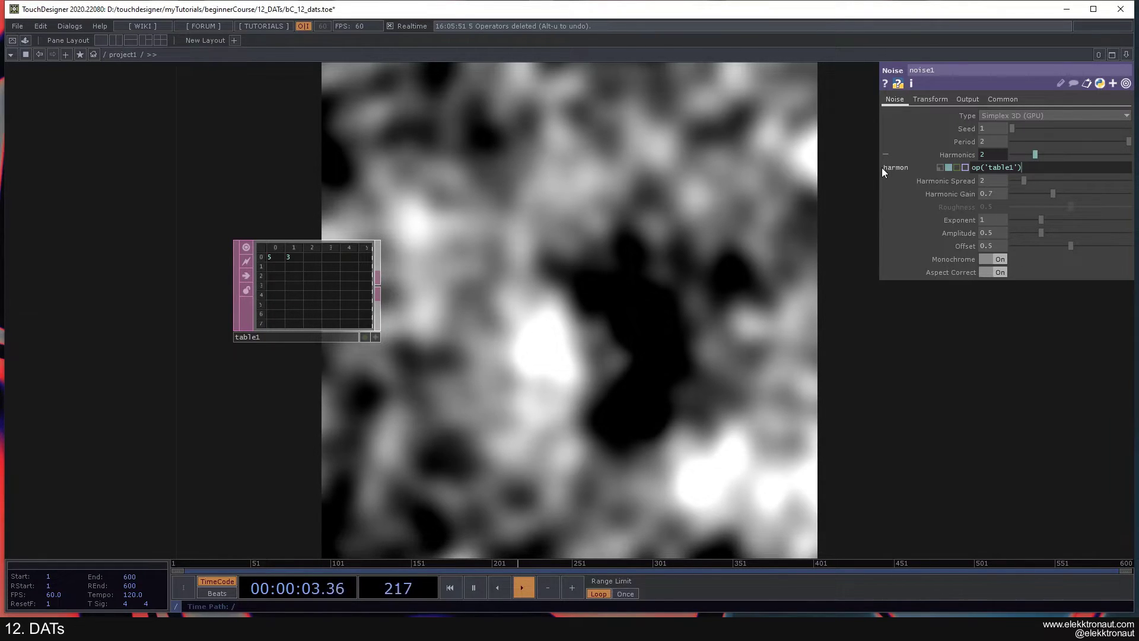
pyautogui.write('[0,0')
pyautogui.scroll(4, 272, 266)
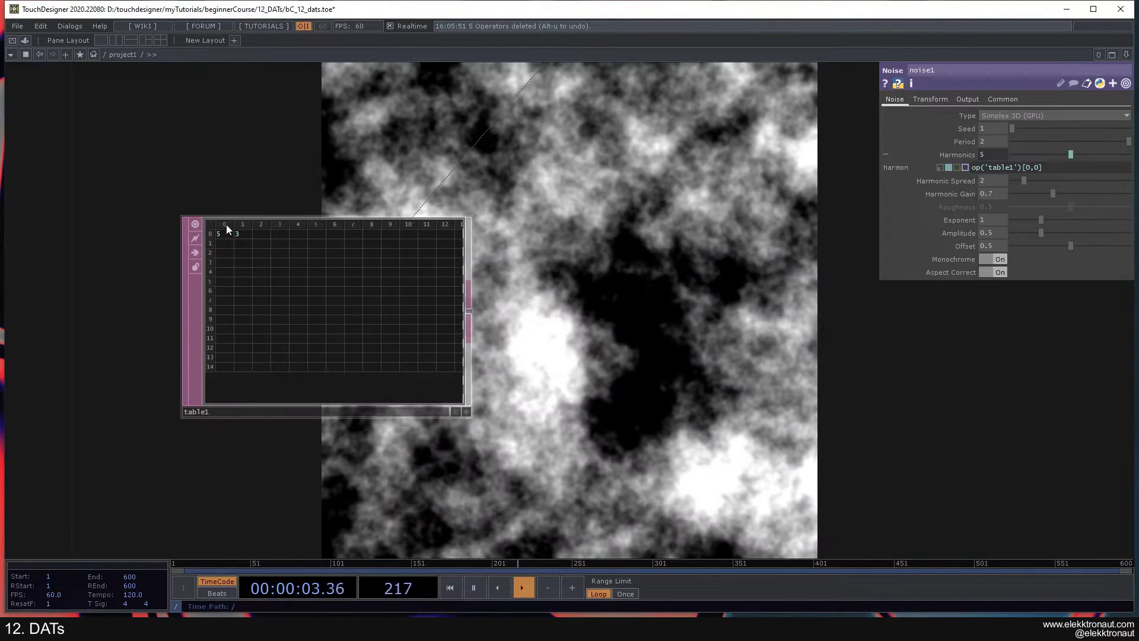
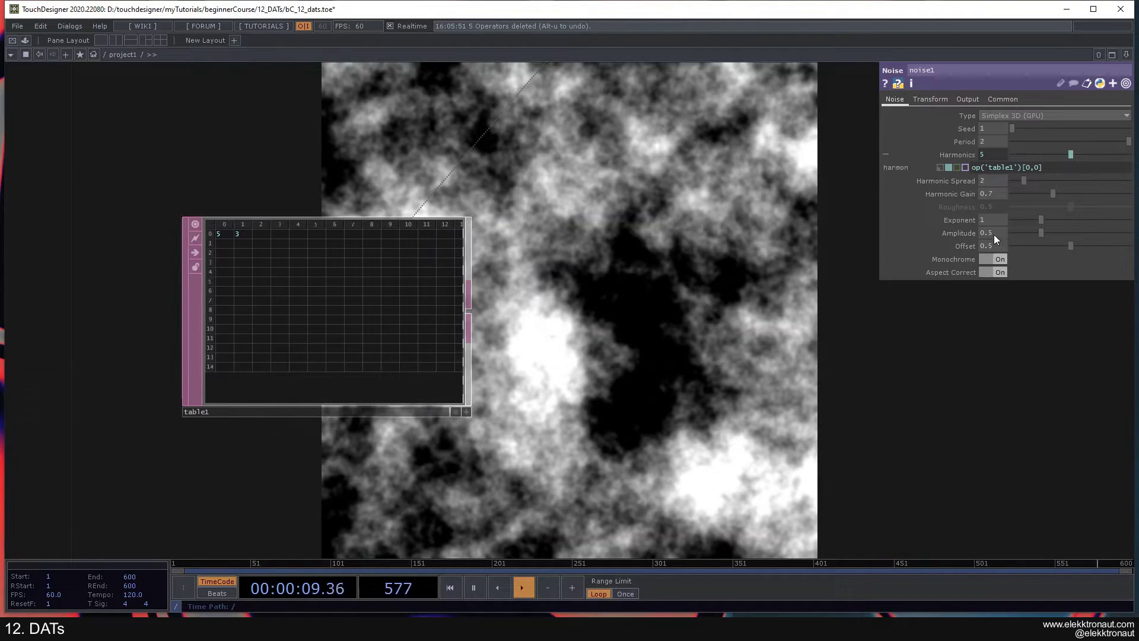
# - Change the column index in noise1's Harmonics expression so it reads op('table1')[0,1]
pyautogui.doubleClick(1034, 170)
pyautogui.write('1')
pyautogui.press('Return')
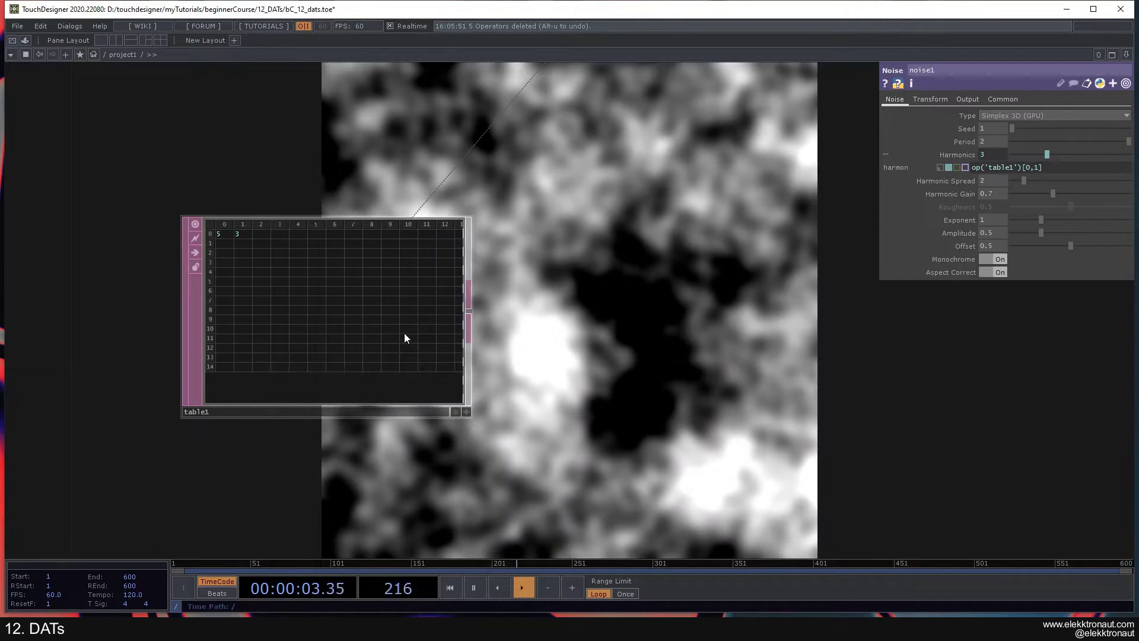
# - Create a Folder DAT directly below table1
pyautogui.scroll(-4, 406, 339)
pyautogui.click(369, 319)
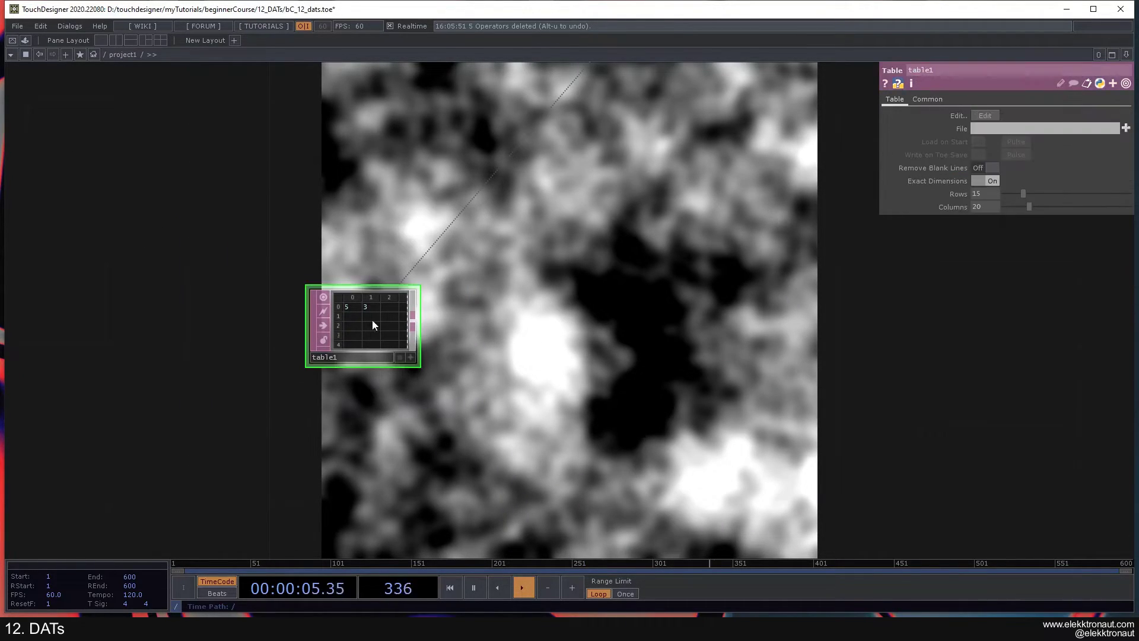
pyautogui.scroll(-3, 521, 304)
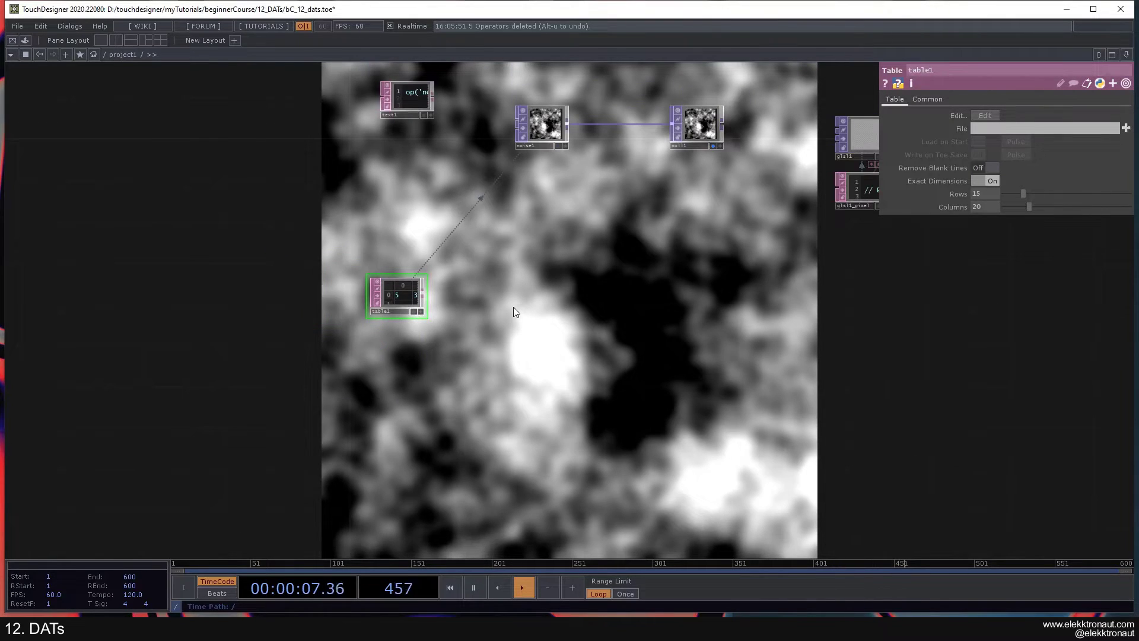
pyautogui.scroll(3, 414, 252)
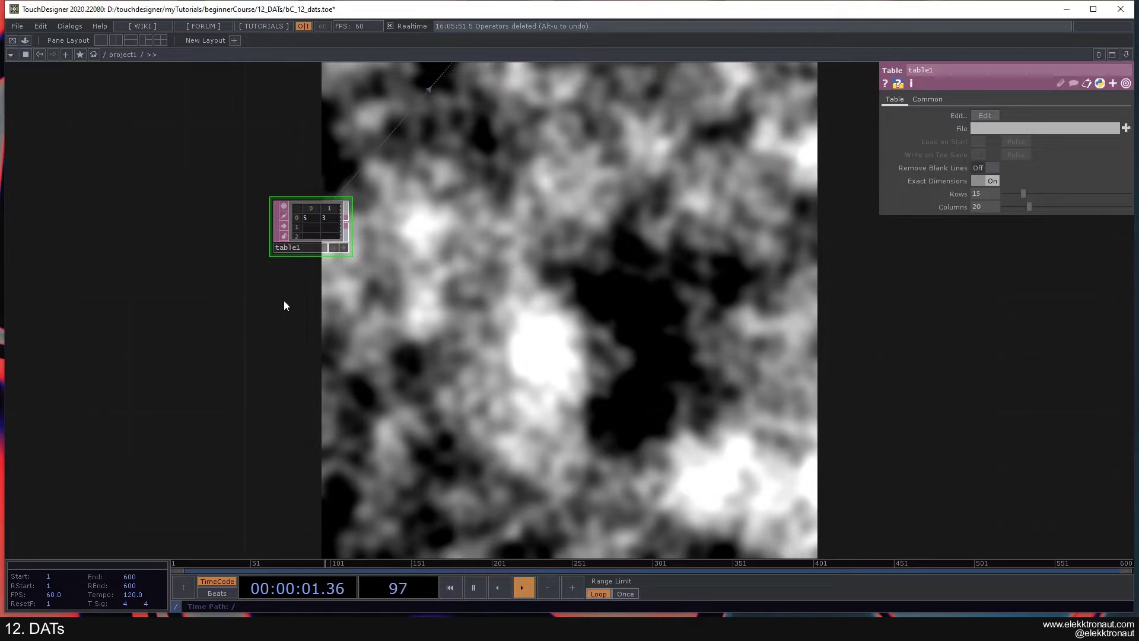
pyautogui.press('Tab')
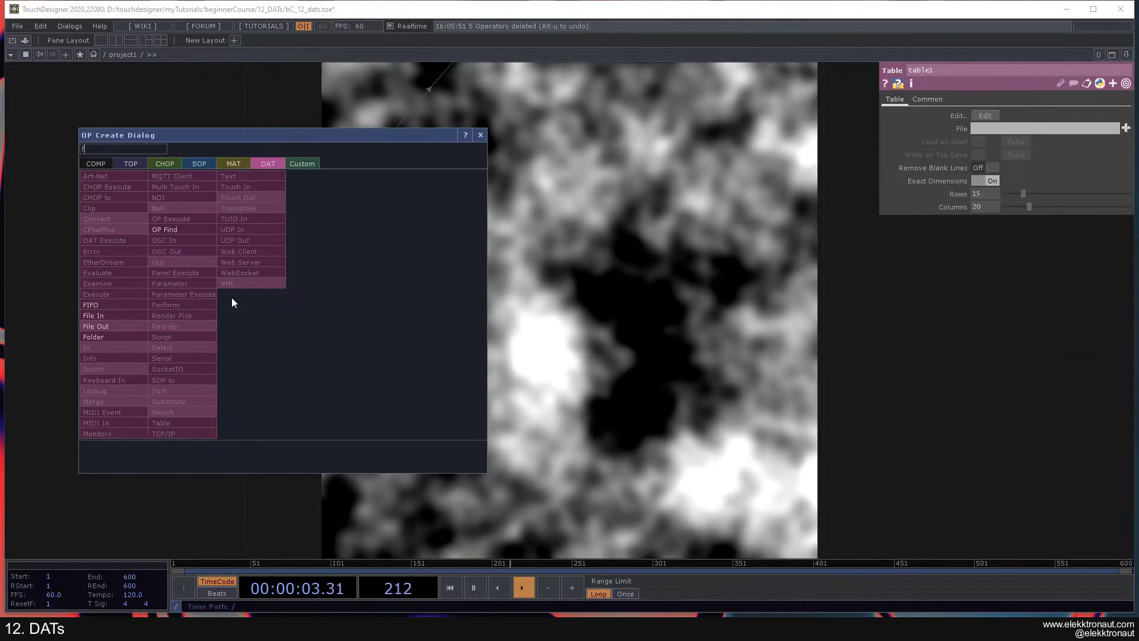
pyautogui.click(102, 337)
pyautogui.click(309, 308)
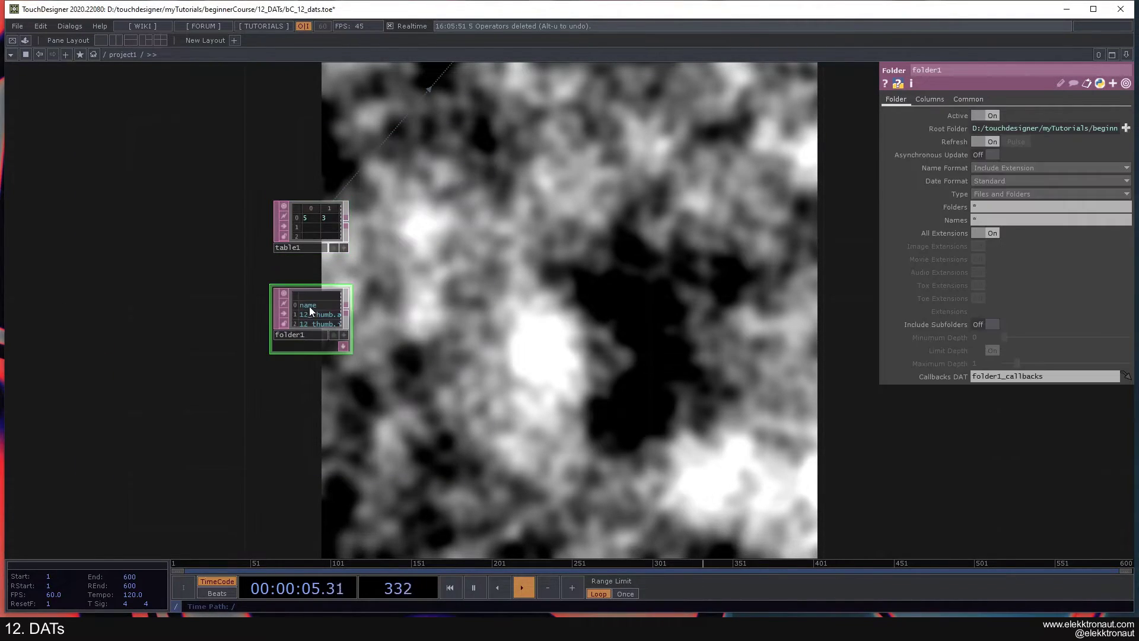
# - Examine the file names and paths that folder1 lists for the project folder
pyautogui.scroll(5, 362, 314)
pyautogui.scroll(2, 355, 301)
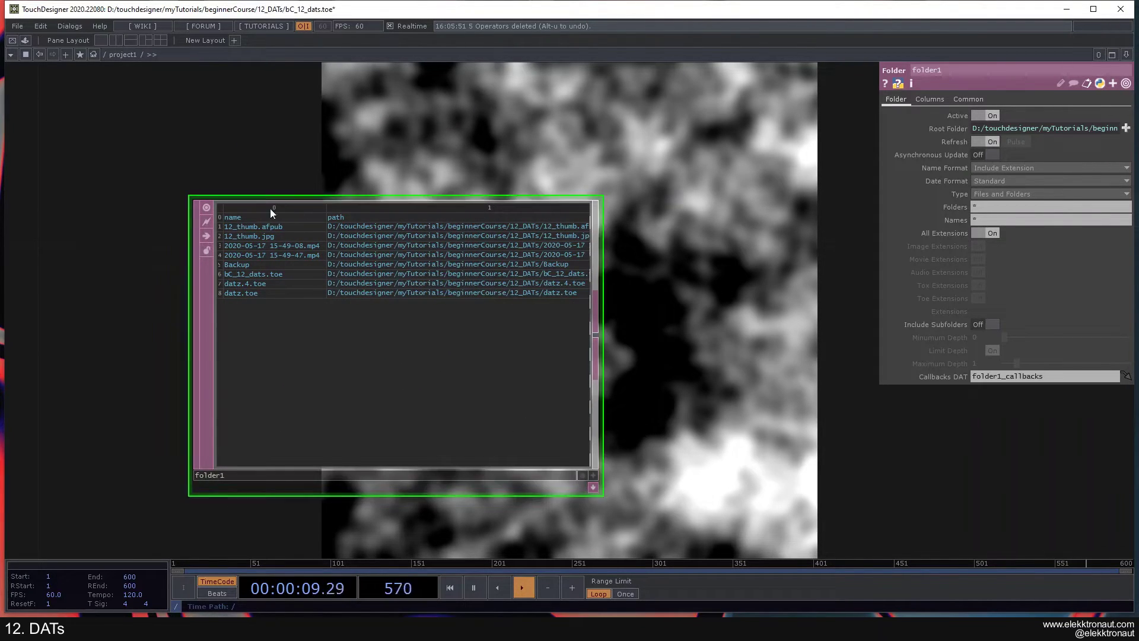
pyautogui.scroll(2, 357, 258)
pyautogui.scroll(-2, 358, 257)
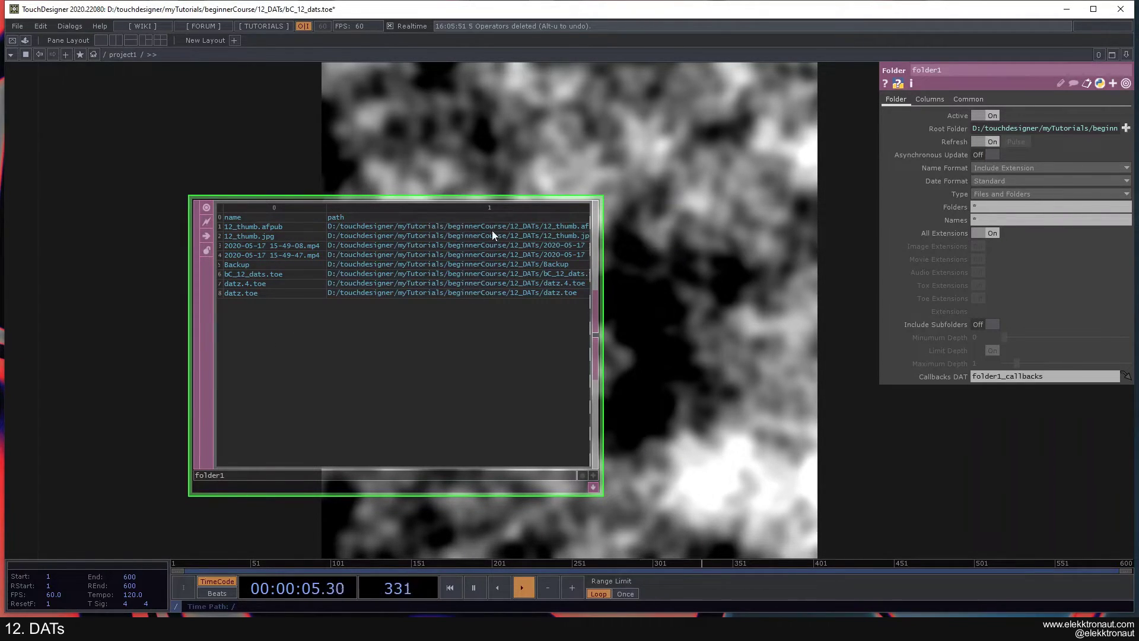
pyautogui.scroll(2, 475, 238)
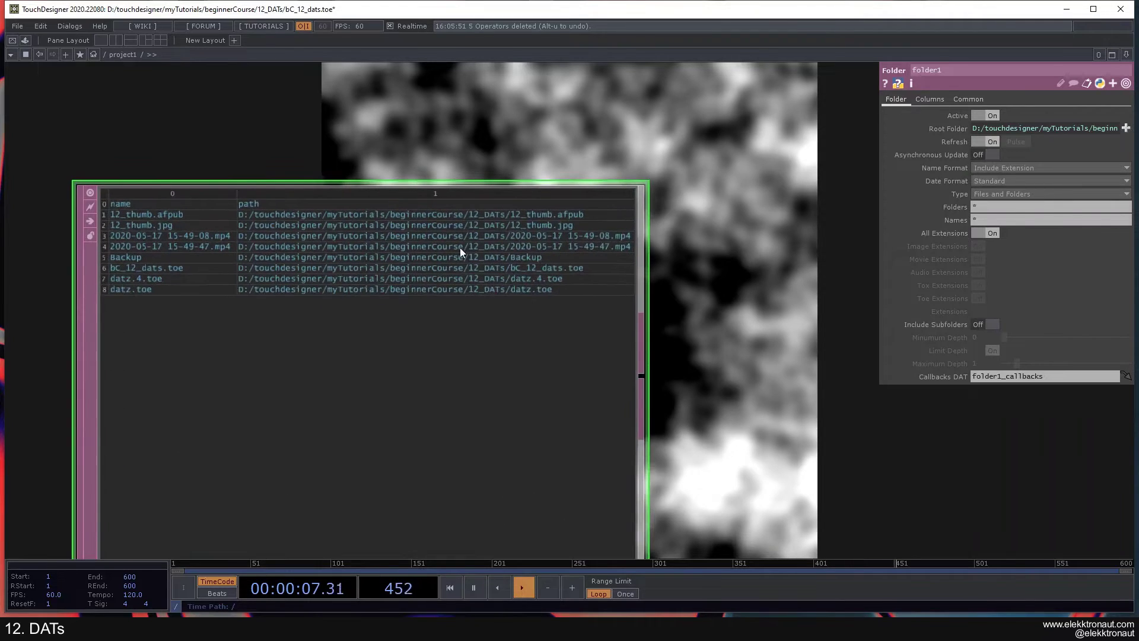
pyautogui.scroll(-3, 445, 253)
pyautogui.scroll(1, 403, 253)
pyautogui.scroll(1, 383, 244)
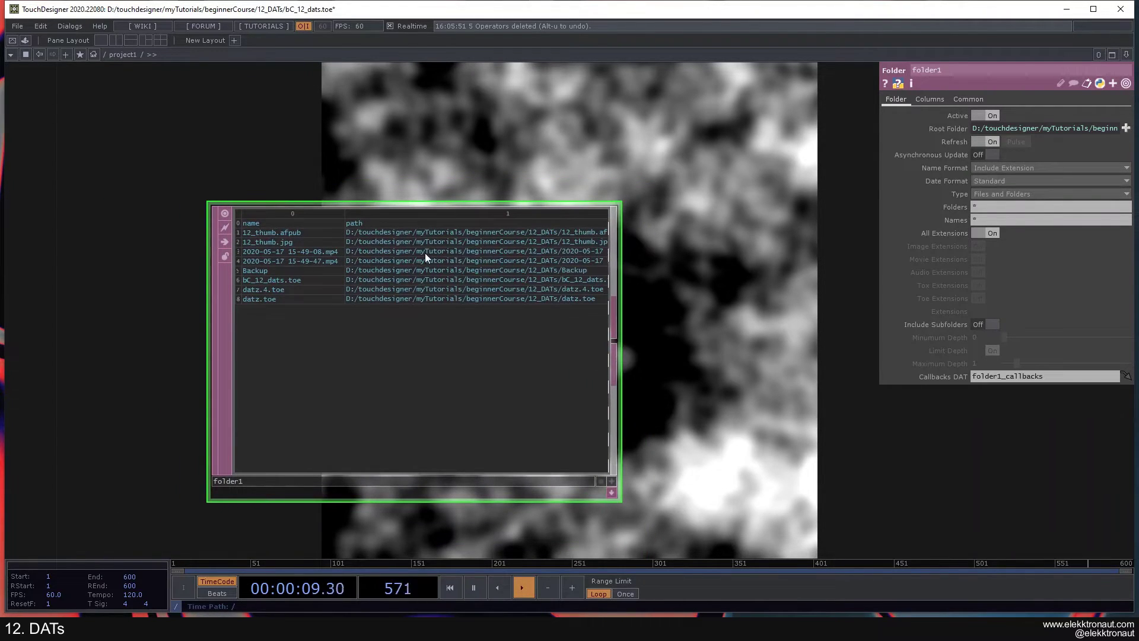
pyautogui.click(611, 482)
pyautogui.click(612, 483)
pyautogui.scroll(-3, 611, 483)
pyautogui.moveTo(725, 412); pyautogui.dragTo(520, 309)
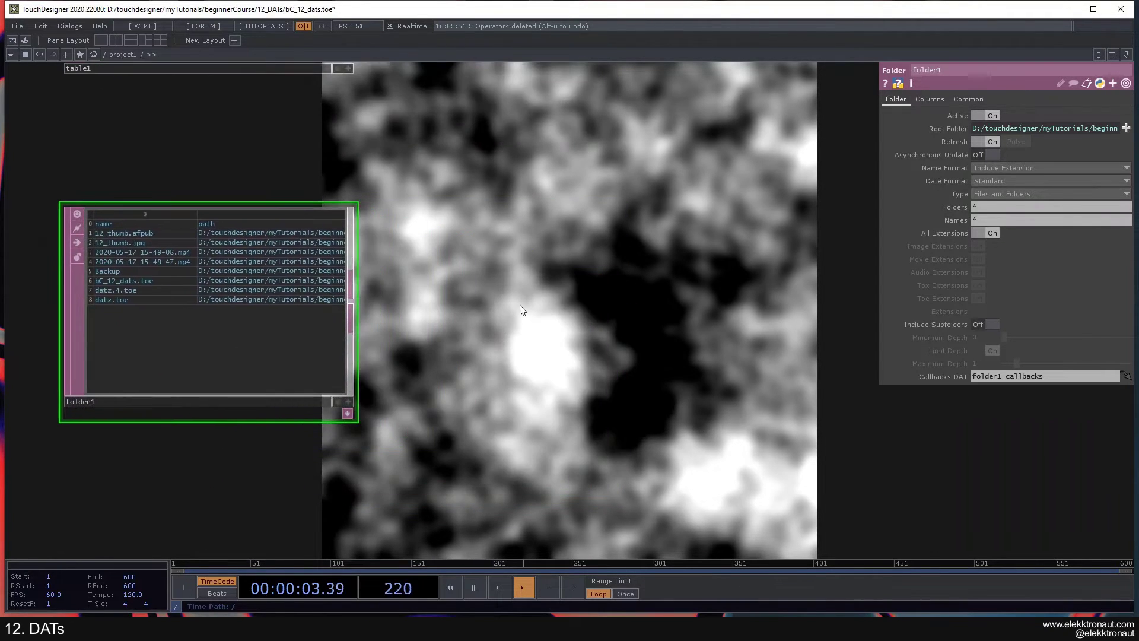
# - Delete the Folder DAT folder1 below table1
pyautogui.moveTo(489, 271); pyautogui.dragTo(536, 254)
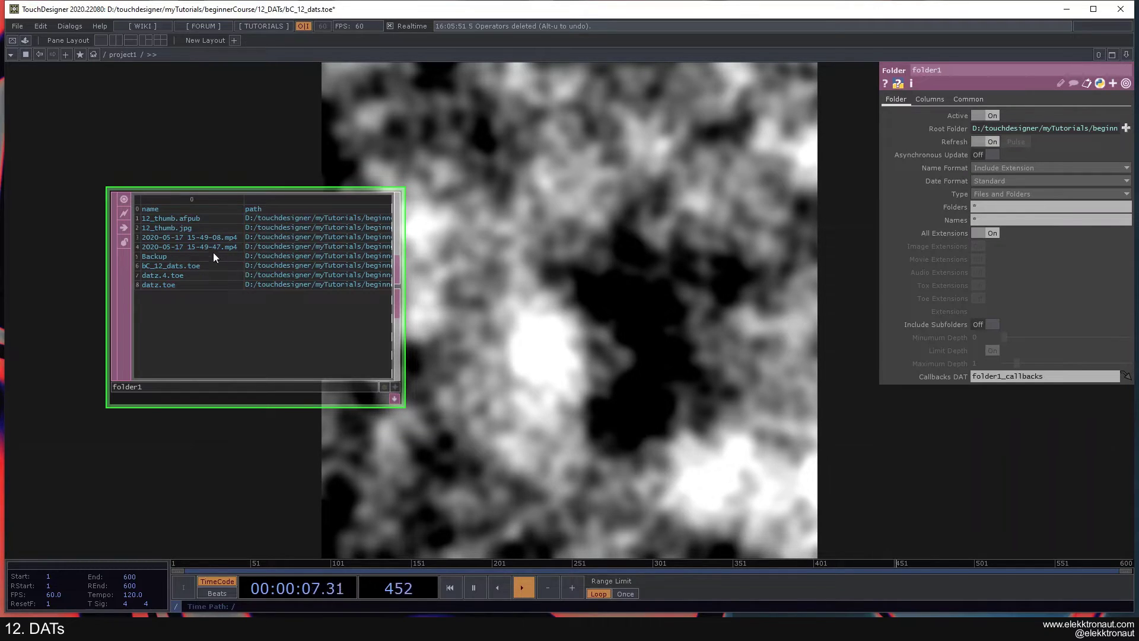
pyautogui.scroll(-3, 436, 240)
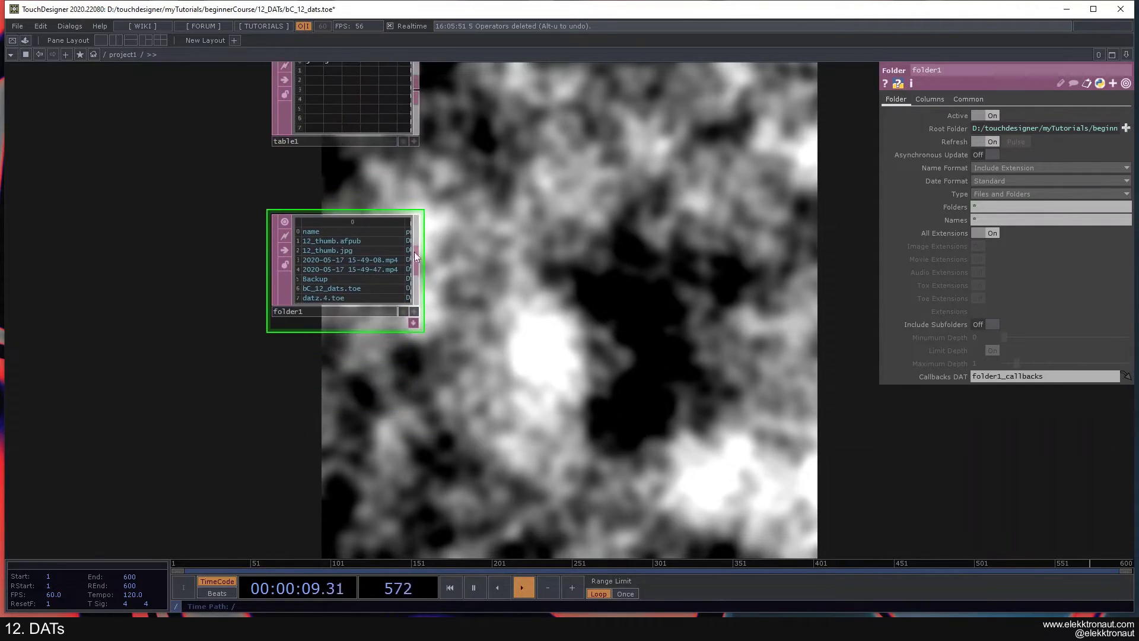
pyautogui.scroll(2, 358, 255)
pyautogui.scroll(-3, 358, 264)
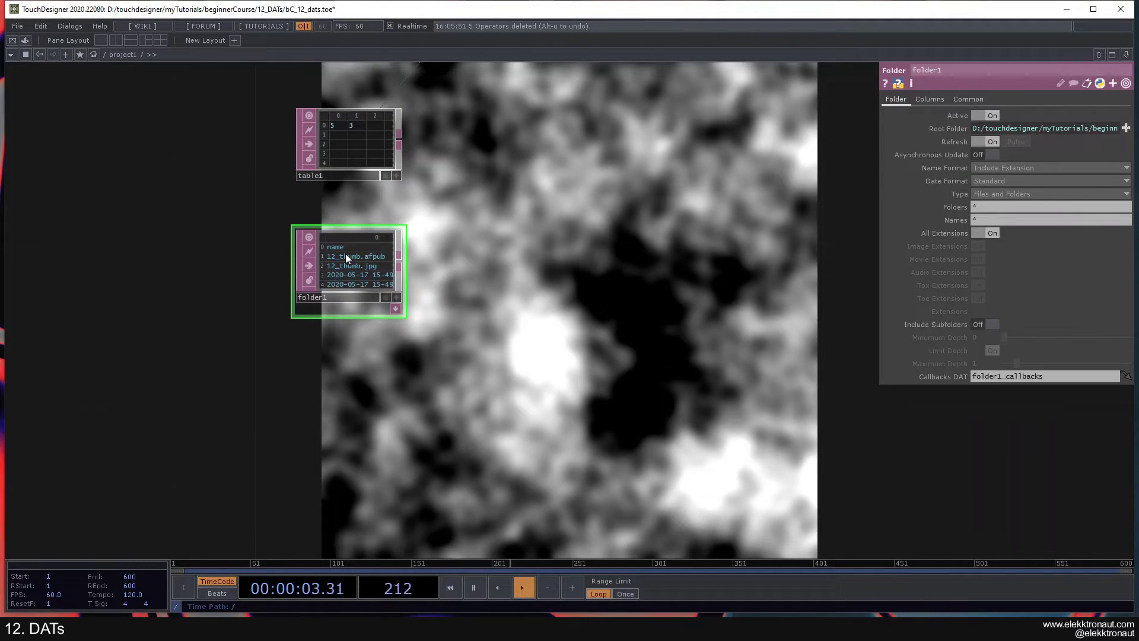
pyautogui.scroll(3, 345, 254)
pyautogui.scroll(-1, 344, 248)
pyautogui.moveTo(347, 248); pyautogui.dragTo(377, 334, button='middle')
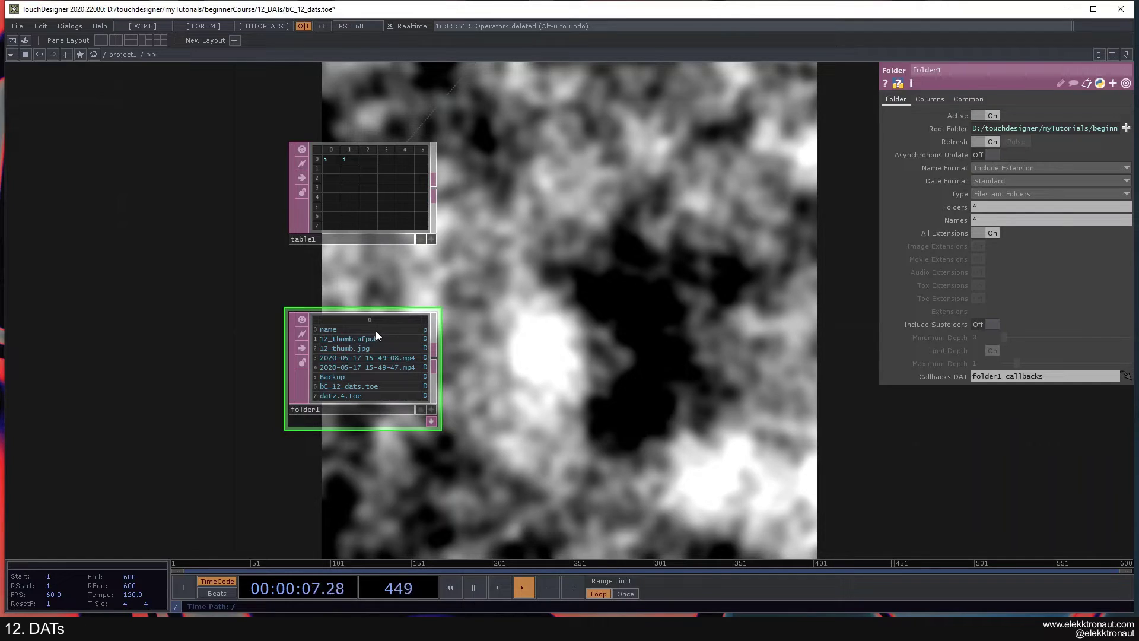
pyautogui.press('Delete')
pyautogui.scroll(-2, 375, 330)
pyautogui.moveTo(376, 326); pyautogui.dragTo(387, 428, button='middle')
pyautogui.scroll(-2, 386, 427)
pyautogui.moveTo(478, 350); pyautogui.dragTo(422, 370, button='middle')
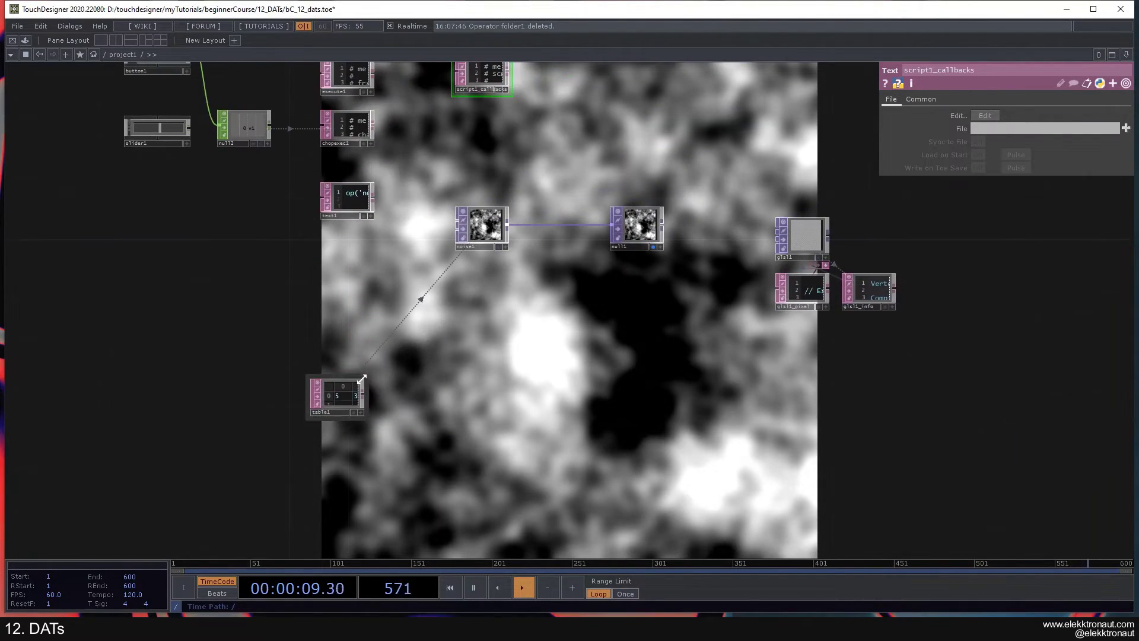
pyautogui.moveTo(369, 326); pyautogui.dragTo(340, 320, button='middle')
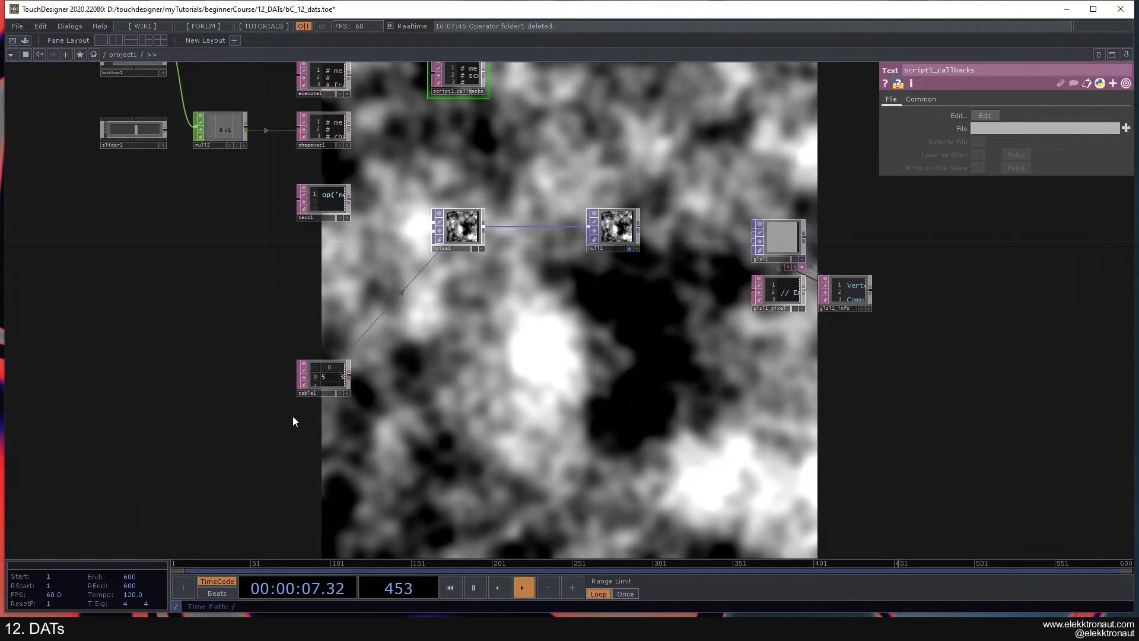
# - Add a Convert DAT fed by text2, using its default To Table conversion
pyautogui.scroll(-3, 267, 368)
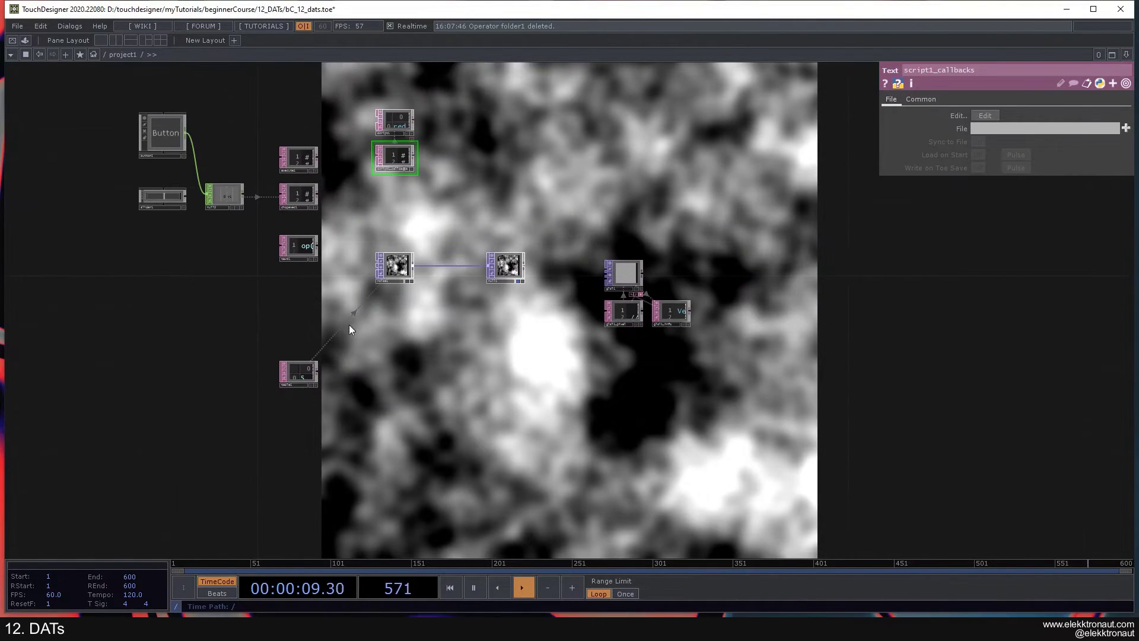
pyautogui.scroll(5, 261, 327)
pyautogui.scroll(-2, 261, 327)
pyautogui.moveTo(272, 319); pyautogui.dragTo(371, 285)
pyautogui.scroll(2, 340, 379)
pyautogui.moveTo(327, 388); pyautogui.dragTo(215, 214)
pyautogui.press('Tab')
pyautogui.press('Escape')
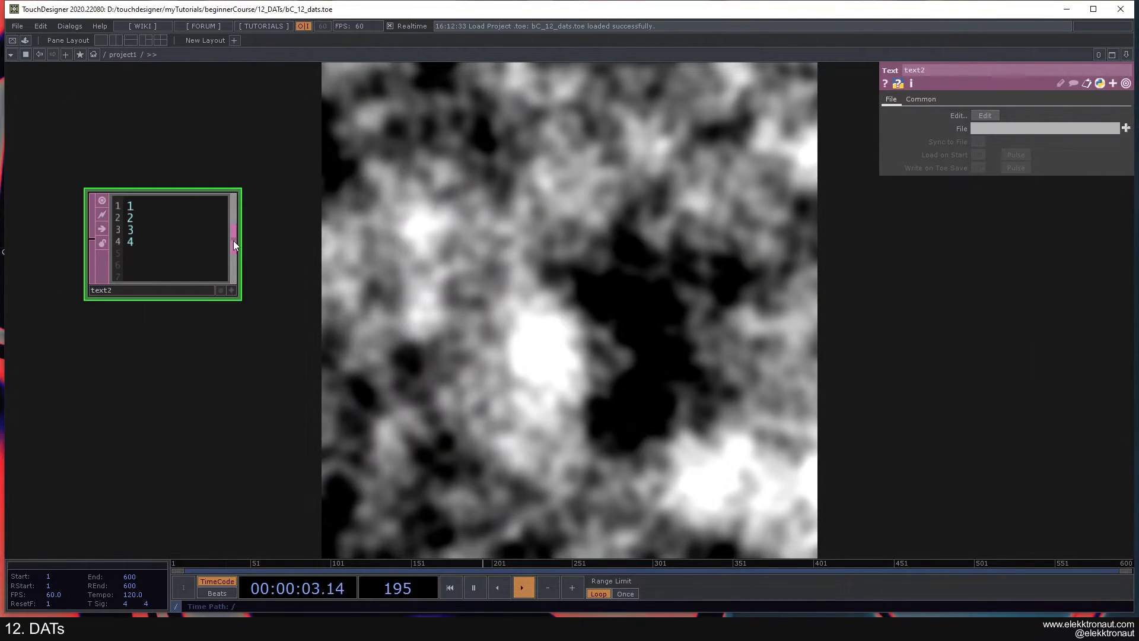
pyautogui.press('Tab')
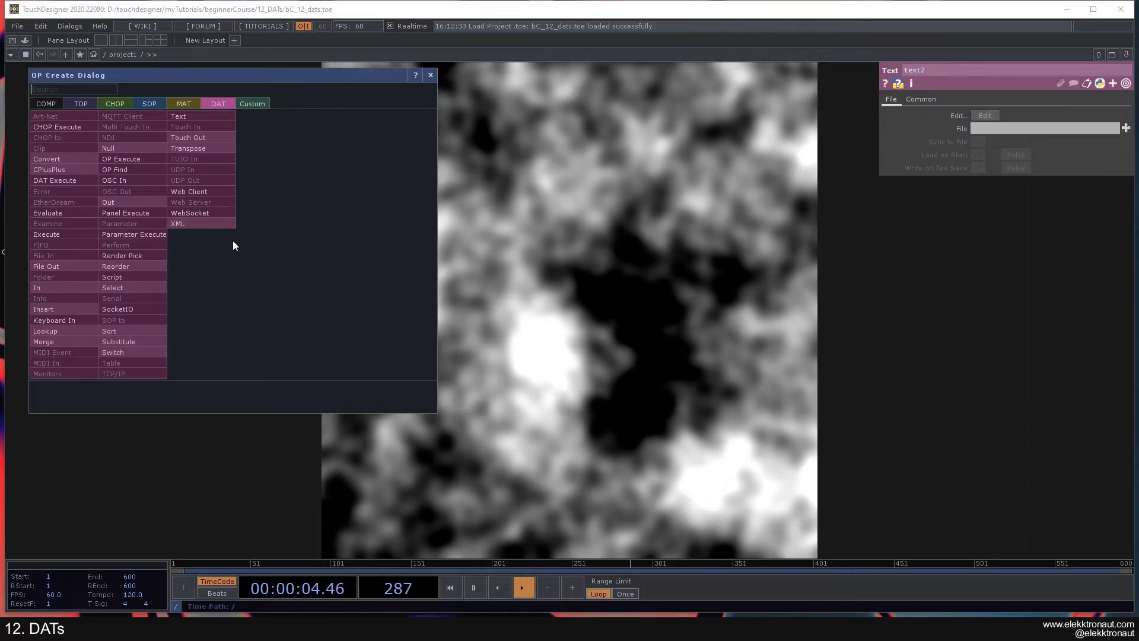
pyautogui.click(42, 159)
pyautogui.click(384, 251)
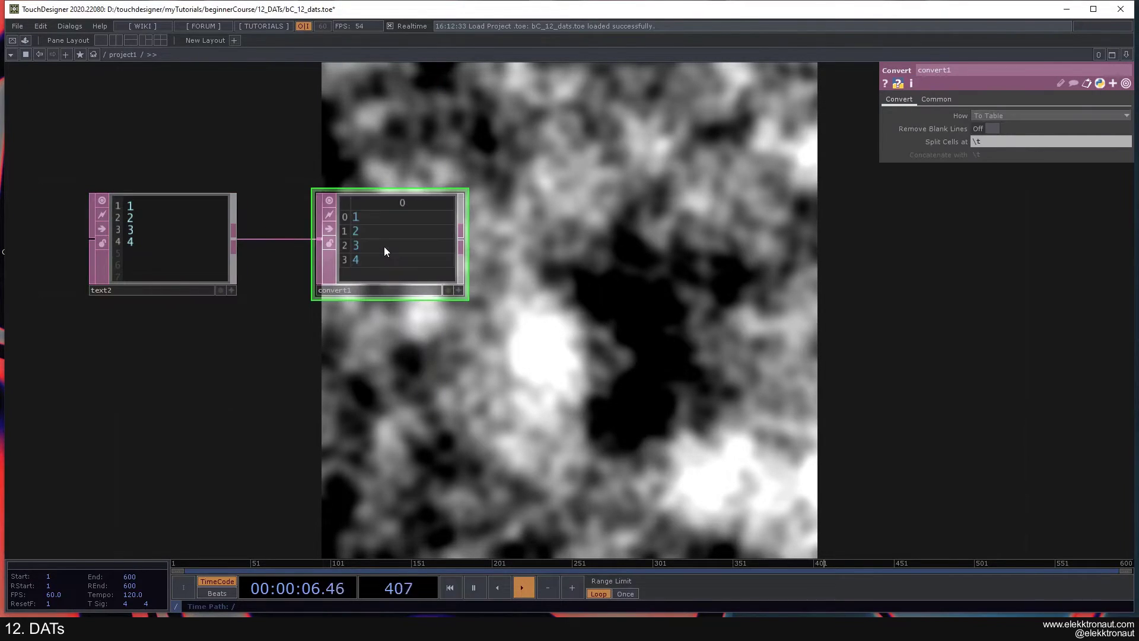
# - Compare the text lines in text2 with the table rows in convert1
pyautogui.scroll(3, 331, 246)
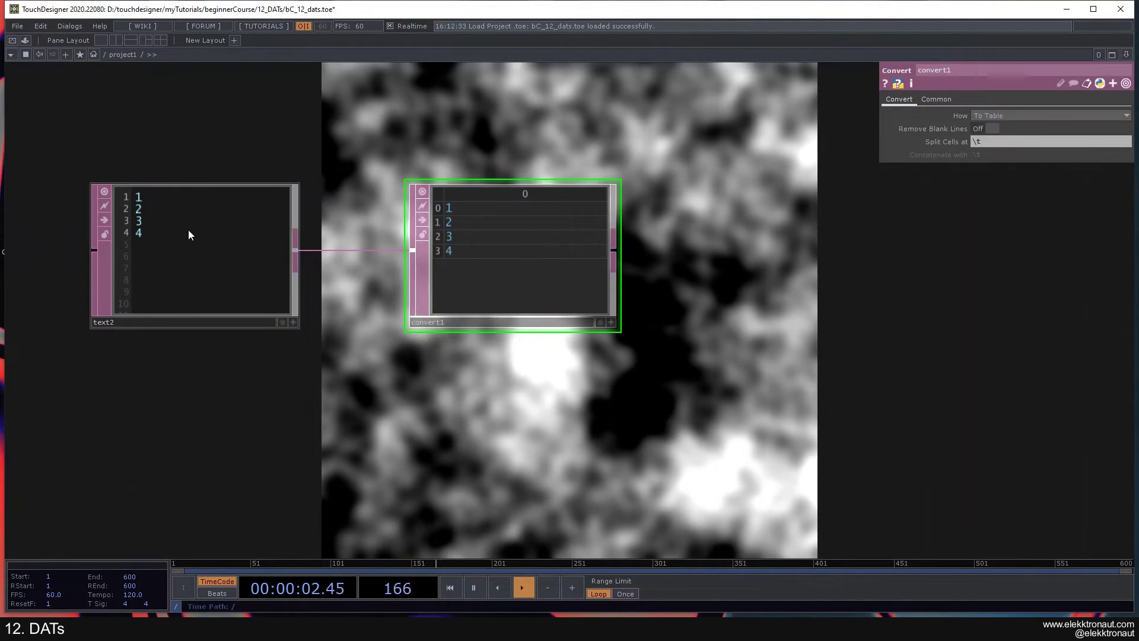
pyautogui.moveTo(250, 159); pyautogui.dragTo(301, 175)
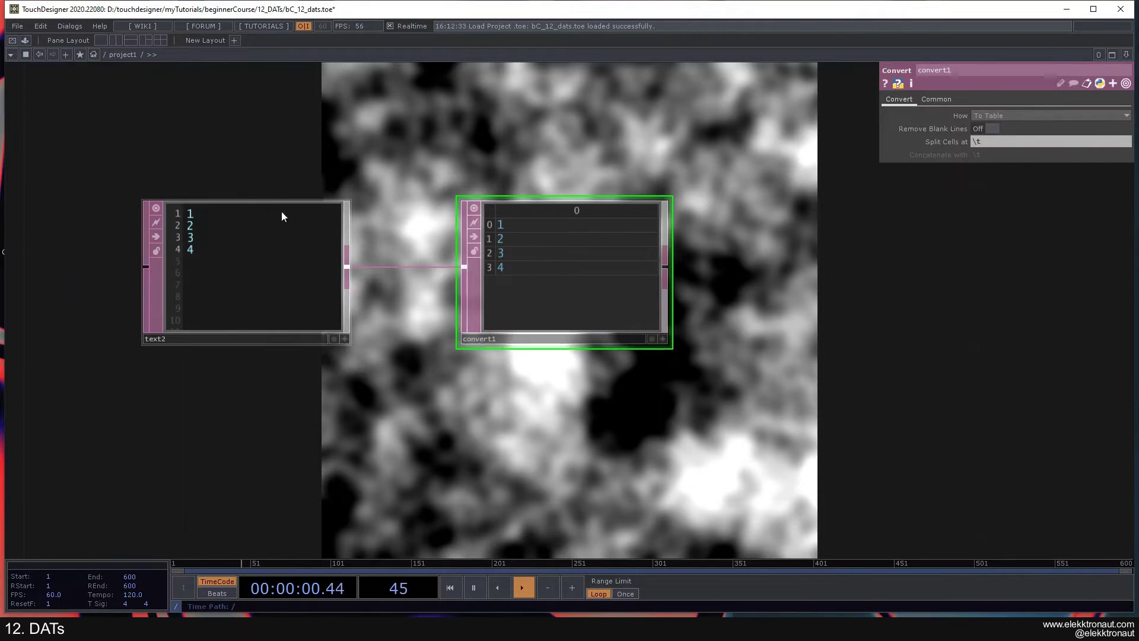
pyautogui.moveTo(525, 256); pyautogui.dragTo(215, 243)
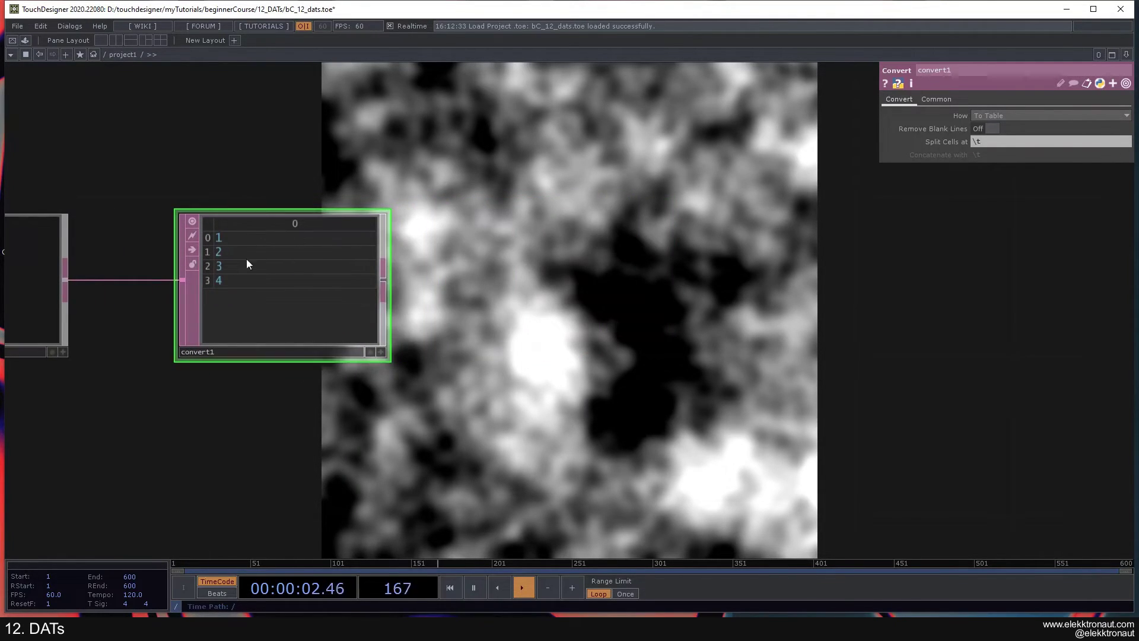
pyautogui.scroll(-3, 315, 302)
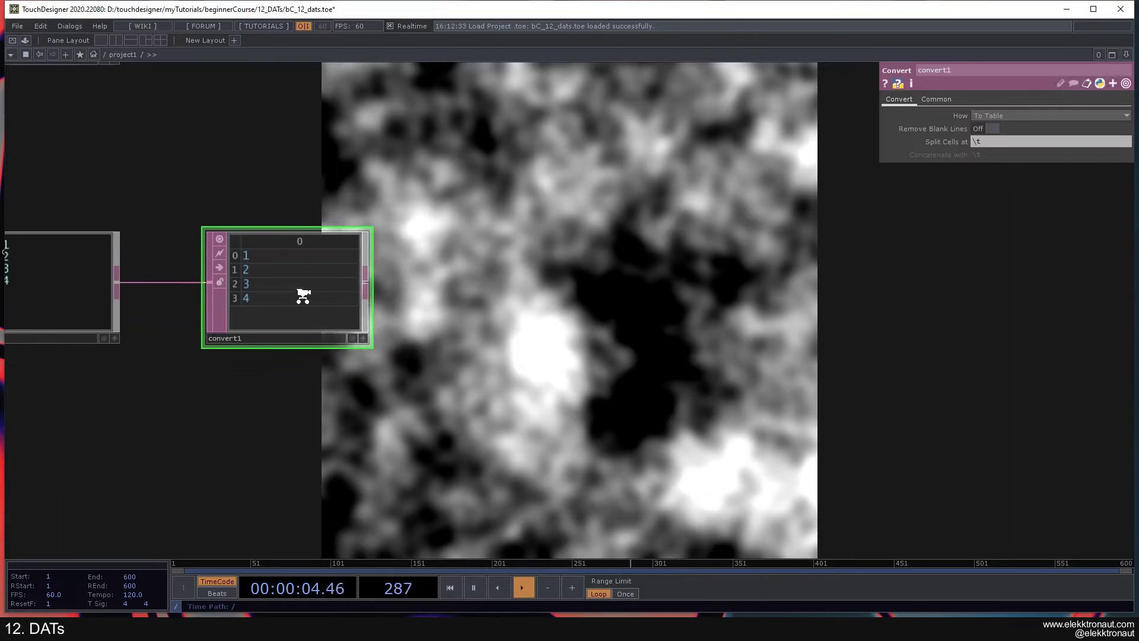
pyautogui.scroll(-1, 580, 303)
pyautogui.moveTo(371, 252); pyautogui.dragTo(644, 365)
pyautogui.moveTo(512, 272); pyautogui.dragTo(457, 271)
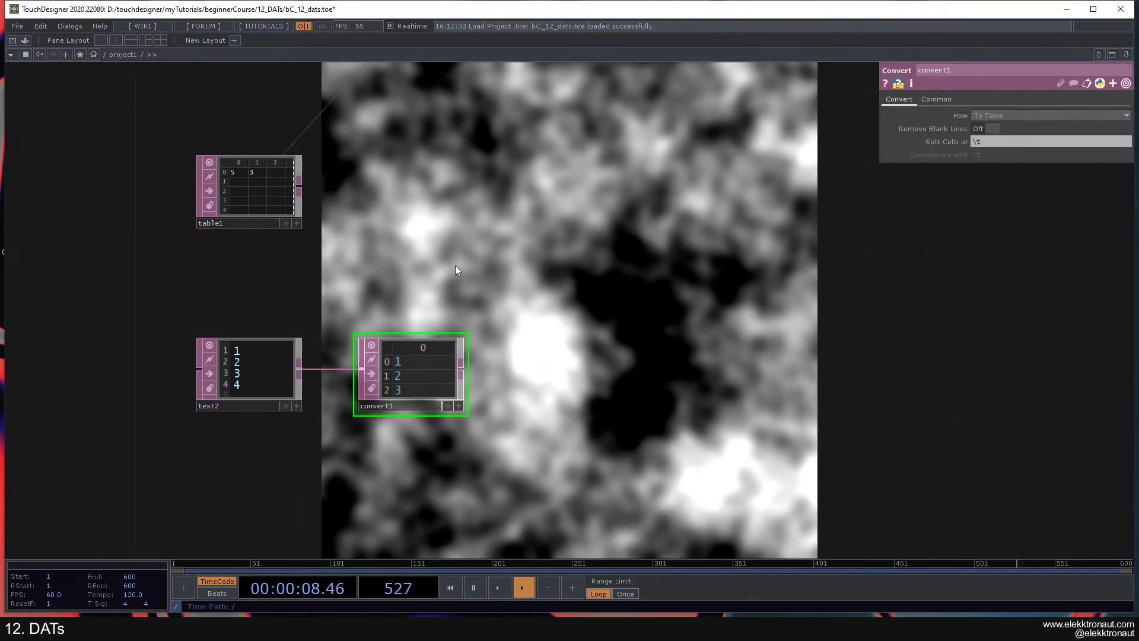
pyautogui.moveTo(522, 383); pyautogui.dragTo(517, 407)
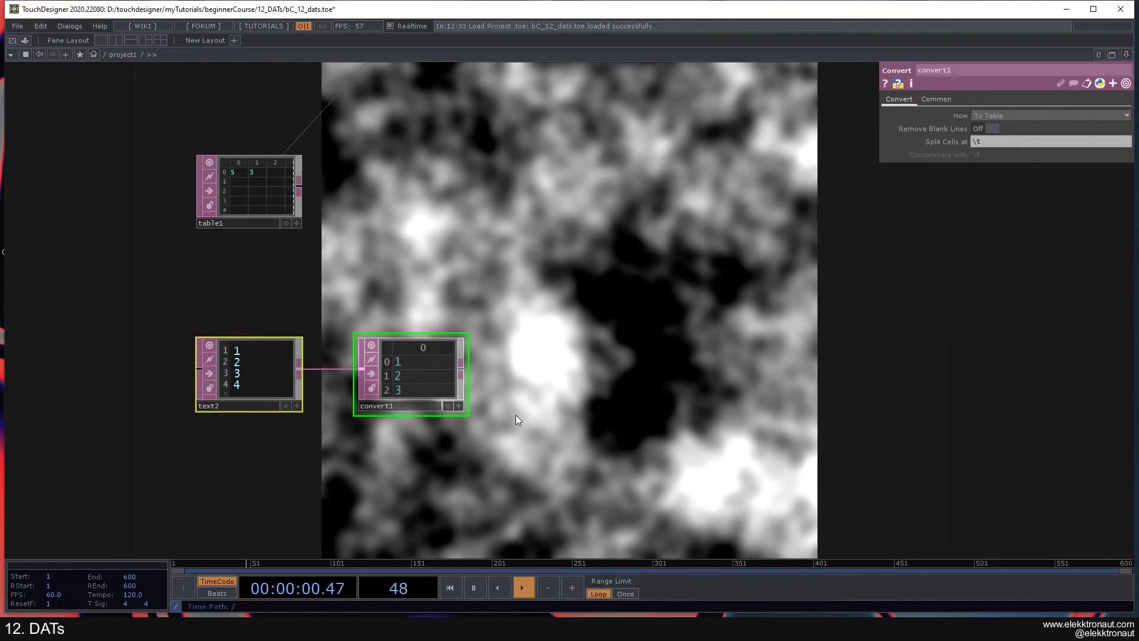
# - Create a MIDI In DAT beside convert1 and inspect its message table and callbacks DAT
pyautogui.scroll(-5, 478, 334)
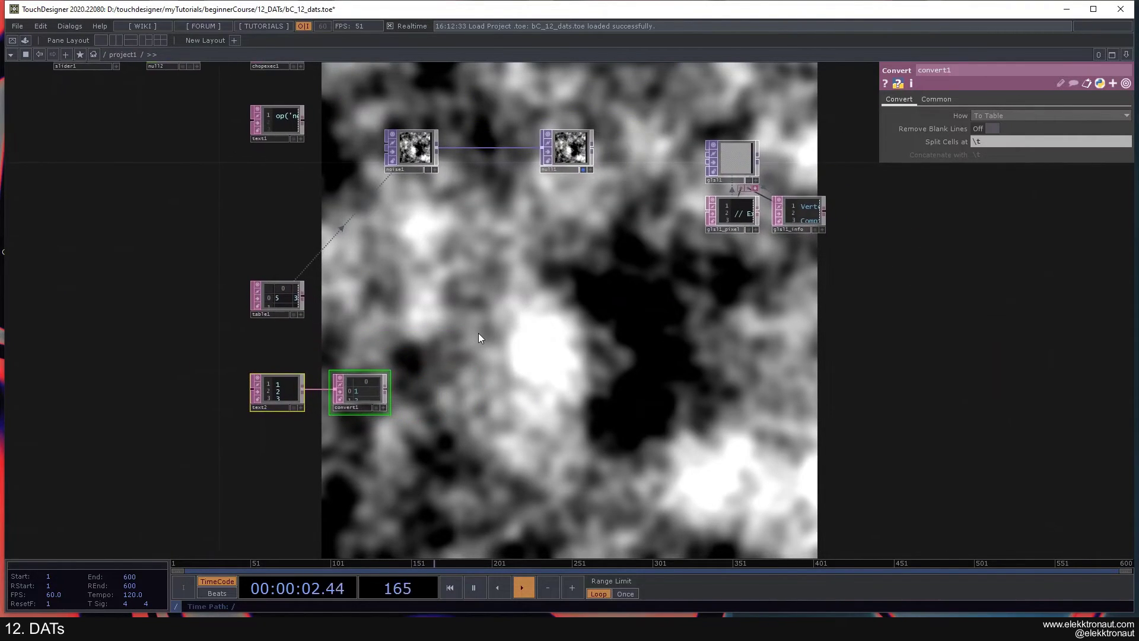
pyautogui.moveTo(479, 333); pyautogui.dragTo(400, 321)
pyautogui.click(400, 321)
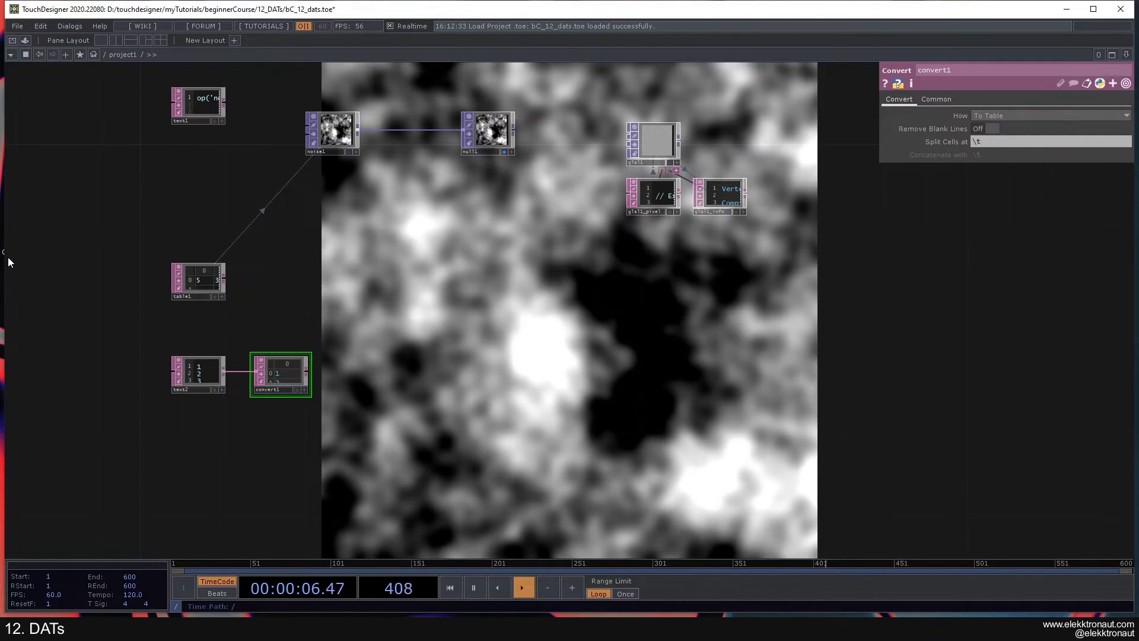
pyautogui.scroll(-2, 293, 297)
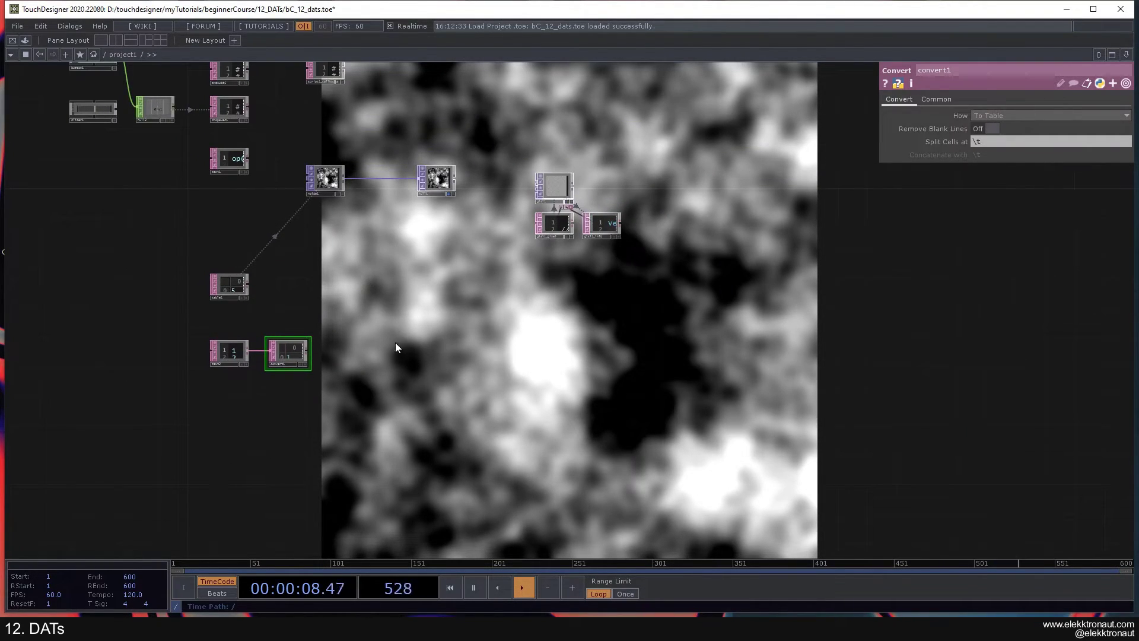
pyautogui.scroll(3, 395, 341)
pyautogui.moveTo(394, 313); pyautogui.dragTo(429, 338)
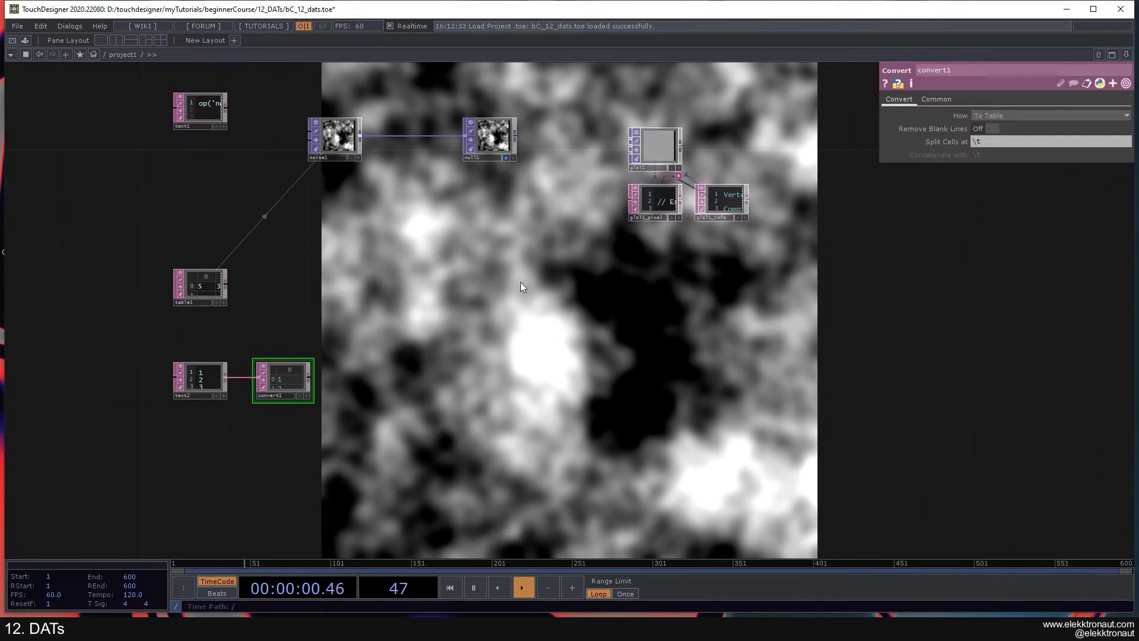
pyautogui.moveTo(501, 367); pyautogui.dragTo(467, 287)
pyautogui.press('Tab')
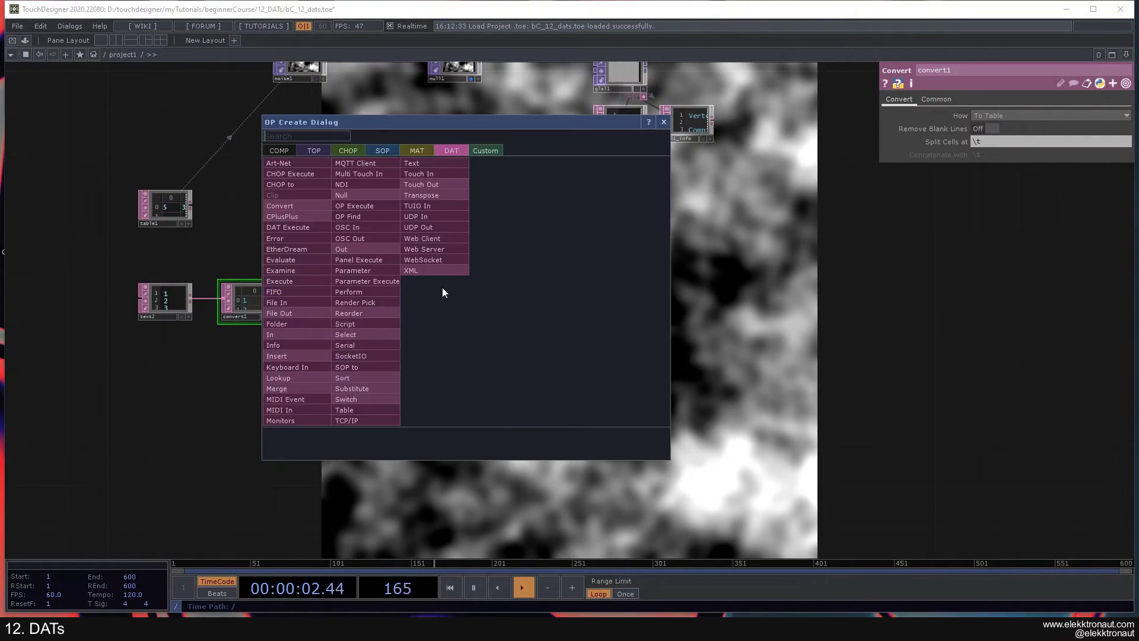
pyautogui.click(283, 407)
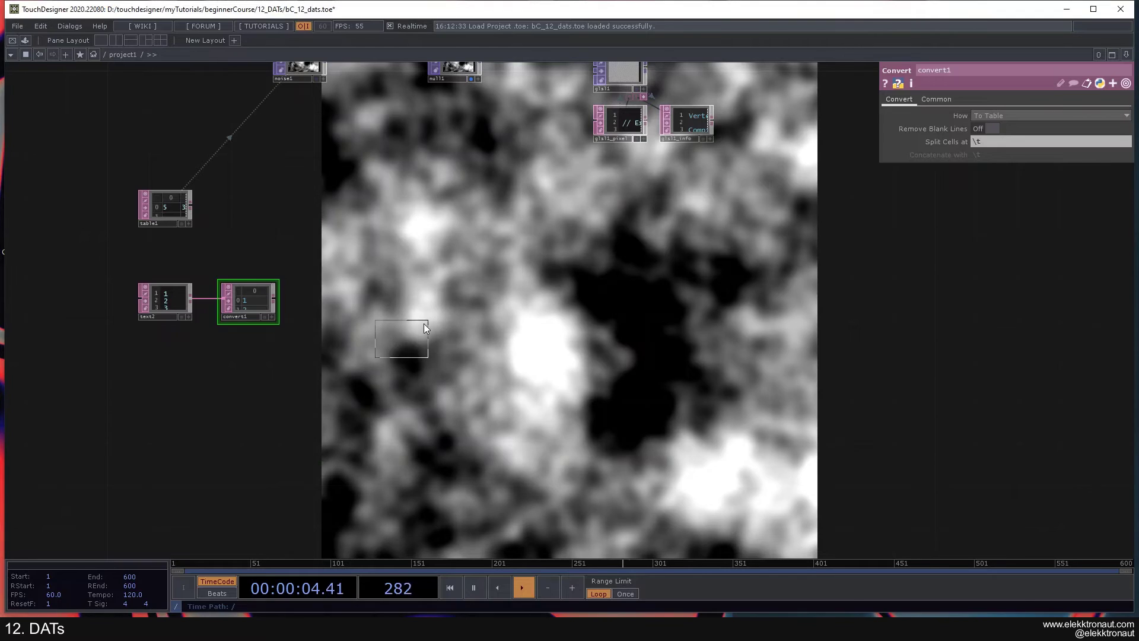
pyautogui.click(423, 324)
pyautogui.scroll(5, 507, 322)
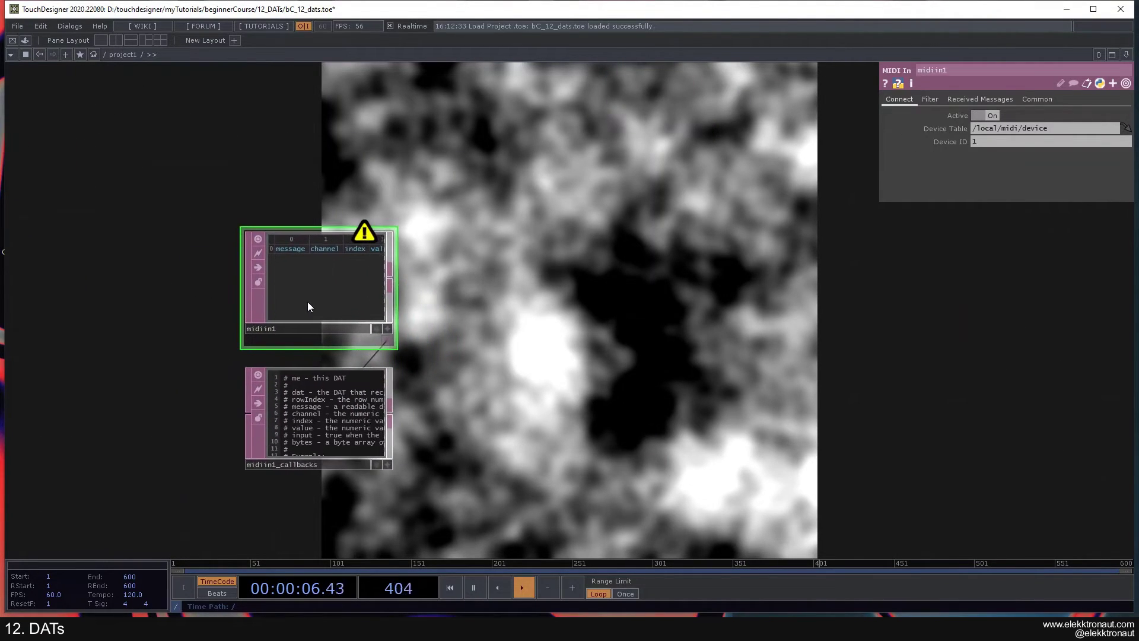
pyautogui.scroll(2, 320, 300)
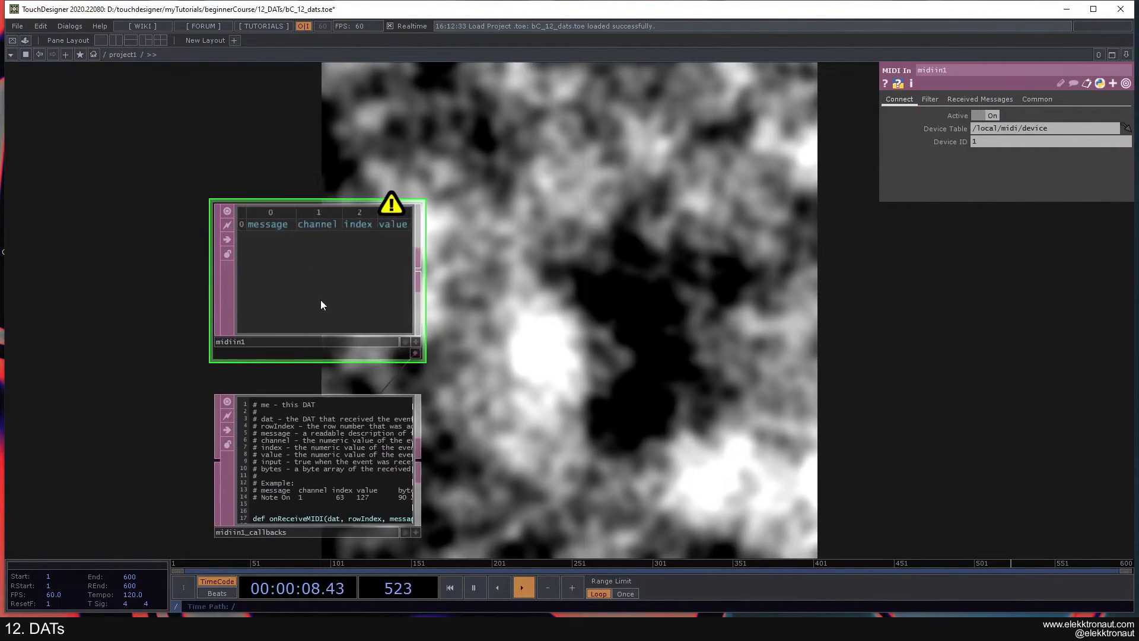
# - Delete midiin1 together with its callbacks DAT
pyautogui.scroll(-3, 309, 265)
pyautogui.scroll(3, 295, 257)
pyautogui.scroll(-3, 294, 261)
pyautogui.moveTo(435, 304); pyautogui.dragTo(318, 324)
pyautogui.moveTo(382, 387); pyautogui.dragTo(187, 271, button='right')
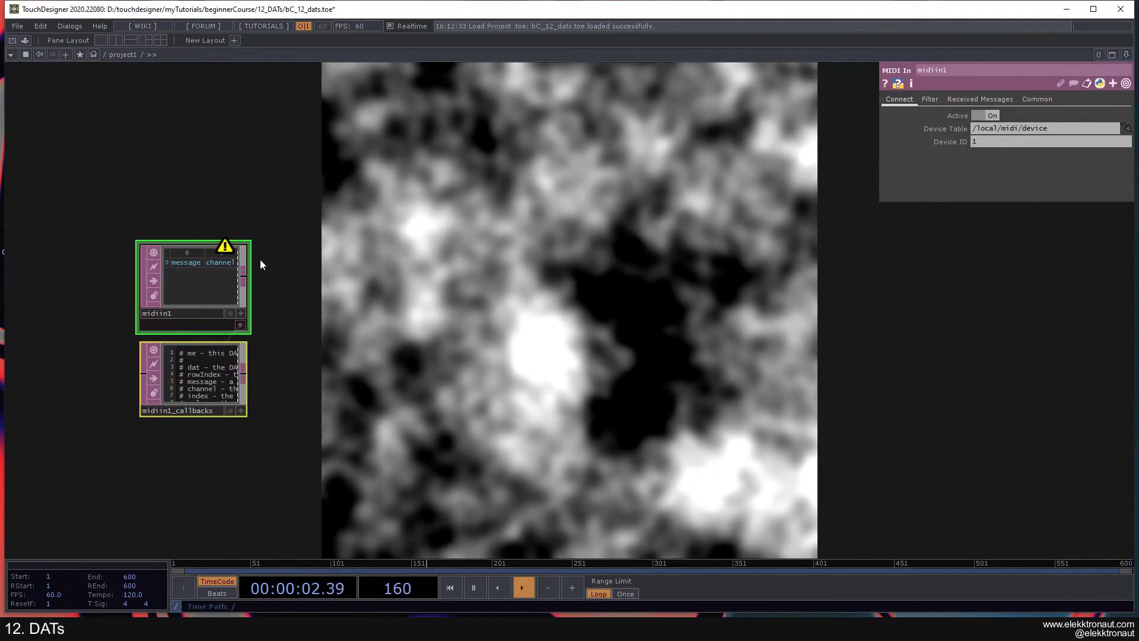
pyautogui.press('Delete')
# - Create a Keyboard In DAT in the empty network area beside convert1
pyautogui.press('Tab')
pyautogui.write('ke')
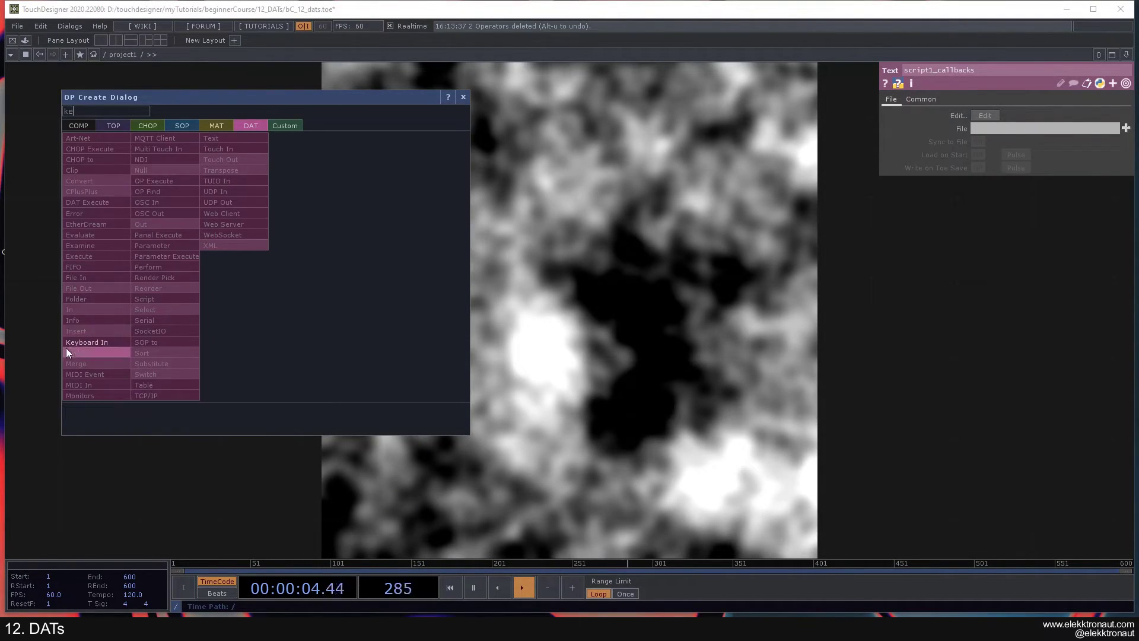
pyautogui.click(85, 342)
pyautogui.click(301, 319)
pyautogui.scroll(3, 405, 308)
pyautogui.moveTo(406, 307); pyautogui.dragTo(546, 244)
# - Feed the characters 1, f and h to keyboardin1 and bring its event table into close view
pyautogui.press('1')
pyautogui.press('h')
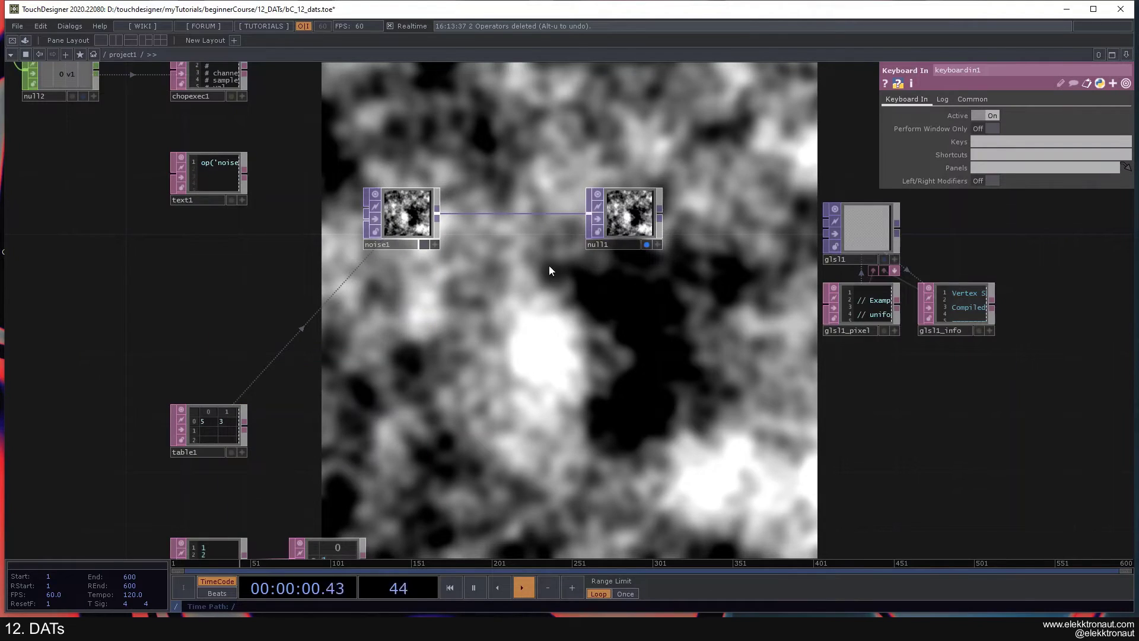
pyautogui.scroll(-2, 510, 281)
pyautogui.moveTo(395, 399); pyautogui.dragTo(473, 265)
pyautogui.scroll(4, 472, 265)
pyautogui.moveTo(474, 206); pyautogui.dragTo(309, 108)
pyautogui.moveTo(663, 338); pyautogui.dragTo(244, 146)
pyautogui.scroll(3, 489, 262)
pyautogui.moveTo(400, 155); pyautogui.dragTo(479, 186)
pyautogui.press('h')
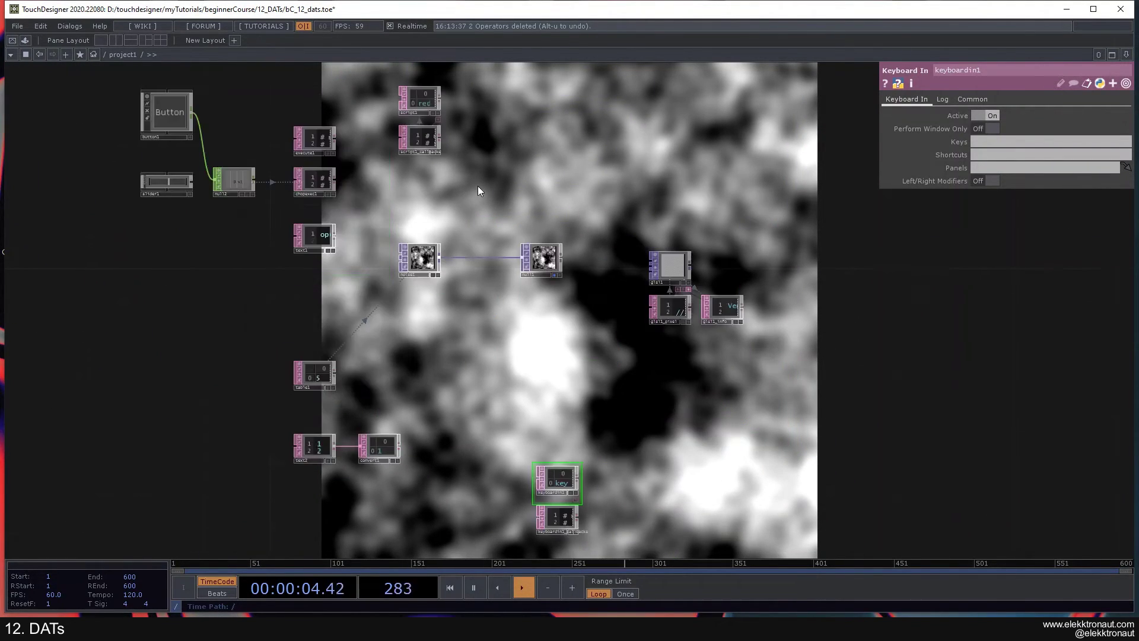
pyautogui.scroll(5, 605, 479)
pyautogui.moveTo(626, 461); pyautogui.dragTo(600, 147)
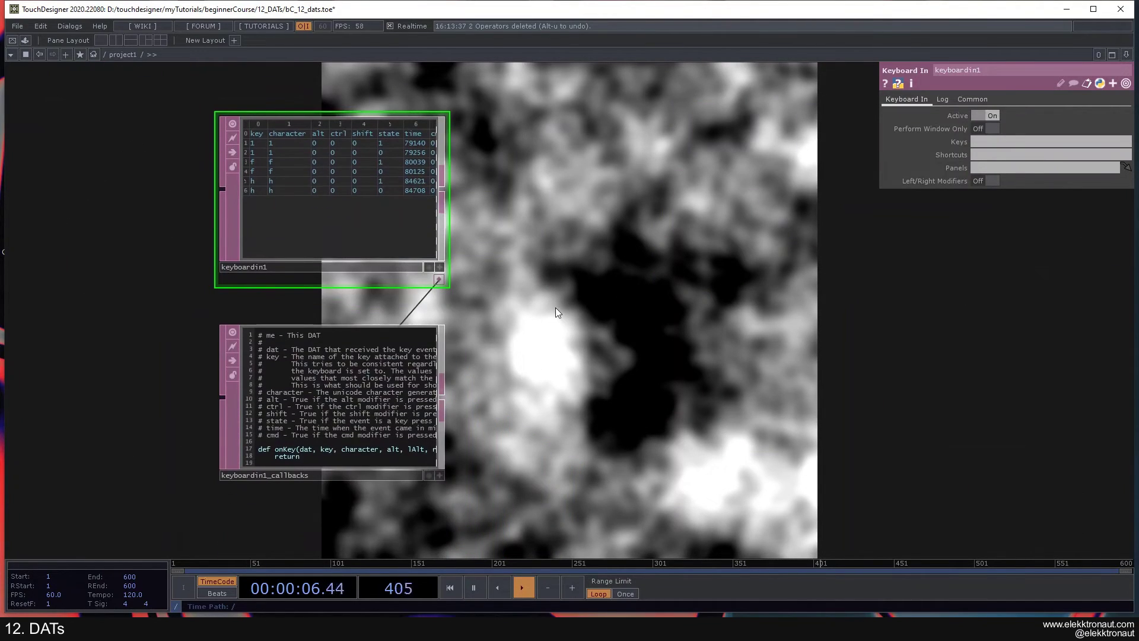
# - Feed the digits 4, 4, 5, 6 and several more 5s to keyboardin1 and examine the logged key and state columns
pyautogui.press('4')
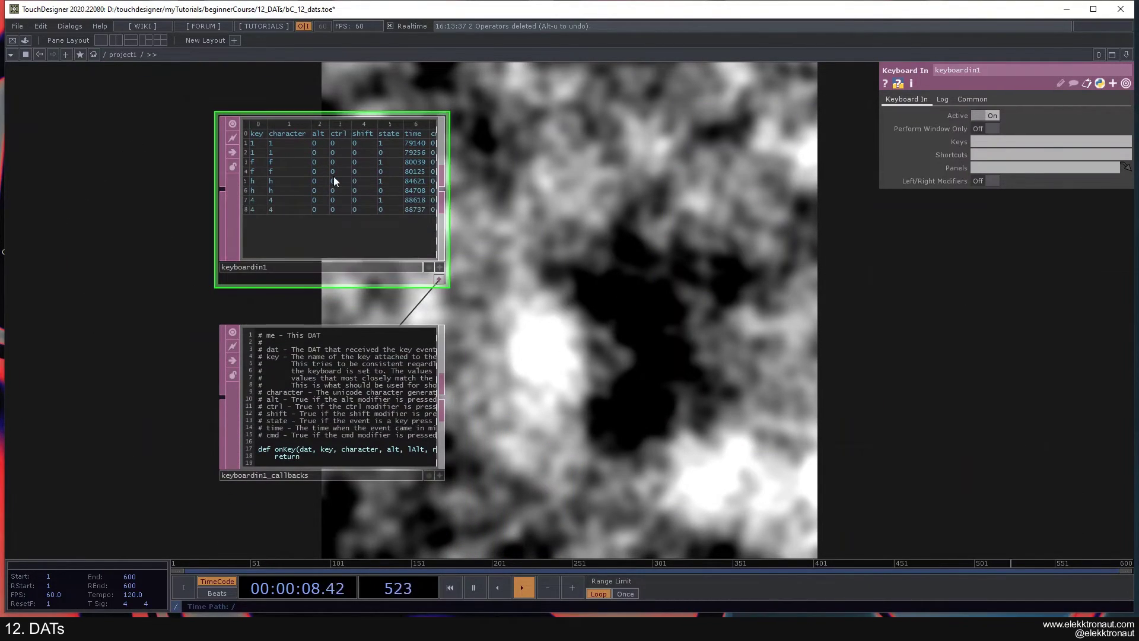
pyautogui.press('4')
pyautogui.press('5')
pyautogui.press('6')
pyautogui.scroll(2, 257, 211)
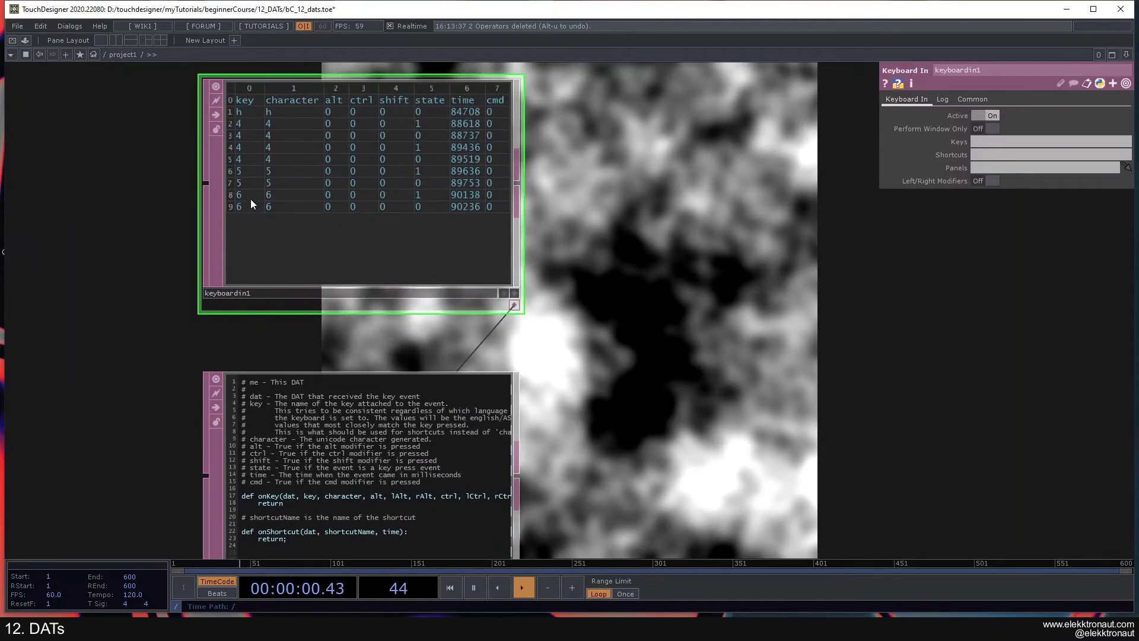
pyautogui.press('5')
pyautogui.press('5')
pyautogui.press('5')
pyautogui.press('5')
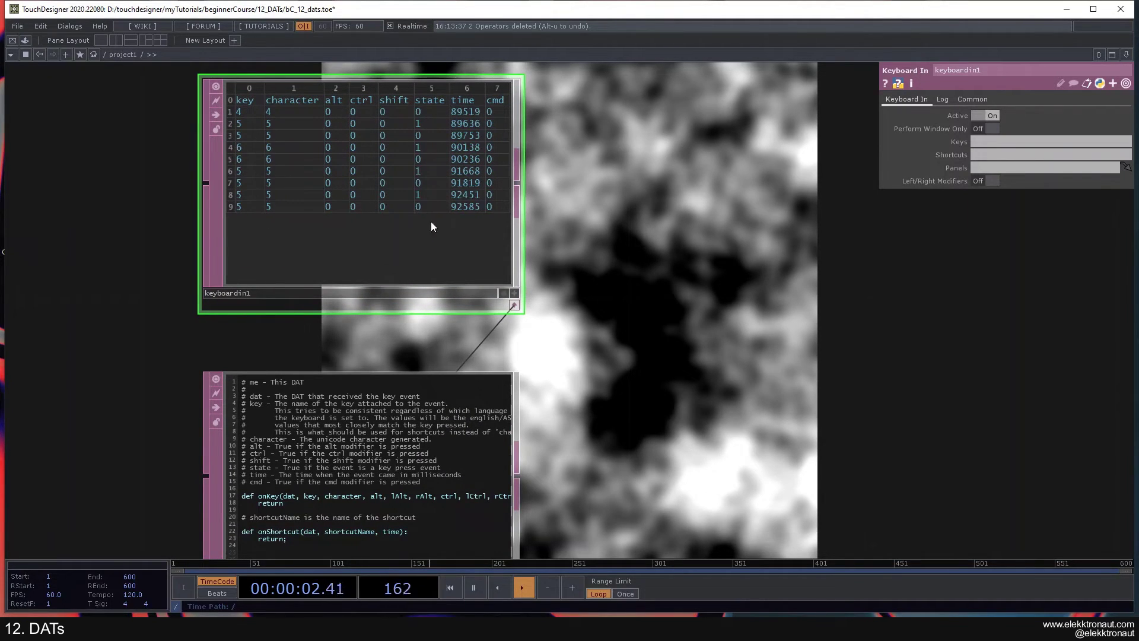
# - Delete keyboardin1 together with its callbacks DAT
pyautogui.scroll(-4, 570, 230)
pyautogui.moveTo(604, 245); pyautogui.dragTo(472, 286)
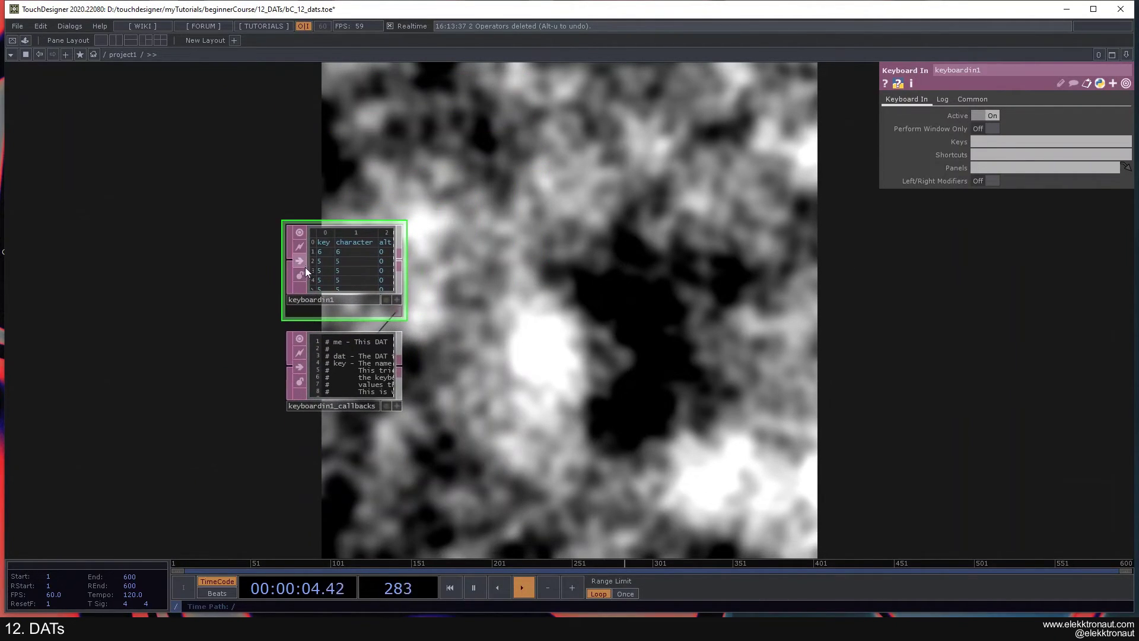
pyautogui.moveTo(224, 194); pyautogui.dragTo(435, 418, button='right')
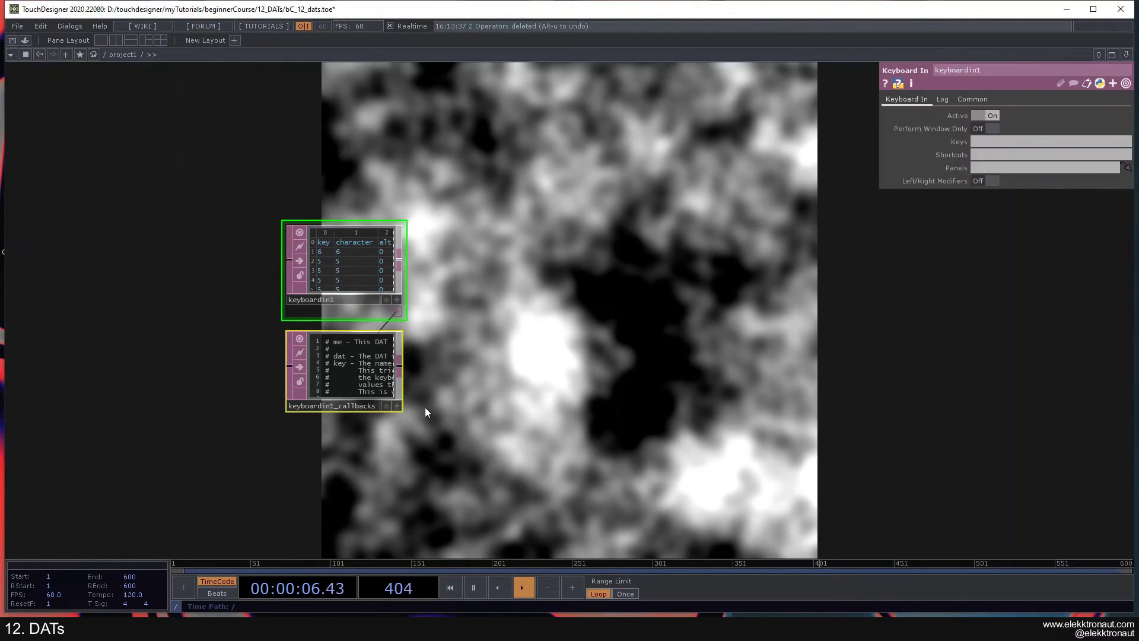
pyautogui.press('Delete')
pyautogui.scroll(-3, 429, 357)
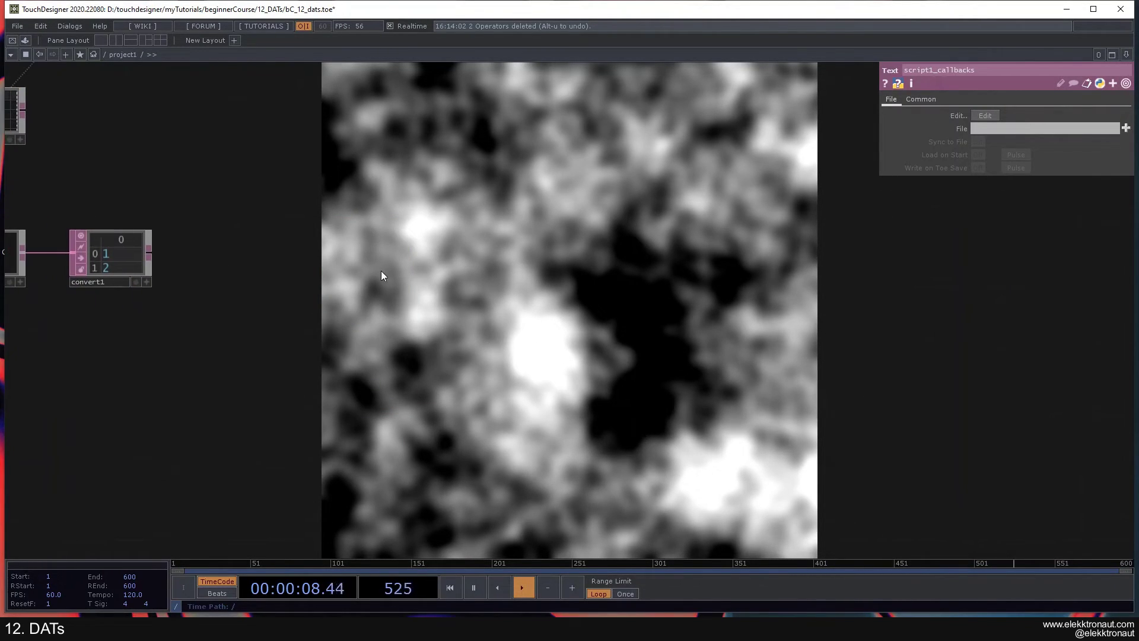
# - Create a Noise CHOP in the empty network area beside convert1
pyautogui.press('Tab')
pyautogui.click(261, 133)
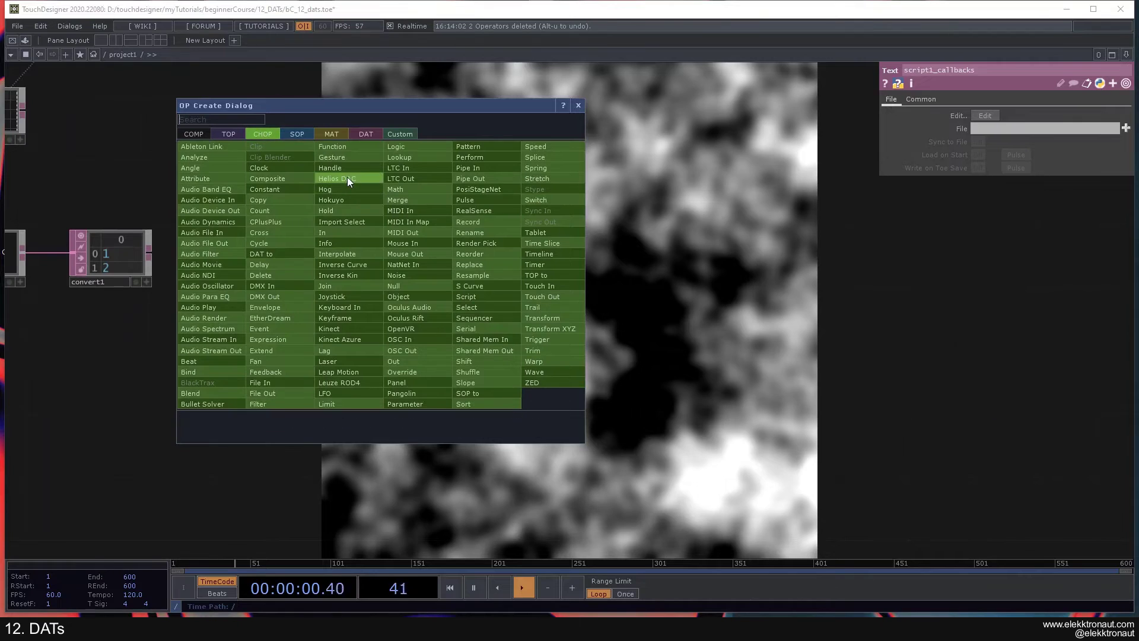
pyautogui.click(409, 275)
pyautogui.click(417, 275)
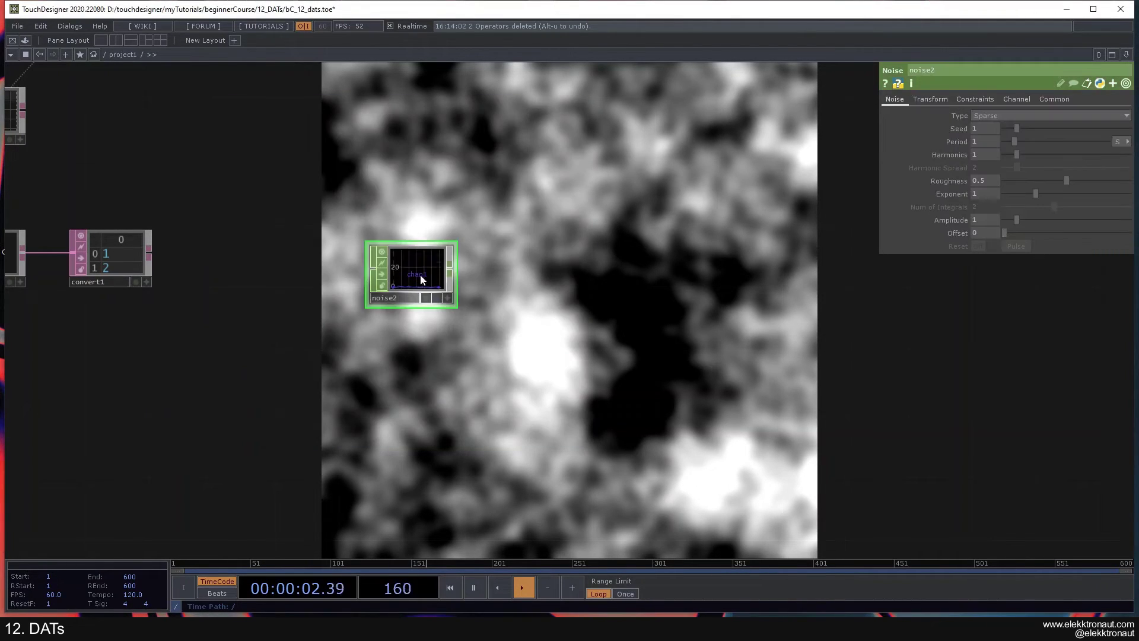
# - Try converting noise2 to table data with a CHOP to DAT branched from its output, and delete that DAT
pyautogui.press('Tab')
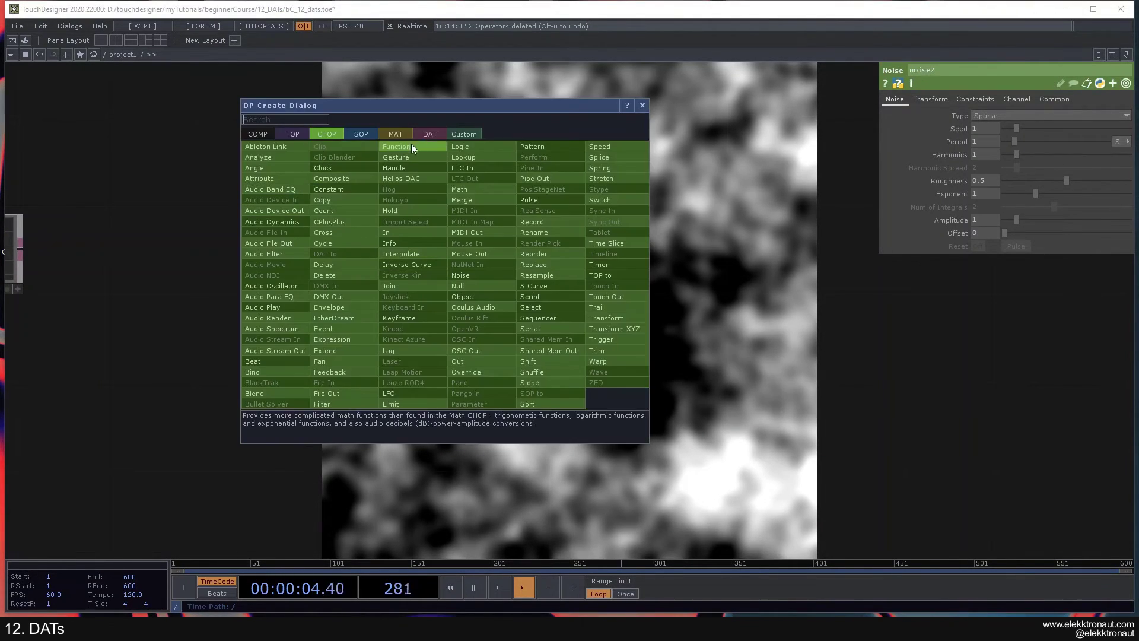
pyautogui.click(421, 132)
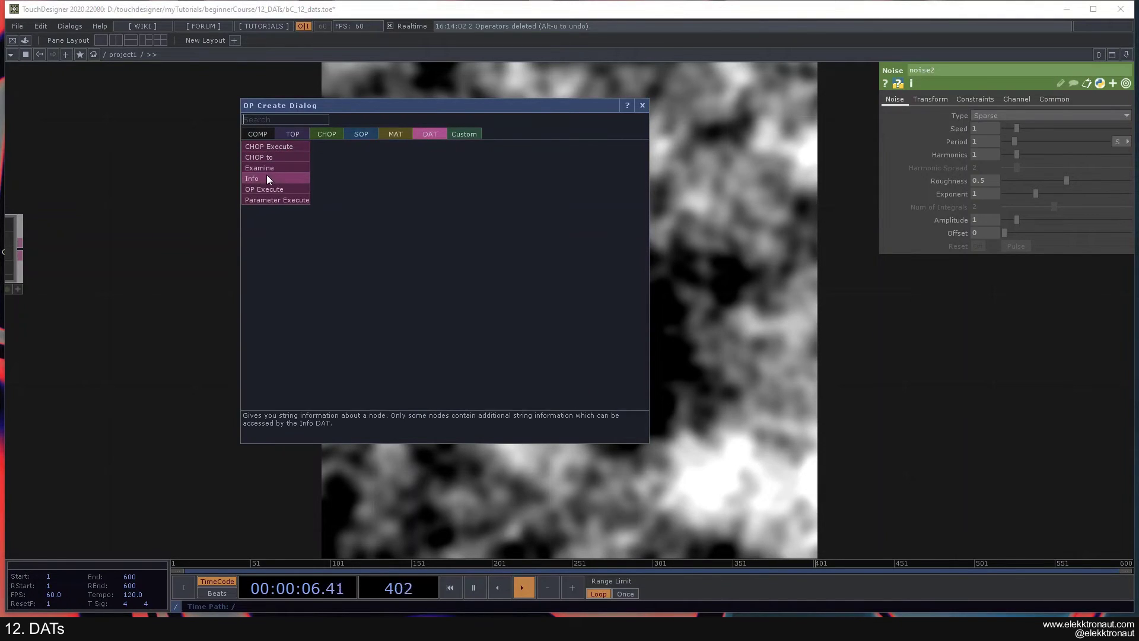
pyautogui.click(269, 156)
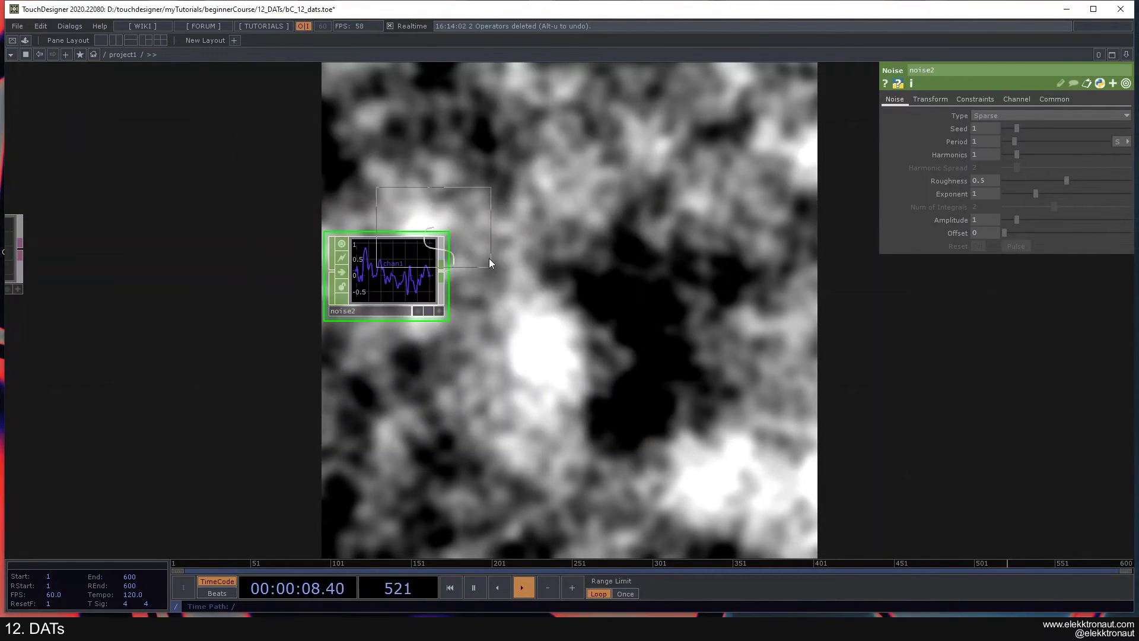
pyautogui.click(561, 279)
pyautogui.scroll(2, 440, 193)
pyautogui.scroll(2, 355, 239)
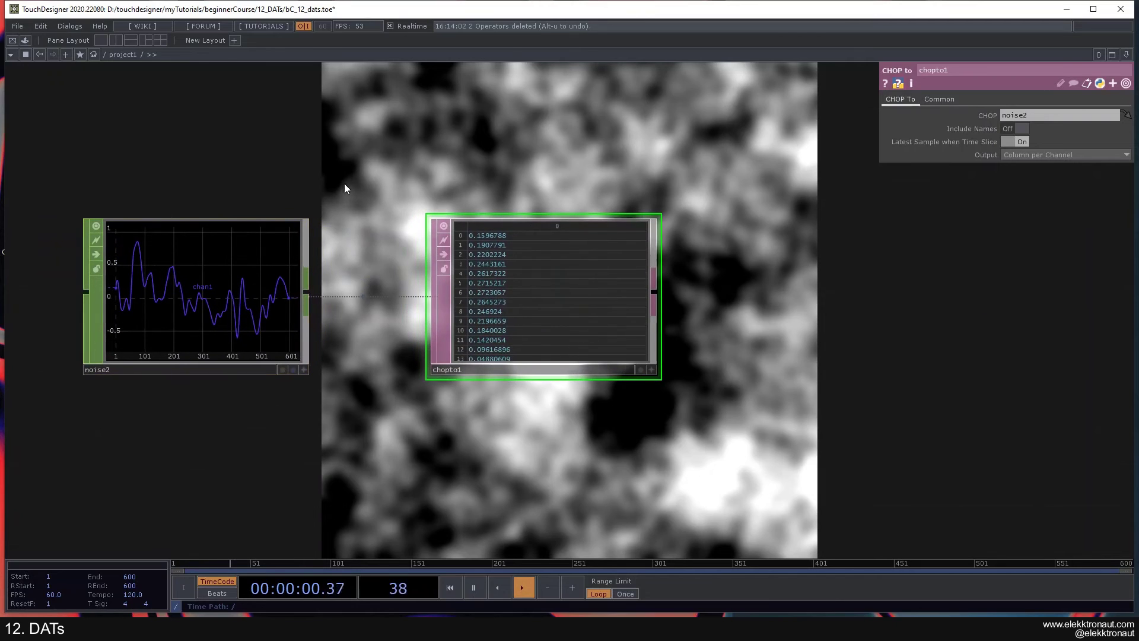
pyautogui.moveTo(475, 397); pyautogui.dragTo(442, 198)
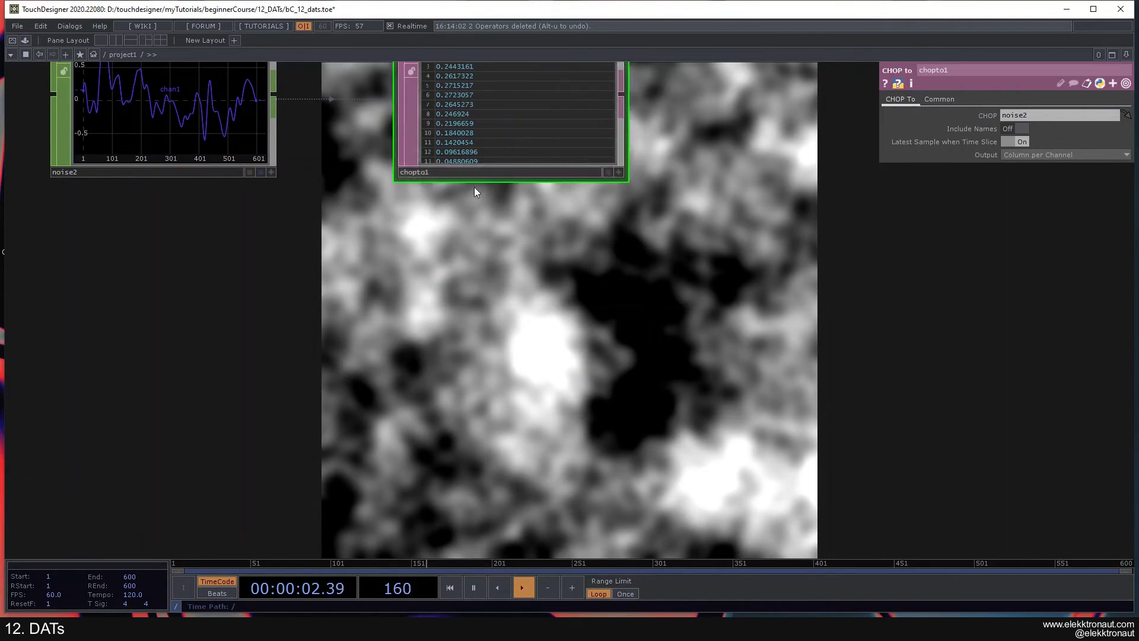
pyautogui.press('Delete')
# - Add a CHOP to DAT beside noise2 with noise2 as its source CHOP
pyautogui.press('Tab')
pyautogui.write('c')
pyautogui.click(279, 99)
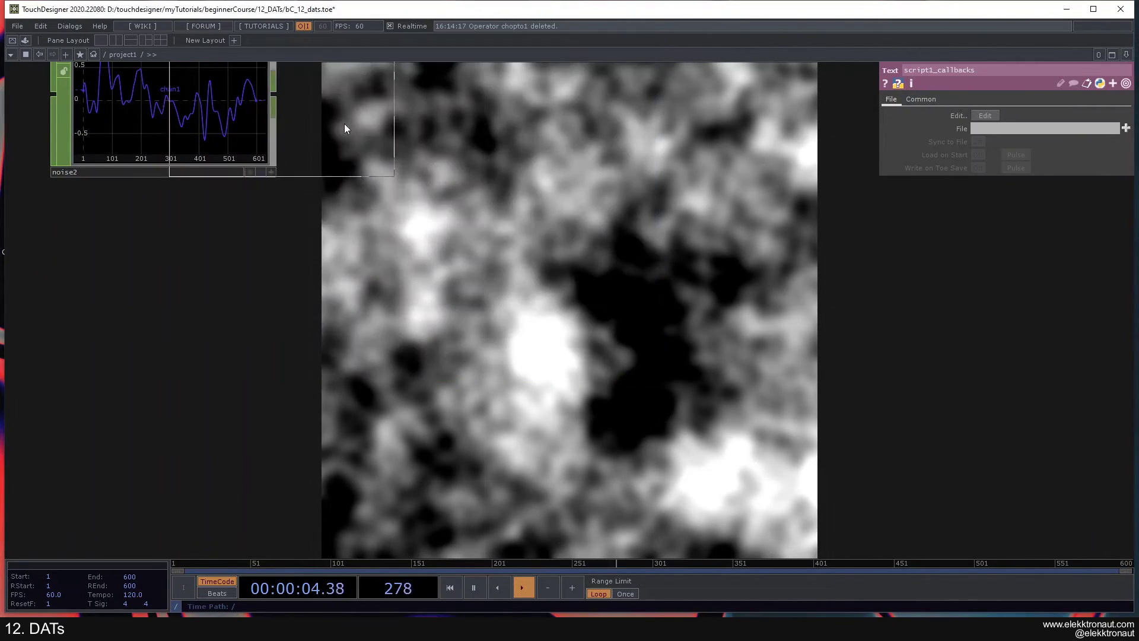
pyautogui.click(383, 211)
pyautogui.moveTo(383, 212); pyautogui.dragTo(383, 277)
pyautogui.moveTo(163, 198); pyautogui.dragTo(489, 197)
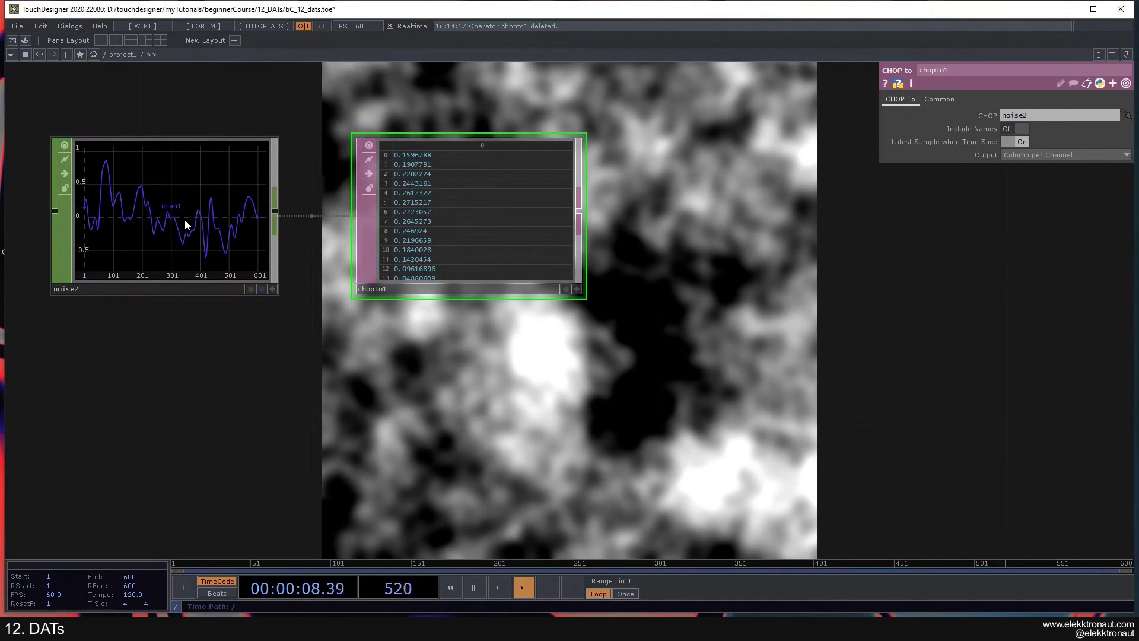
# - Compare the noise2 channel curve with the sample values listed row by row in chopto1
pyautogui.scroll(3, 271, 178)
pyautogui.moveTo(379, 192); pyautogui.dragTo(498, 229)
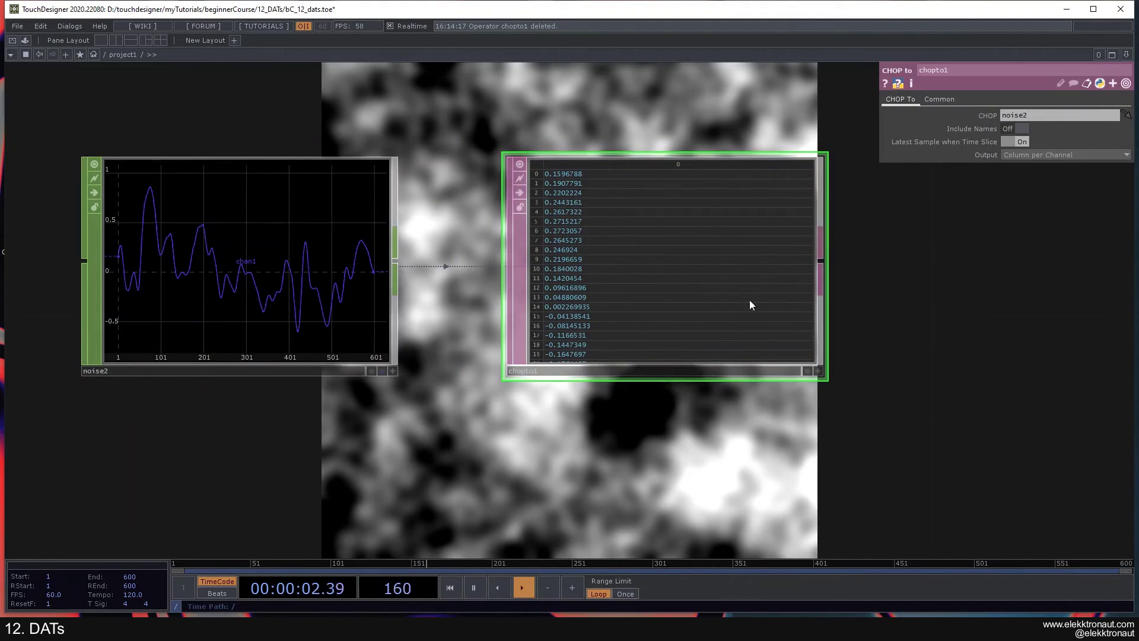
pyautogui.moveTo(643, 280); pyautogui.dragTo(415, 372, button='middle')
pyautogui.scroll(3, 115, 253)
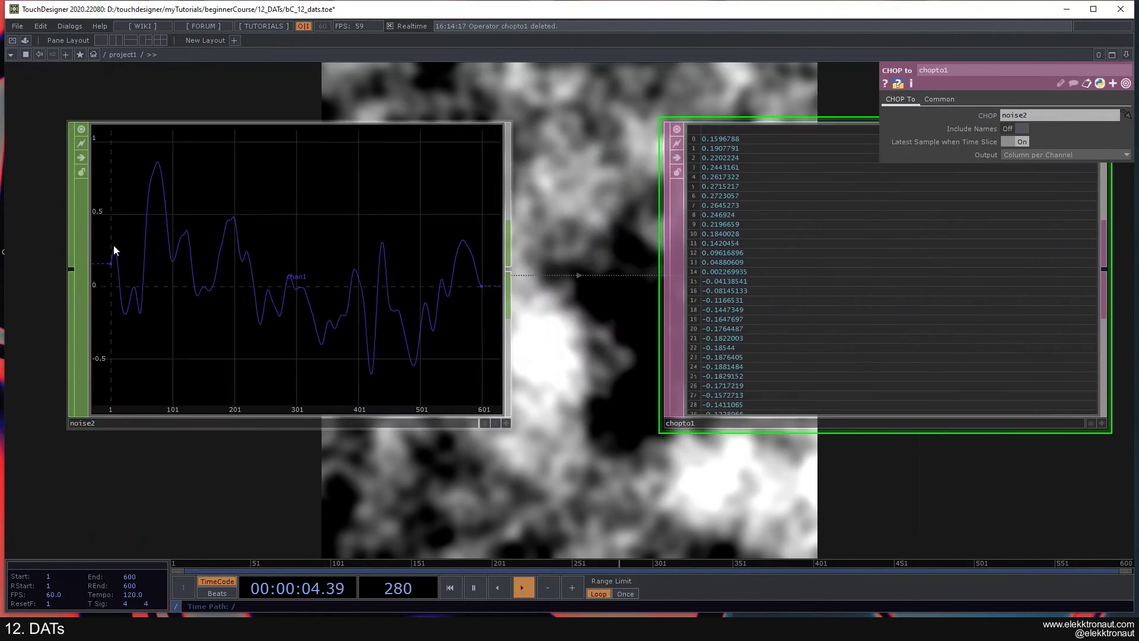
pyautogui.scroll(-3, 476, 244)
pyautogui.moveTo(486, 425); pyautogui.dragTo(266, 404)
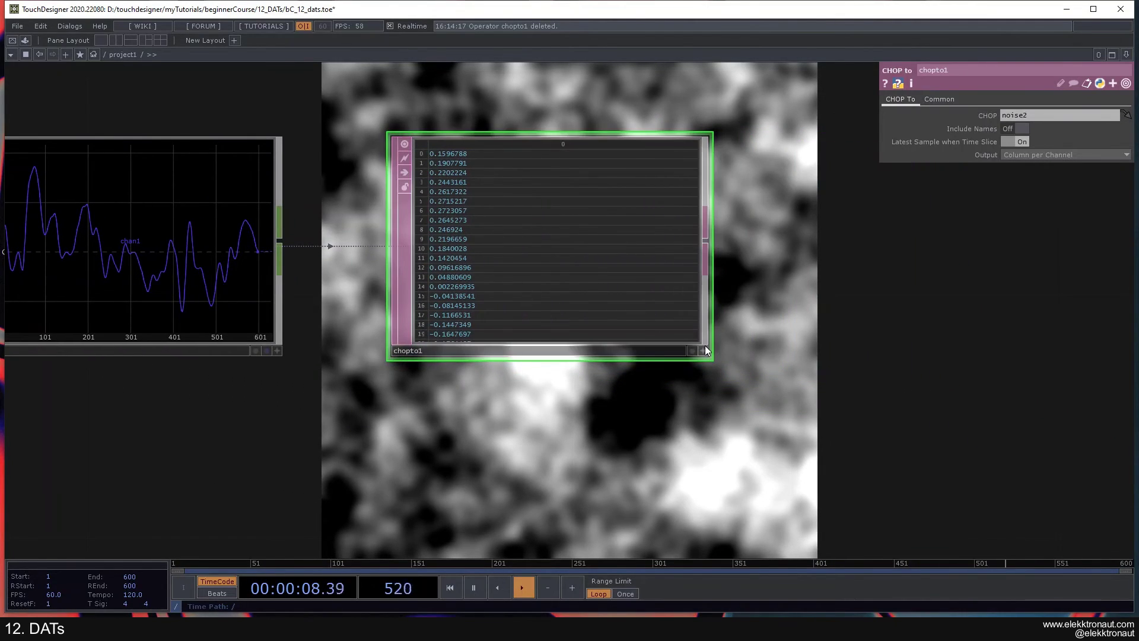
pyautogui.scroll(3, 728, 168)
pyautogui.moveTo(693, 128); pyautogui.dragTo(690, 237)
pyautogui.scroll(-5, 704, 419)
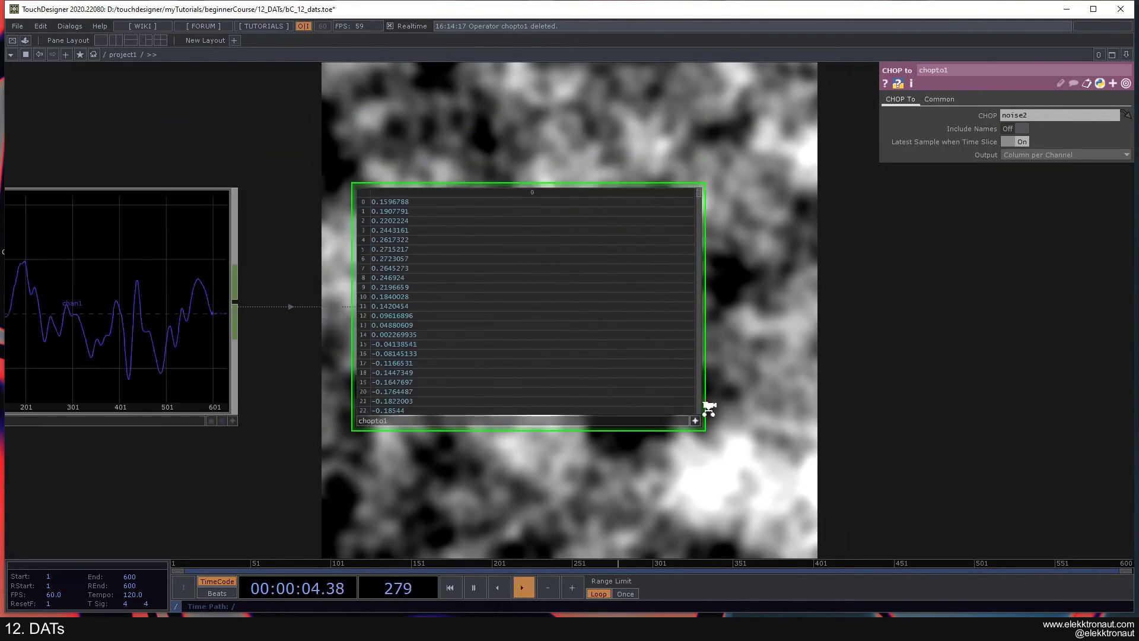
pyautogui.click(460, 375)
pyautogui.scroll(4, 572, 378)
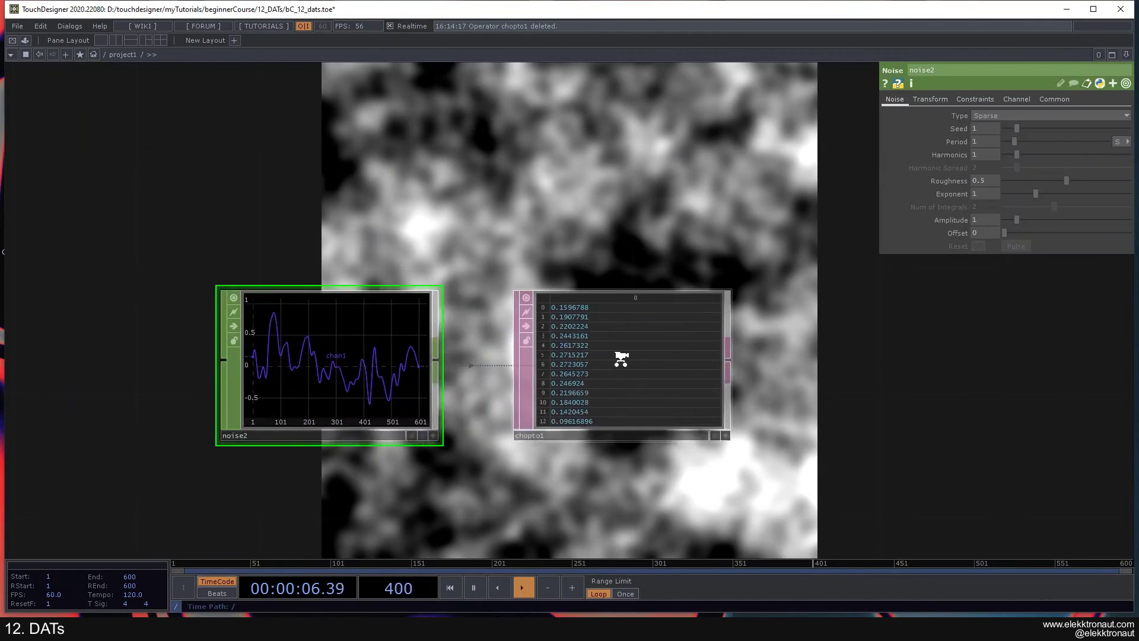
# - Look over the whole project network and review the list of available DAT operators
pyautogui.scroll(-8, 537, 333)
pyautogui.scroll(1, 540, 331)
pyautogui.scroll(-6, 539, 323)
pyautogui.moveTo(501, 231); pyautogui.dragTo(468, 351)
pyautogui.scroll(3, 476, 303)
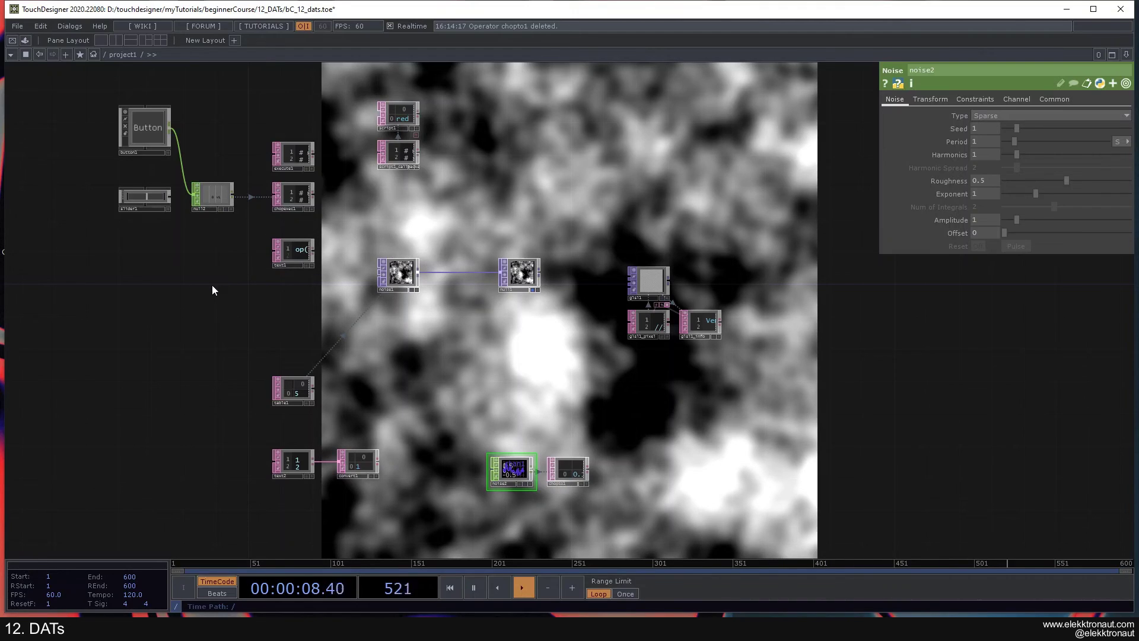
pyautogui.moveTo(206, 298); pyautogui.dragTo(217, 305)
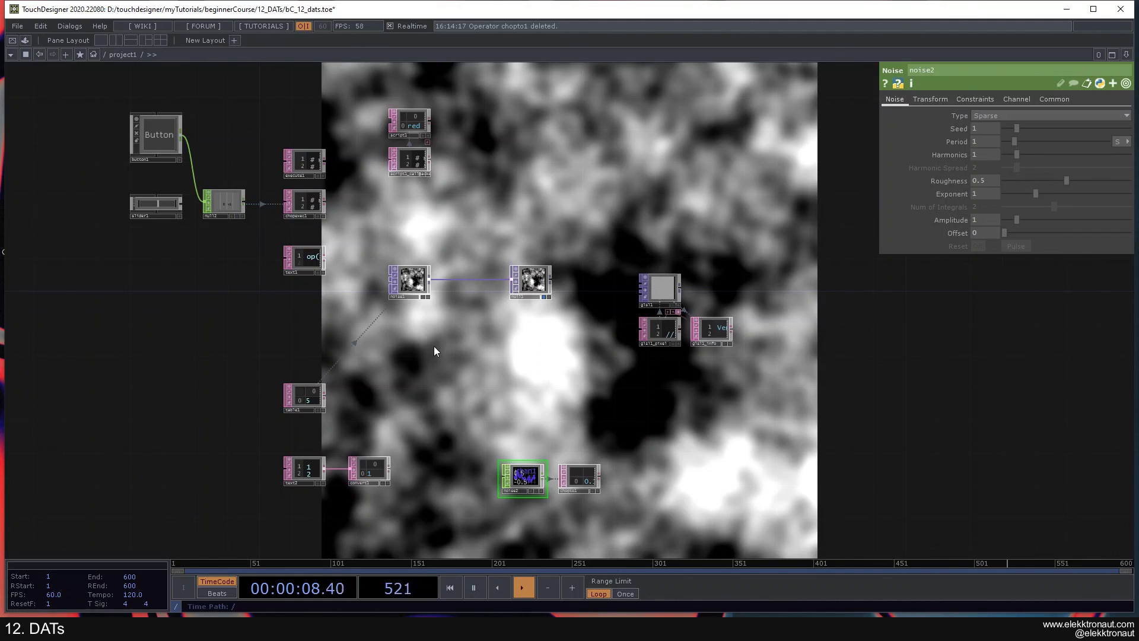
pyautogui.press('Tab')
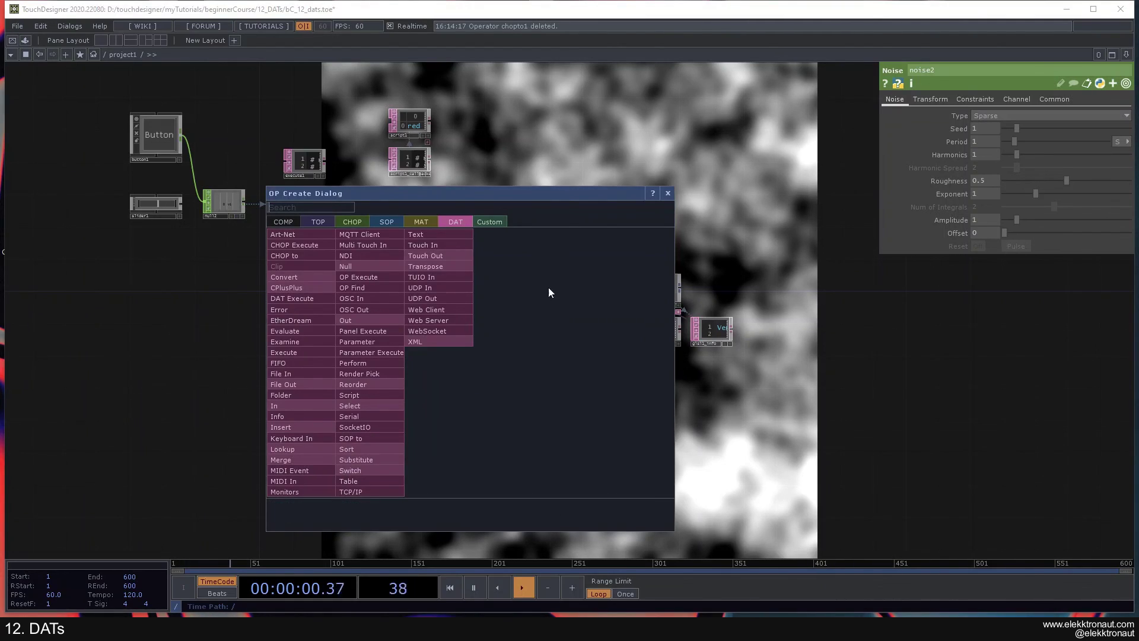
pyautogui.click(668, 193)
pyautogui.moveTo(574, 343); pyautogui.dragTo(524, 336)
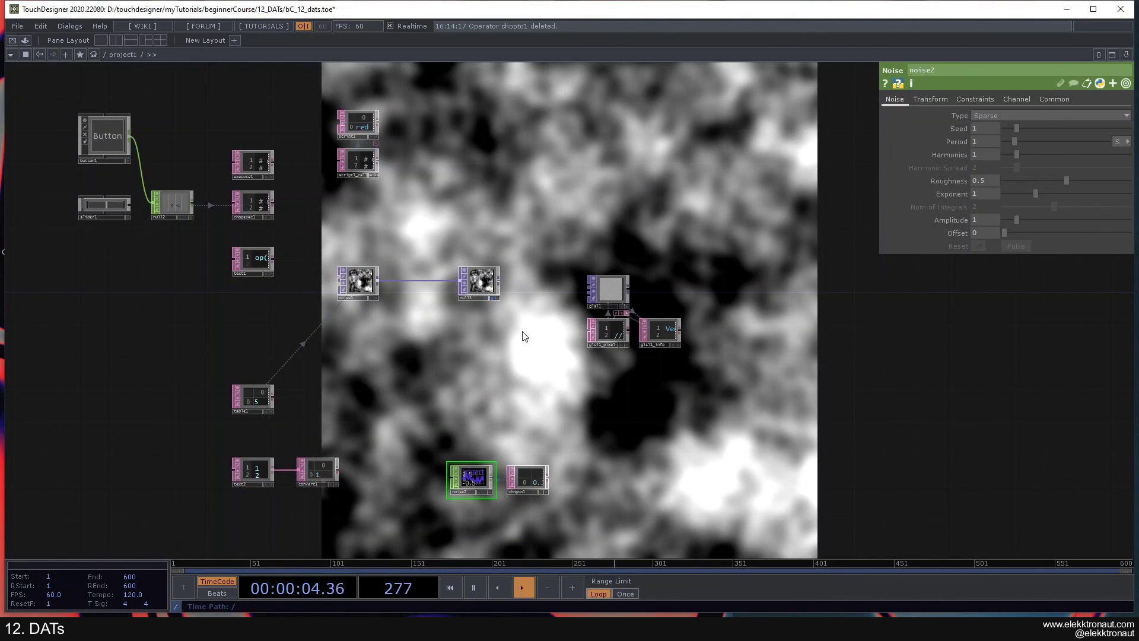